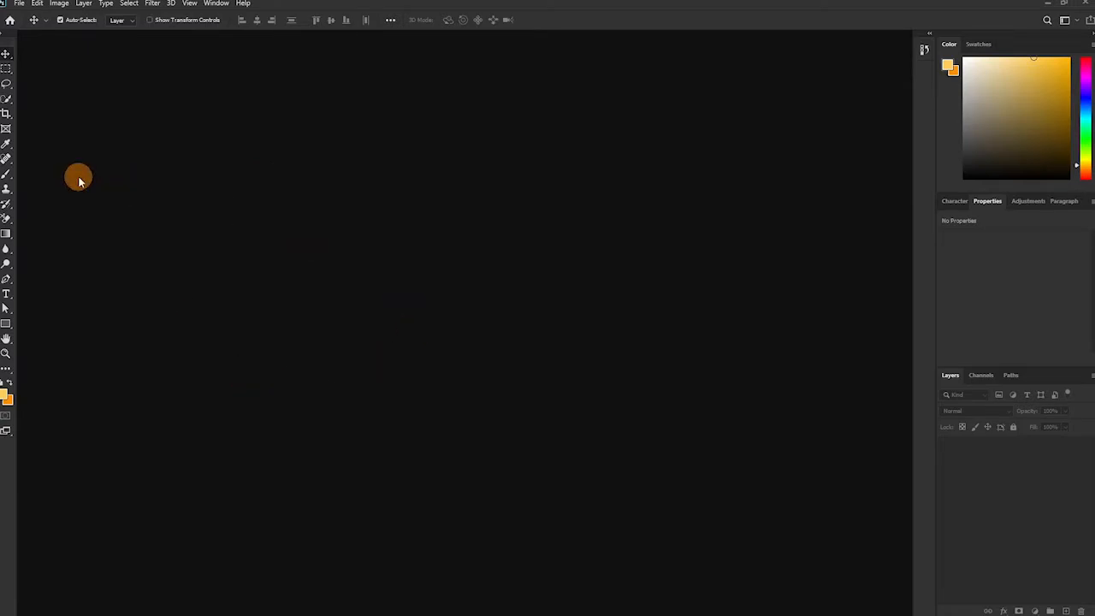
- Create a new document named "ad flyer", 5 x 5 inches at 300 pixels/inch, RGB Color with a white background
{"action": "key", "text": "ctrl+n"}
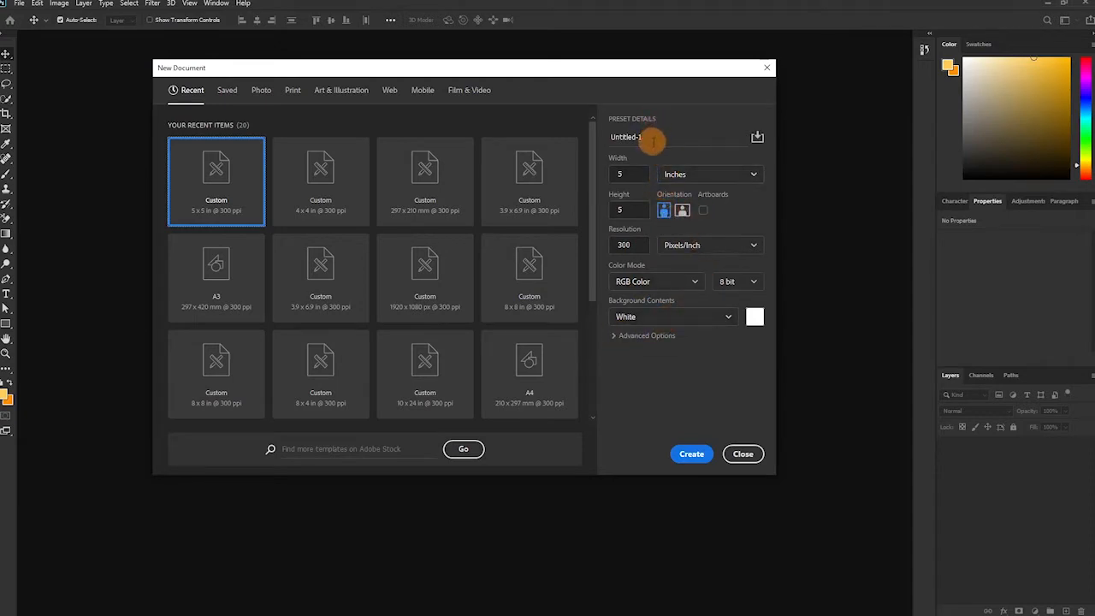
{"action": "left_click", "coordinate": [649, 137]}
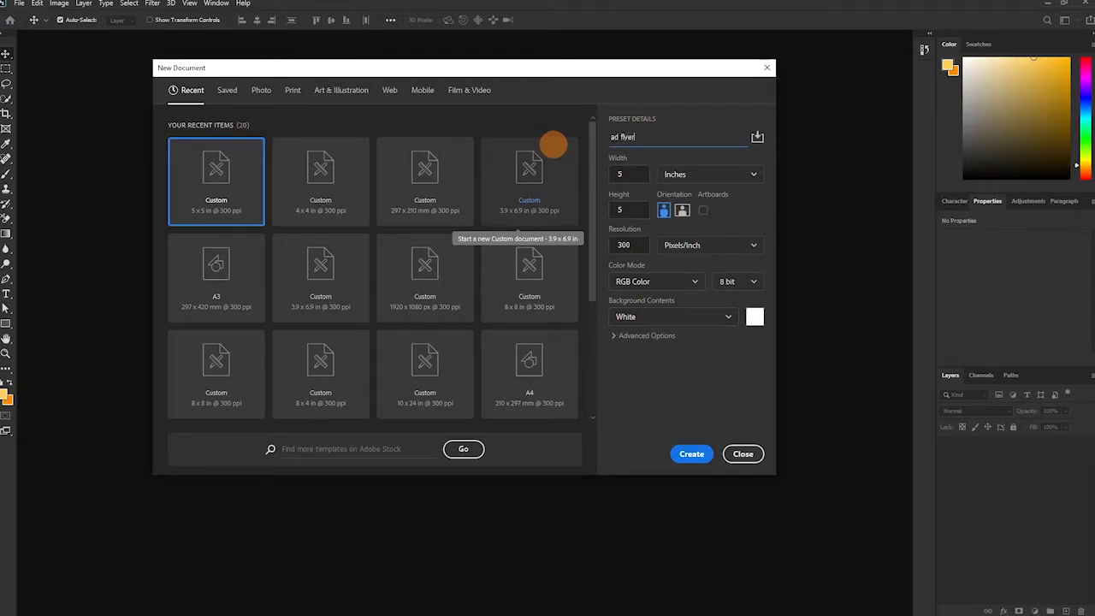
{"action": "left_click", "coordinate": [691, 454]}
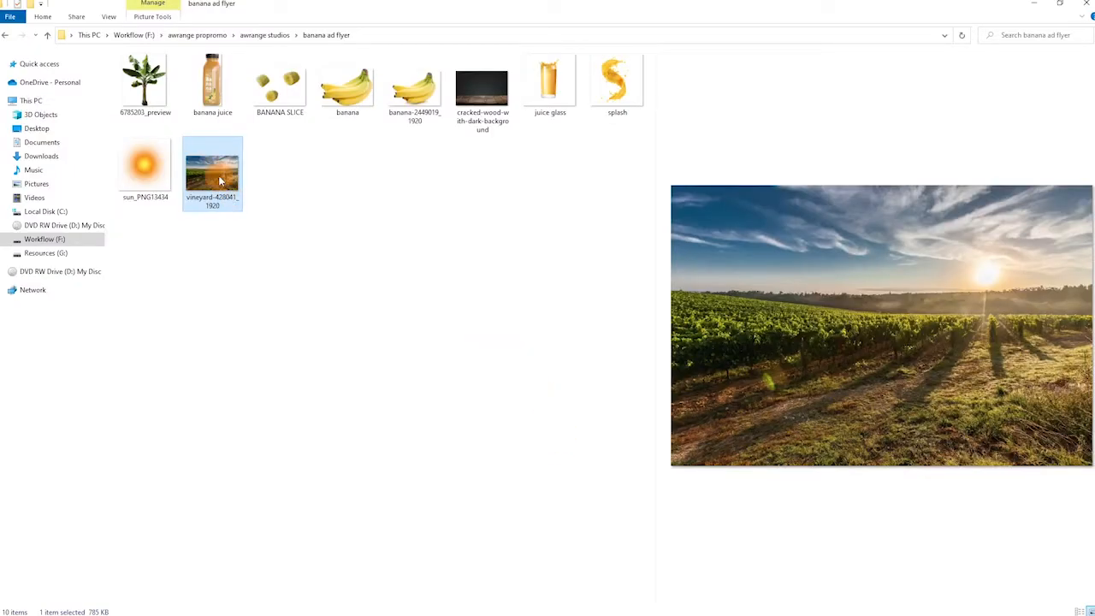
- Place the vineyard-428041_1920 image from the banana ad flyer folder, scale it to about 25%, and shift it slightly upward on the canvas
{"action": "left_click_drag", "start_coordinate": [219, 181], "coordinate": [446, 308]}
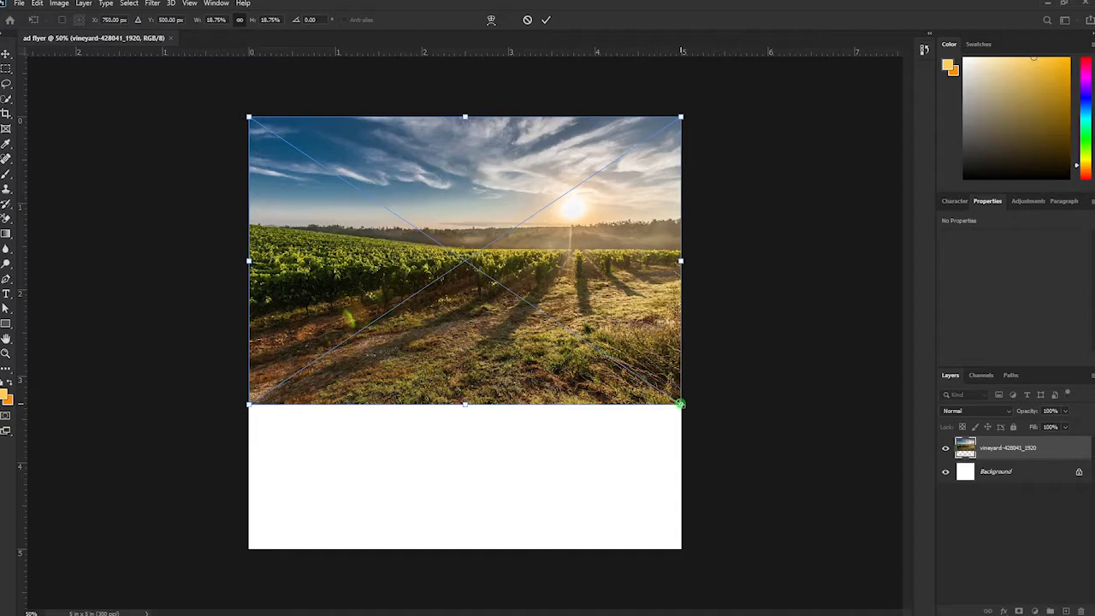
{"action": "left_click_drag", "start_coordinate": [680, 403], "coordinate": [748, 452]}
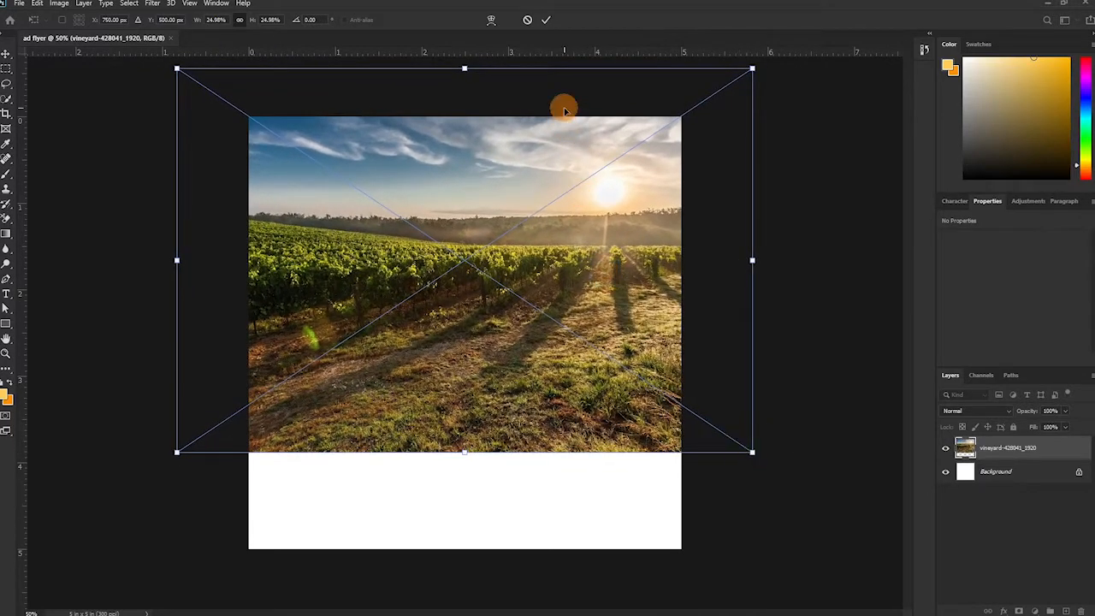
{"action": "left_click", "coordinate": [545, 21]}
{"action": "left_click_drag", "start_coordinate": [507, 345], "coordinate": [503, 325]}
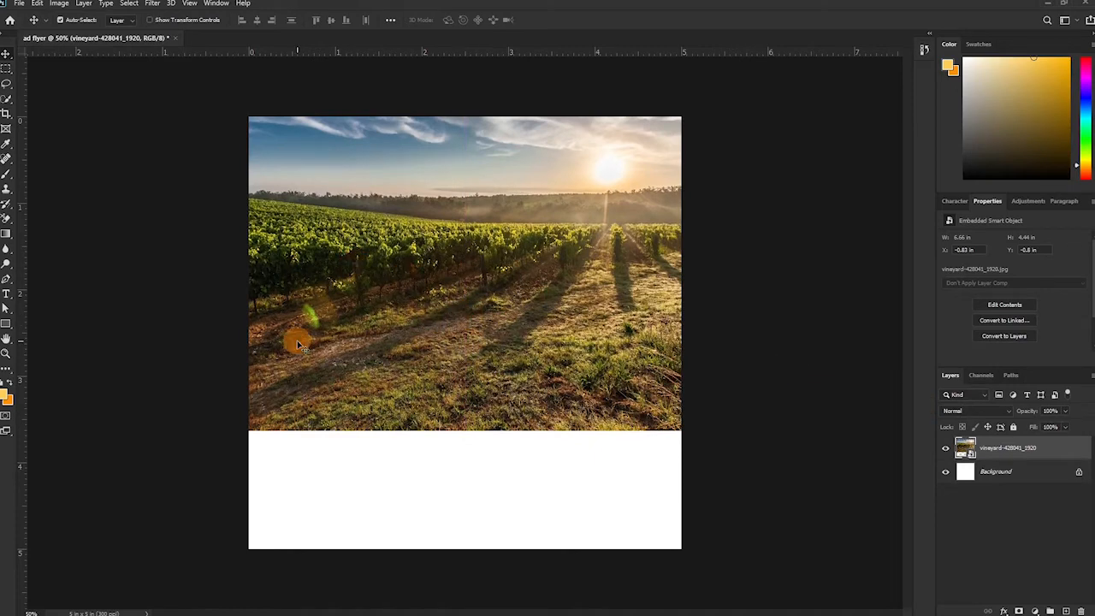
- Place the cracked-wood-with-dark-background image above the vineyard, scaled to about 36% and centred horizontally with its planks overlapping the vineyard's lower edge
{"action": "mouse_move", "coordinate": [278, 610]}
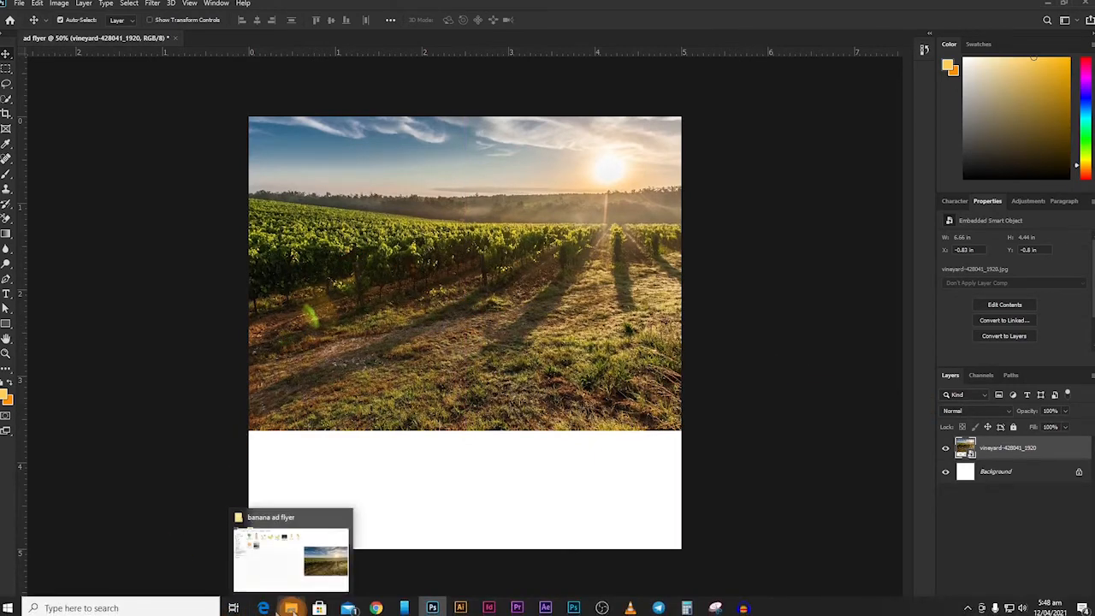
{"action": "left_click", "coordinate": [290, 556]}
{"action": "left_click_drag", "start_coordinate": [475, 90], "coordinate": [423, 467]}
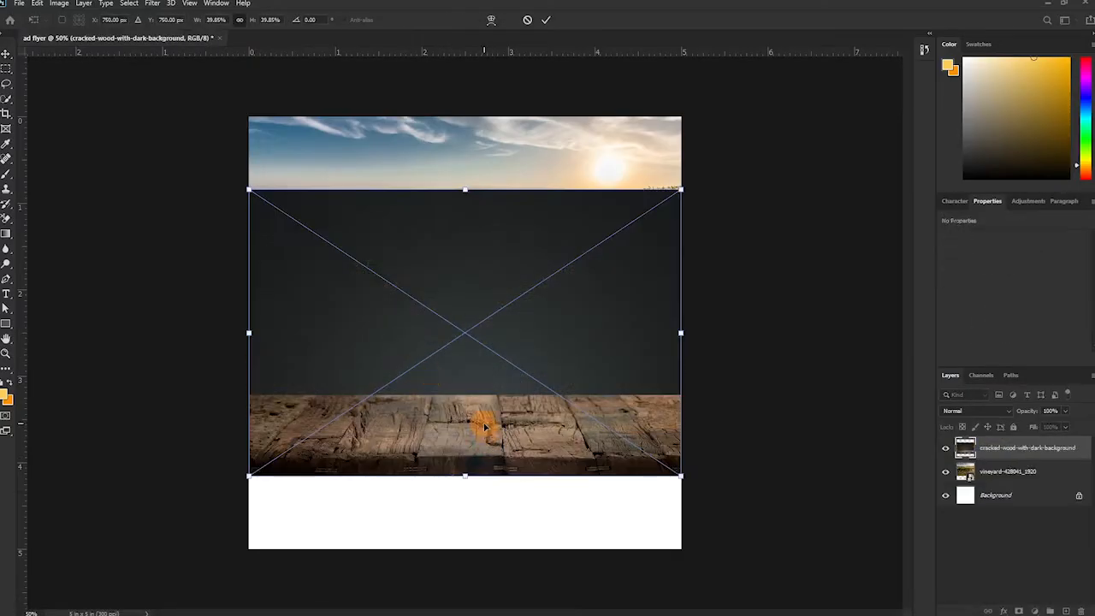
{"action": "left_click_drag", "start_coordinate": [682, 476], "coordinate": [641, 442]}
{"action": "mouse_move", "coordinate": [408, 401]}
{"action": "left_mouse_down"}
{"action": "mouse_move", "coordinate": [460, 396]}
{"action": "mouse_move", "coordinate": [428, 395]}
{"action": "left_mouse_up"}
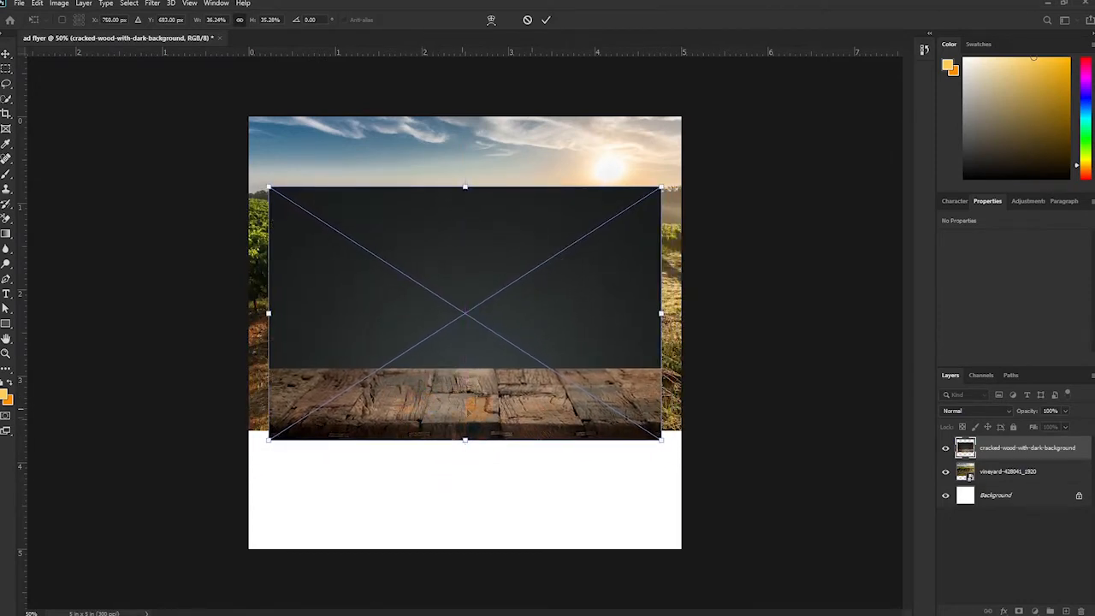
{"action": "double_click", "coordinate": [453, 313]}
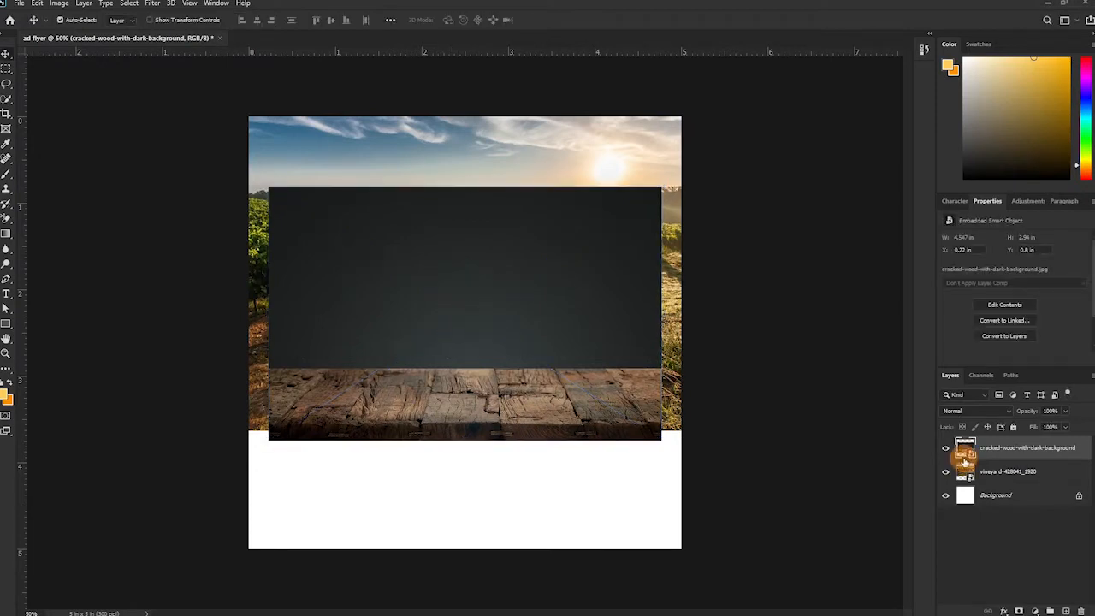
- Rasterize the cracked-wood layer and add a layer mask to it
{"action": "right_click", "coordinate": [990, 448]}
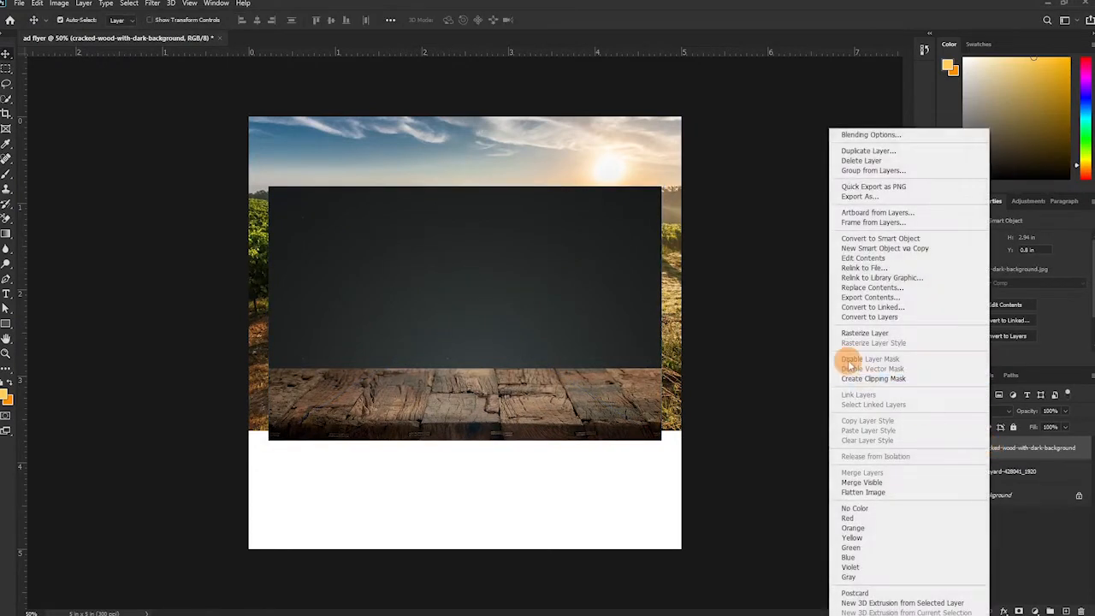
{"action": "left_click", "coordinate": [1008, 448]}
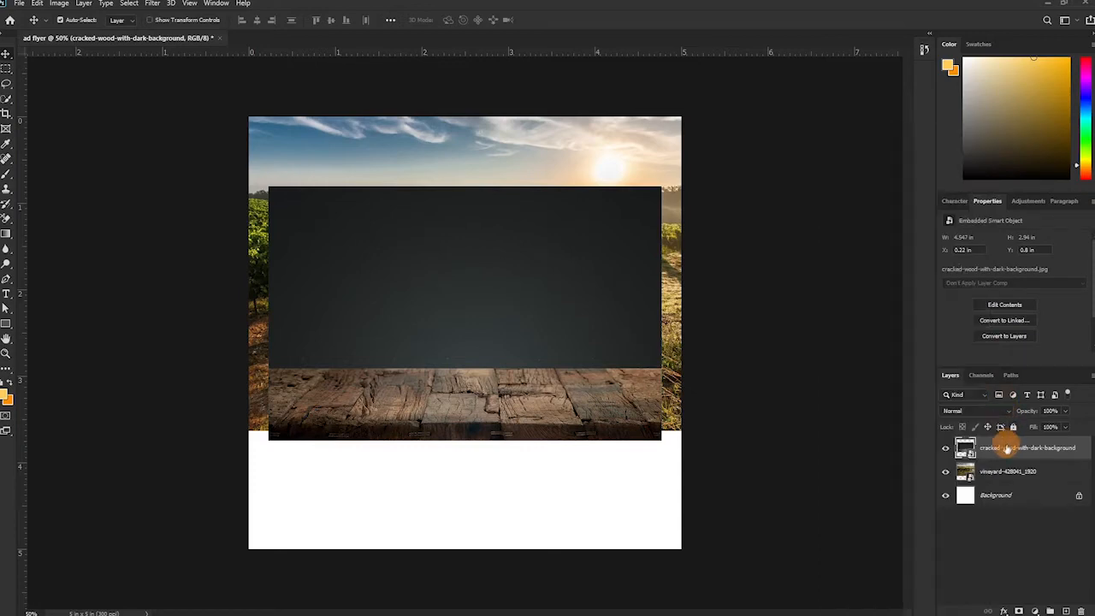
{"action": "right_click", "coordinate": [1007, 447]}
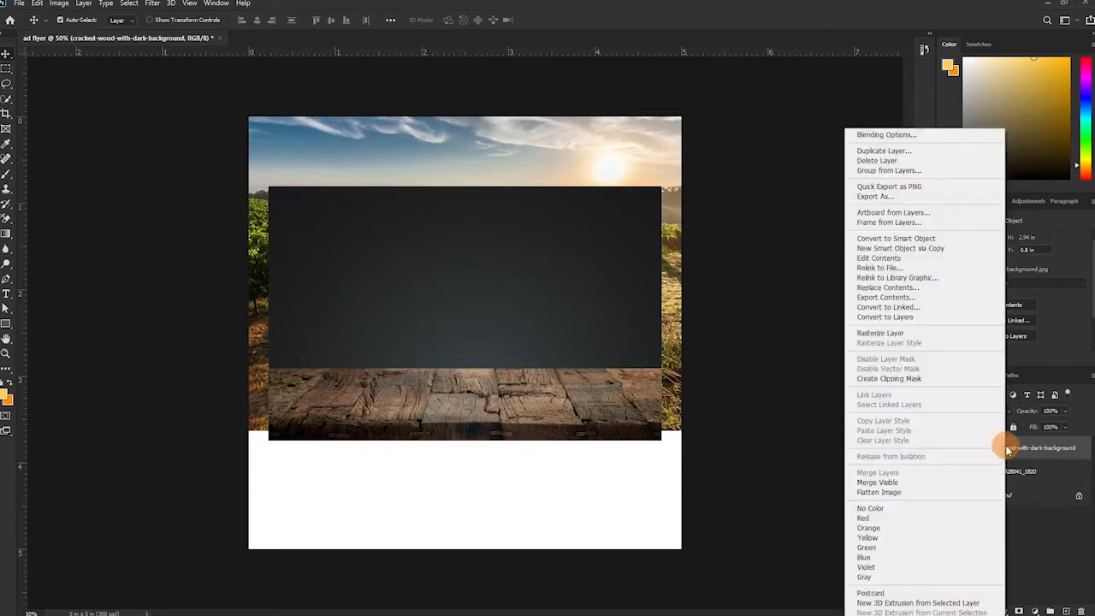
{"action": "left_click", "coordinate": [877, 335]}
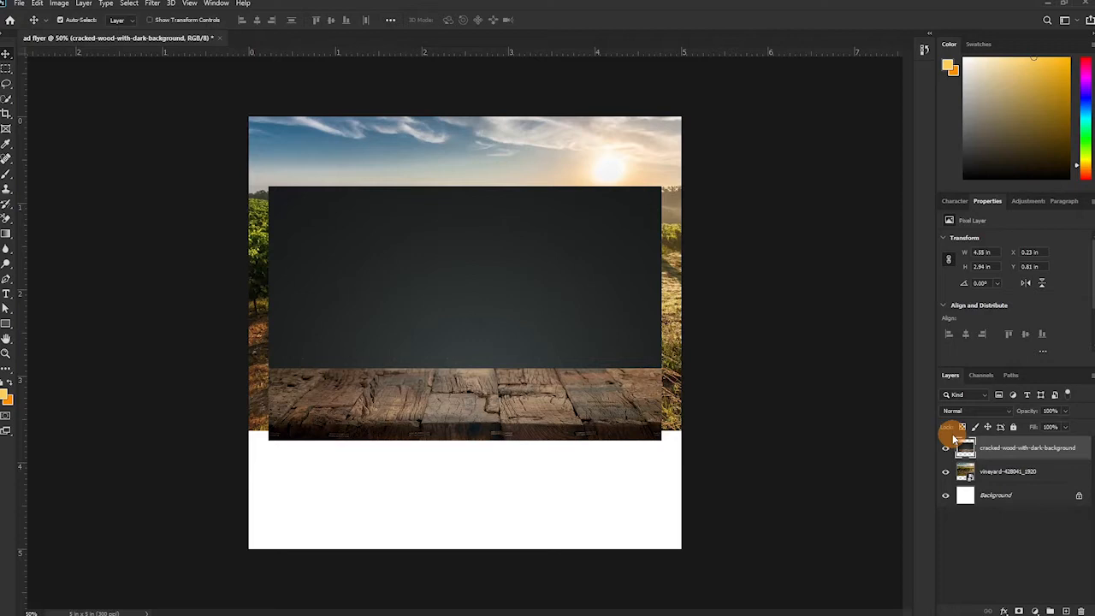
{"action": "left_click", "coordinate": [1019, 611]}
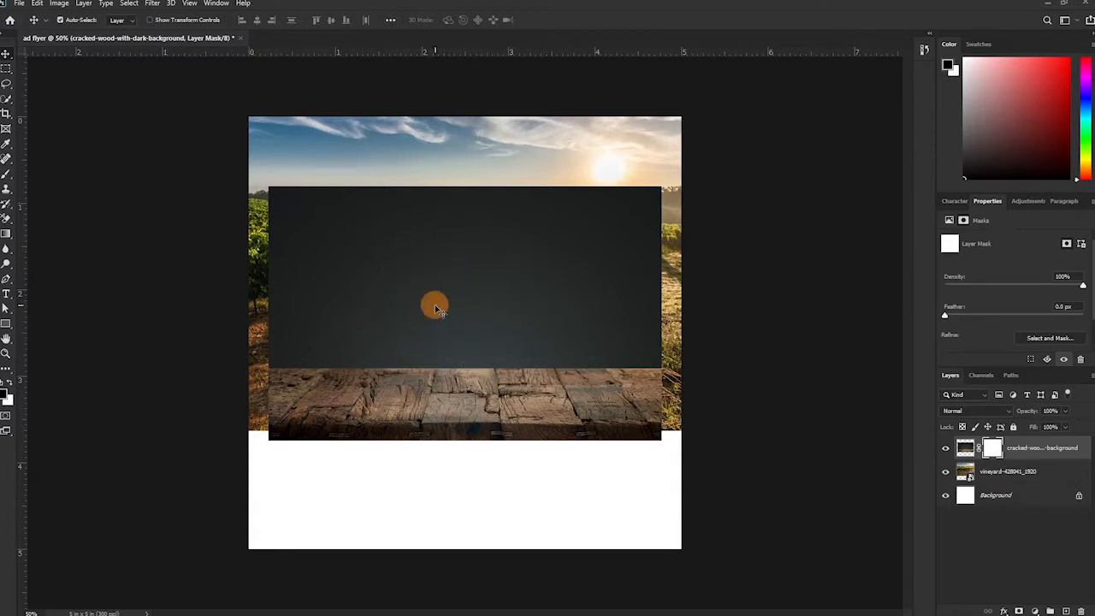
- Select the dark backdrop above the wooden planks with a rectangular marquee ending at the planks' upper edge
{"action": "left_click", "coordinate": [5, 70]}
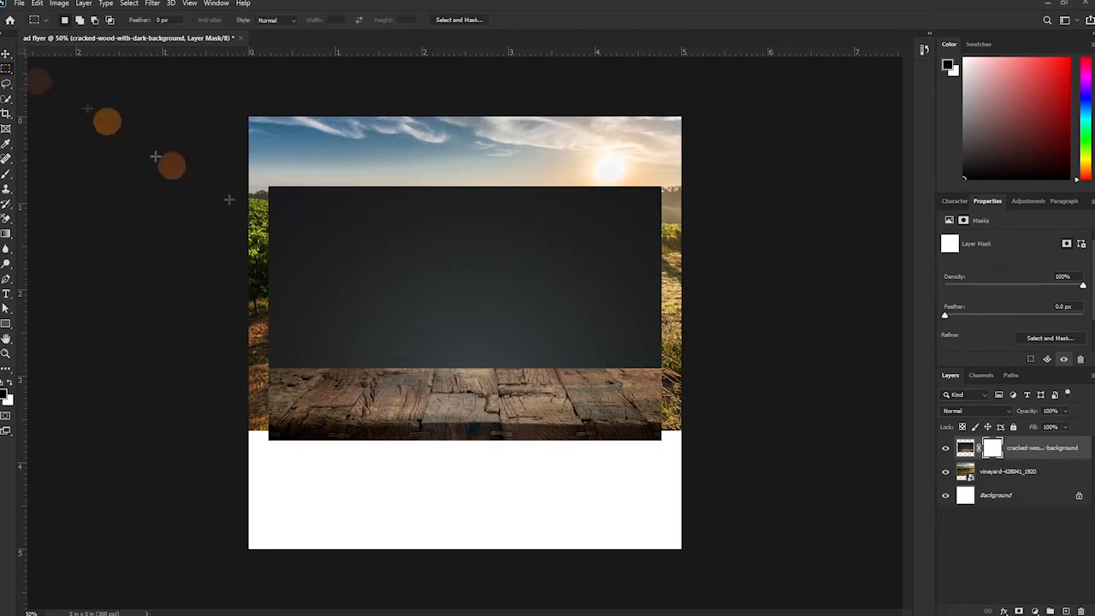
{"action": "left_click_drag", "start_coordinate": [284, 250], "coordinate": [376, 207]}
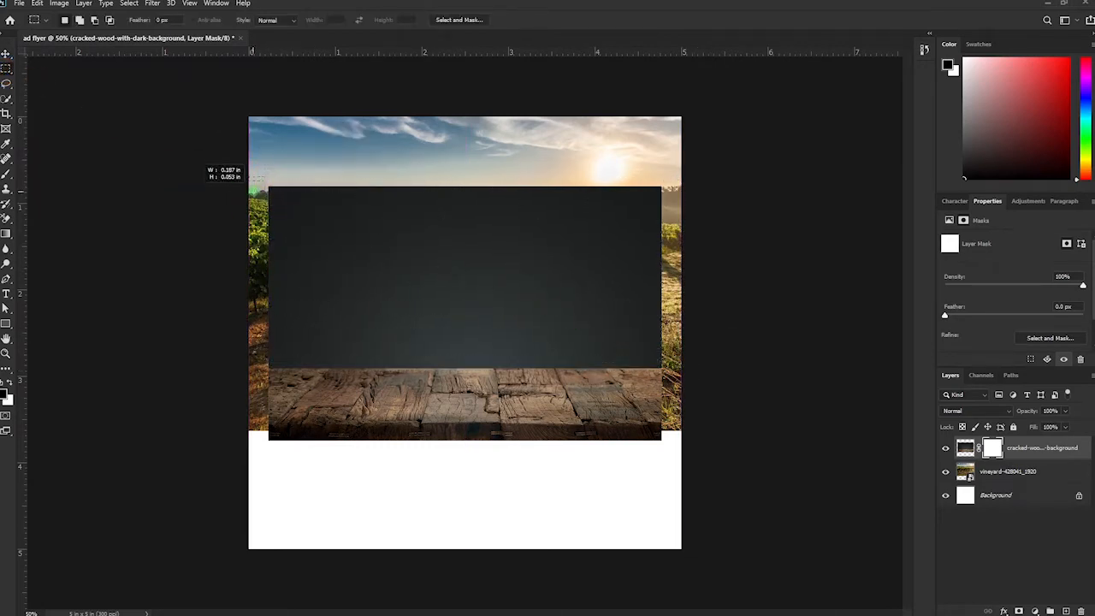
{"action": "left_click_drag", "start_coordinate": [261, 182], "coordinate": [673, 366]}
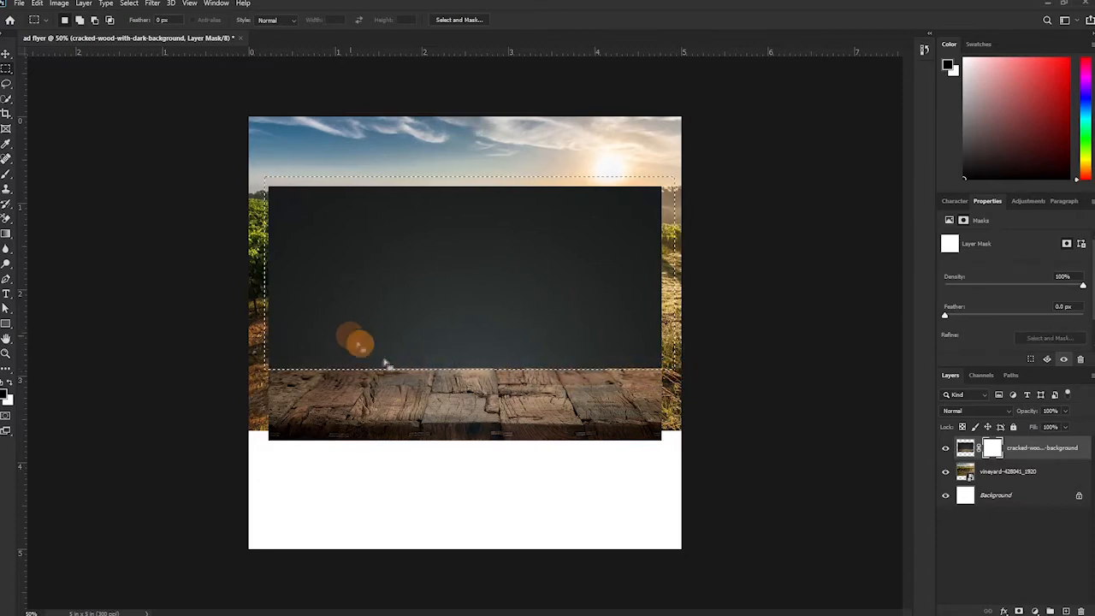
- Hide the selected dark backdrop by painting black on the layer mask with a 1600 px Hard Round brush, and clear the selection
{"action": "key", "text": "b"}
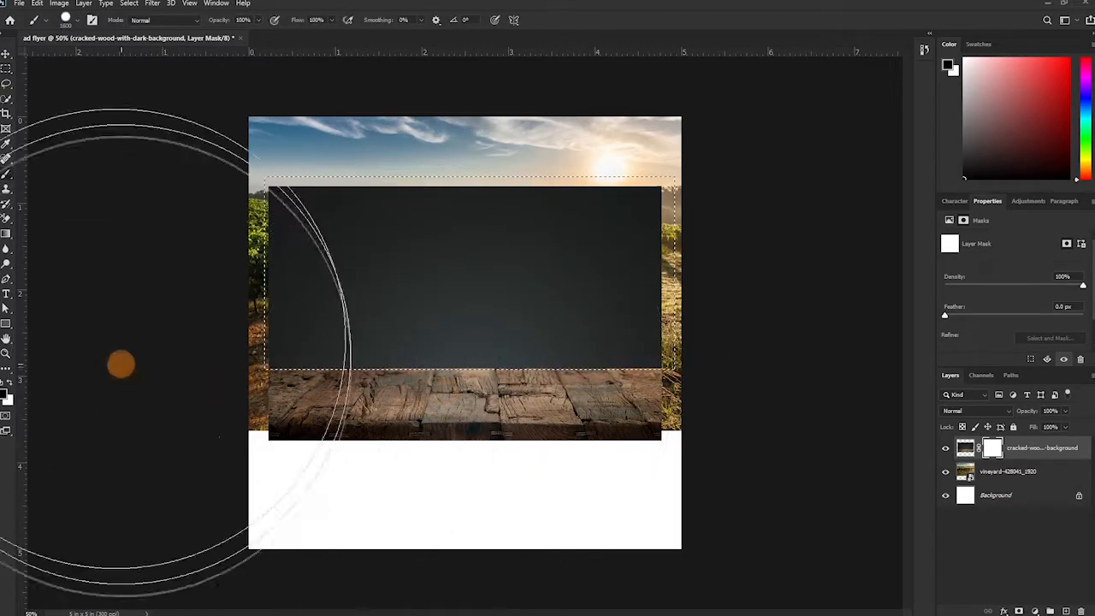
{"action": "left_click", "coordinate": [79, 24]}
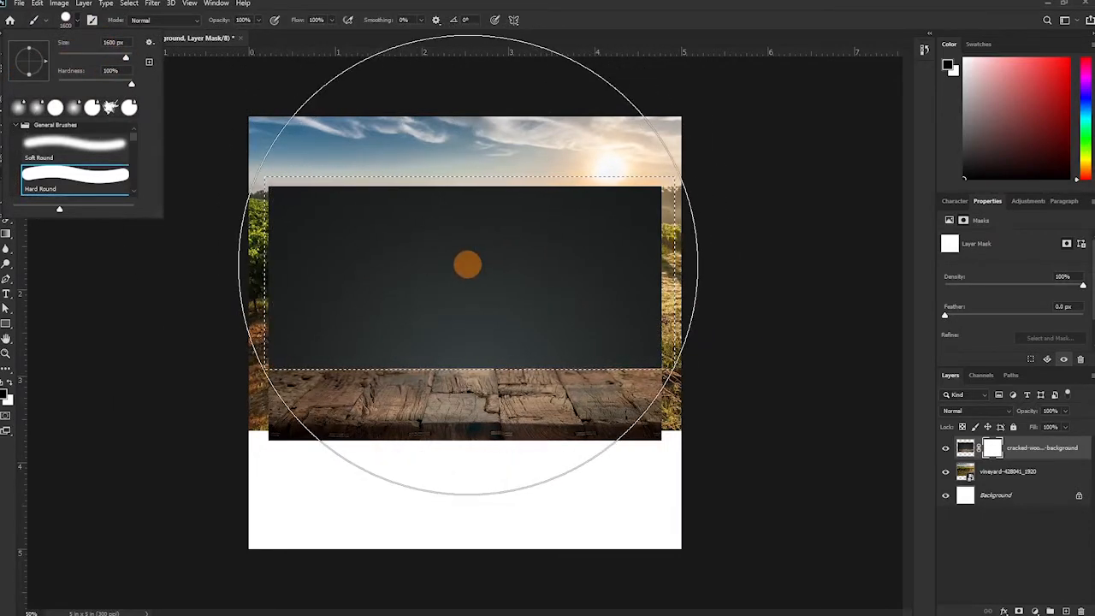
{"action": "left_click", "coordinate": [468, 264]}
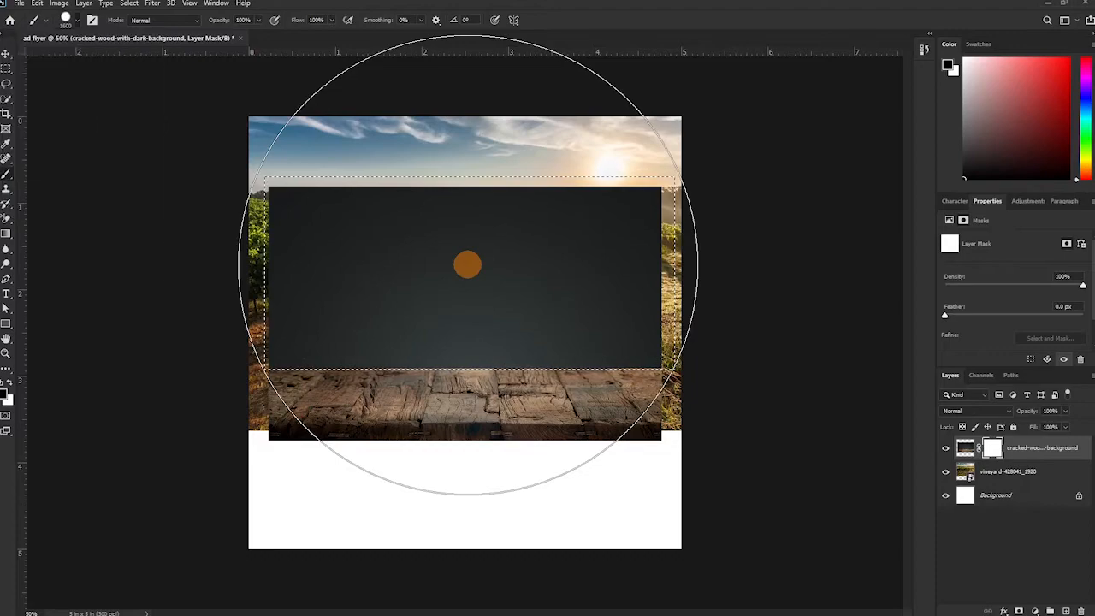
{"action": "left_click", "coordinate": [468, 264]}
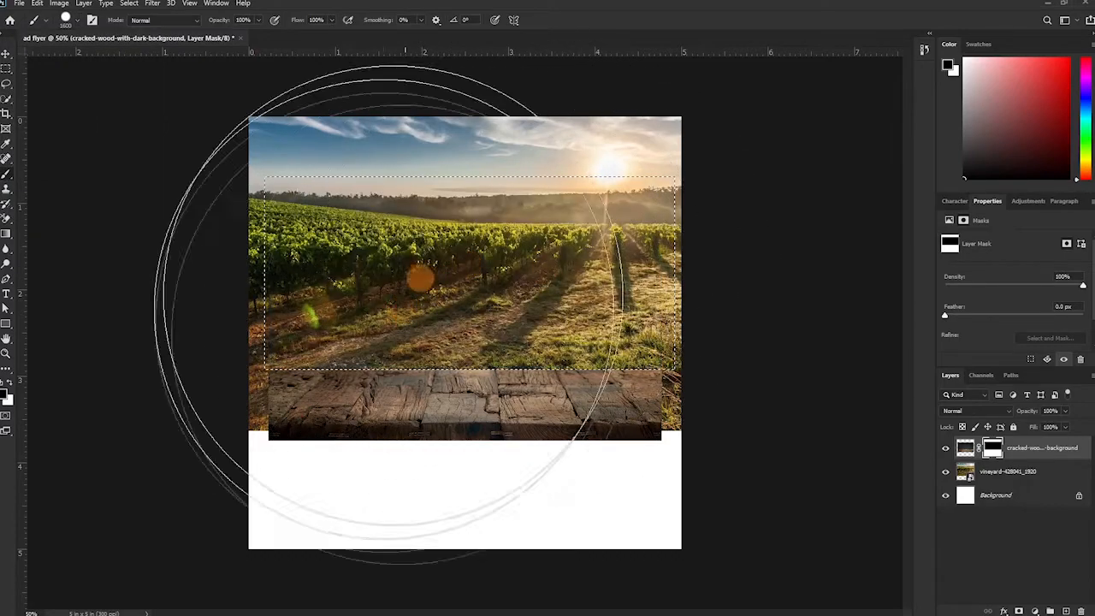
{"action": "left_click", "coordinate": [415, 277]}
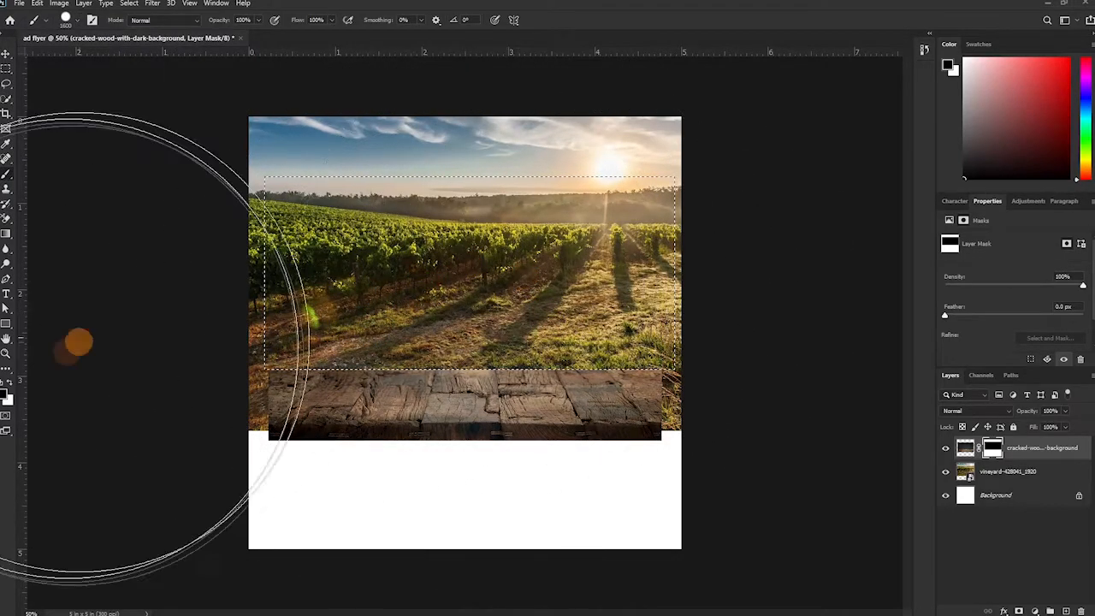
{"action": "left_click", "coordinate": [283, 323]}
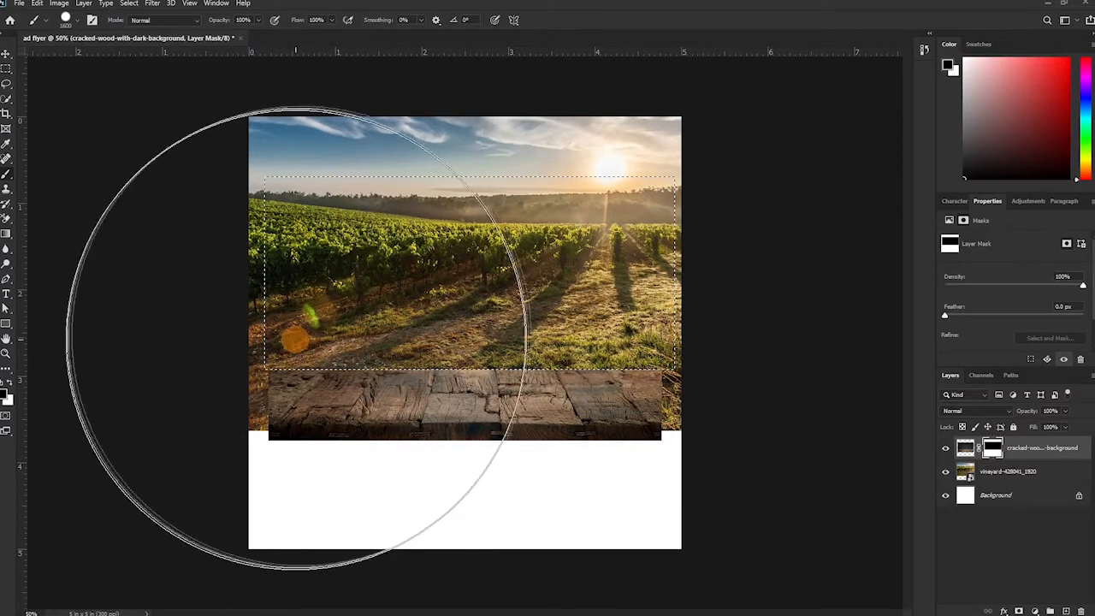
{"action": "key", "text": "ctrl+d"}
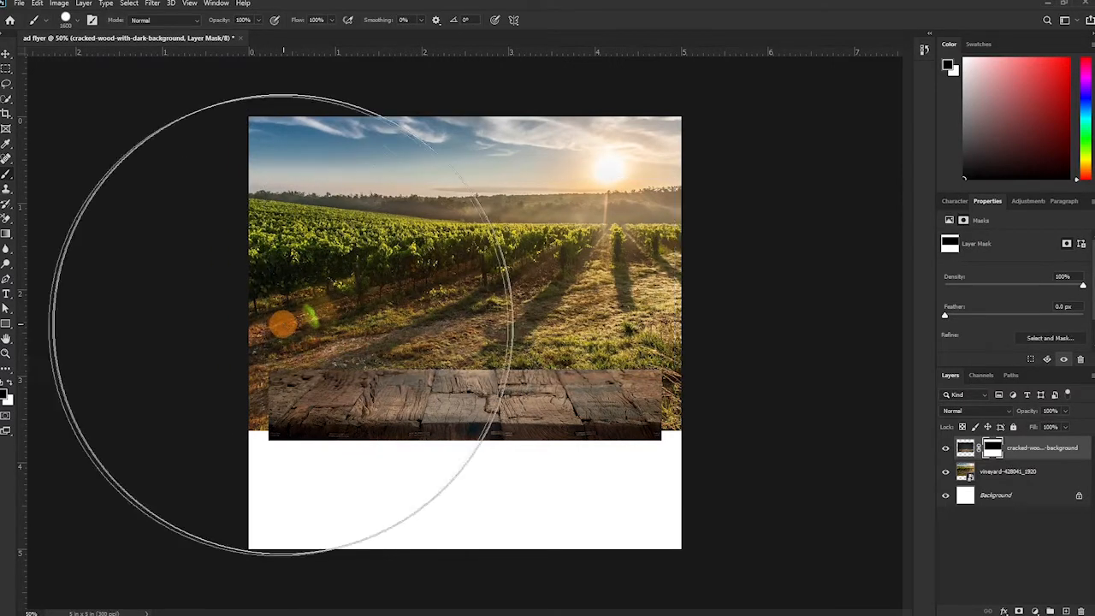
{"action": "left_click", "coordinate": [432, 325]}
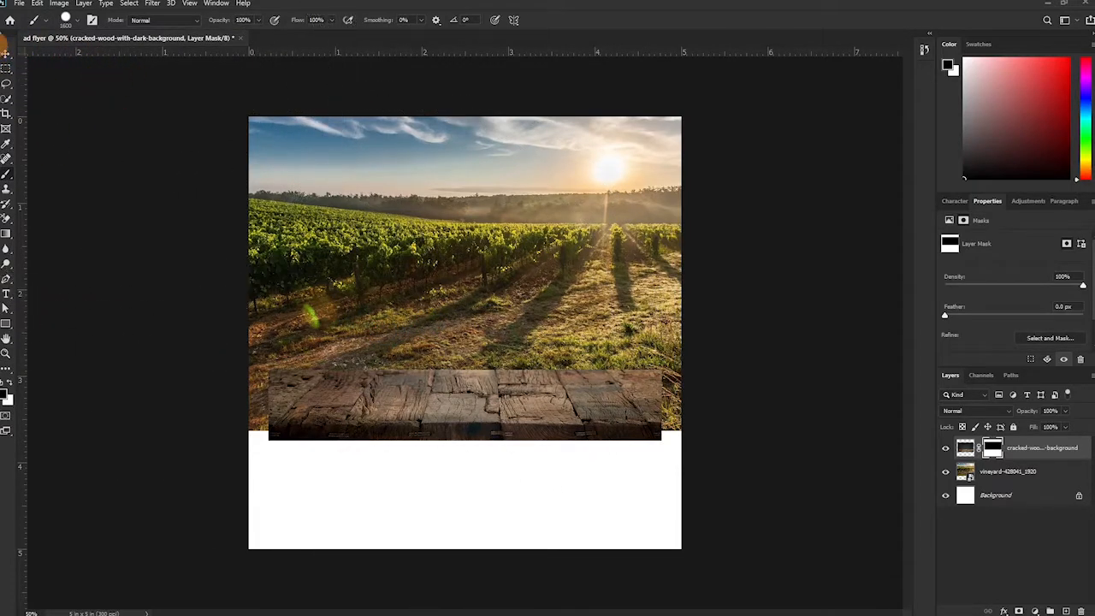
- Enlarge the masked wooden planks to about 188.5% and position them across the full width of the canvas's lower edge
{"action": "left_click", "coordinate": [6, 55]}
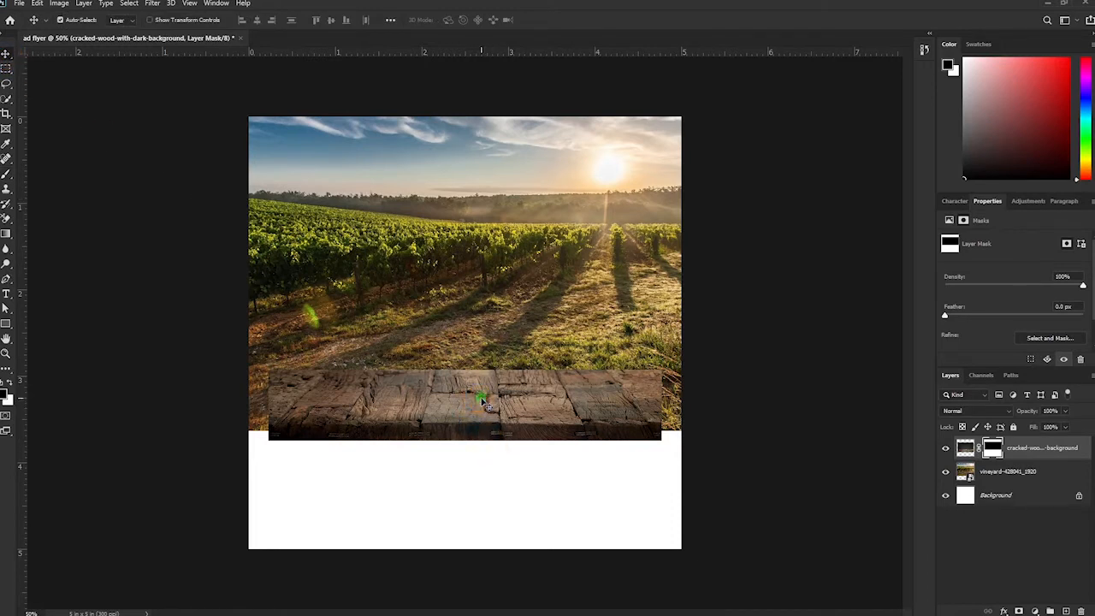
{"action": "left_click_drag", "start_coordinate": [492, 405], "coordinate": [491, 406]}
{"action": "key", "text": "ctrl+t"}
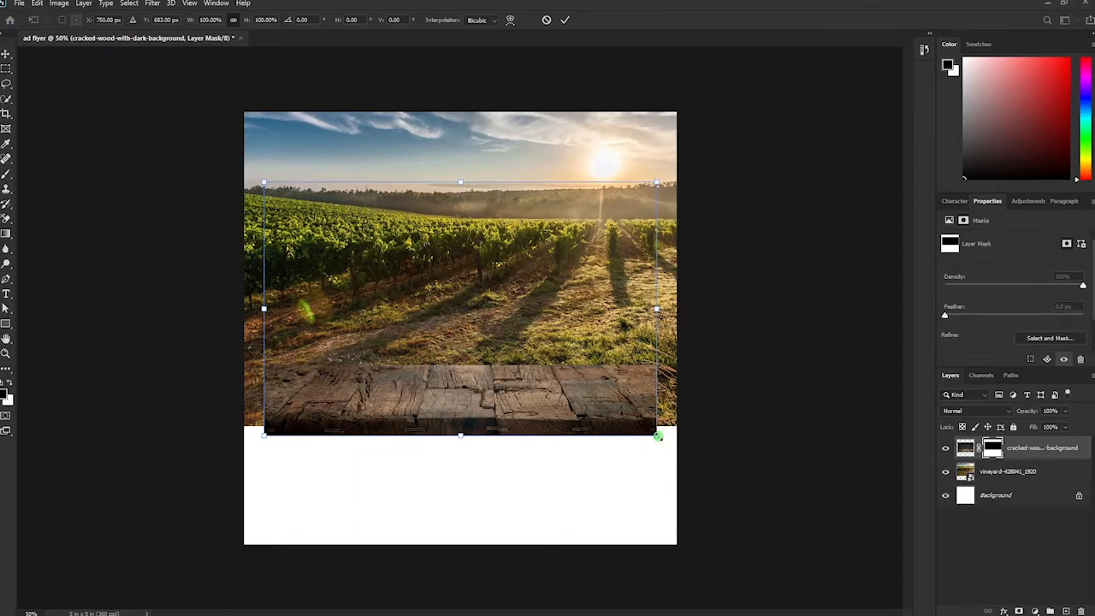
{"action": "left_click_drag", "start_coordinate": [658, 436], "coordinate": [806, 591]}
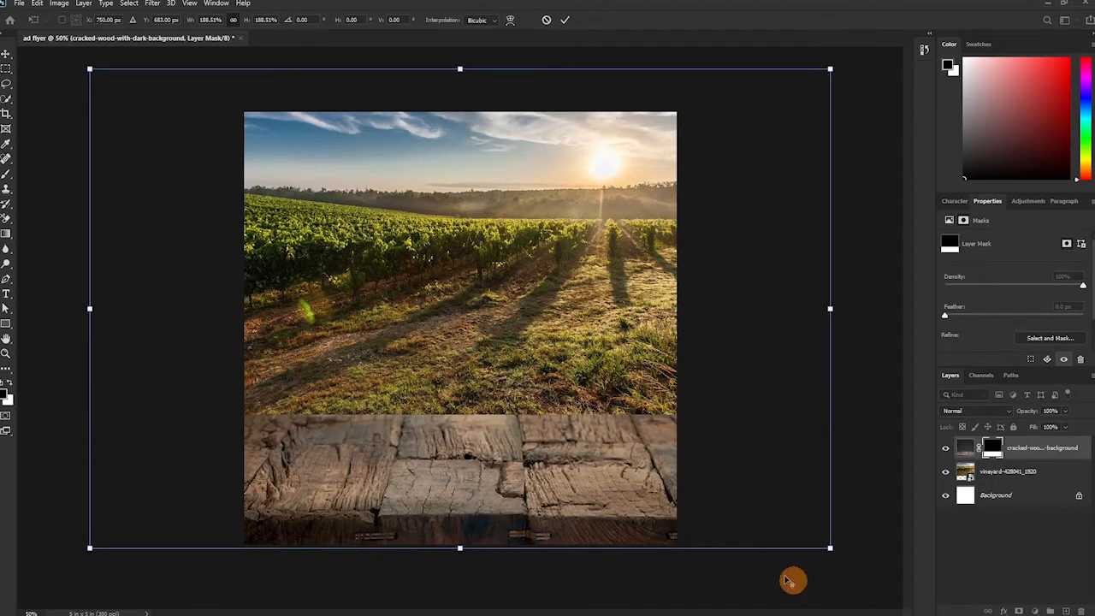
{"action": "mouse_move", "coordinate": [501, 489]}
{"action": "left_mouse_down"}
{"action": "mouse_move", "coordinate": [497, 466]}
{"action": "mouse_move", "coordinate": [502, 488]}
{"action": "left_mouse_up"}
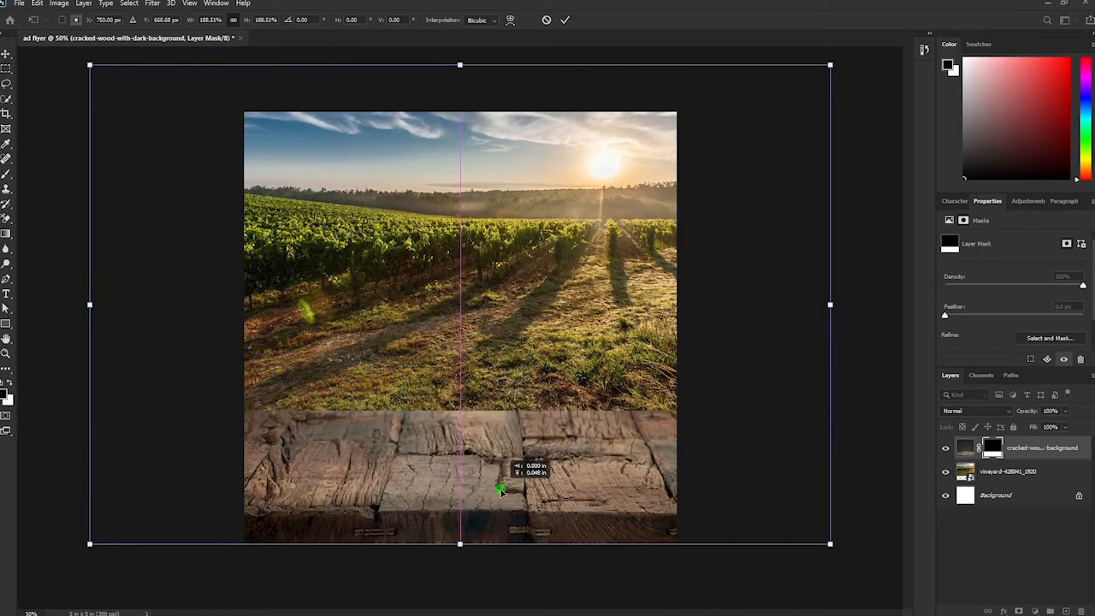
{"action": "key", "text": "Return"}
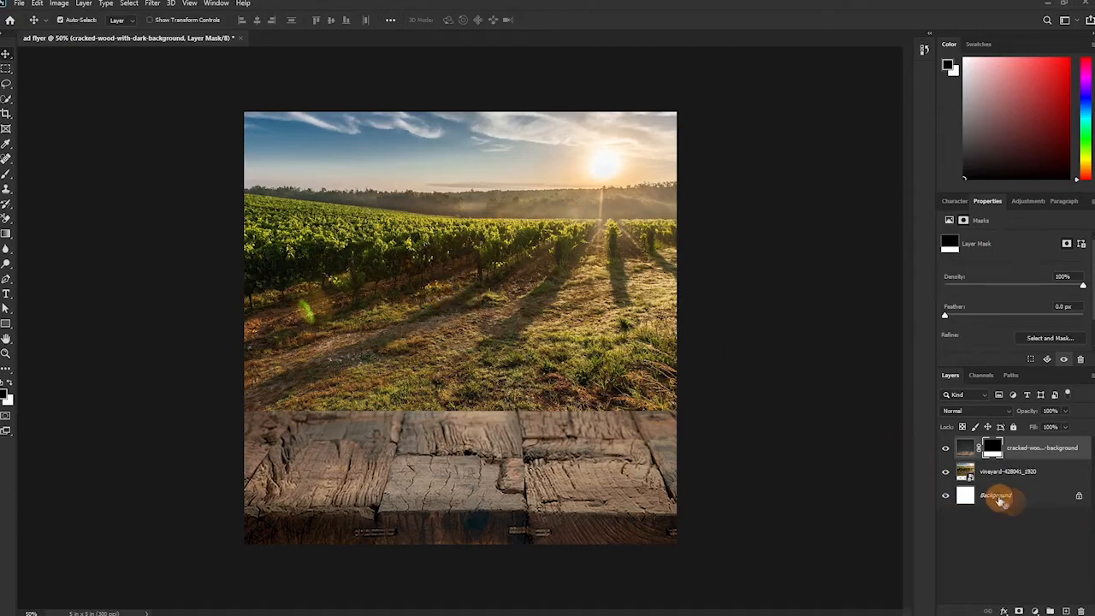
- Apply a Gaussian Blur with a radius of 8 pixels to the vineyard layer
{"action": "left_click", "coordinate": [1001, 477]}
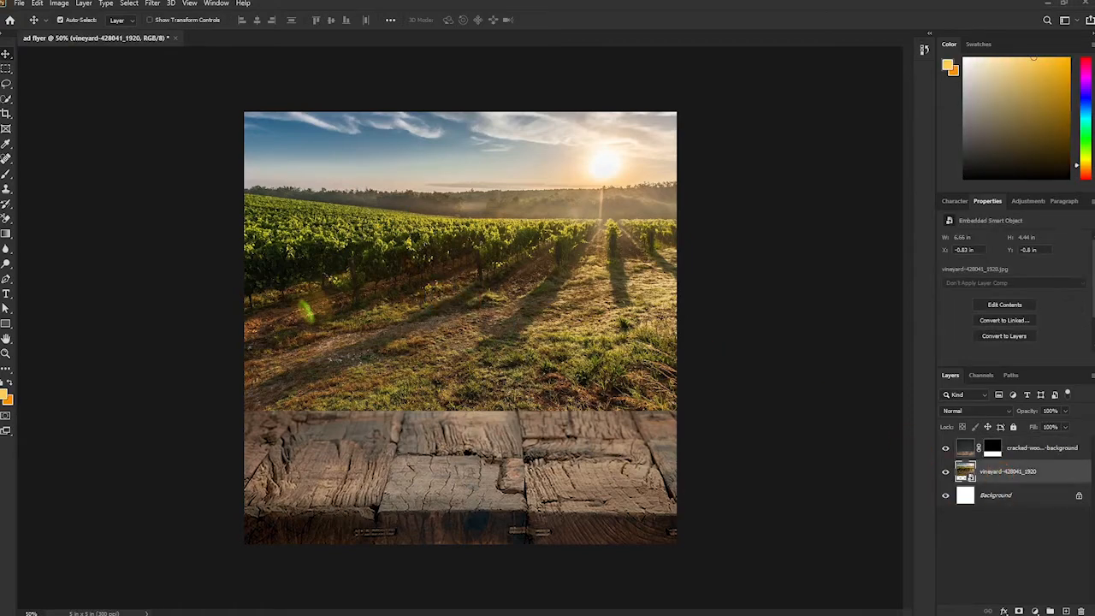
{"action": "left_click", "coordinate": [152, 3]}
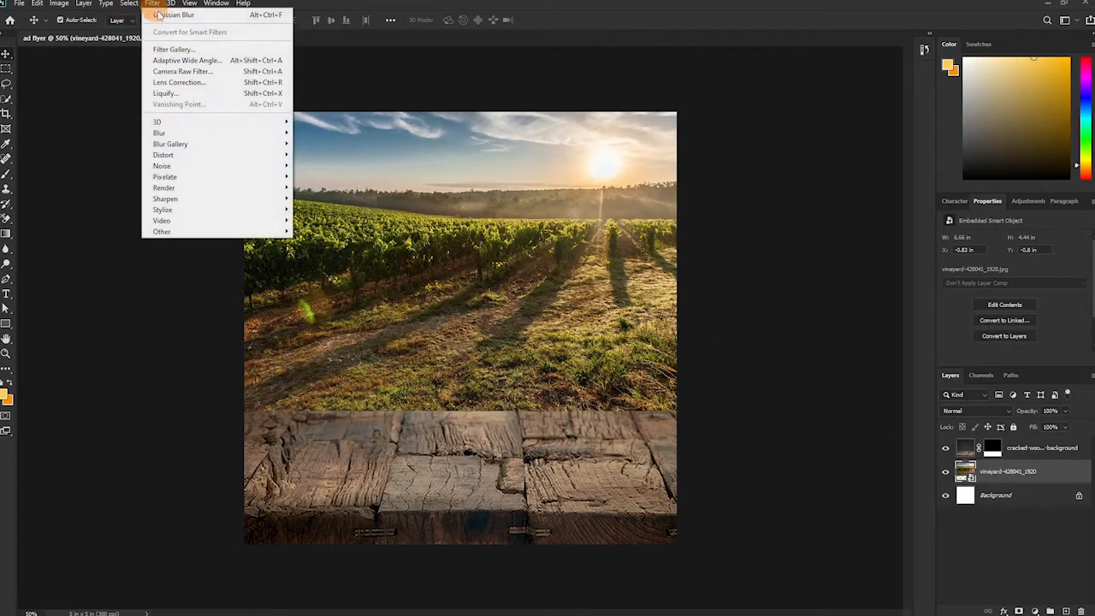
{"action": "mouse_move", "coordinate": [176, 137]}
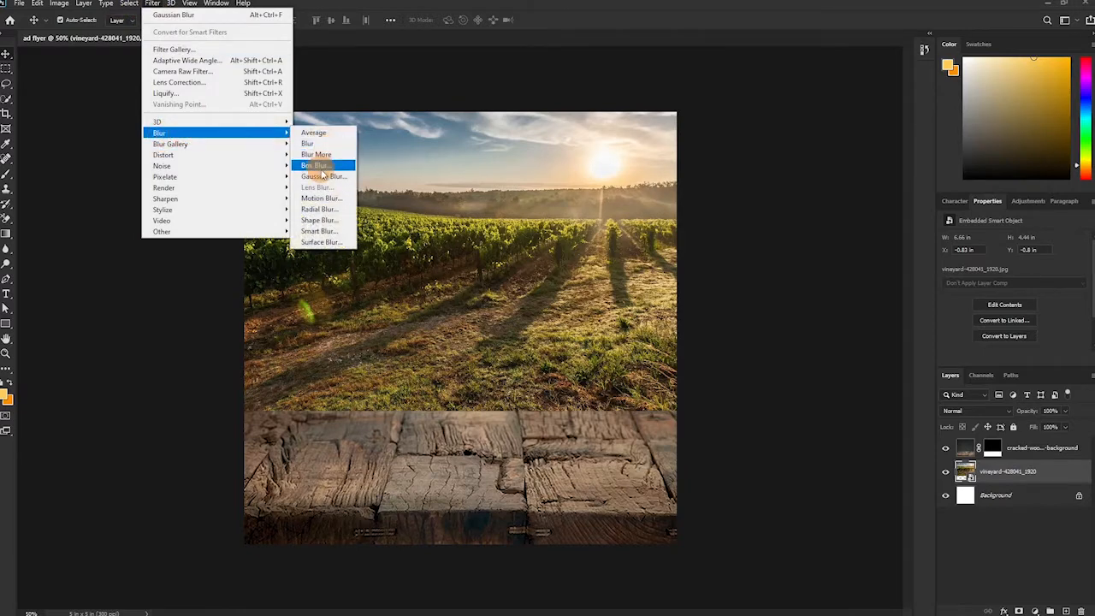
{"action": "left_click", "coordinate": [325, 177]}
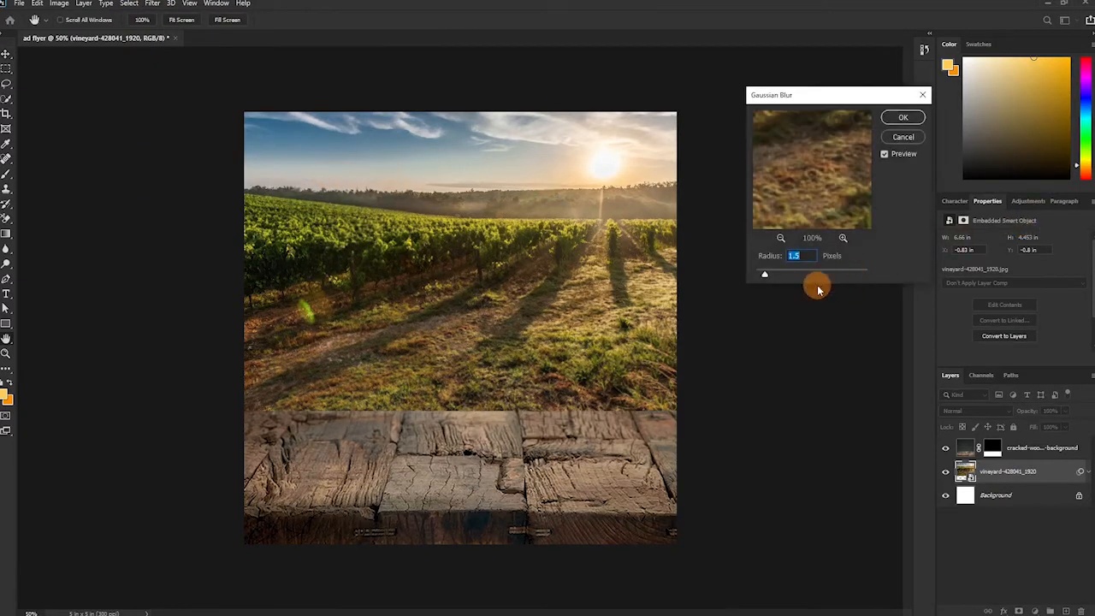
{"action": "left_click_drag", "start_coordinate": [762, 276], "coordinate": [904, 274]}
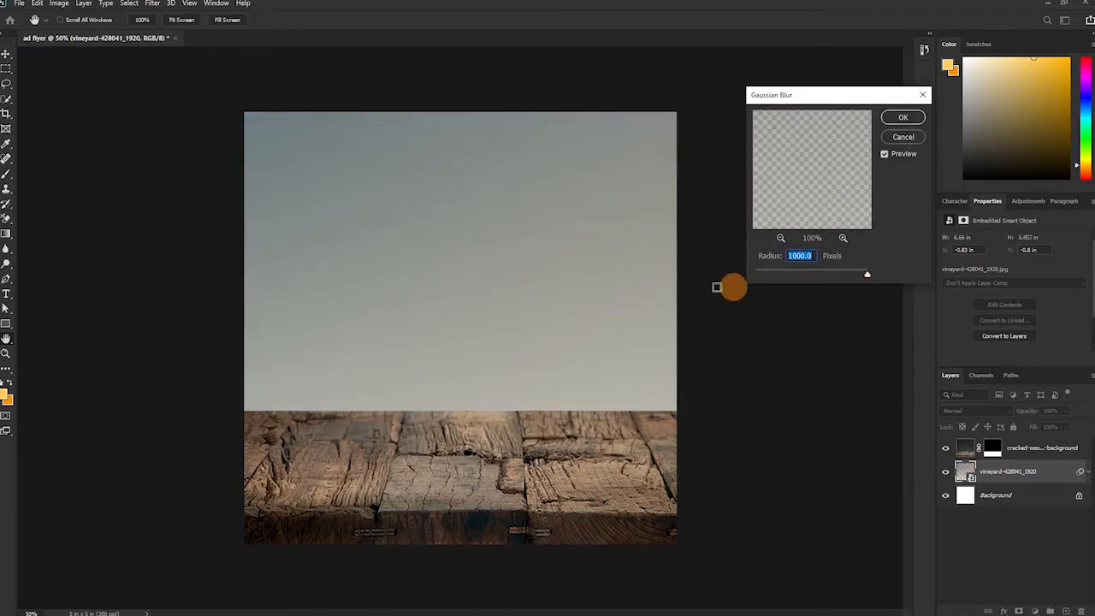
{"action": "left_click_drag", "start_coordinate": [859, 275], "coordinate": [807, 274]}
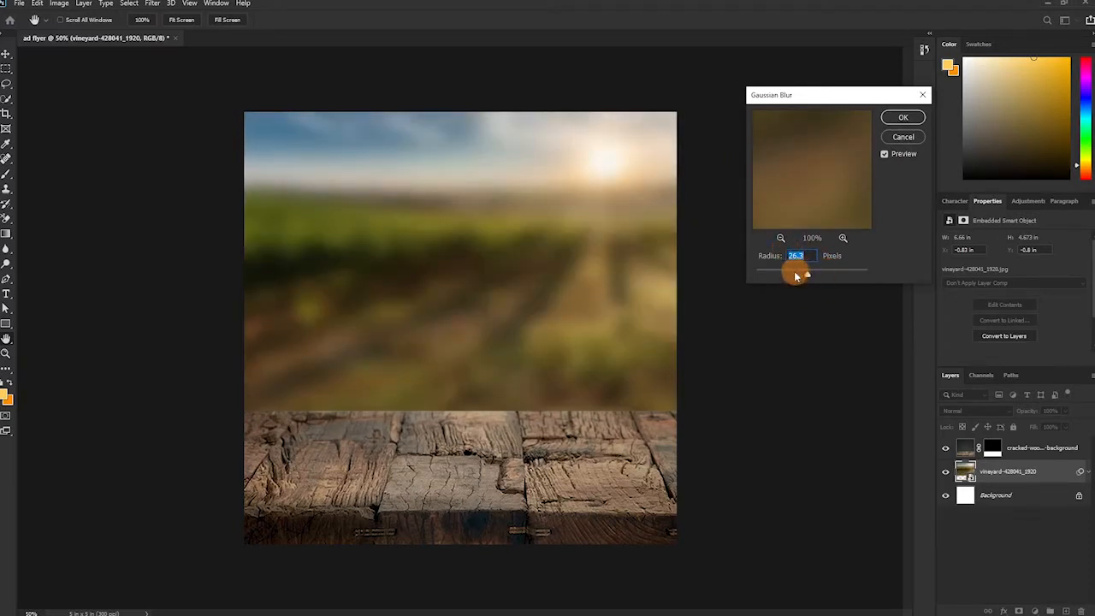
{"action": "left_click_drag", "start_coordinate": [753, 287], "coordinate": [920, 266]}
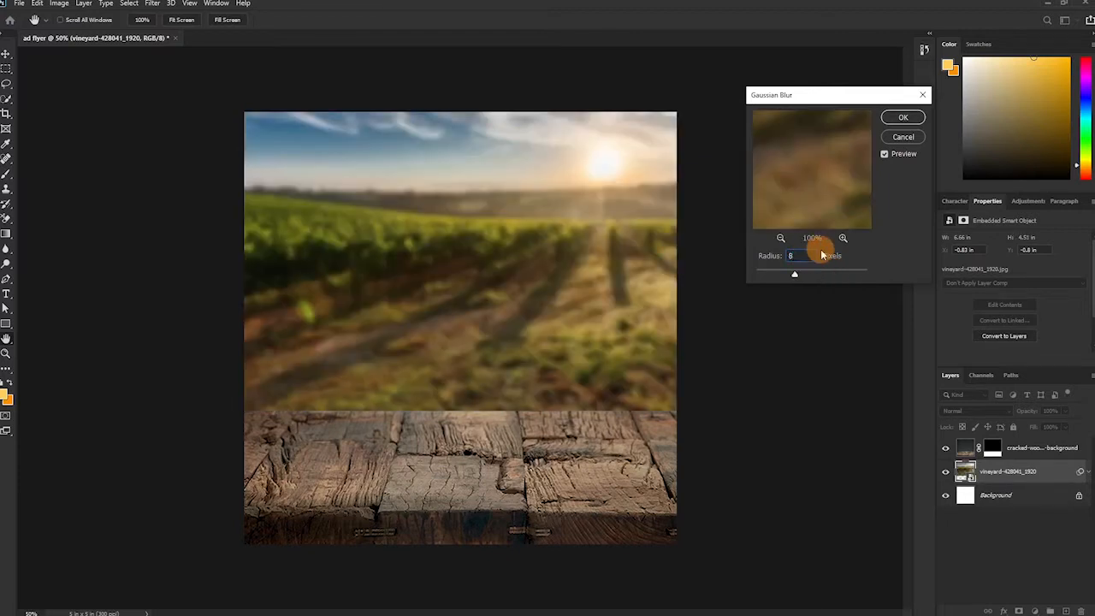
{"action": "left_click", "coordinate": [759, 259]}
{"action": "key", "text": "Return"}
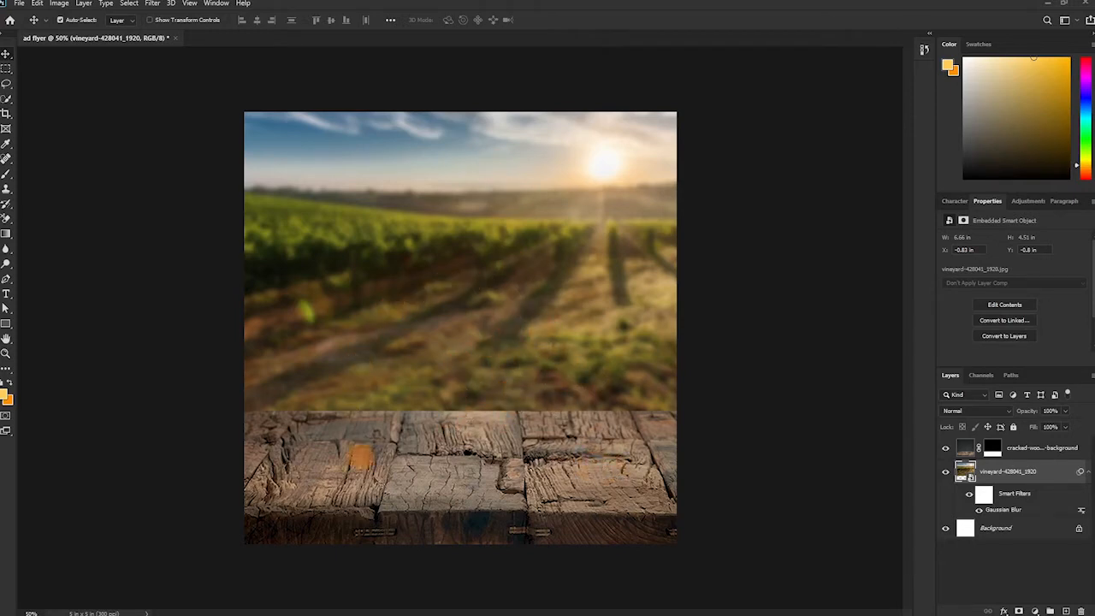
- Edit the vineyard layer's Gaussian Blur smart filter, setting its radius to 11 pixels
{"action": "double_click", "coordinate": [997, 512]}
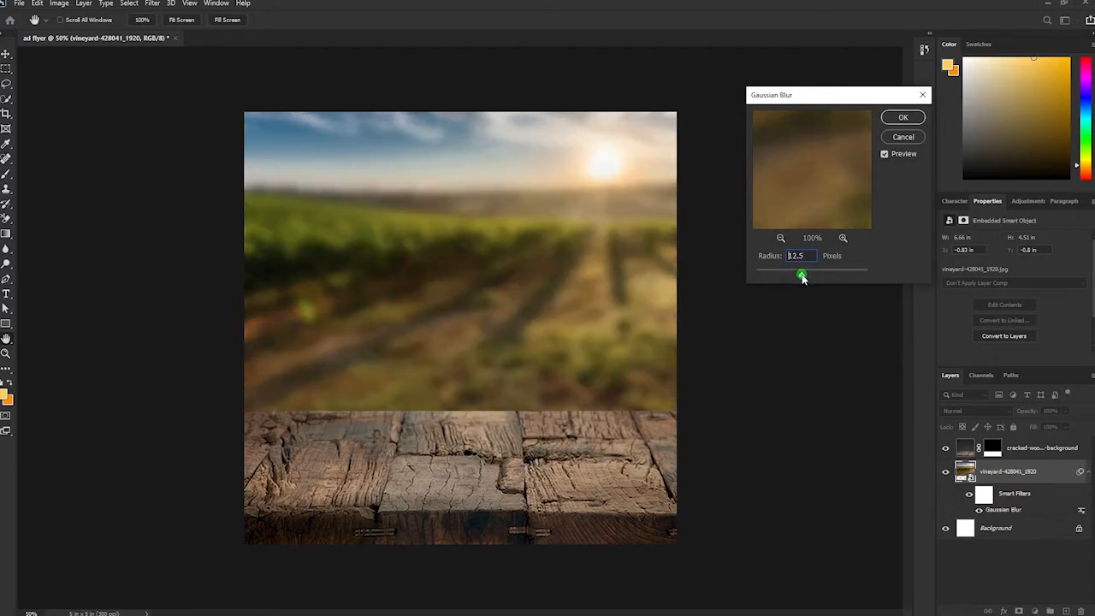
{"action": "left_click_drag", "start_coordinate": [802, 278], "coordinate": [802, 275]}
{"action": "type", "text": "11"}
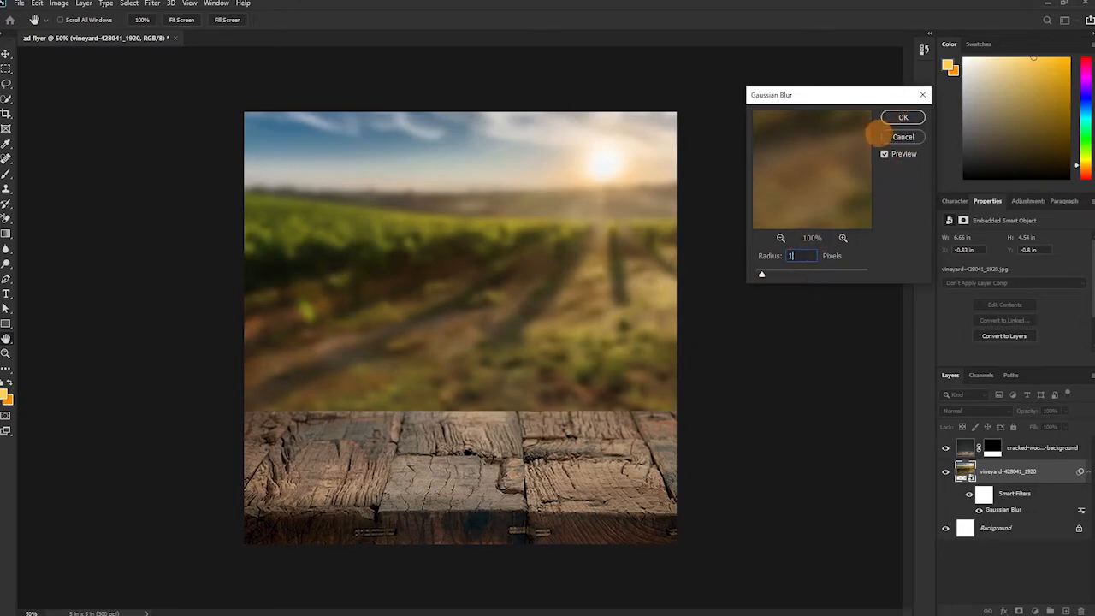
{"action": "key", "text": "Return"}
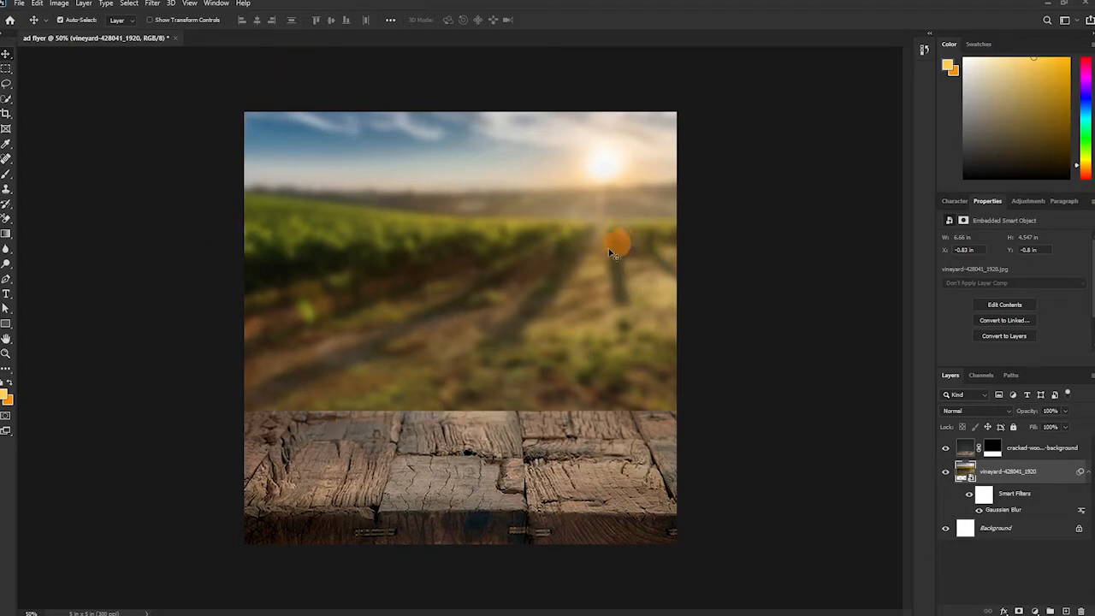
- Place the sun_PNG13434 image from the banana ad flyer folder into the flyer, above the vineyard layer
{"action": "mouse_move", "coordinate": [291, 608]}
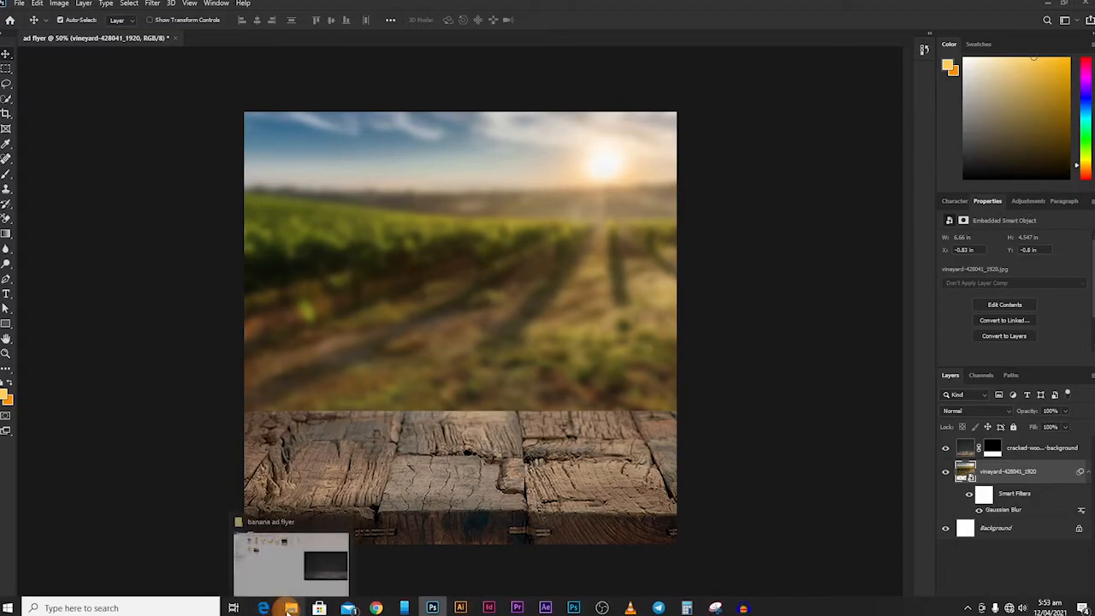
{"action": "left_click", "coordinate": [277, 551]}
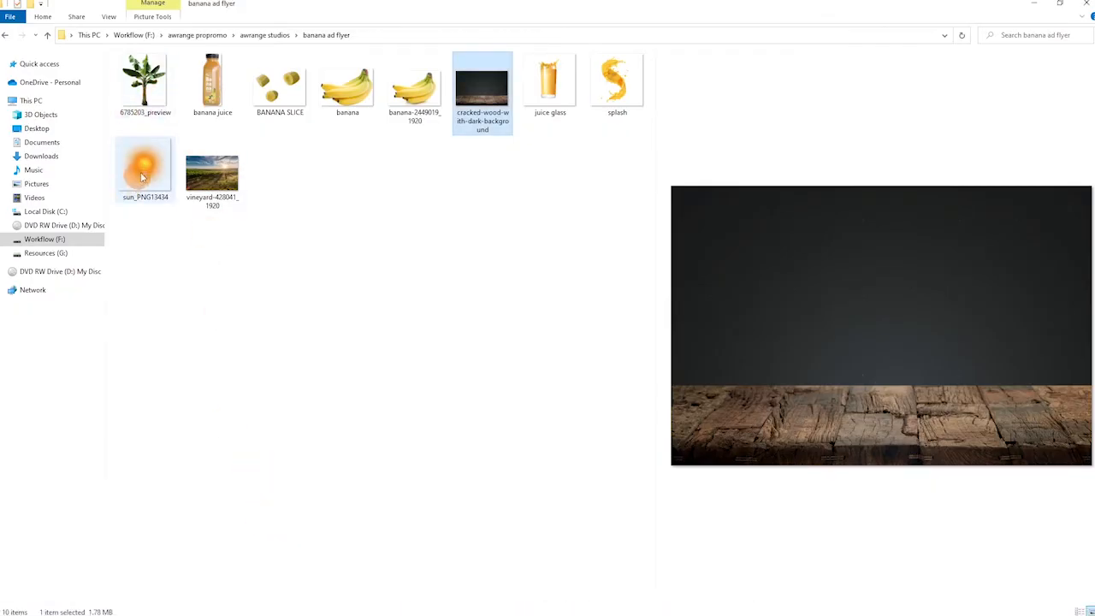
{"action": "left_click_drag", "start_coordinate": [138, 175], "coordinate": [495, 270]}
{"action": "left_click_drag", "start_coordinate": [465, 386], "coordinate": [348, 365]}
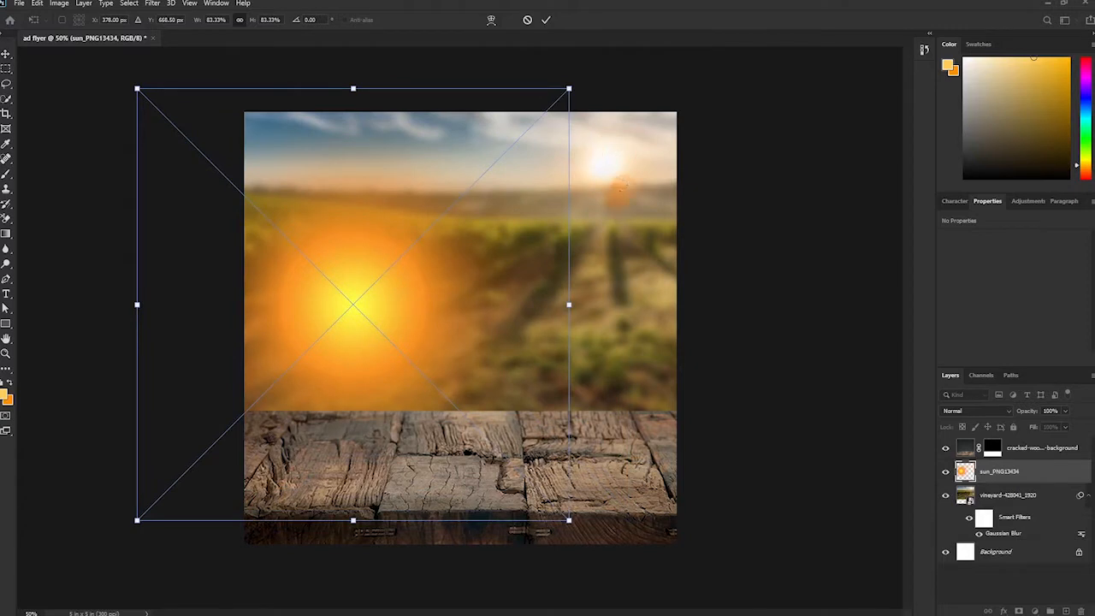
- Position the placed sun glow over the sun in the vineyard sky and scale it to about 58.78%
{"action": "left_click_drag", "start_coordinate": [333, 340], "coordinate": [564, 208]}
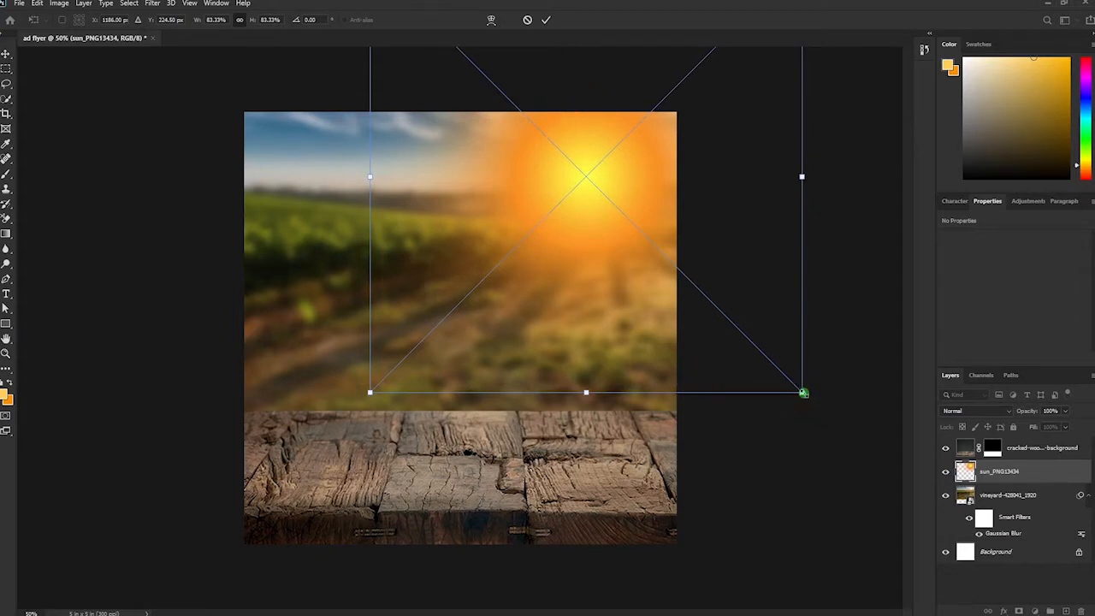
{"action": "left_click_drag", "start_coordinate": [803, 392], "coordinate": [724, 340]}
{"action": "left_click_drag", "start_coordinate": [587, 220], "coordinate": [595, 218]}
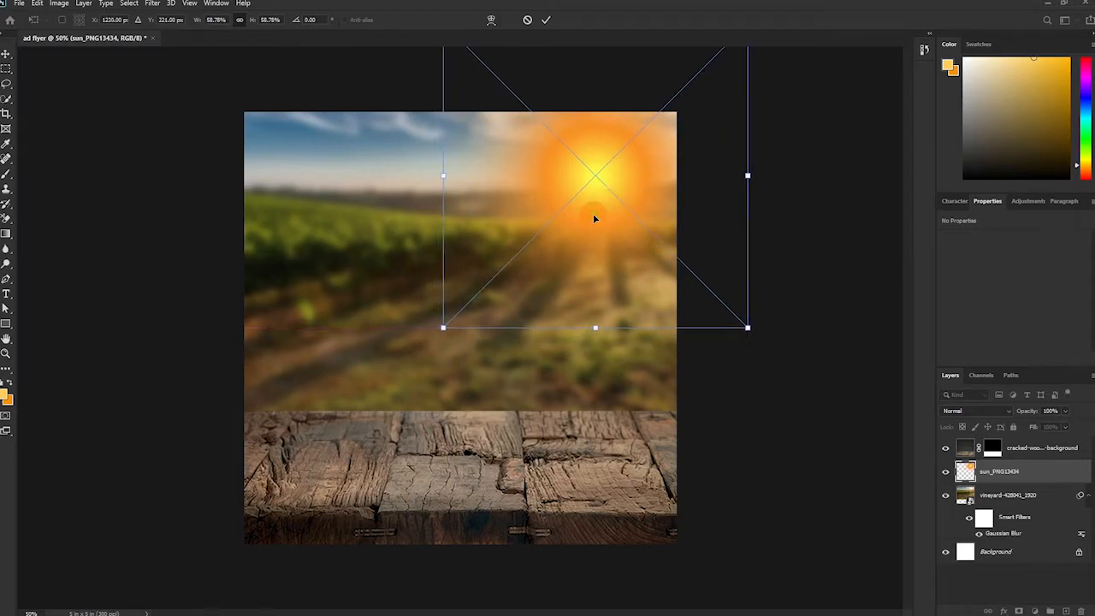
{"action": "left_click", "coordinate": [548, 21]}
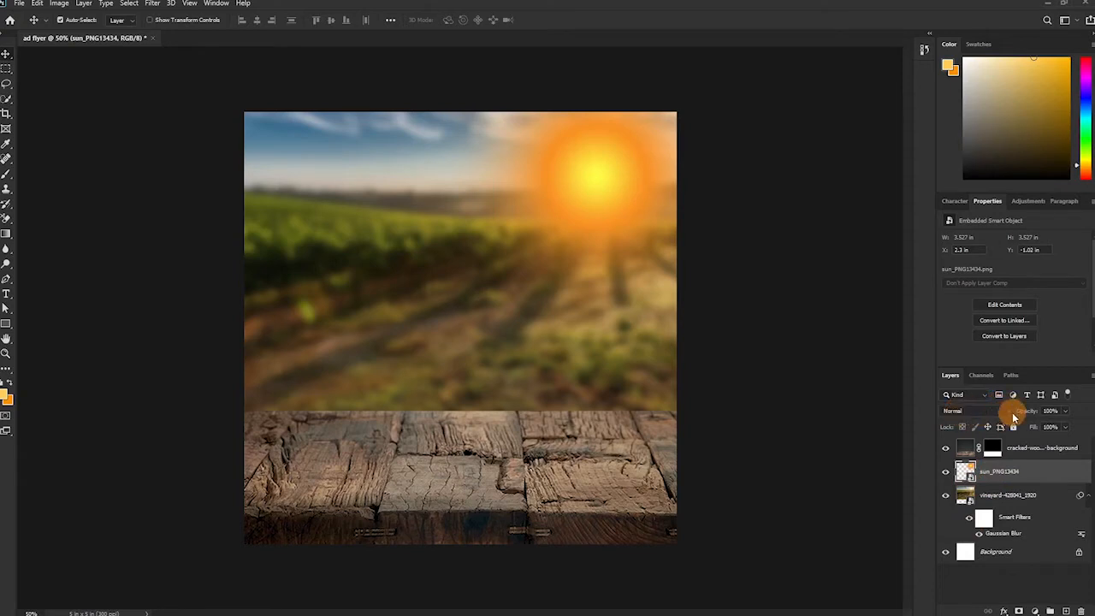
- Set the blend mode of the sun_PNG13434 layer to Screen
{"action": "left_click", "coordinate": [984, 411]}
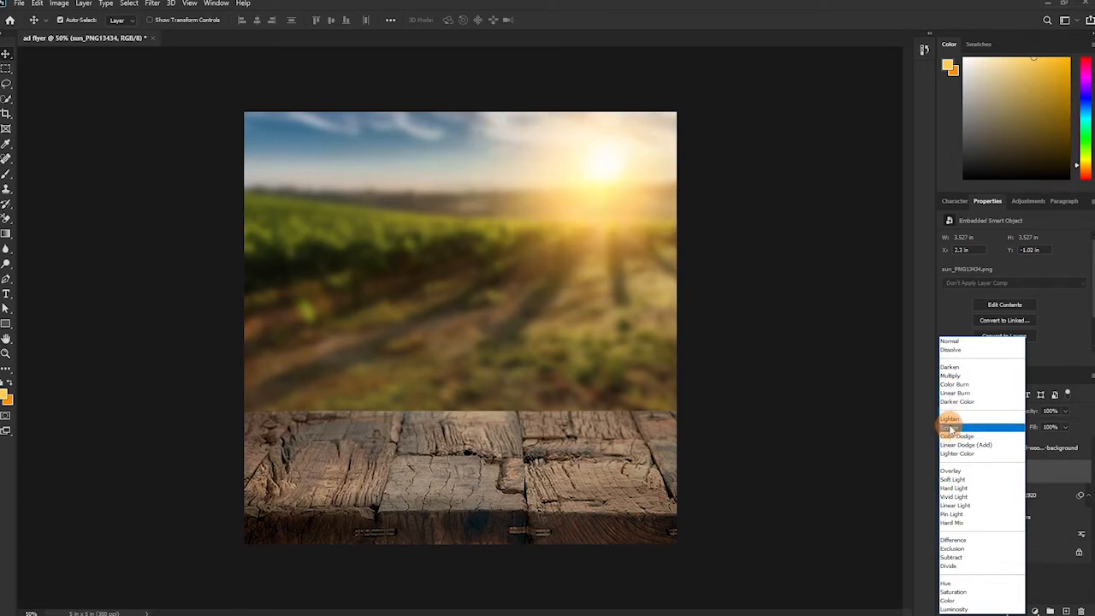
{"action": "left_click", "coordinate": [950, 428]}
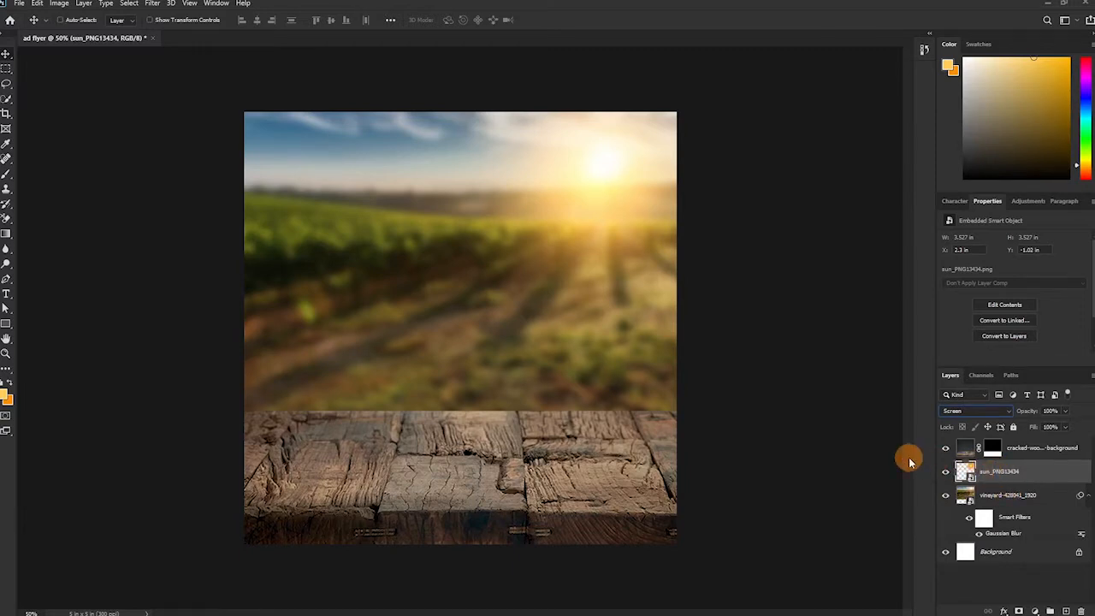
- Duplicate the sun glow layer as sun_PNG13434 copy and set the copy's opacity to 15%
{"action": "key", "text": "ctrl+j"}
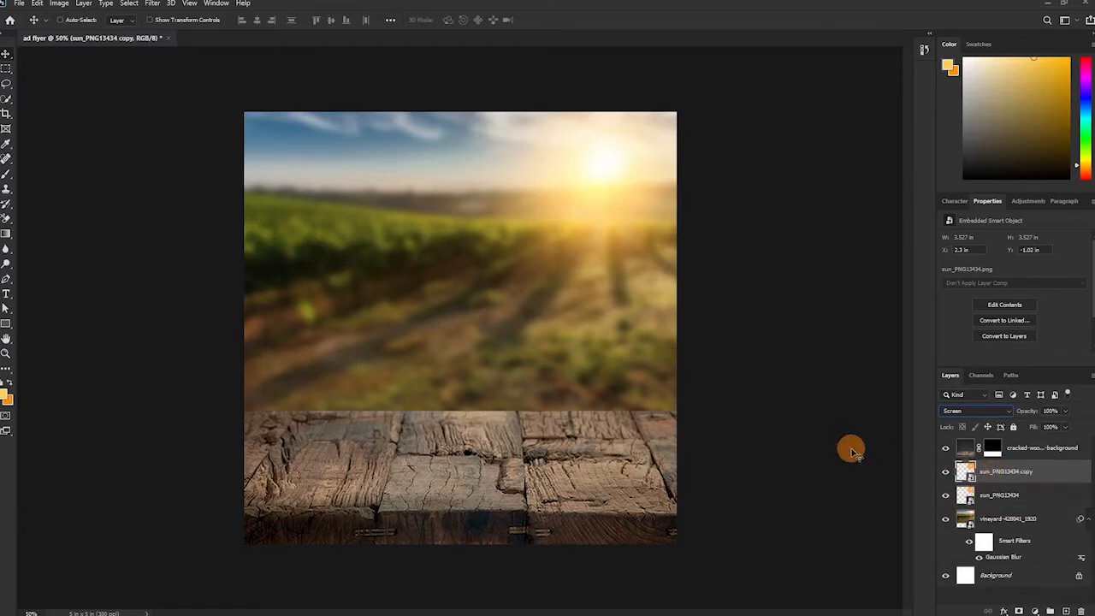
{"action": "key", "text": "ctrl+z"}
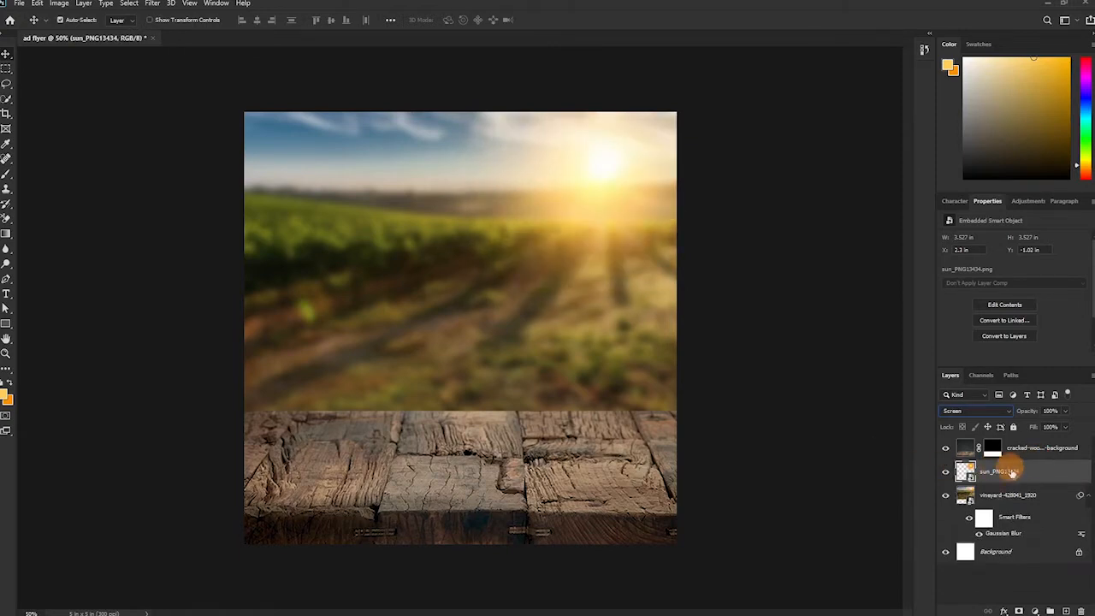
{"action": "right_click", "coordinate": [1036, 475]}
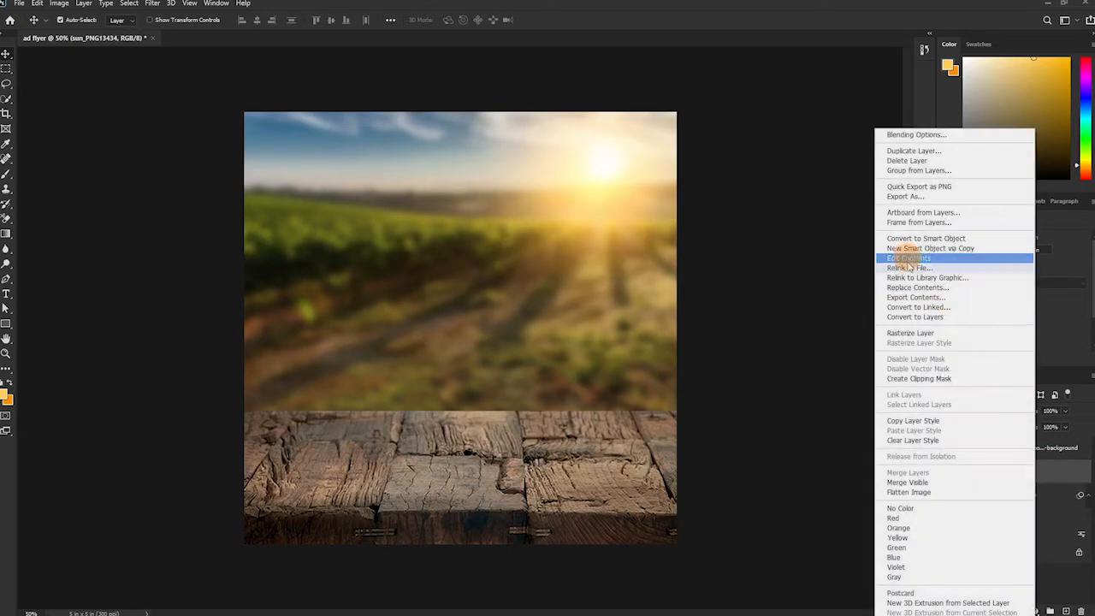
{"action": "left_click", "coordinate": [900, 156]}
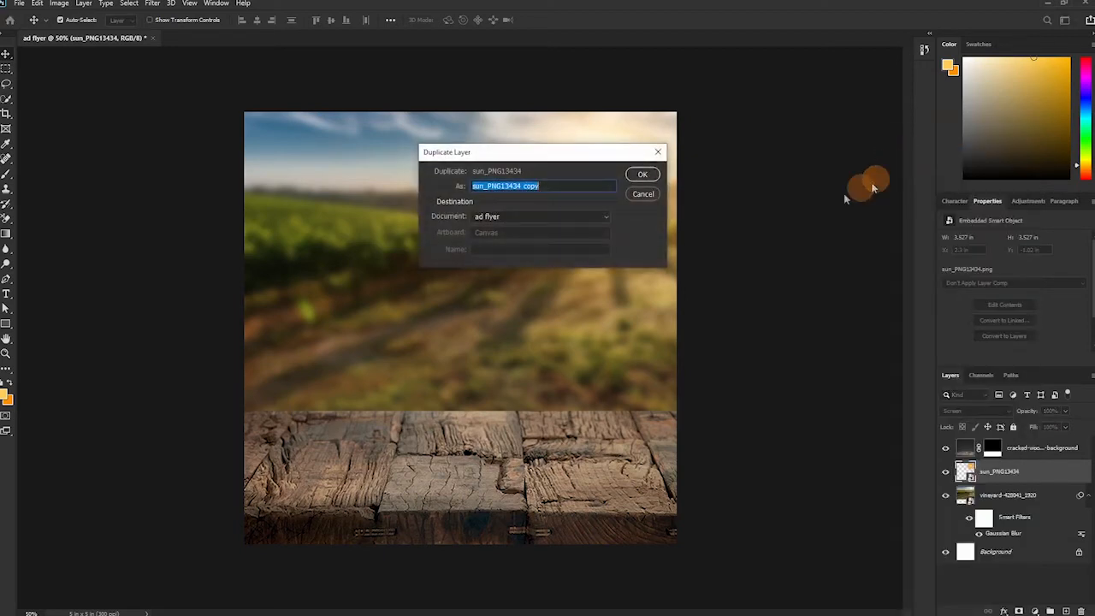
{"action": "left_click", "coordinate": [643, 175]}
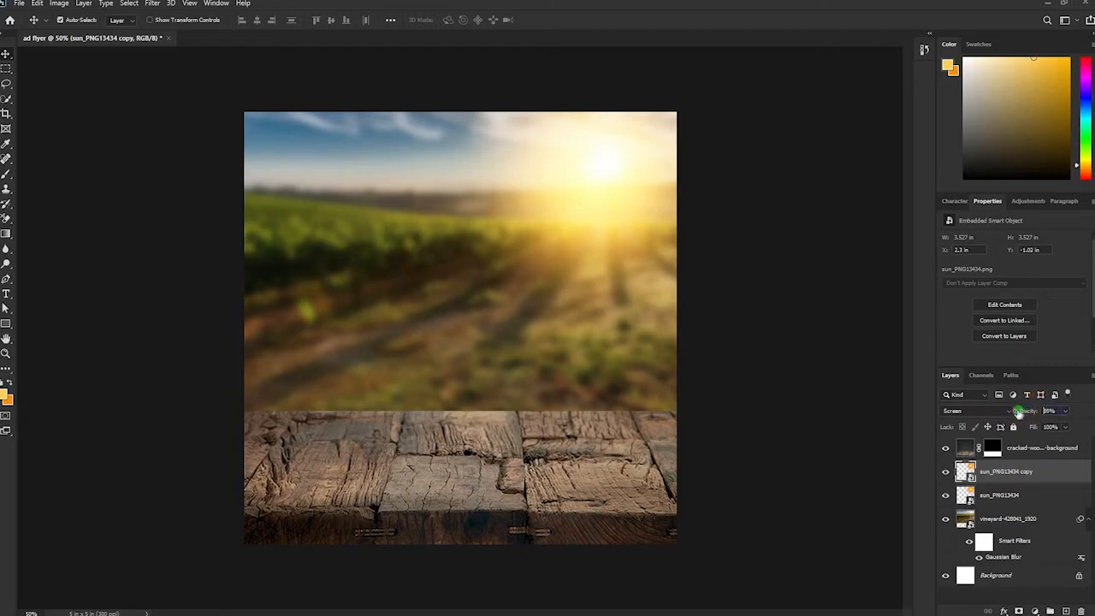
{"action": "left_click_drag", "start_coordinate": [1001, 415], "coordinate": [996, 415]}
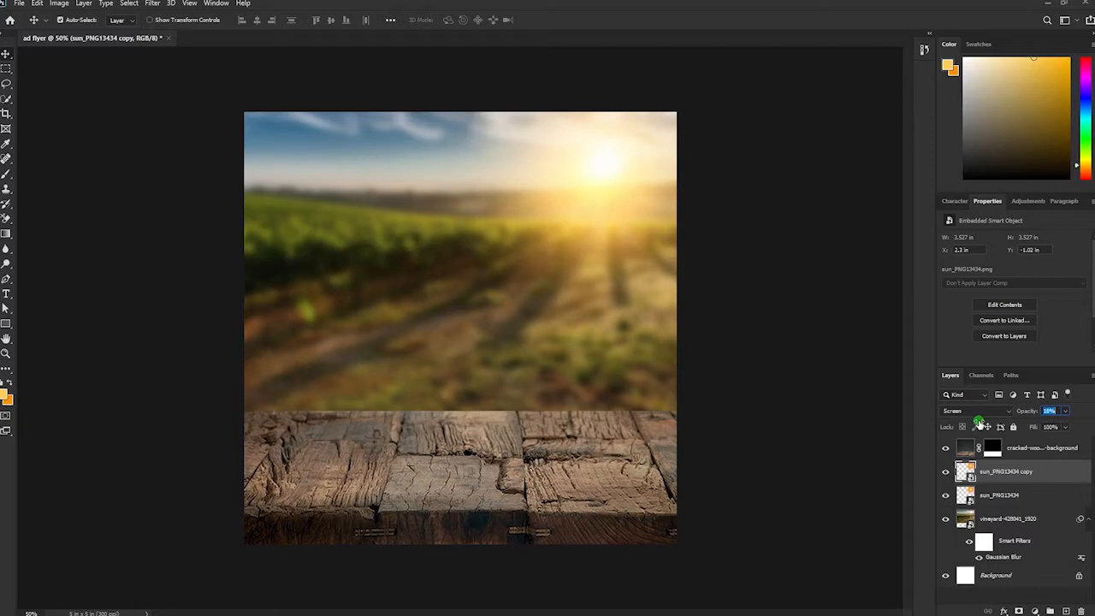
{"action": "key", "text": "Return"}
- Shrink the original sun_PNG13434 glow around its centre to about 3.06 in wide
{"action": "left_click", "coordinate": [1003, 504]}
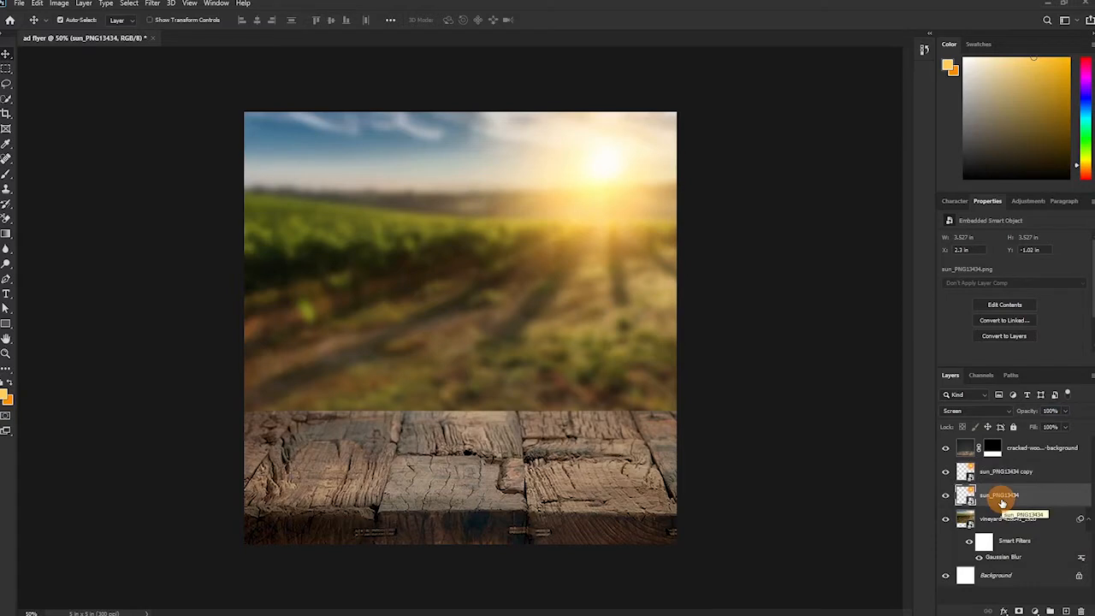
{"action": "key", "text": "ctrl+t"}
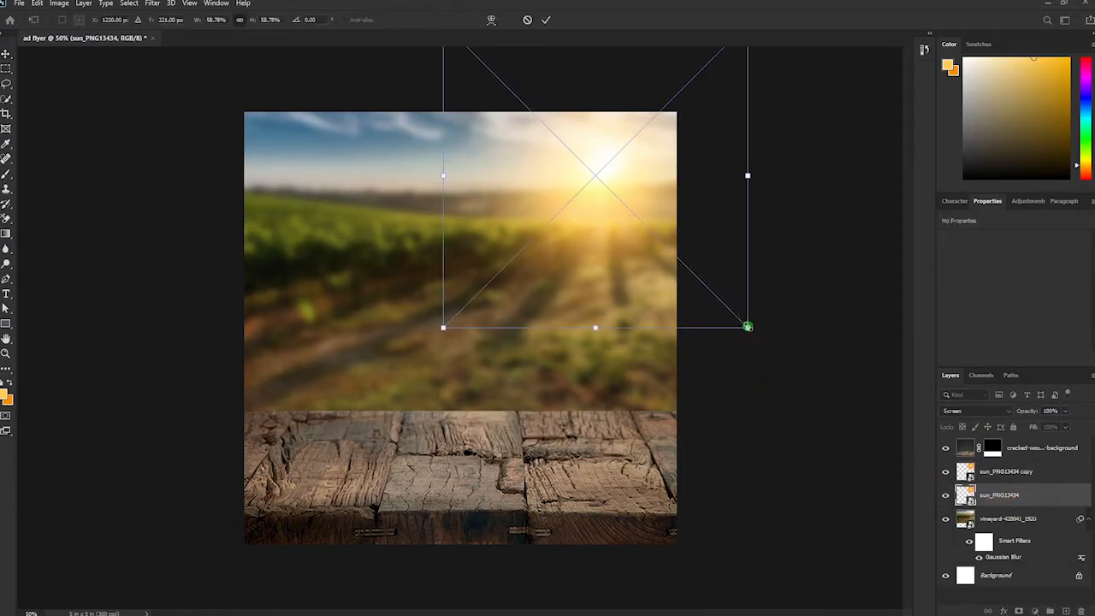
{"action": "left_click_drag", "start_coordinate": [747, 326], "coordinate": [726, 307]}
{"action": "key", "text": "Return"}
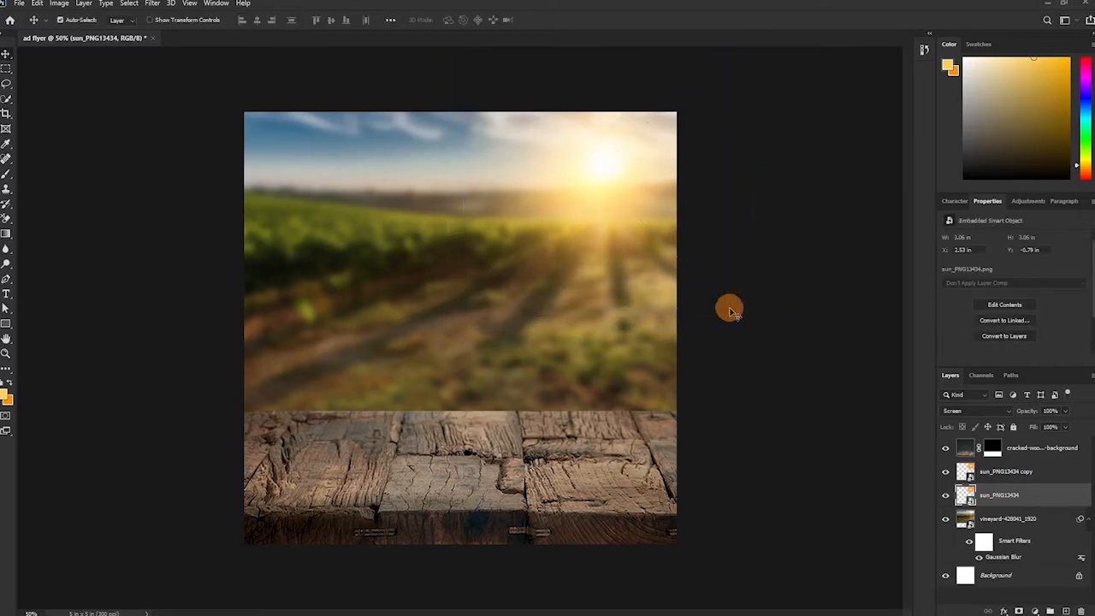
- Enlarge the sun_PNG13434 copy glow to about 5.88 in wide so it extends across the vineyard
{"action": "left_click", "coordinate": [1006, 471]}
{"action": "key", "text": "ctrl+t"}
{"action": "left_click", "coordinate": [448, 328]}
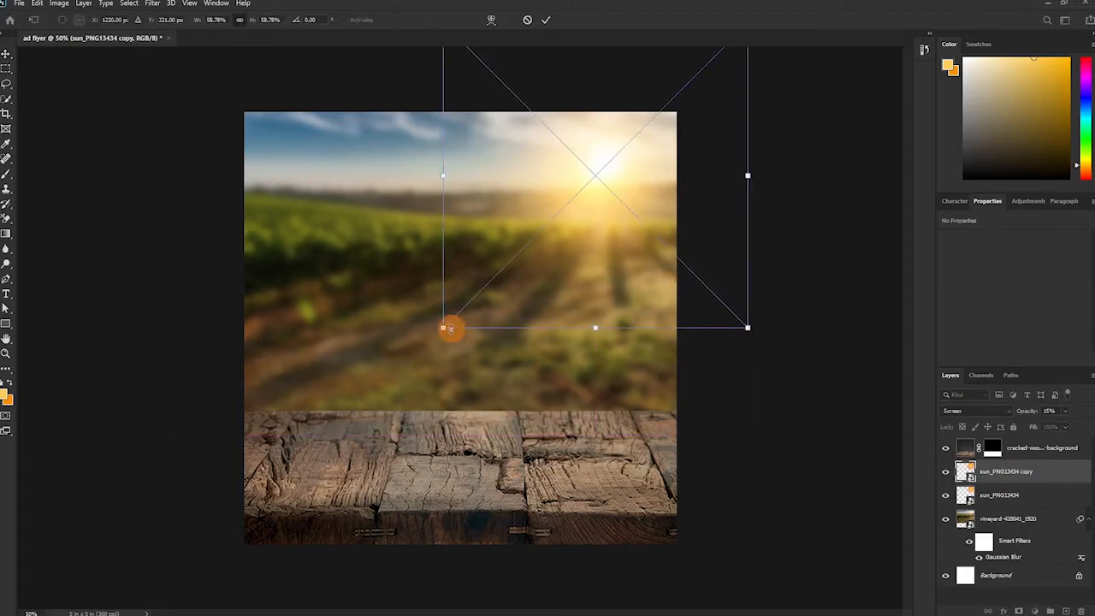
{"action": "left_click_drag", "start_coordinate": [442, 327], "coordinate": [152, 441]}
{"action": "key", "text": "Return"}
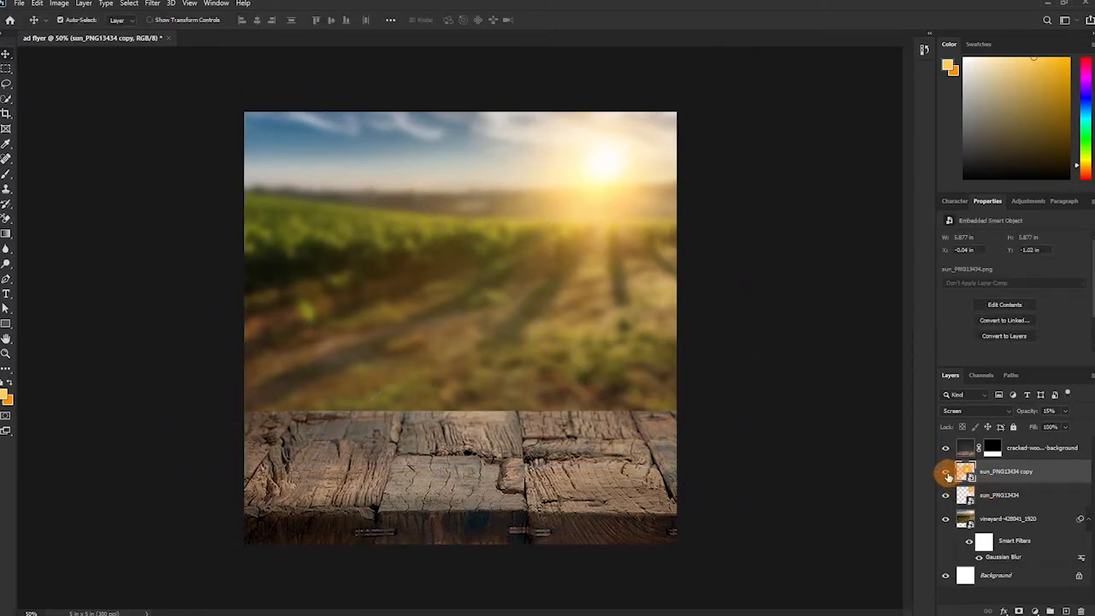
- Toggle the enlarged sun glow copy's visibility to examine its effect on the vineyard around the tabletop edge
{"action": "key", "text": "ctrl+plus"}
{"action": "key", "text": "ctrl+plus"}
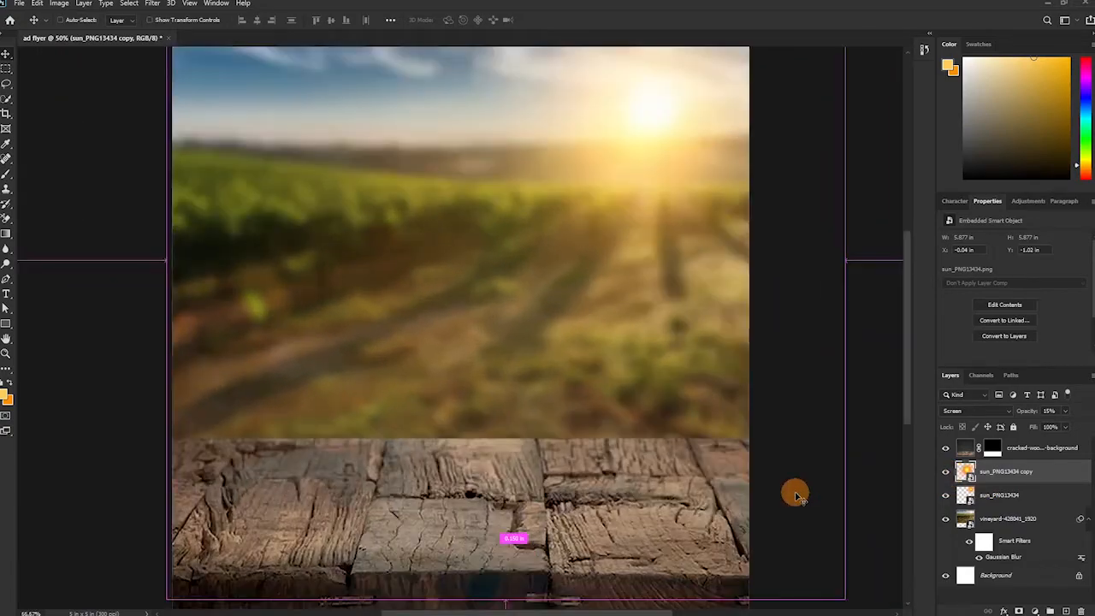
{"action": "left_click_drag", "start_coordinate": [629, 496], "coordinate": [625, 265]}
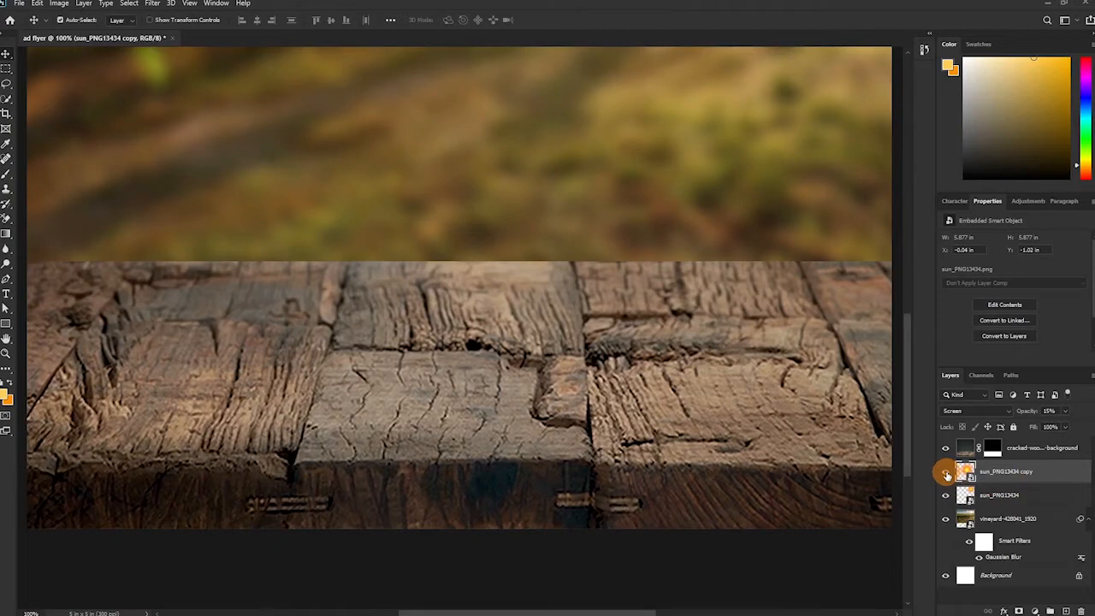
{"action": "left_click", "coordinate": [946, 474]}
{"action": "left_click", "coordinate": [947, 474]}
{"action": "left_click", "coordinate": [946, 475]}
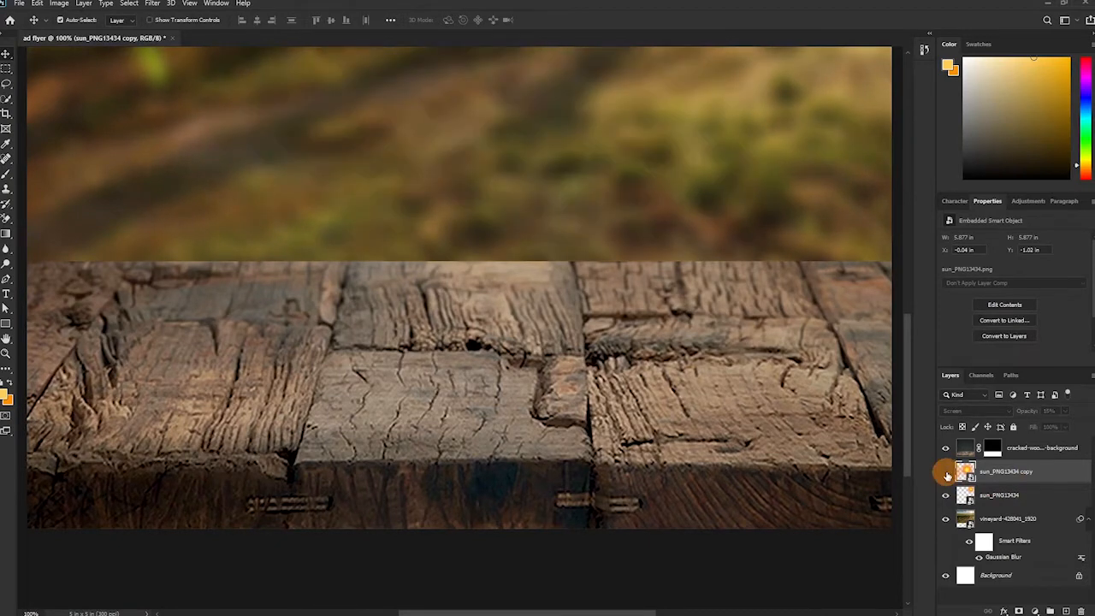
{"action": "left_click", "coordinate": [946, 475]}
{"action": "left_click", "coordinate": [947, 474]}
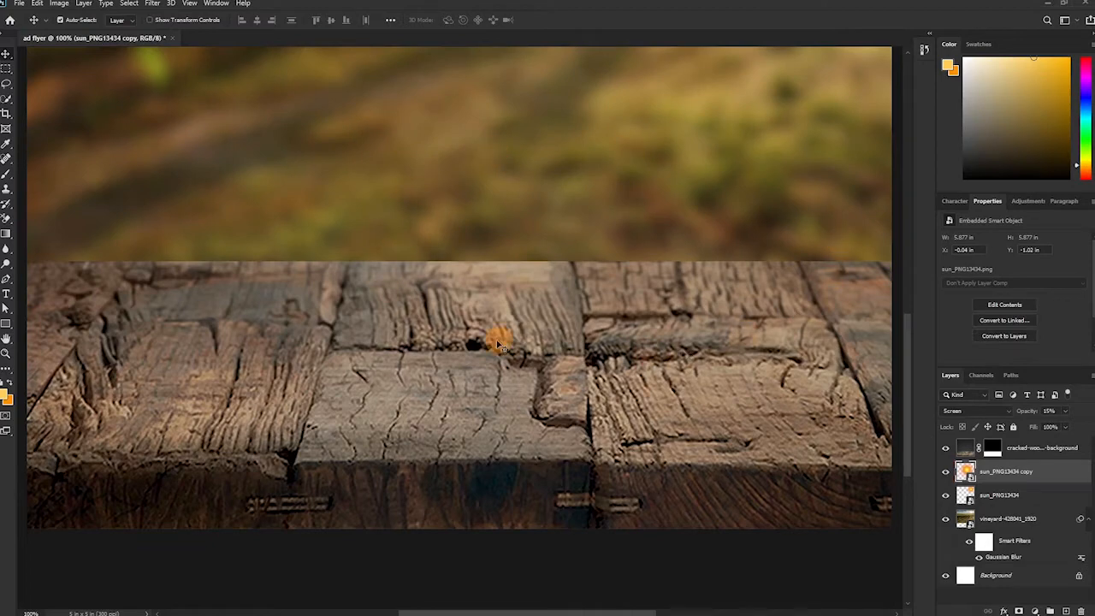
{"action": "key", "text": "ctrl+minus"}
{"action": "key", "text": "ctrl+minus"}
{"action": "key", "text": "ctrl+plus"}
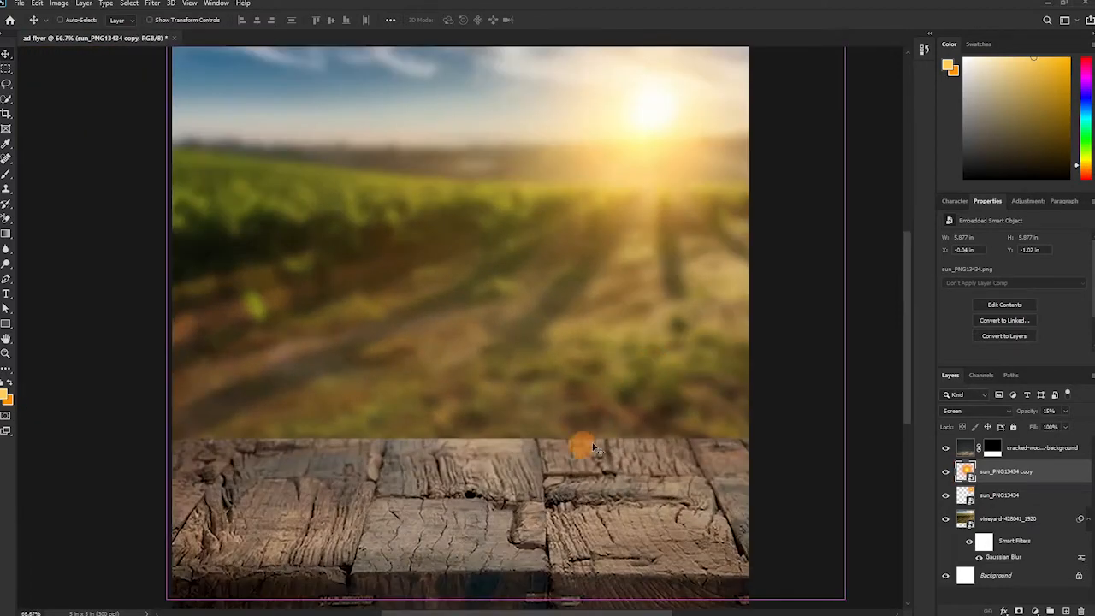
- Select the cracked-wood tabletop layer and try softening its back edge with the Blur tool
{"action": "scroll", "coordinate": [580, 442], "scroll_direction": "down", "scroll_amount": 2}
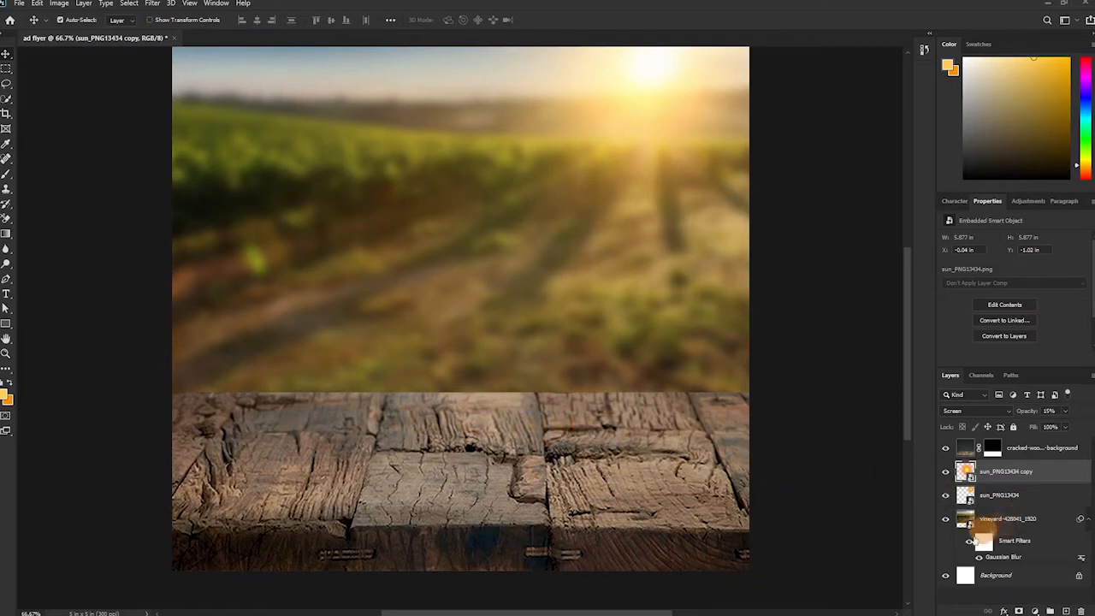
{"action": "left_click", "coordinate": [1024, 452]}
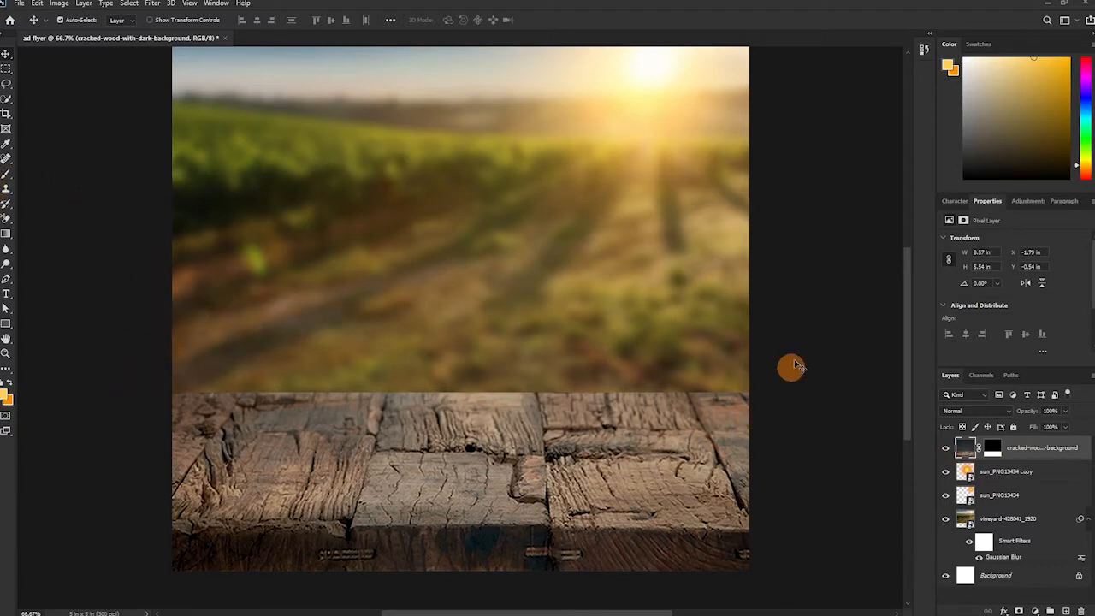
{"action": "right_click", "coordinate": [6, 249]}
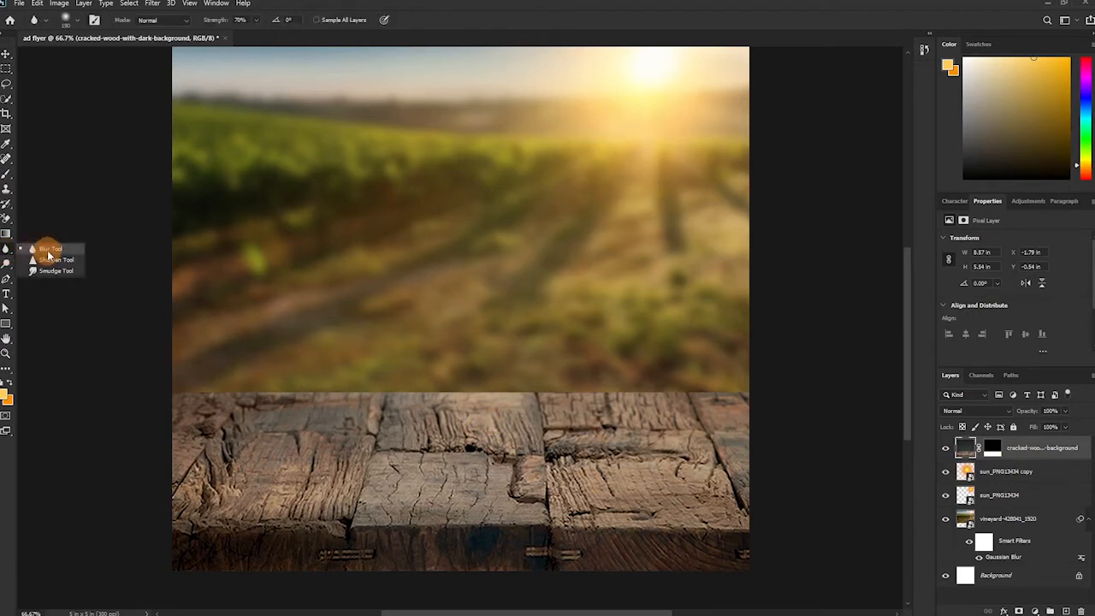
{"action": "left_click", "coordinate": [39, 245]}
{"action": "mouse_move", "coordinate": [215, 385]}
{"action": "left_mouse_down"}
{"action": "mouse_move", "coordinate": [592, 385]}
{"action": "mouse_move", "coordinate": [758, 409]}
{"action": "mouse_move", "coordinate": [612, 421]}
{"action": "mouse_move", "coordinate": [264, 402]}
{"action": "mouse_move", "coordinate": [283, 388]}
{"action": "mouse_move", "coordinate": [231, 398]}
{"action": "left_mouse_up"}
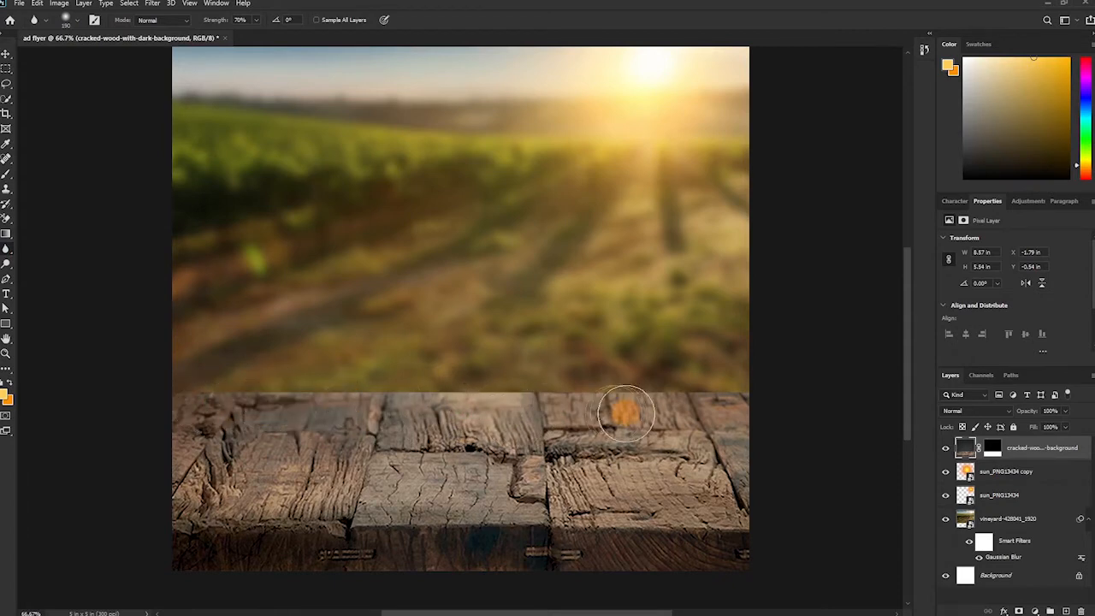
- Lasso a feathered selection around the tabletop's back edge across the full canvas width, including a strip of vineyard above it
{"action": "left_click", "coordinate": [6, 84]}
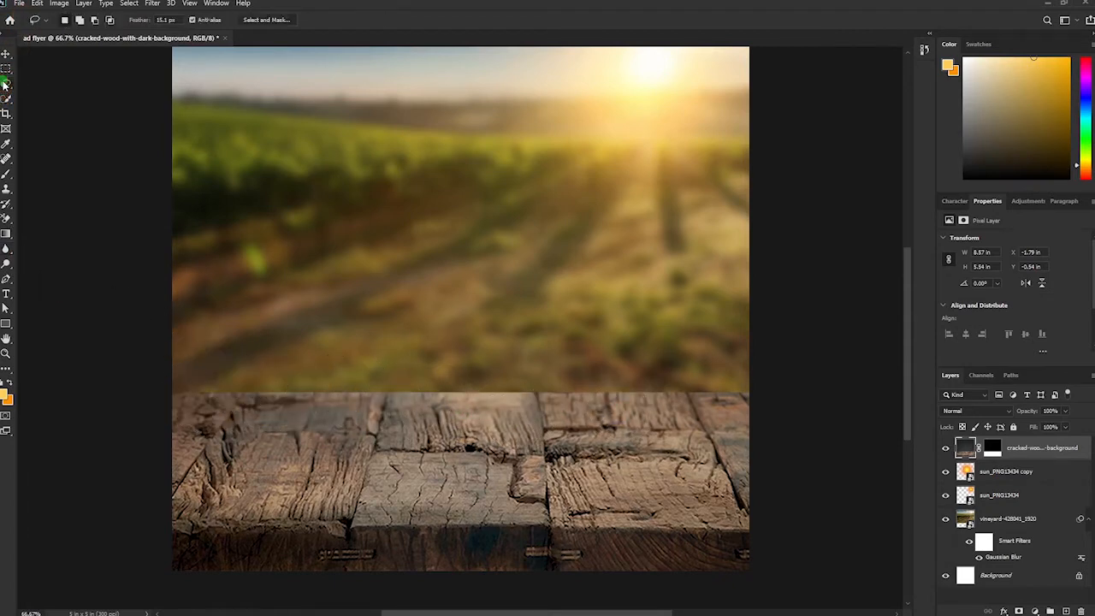
{"action": "mouse_move", "coordinate": [174, 348]}
{"action": "left_mouse_down"}
{"action": "mouse_move", "coordinate": [158, 384]}
{"action": "mouse_move", "coordinate": [224, 427]}
{"action": "mouse_move", "coordinate": [295, 435]}
{"action": "left_mouse_up"}
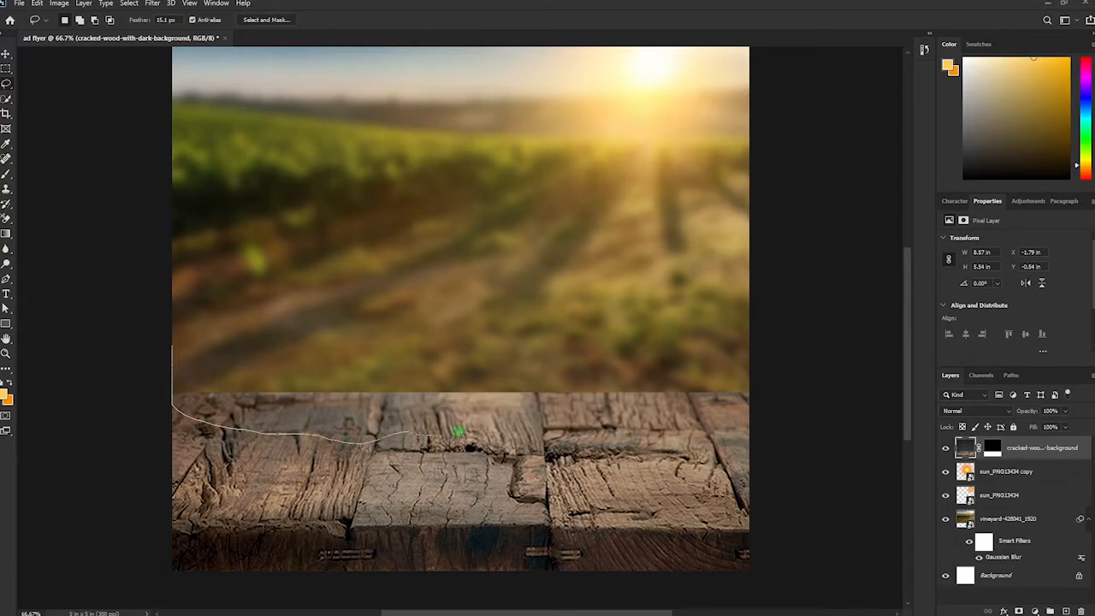
{"action": "mouse_move", "coordinate": [806, 385]}
{"action": "left_mouse_down"}
{"action": "mouse_move", "coordinate": [688, 326]}
{"action": "mouse_move", "coordinate": [140, 342]}
{"action": "left_mouse_up"}
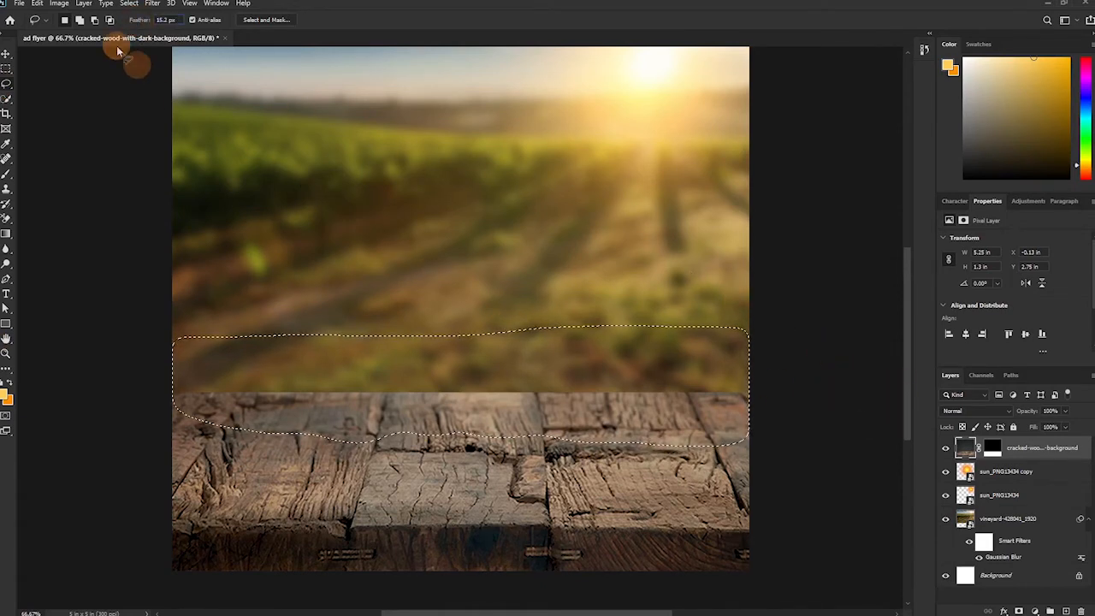
- Apply a Gaussian Blur with a 1.5-pixel radius to the selected tabletop edge and clear the selection
{"action": "left_click", "coordinate": [163, 5]}
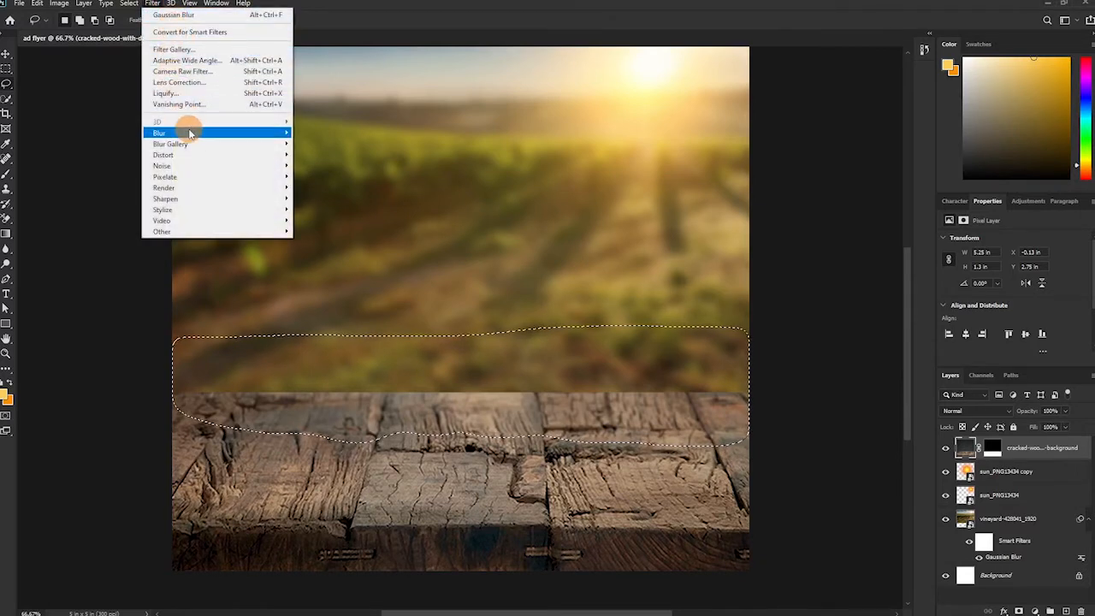
{"action": "mouse_move", "coordinate": [190, 134]}
{"action": "left_click", "coordinate": [317, 174]}
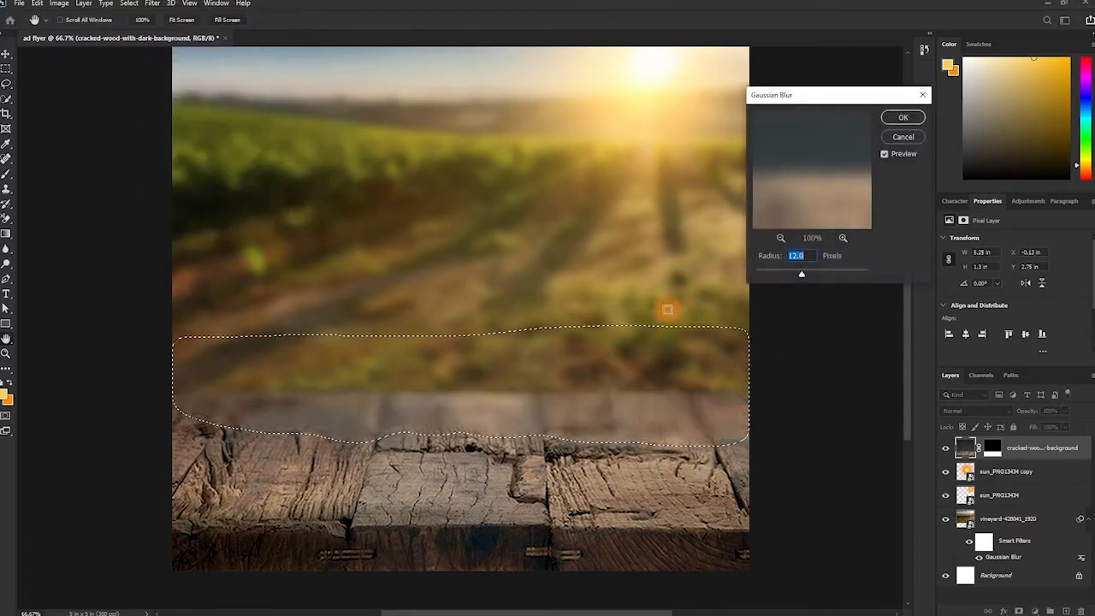
{"action": "left_click_drag", "start_coordinate": [804, 273], "coordinate": [762, 273]}
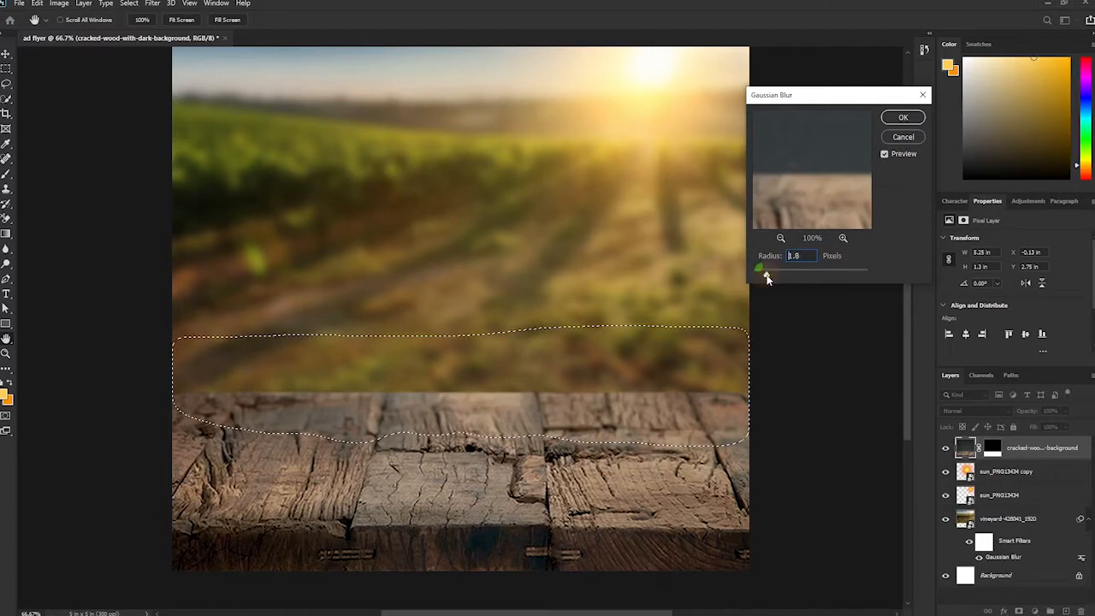
{"action": "type", "text": "1."}
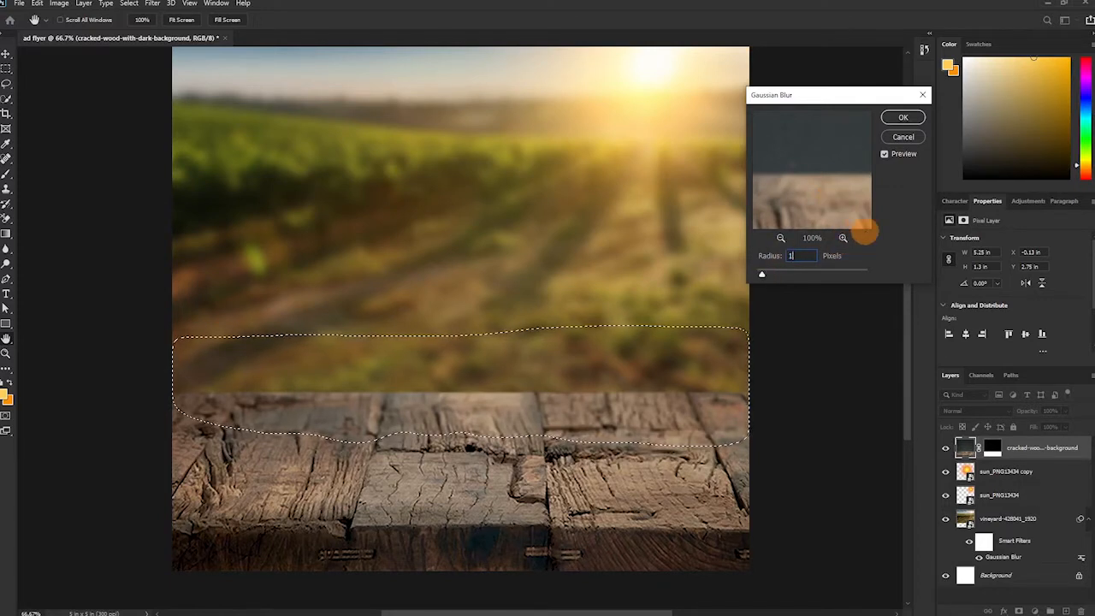
{"action": "type", "text": "5"}
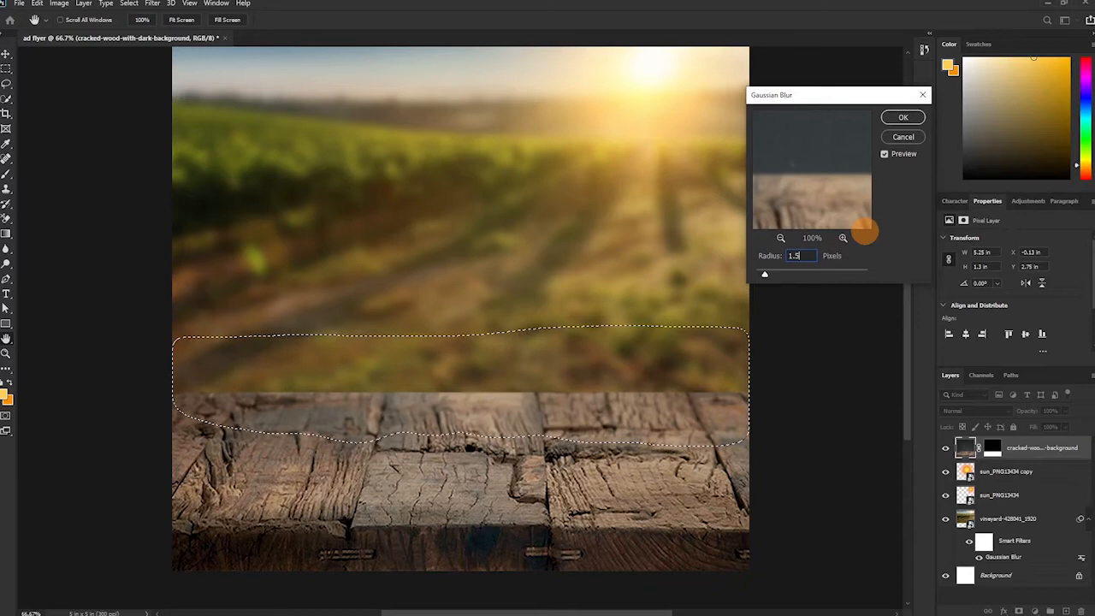
{"action": "left_click", "coordinate": [903, 117]}
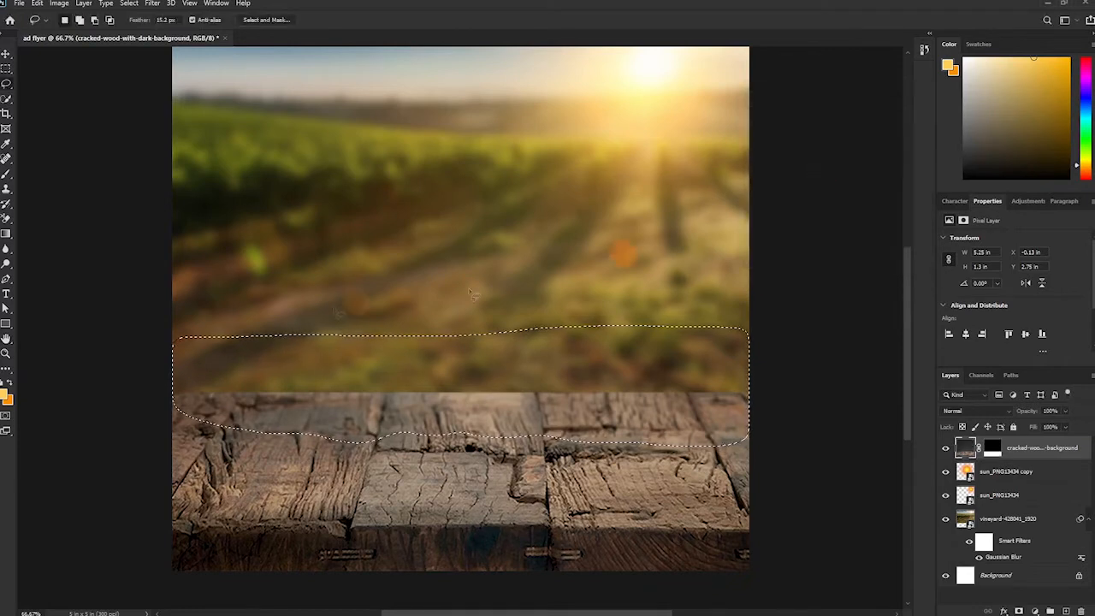
{"action": "key", "text": "ctrl+d"}
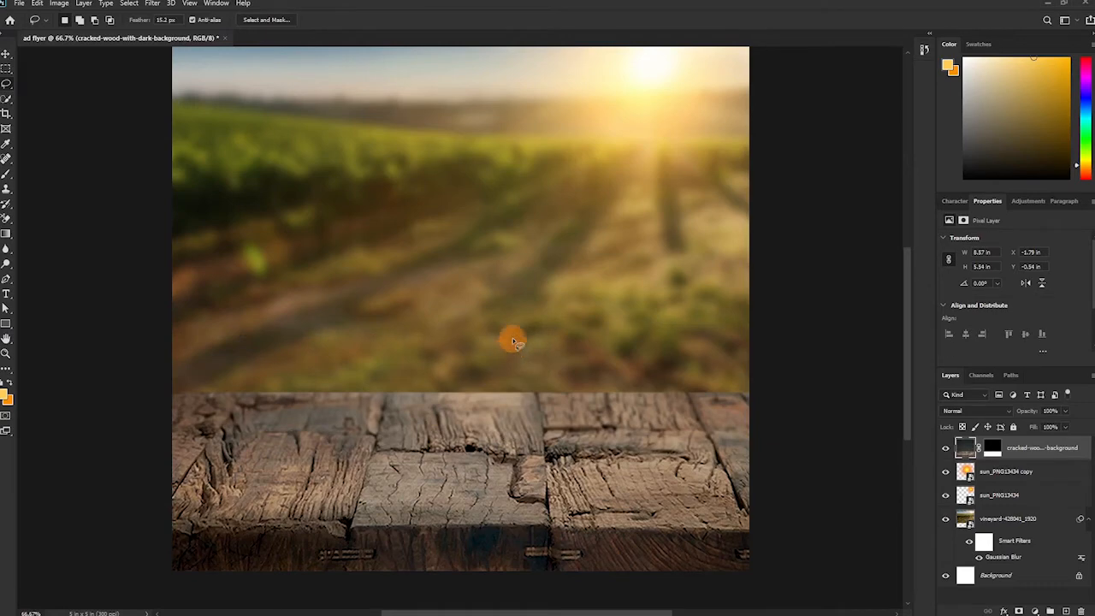
- Place the banana juice image from the banana ad flyer folder, standing the bottle on the right half of the tabletop
{"action": "key", "text": "ctrl+minus"}
{"action": "key", "text": "ctrl+minus"}
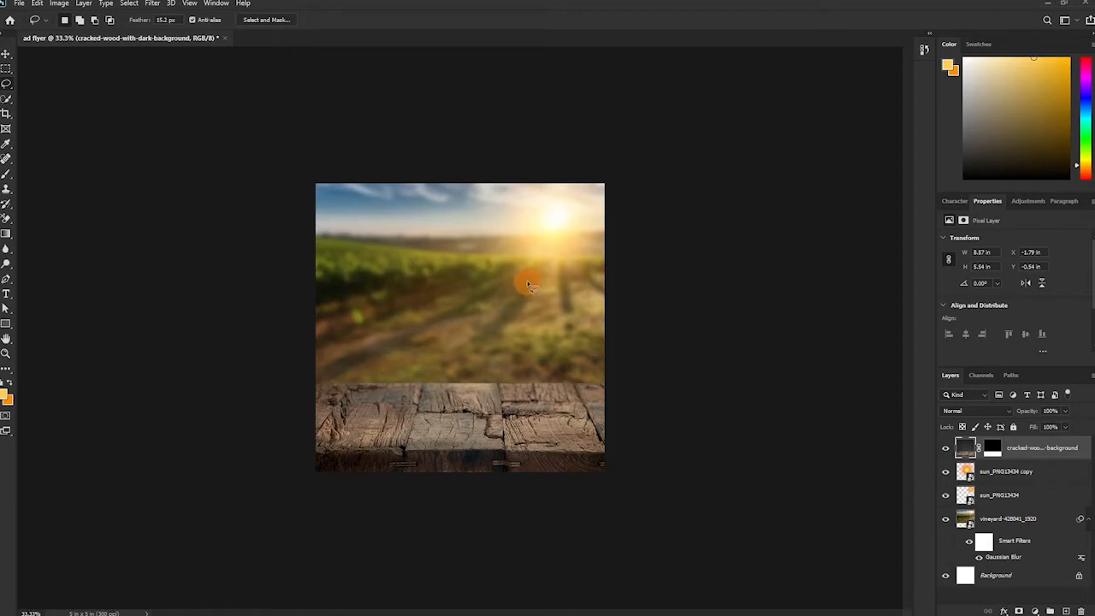
{"action": "key", "text": "v"}
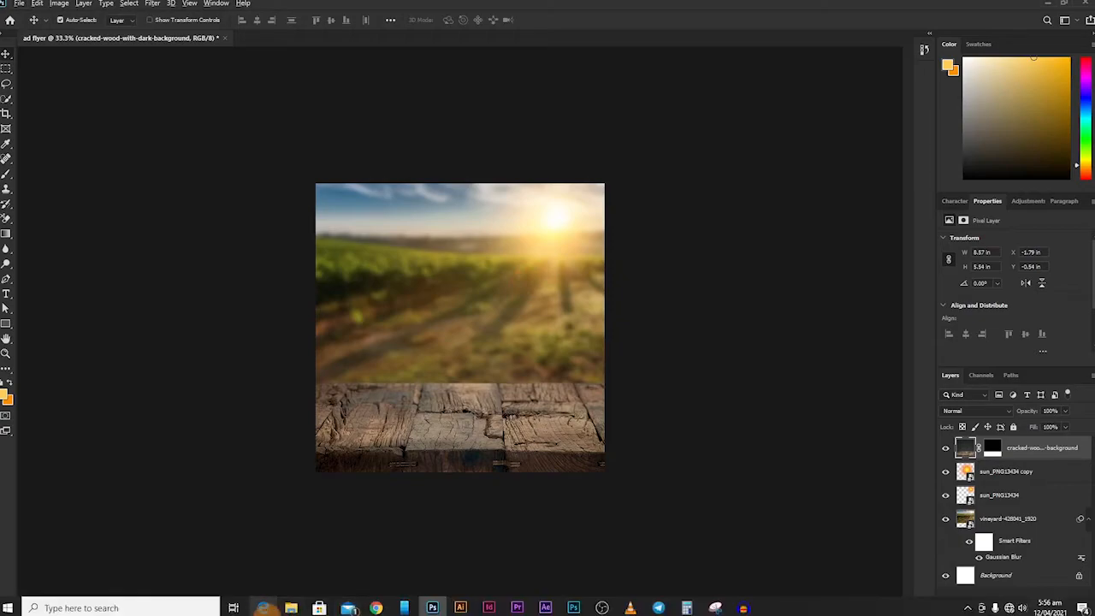
{"action": "mouse_move", "coordinate": [296, 607]}
{"action": "left_click", "coordinate": [287, 556]}
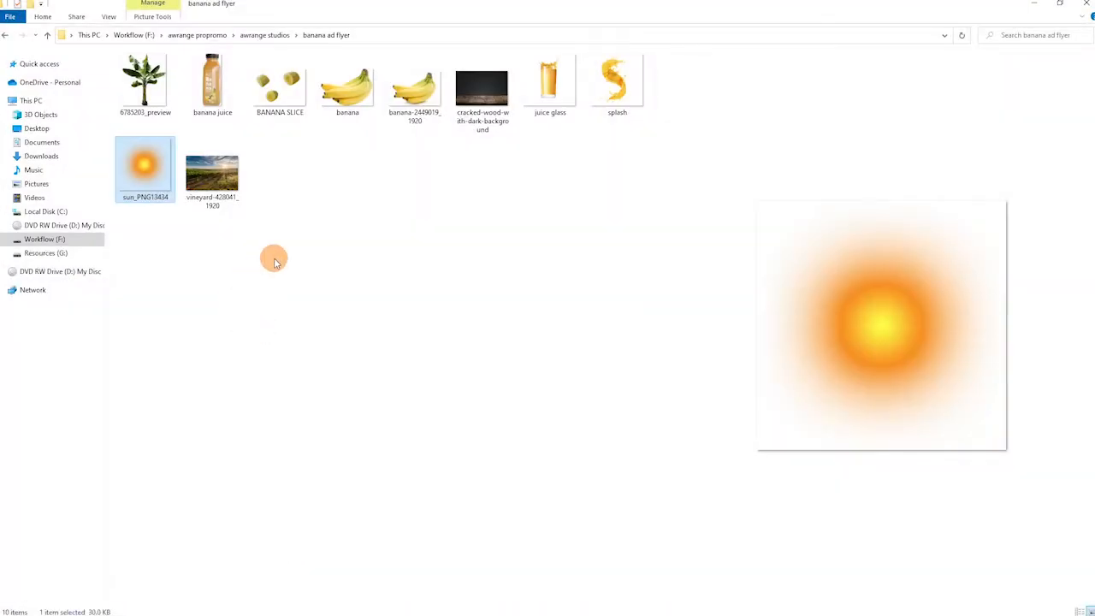
{"action": "left_click", "coordinate": [206, 96]}
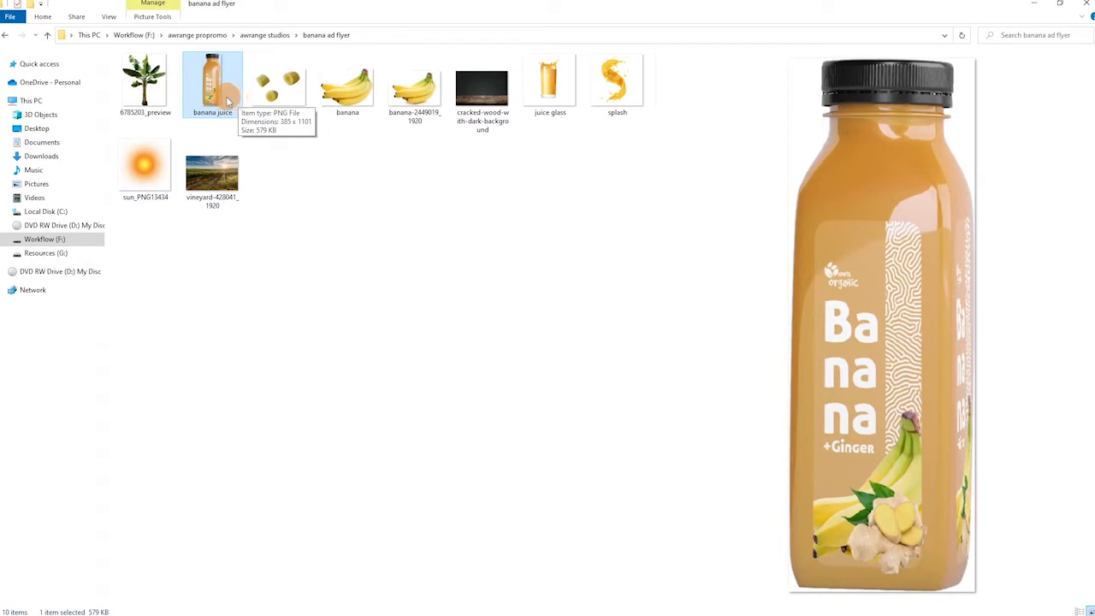
{"action": "left_click_drag", "start_coordinate": [220, 89], "coordinate": [452, 452]}
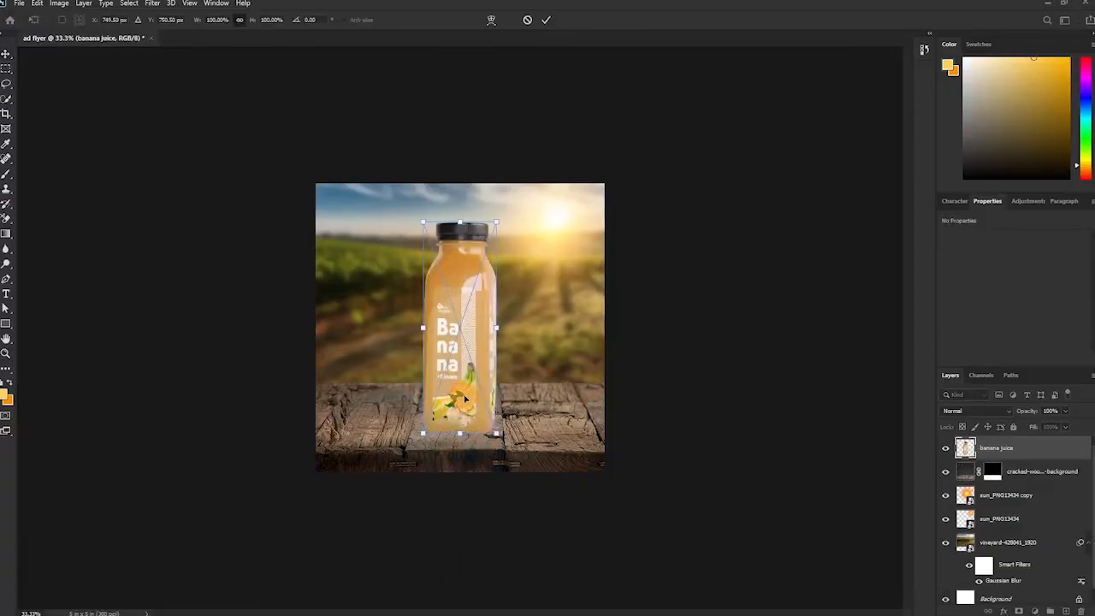
{"action": "left_click_drag", "start_coordinate": [465, 398], "coordinate": [538, 393]}
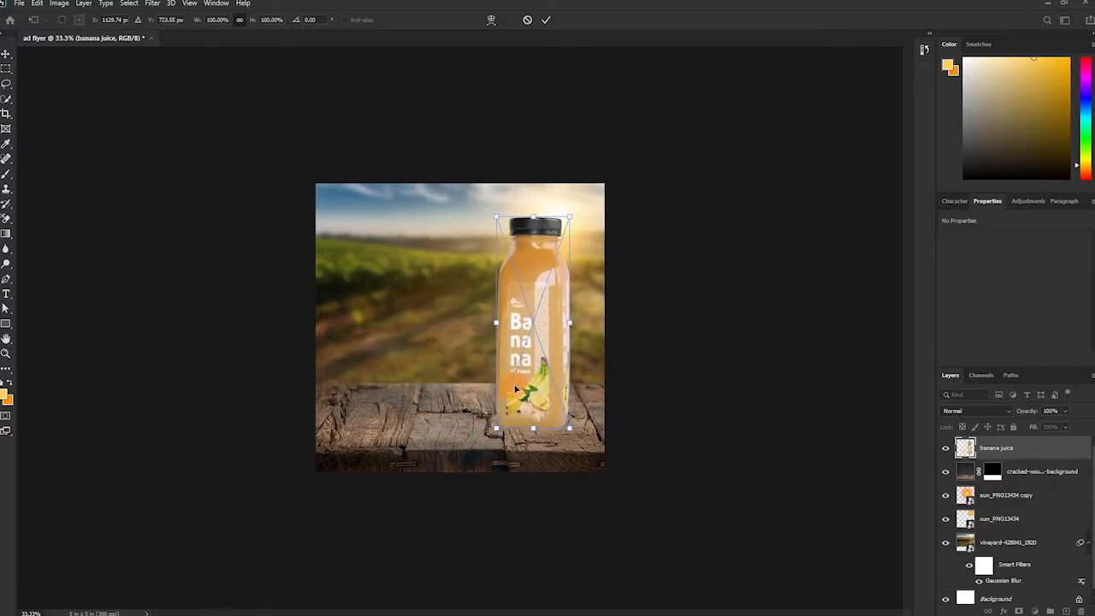
{"action": "left_click", "coordinate": [545, 20]}
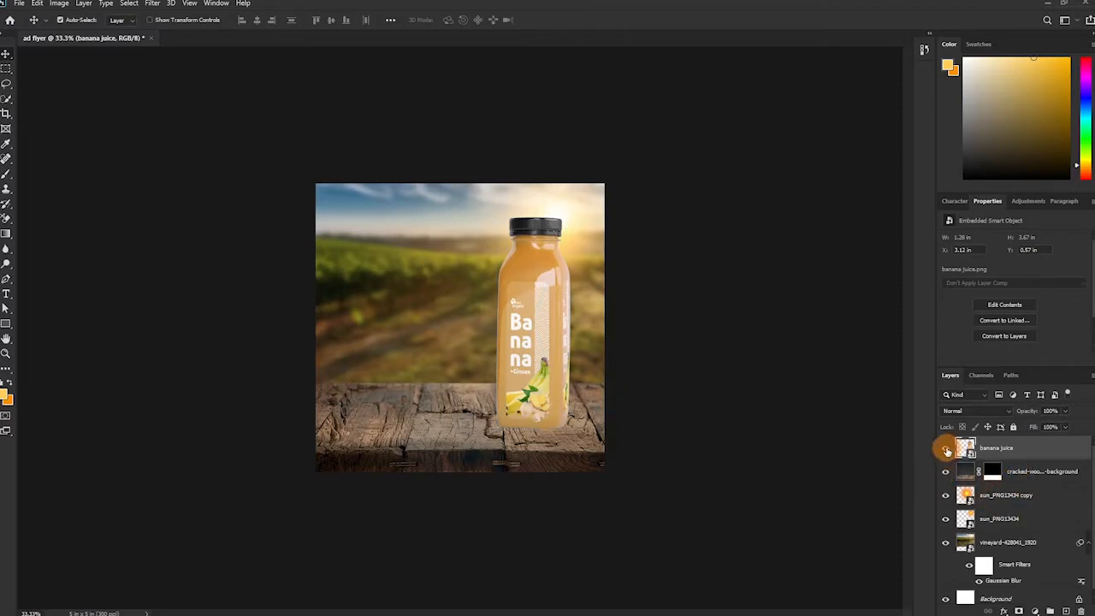
- Toggle the banana juice layer to compare the scene with and without the bottle, leaving it hidden
{"action": "left_click", "coordinate": [946, 450]}
{"action": "left_click", "coordinate": [947, 450]}
{"action": "left_click", "coordinate": [946, 450]}
{"action": "left_click", "coordinate": [946, 450]}
{"action": "left_click", "coordinate": [946, 450]}
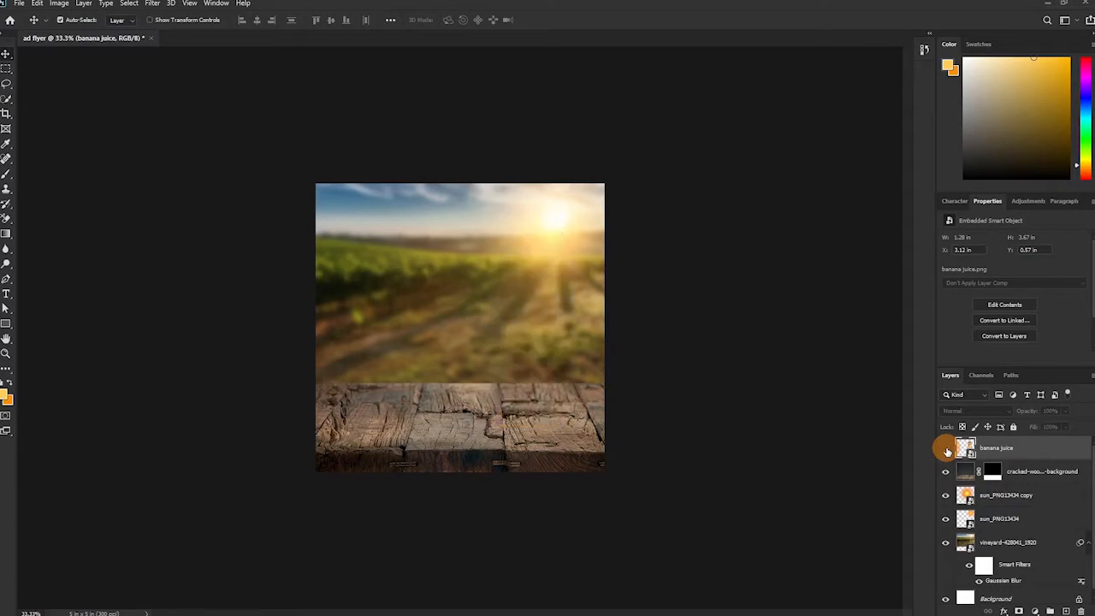
- Place the 6785203_preview banana plant image from the banana ad flyer folder and move its trunk near the canvas's right edge
{"action": "key", "text": "alt+Tab"}
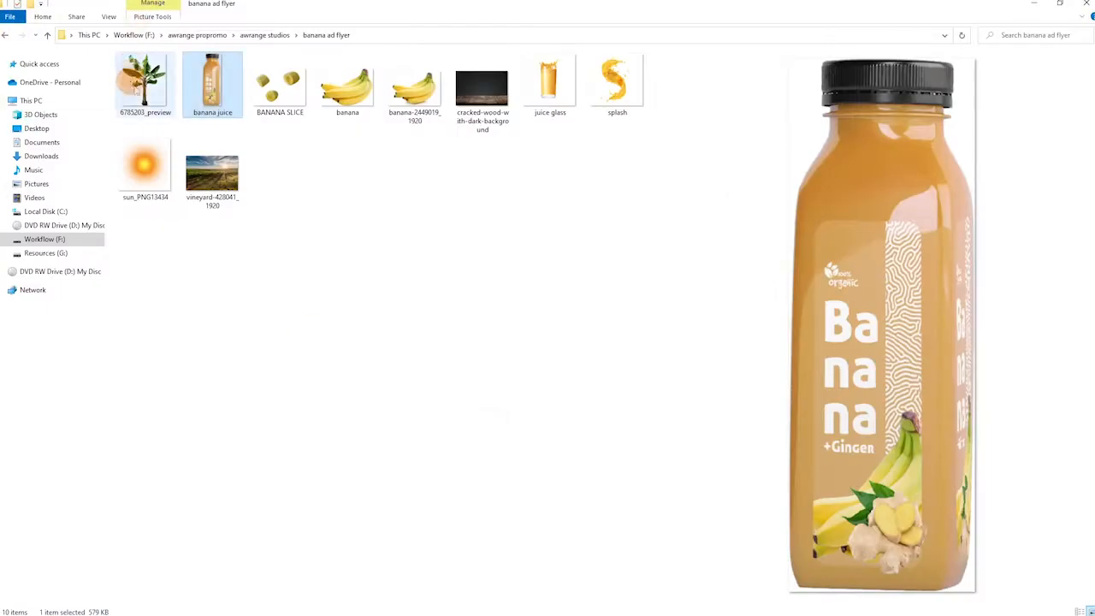
{"action": "left_click", "coordinate": [146, 85]}
{"action": "left_click_drag", "start_coordinate": [145, 85], "coordinate": [521, 360]}
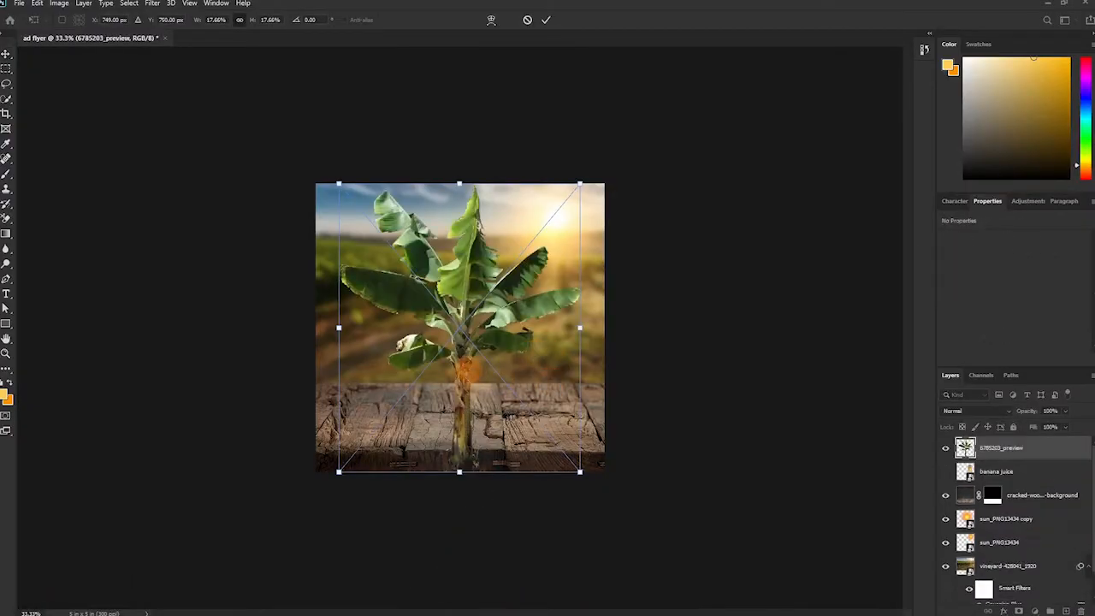
{"action": "left_click_drag", "start_coordinate": [462, 406], "coordinate": [583, 403]}
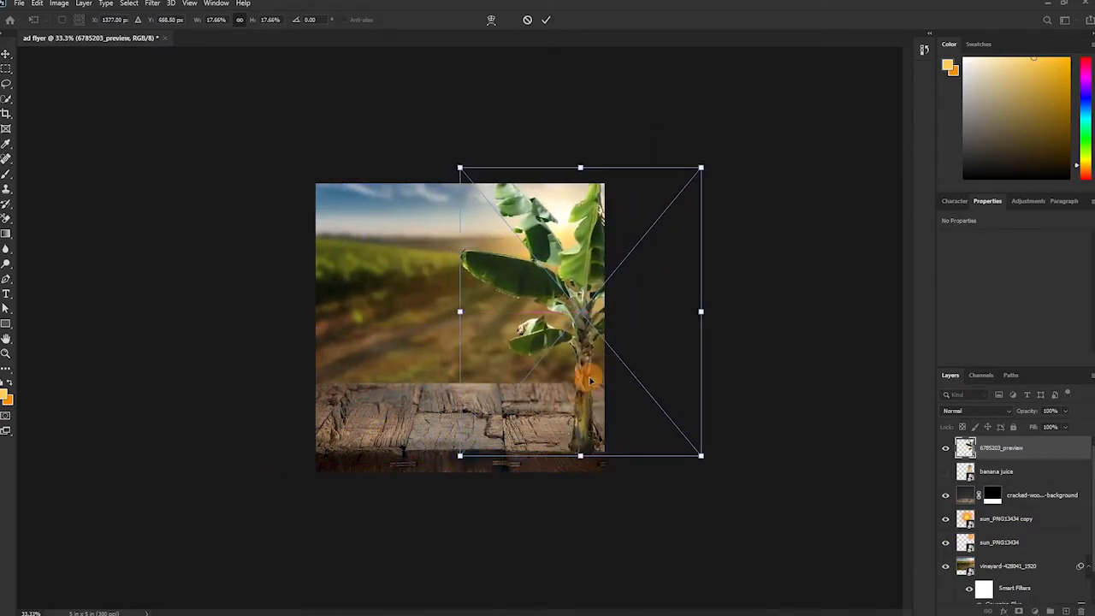
- Rotate the banana plant to -4.84°, shift it partly off the right edge and scale it to about 18.46%
{"action": "left_click_drag", "start_coordinate": [729, 311], "coordinate": [700, 303]}
{"action": "left_click_drag", "start_coordinate": [592, 418], "coordinate": [606, 415]}
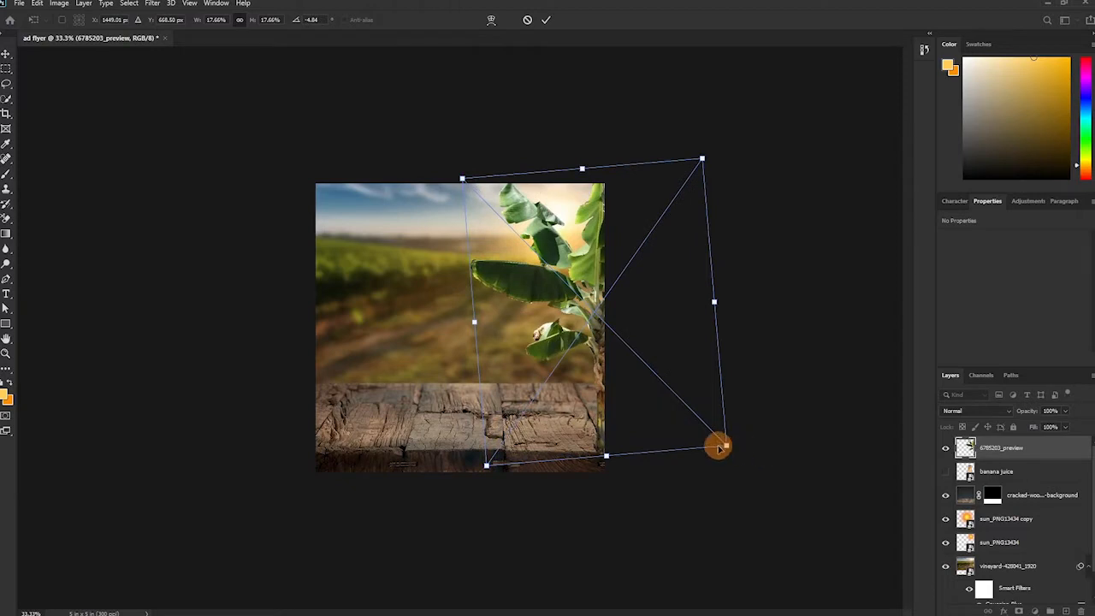
{"action": "mouse_move", "coordinate": [726, 443]}
{"action": "left_mouse_down"}
{"action": "mouse_move", "coordinate": [765, 491]}
{"action": "mouse_move", "coordinate": [733, 446]}
{"action": "mouse_move", "coordinate": [760, 479]}
{"action": "mouse_move", "coordinate": [744, 451]}
{"action": "left_mouse_up"}
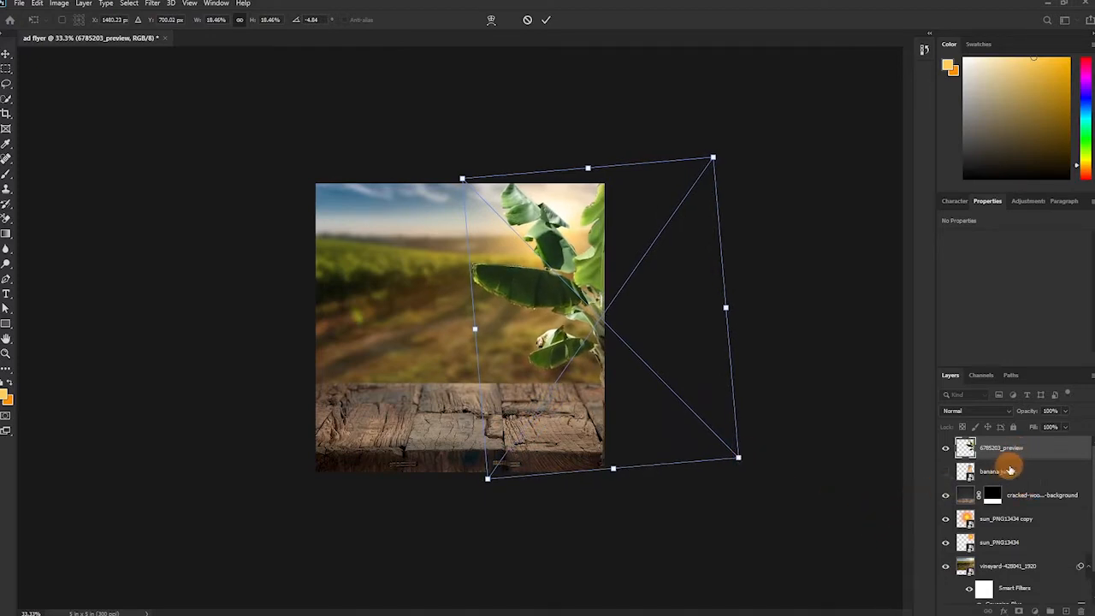
{"action": "key", "text": "Return"}
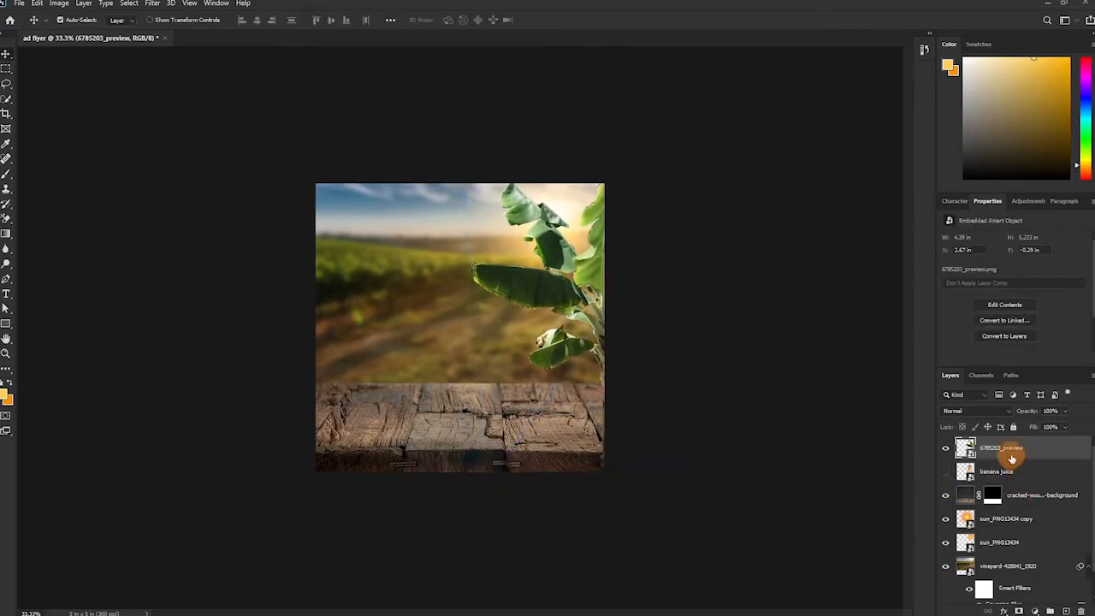
- Reorder the layers so 6785203_preview lies below the cracked-wood layer and sun_PNG13434 copy lies directly above it
{"action": "scroll", "coordinate": [1012, 483], "scroll_direction": "down", "scroll_amount": 1}
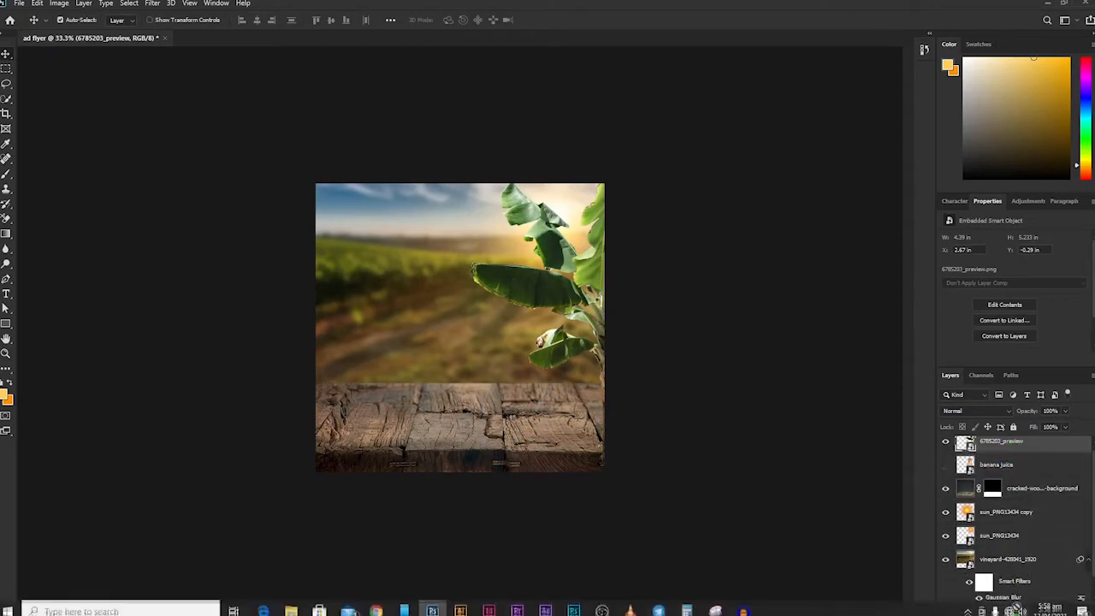
{"action": "left_click_drag", "start_coordinate": [1001, 509], "coordinate": [1001, 506]}
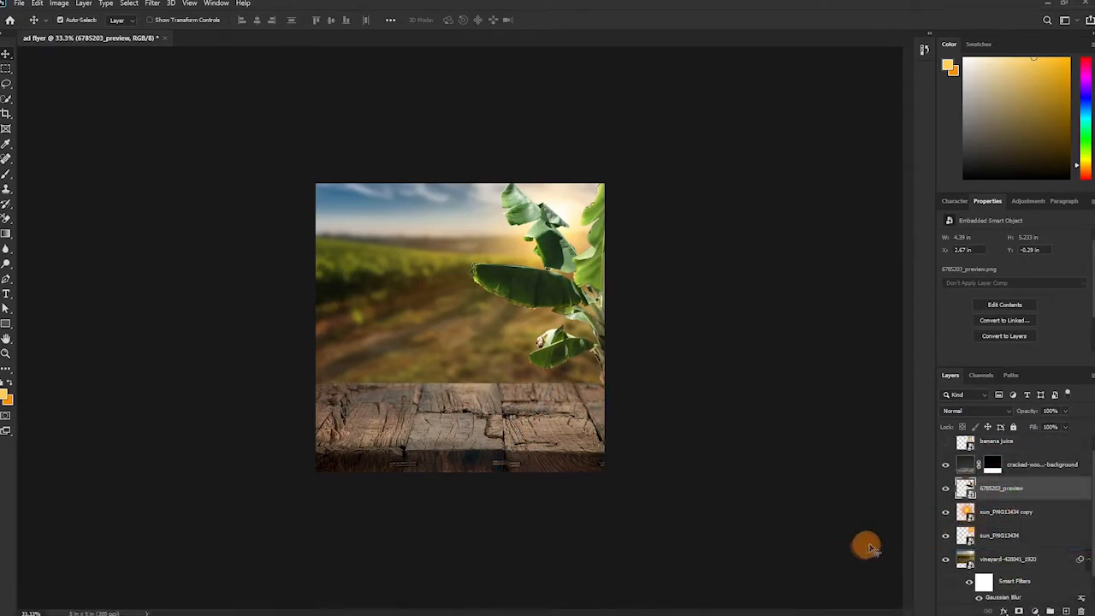
{"action": "scroll", "coordinate": [965, 513], "scroll_direction": "up", "scroll_amount": 1}
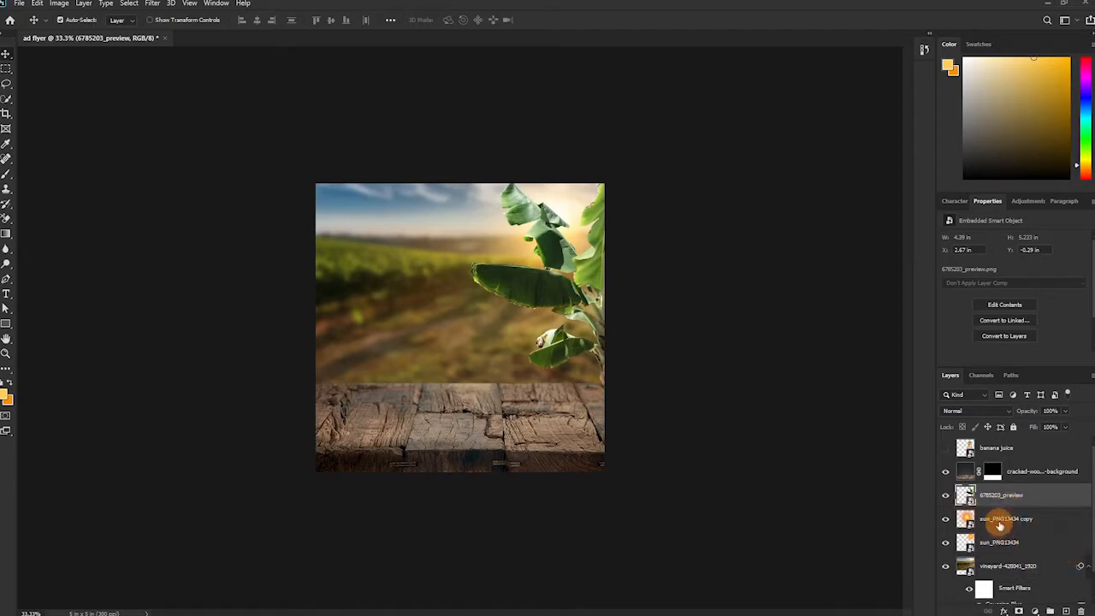
{"action": "left_click", "coordinate": [998, 524]}
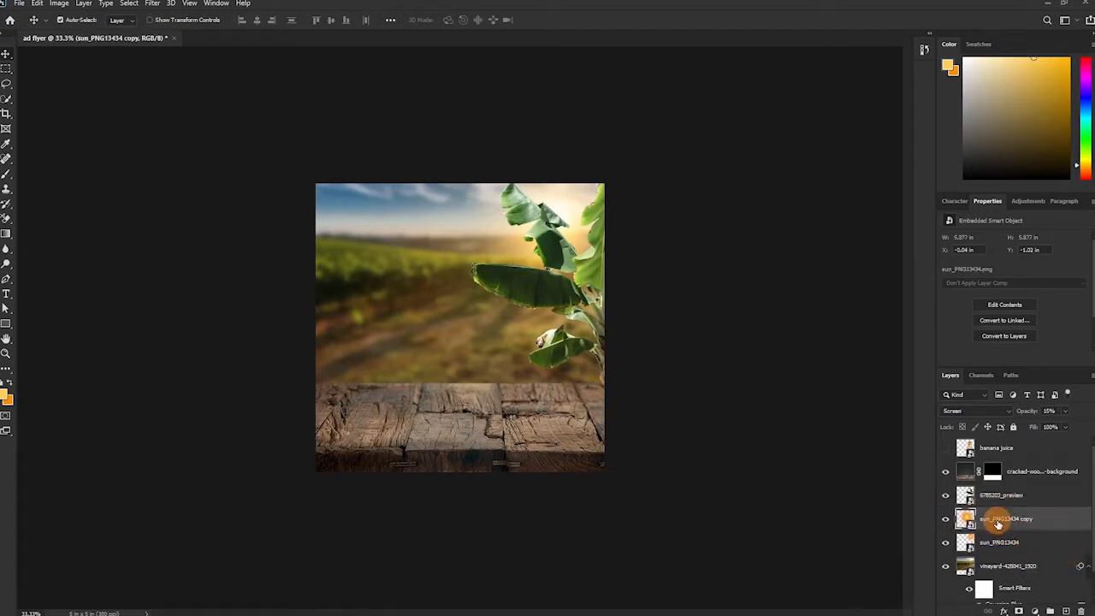
{"action": "left_click_drag", "start_coordinate": [1000, 524], "coordinate": [991, 462]}
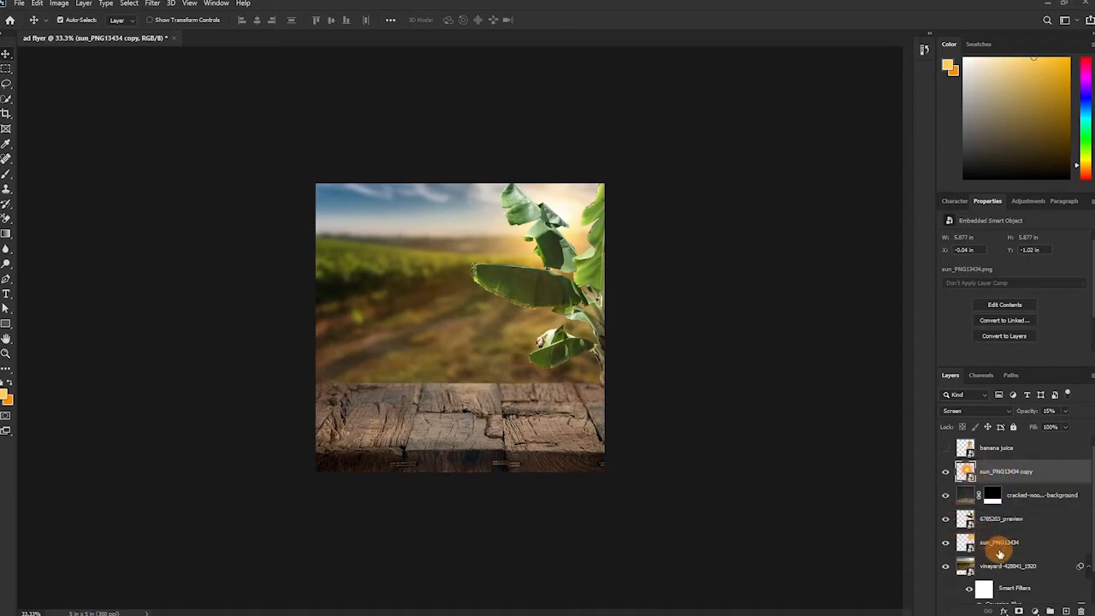
- Toggle the sun_PNG13434 copy layer's visibility and examine its glow over the banana leaves and tabletop up close
{"action": "left_click", "coordinate": [947, 474]}
{"action": "left_click", "coordinate": [946, 473]}
{"action": "left_click", "coordinate": [946, 474]}
{"action": "left_click", "coordinate": [946, 475]}
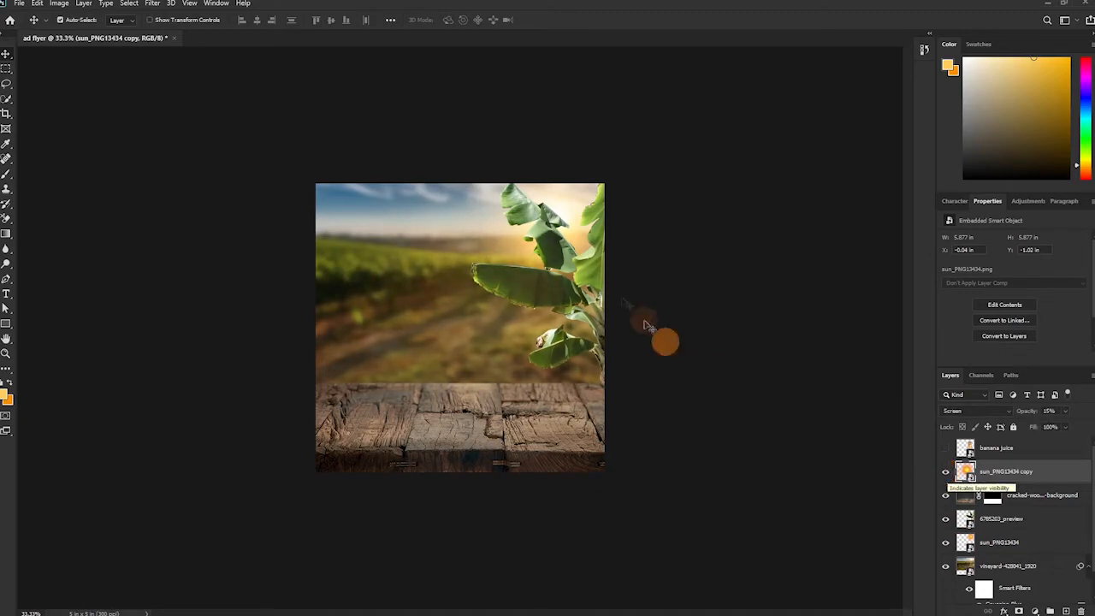
{"action": "key", "text": "ctrl+1"}
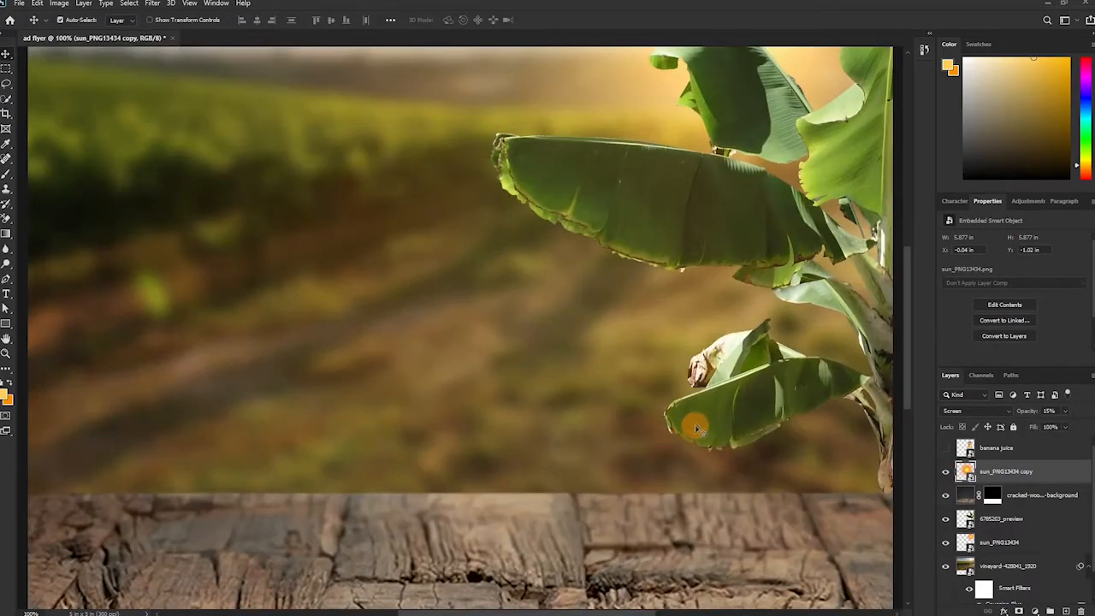
- Add a new empty layer directly above the sun_PNG13434 copy layer
{"action": "left_click_drag", "start_coordinate": [734, 409], "coordinate": [424, 318]}
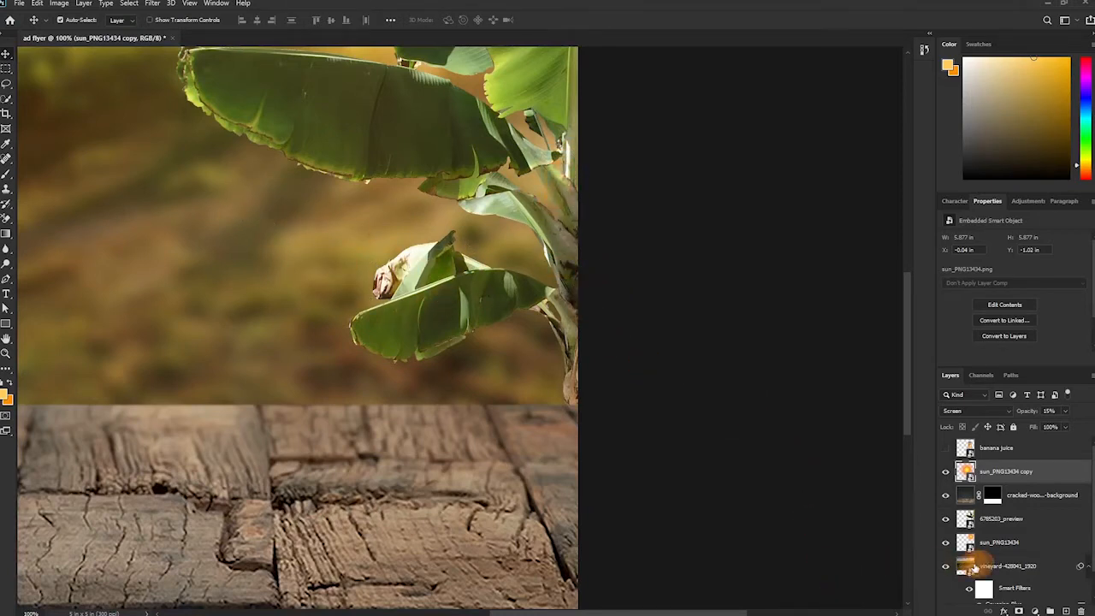
{"action": "left_click", "coordinate": [1069, 610]}
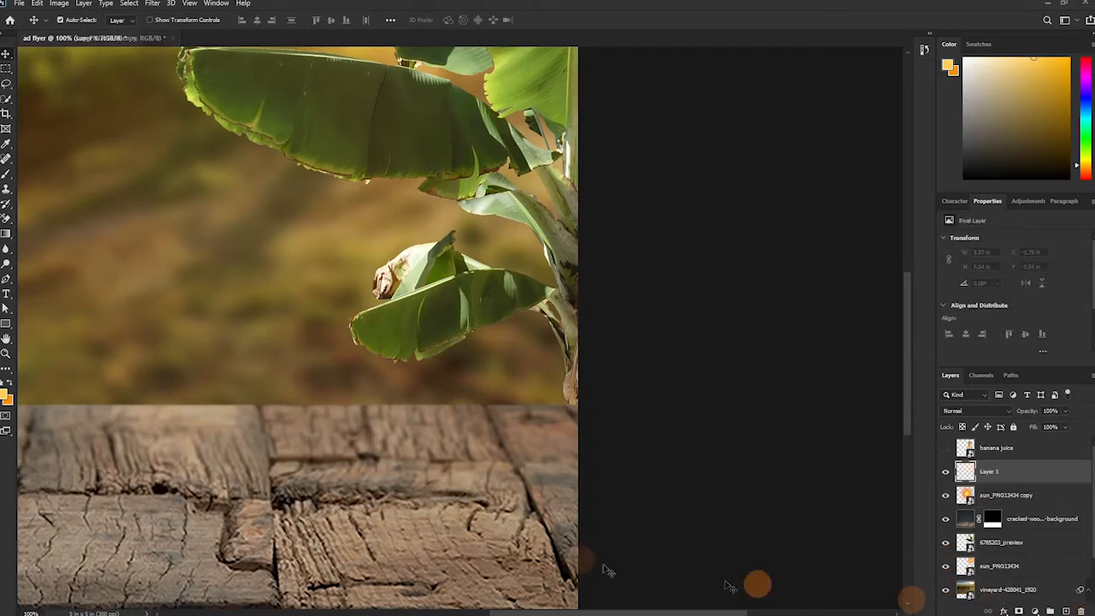
{"action": "scroll", "coordinate": [359, 243], "scroll_direction": "up", "scroll_amount": 2}
{"action": "scroll", "coordinate": [370, 245], "scroll_direction": "up", "scroll_amount": 2}
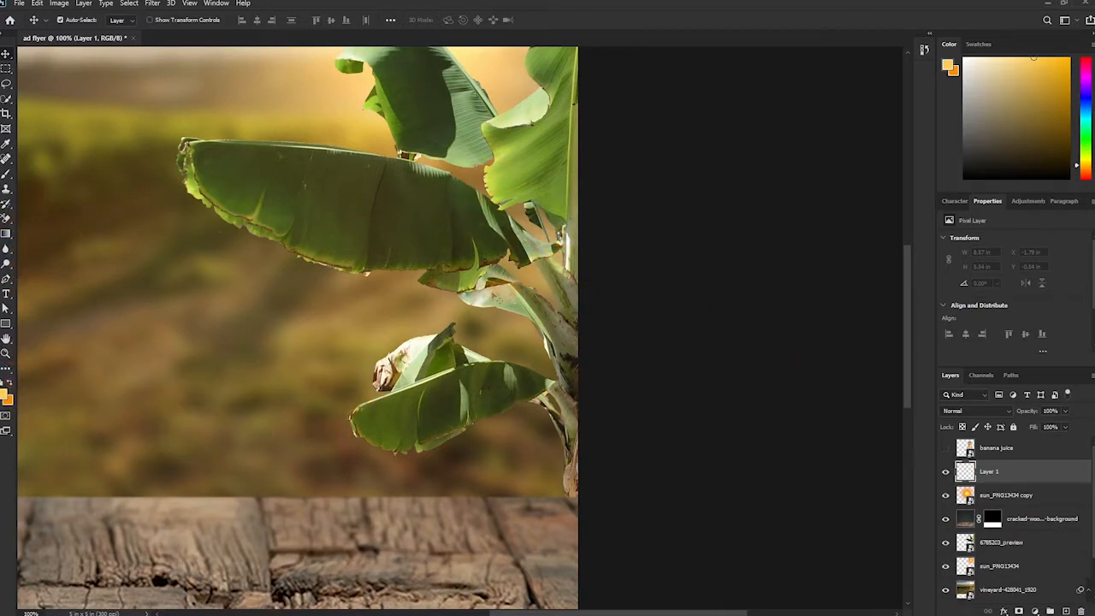
{"action": "scroll", "coordinate": [532, 196], "scroll_direction": "up", "scroll_amount": 4}
{"action": "scroll", "coordinate": [448, 202], "scroll_direction": "up", "scroll_amount": 4}
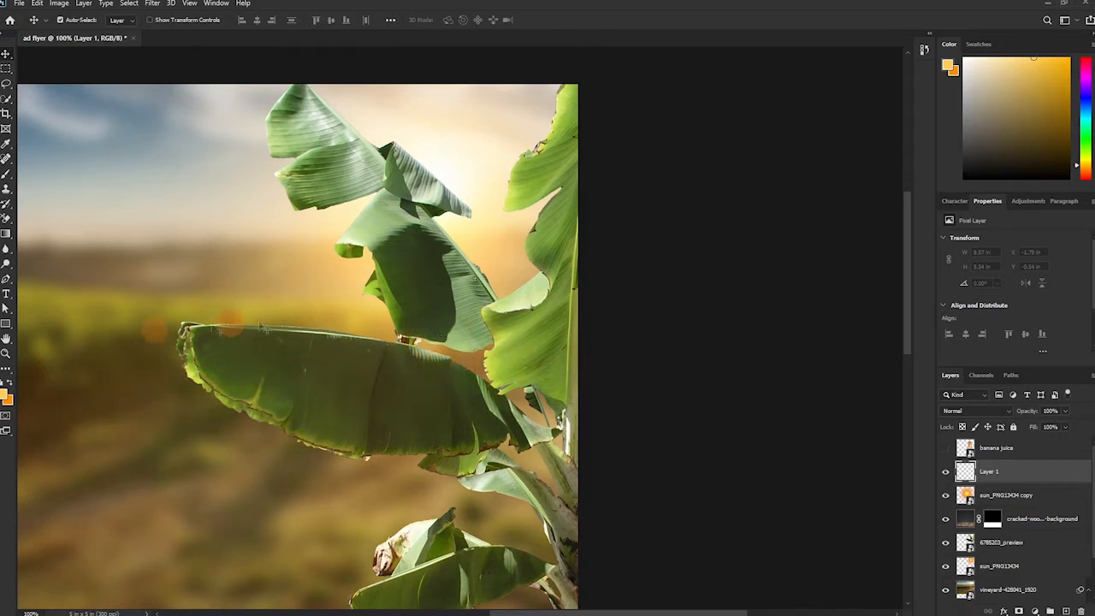
- Activate the Brush tool and shrink its tip to 150 px
{"action": "key", "text": "b"}
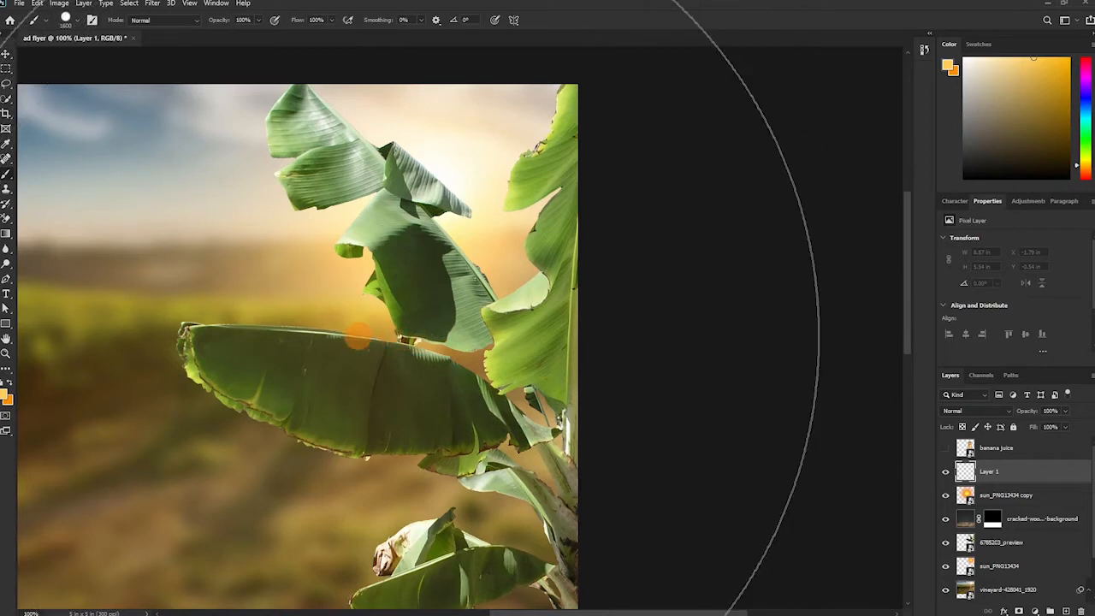
{"action": "key", "text": "bracketleft"}
{"action": "key", "text": "bracketleft"}
{"action": "key", "text": "bracketleft"}
{"action": "key", "text": "bracketleft"}
{"action": "key", "text": "bracketleft"}
{"action": "key", "text": "bracketleft"}
{"action": "key", "text": "bracketleft"}
{"action": "key", "text": "bracketleft"}
{"action": "key", "text": "bracketleft"}
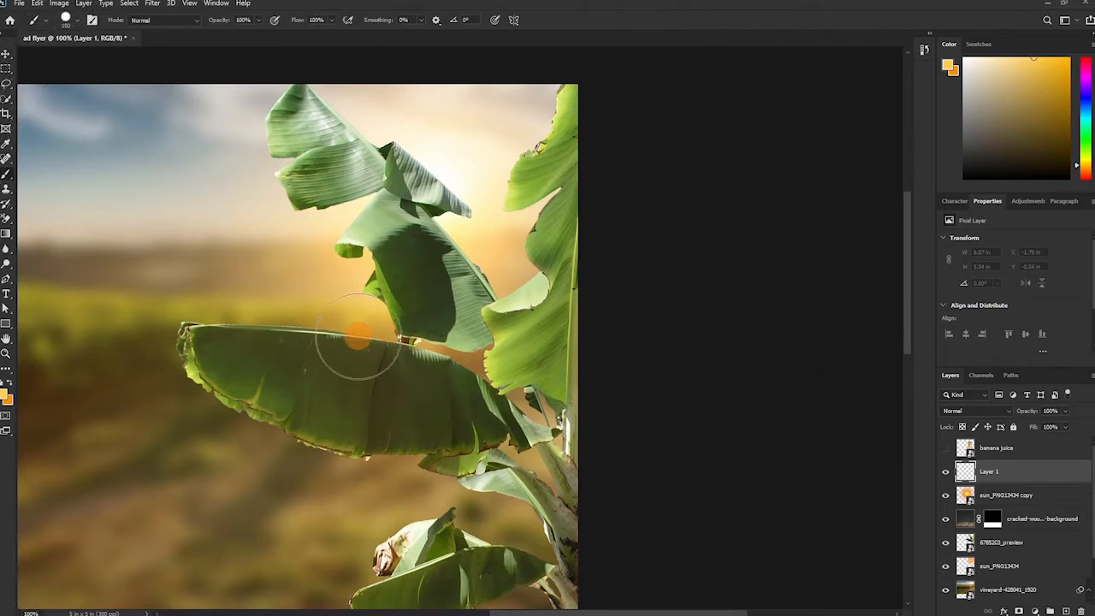
- Soften the brush to 0% hardness and reduce its size to 75 px
{"action": "left_click", "coordinate": [73, 19]}
{"action": "left_click", "coordinate": [79, 21]}
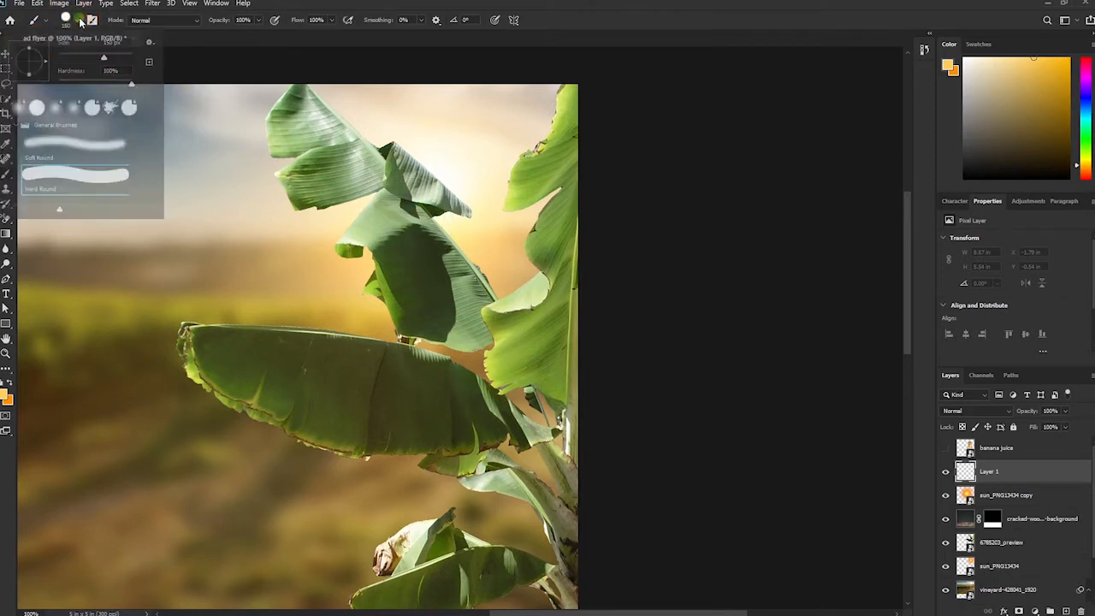
{"action": "left_click", "coordinate": [79, 22]}
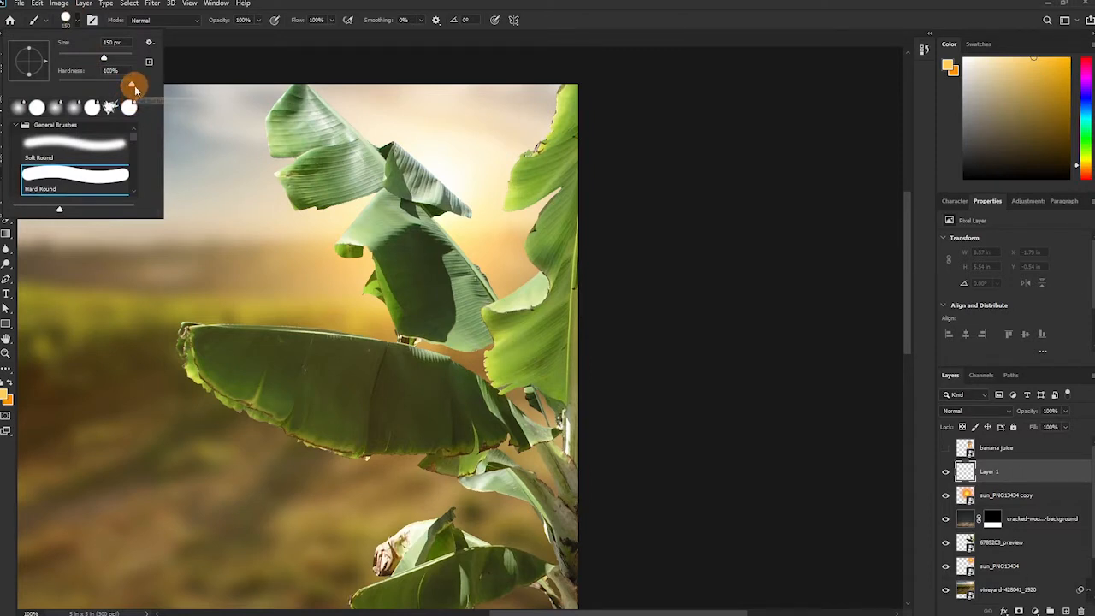
{"action": "left_click_drag", "start_coordinate": [132, 86], "coordinate": [2, 100]}
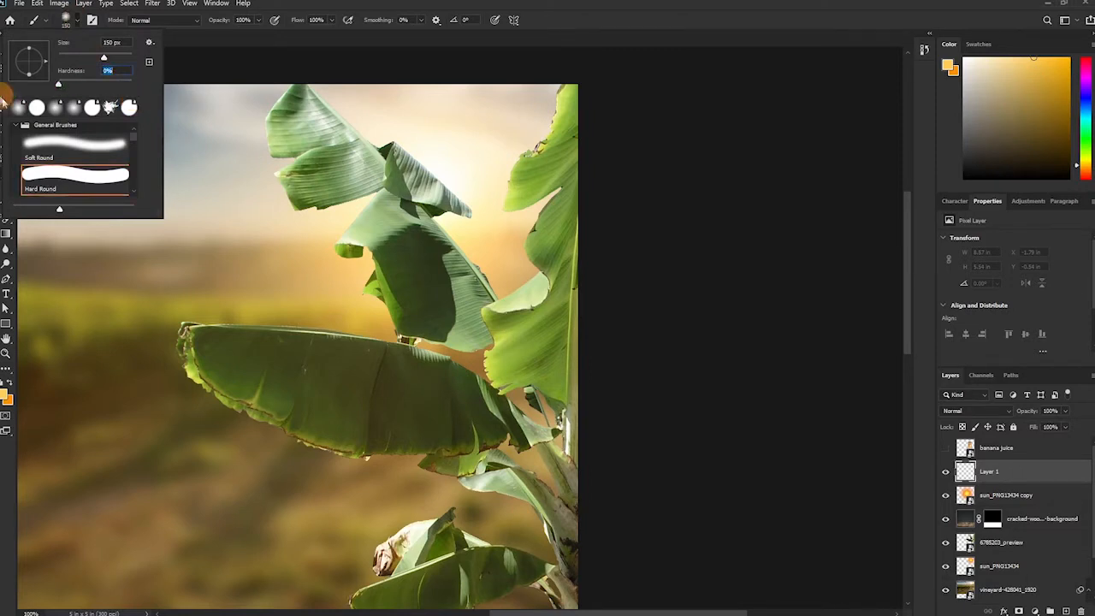
{"action": "key", "text": "Return"}
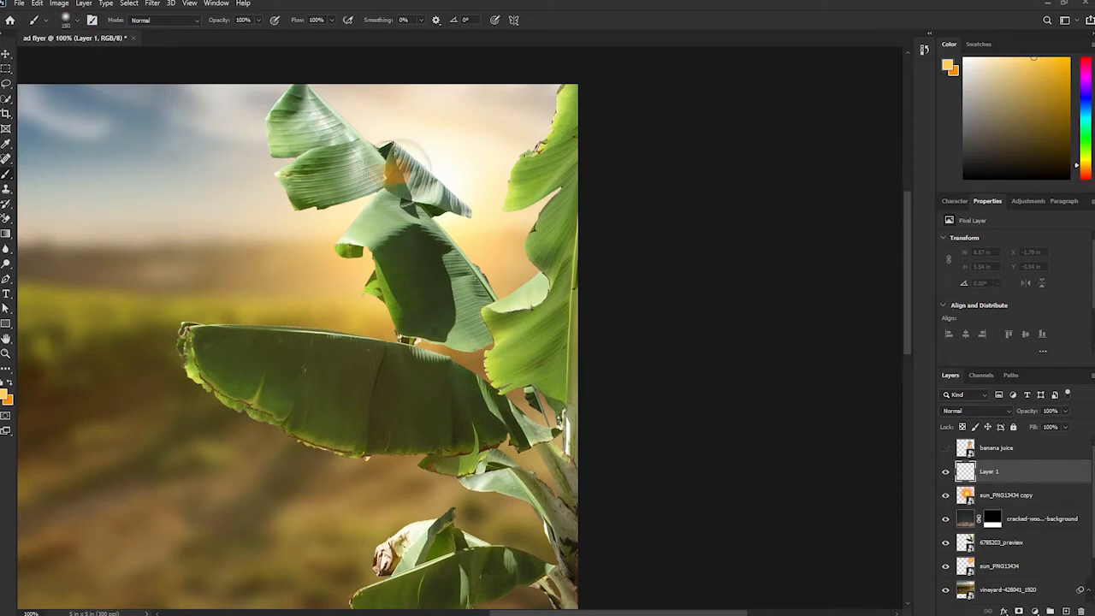
{"action": "left_click", "coordinate": [78, 19]}
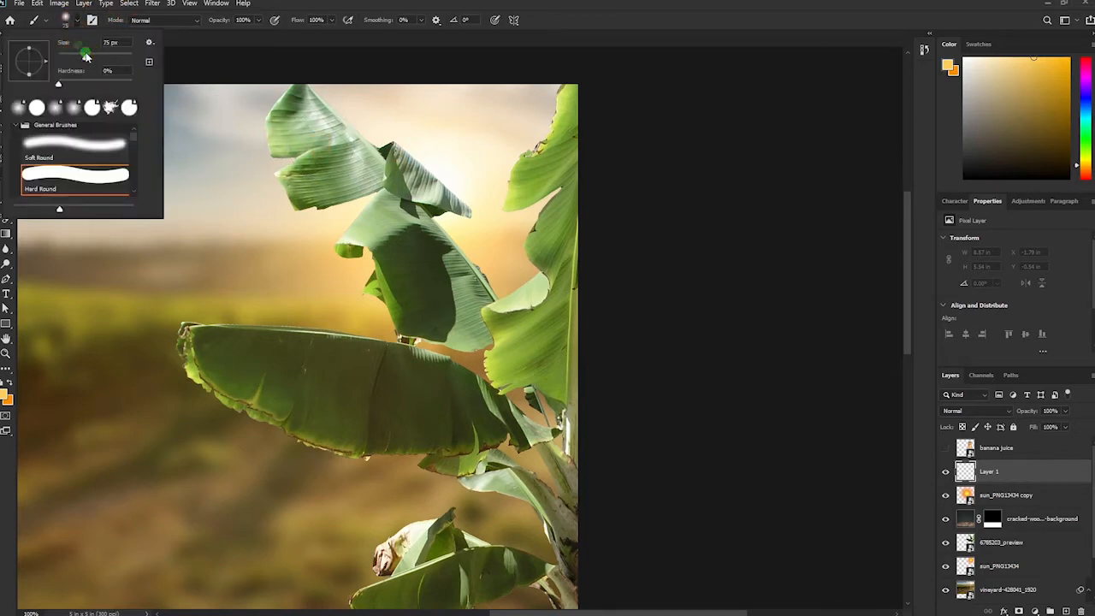
{"action": "left_click", "coordinate": [86, 57]}
{"action": "left_click", "coordinate": [79, 21]}
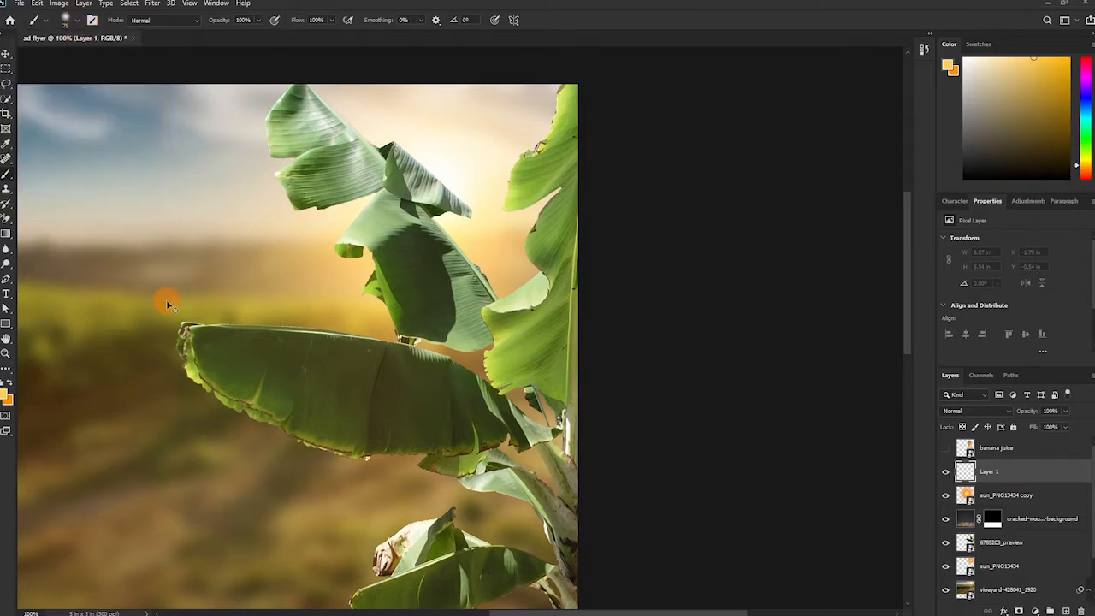
- Sample the golden glow just above the large horizontal banana leaf as the brush colour
{"action": "left_click_drag", "start_coordinate": [383, 388], "coordinate": [476, 373]}
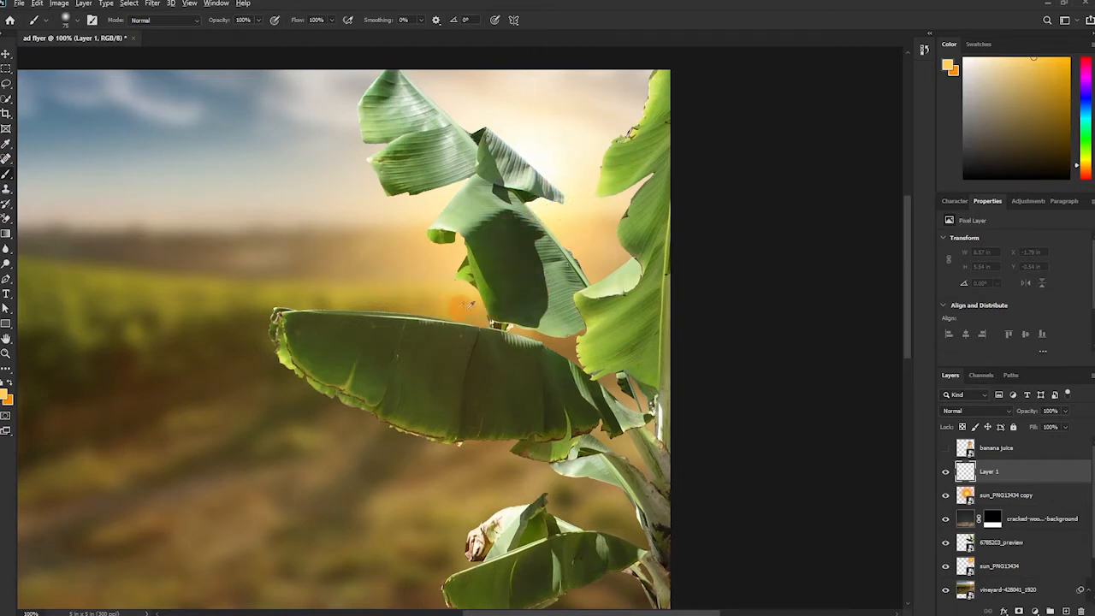
{"action": "left_click", "coordinate": [460, 292], "text": "alt"}
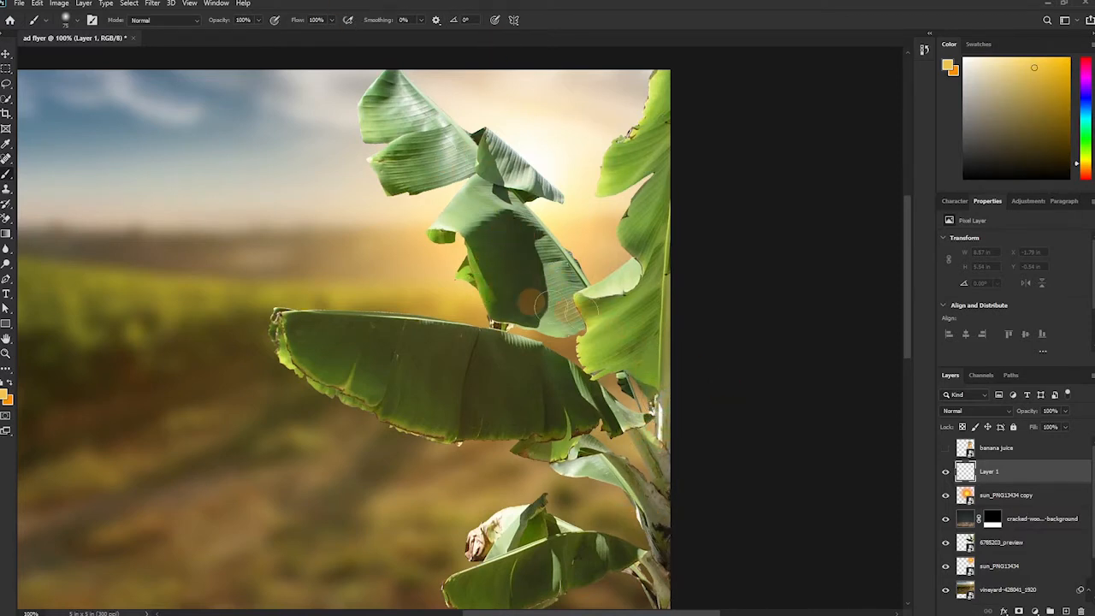
{"action": "left_click", "coordinate": [445, 233]}
{"action": "left_click_drag", "start_coordinate": [446, 233], "coordinate": [419, 219]}
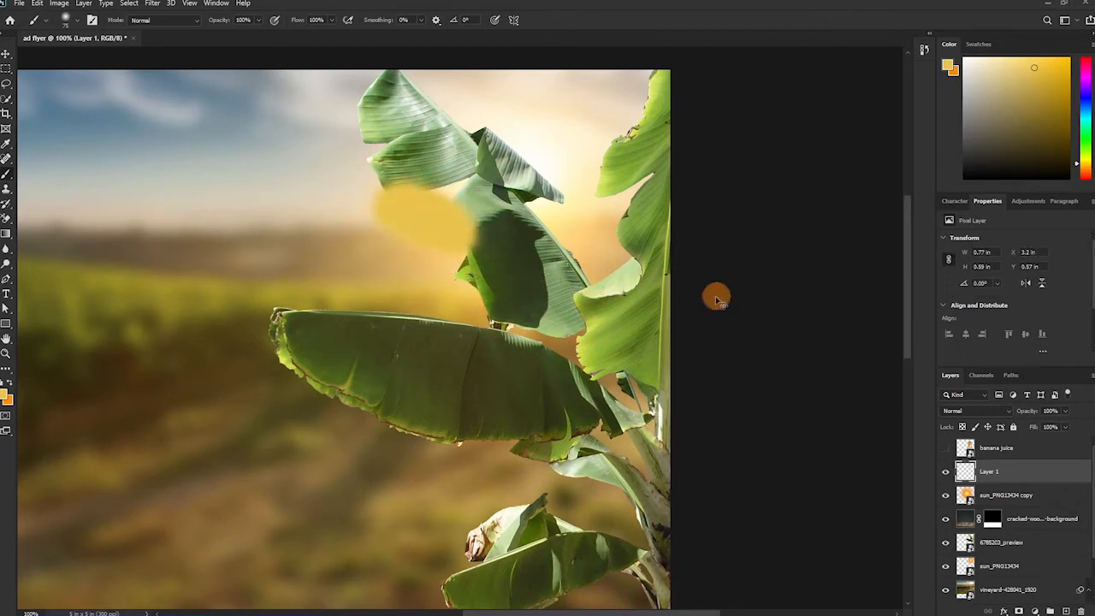
{"action": "key", "text": "ctrl+z"}
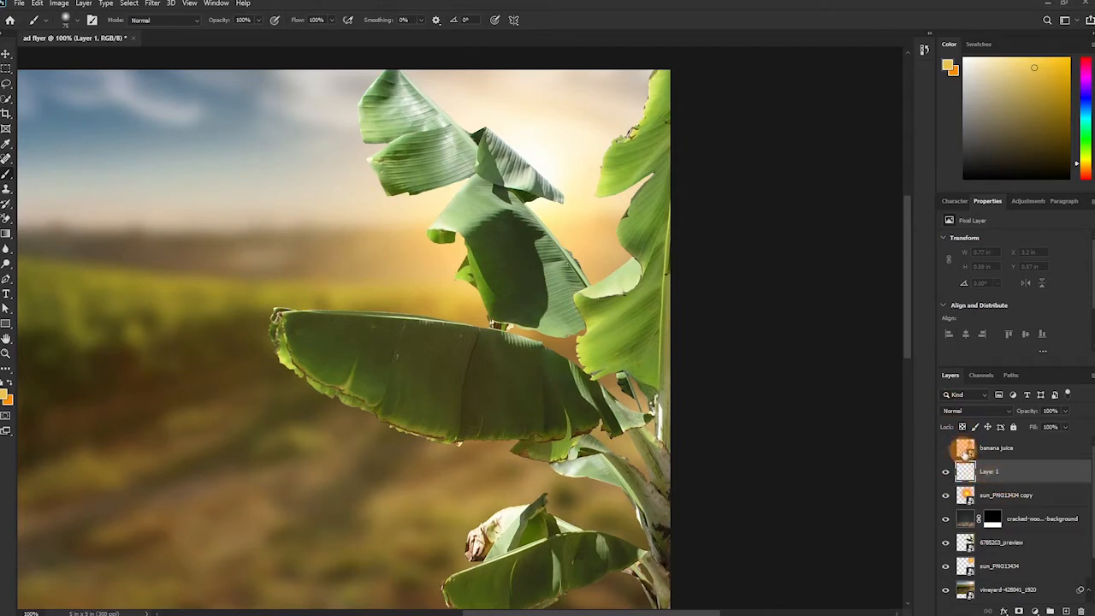
- Rename the new layer lyt fx and set its blend mode to Screen
{"action": "right_click", "coordinate": [985, 477]}
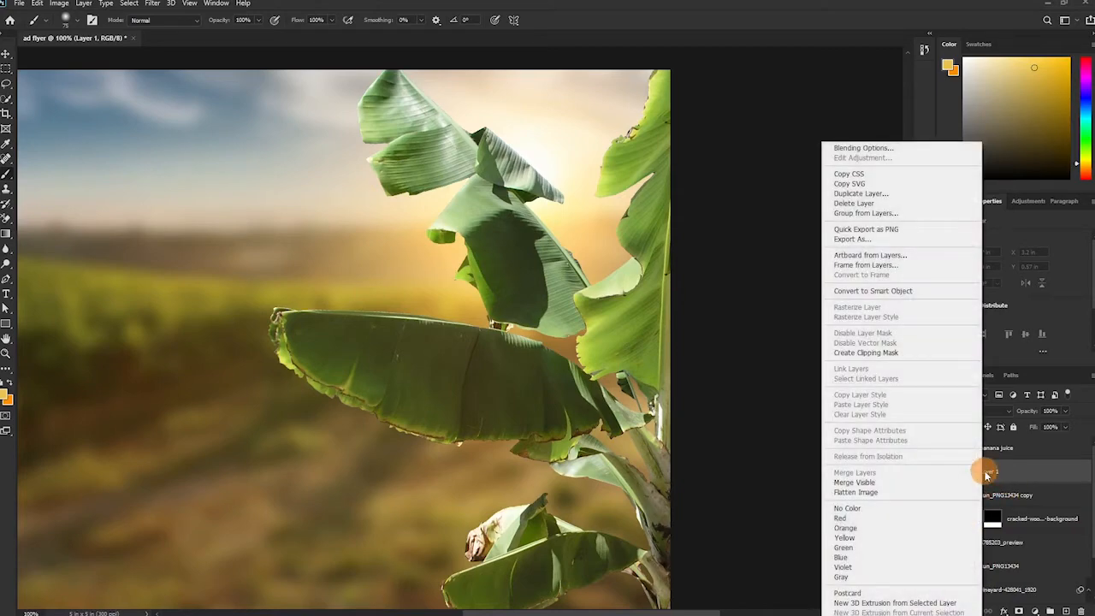
{"action": "left_click", "coordinate": [987, 473]}
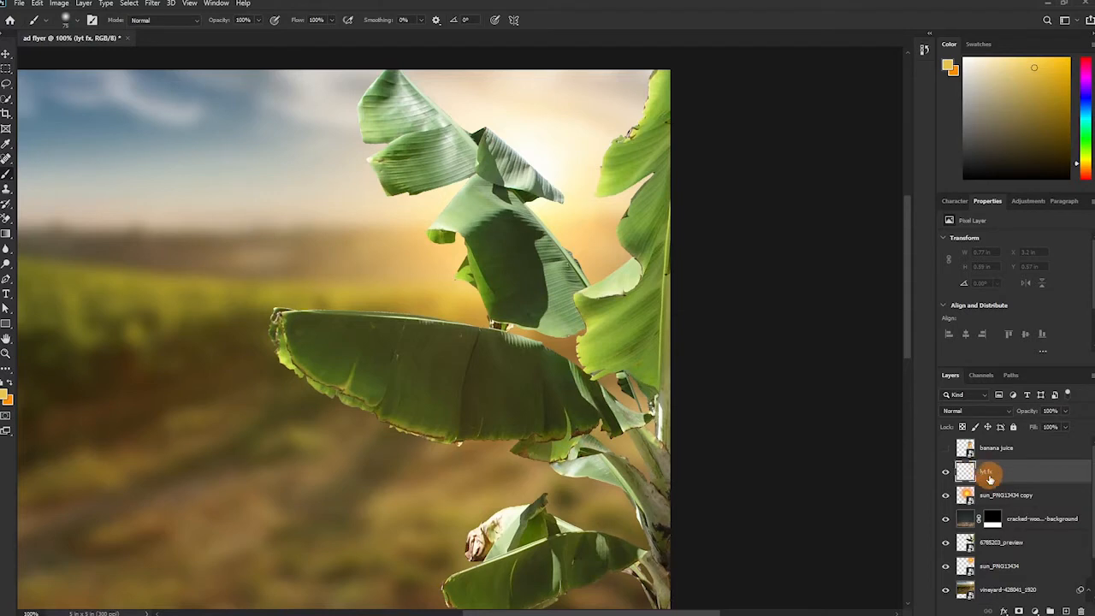
{"action": "left_click", "coordinate": [980, 411]}
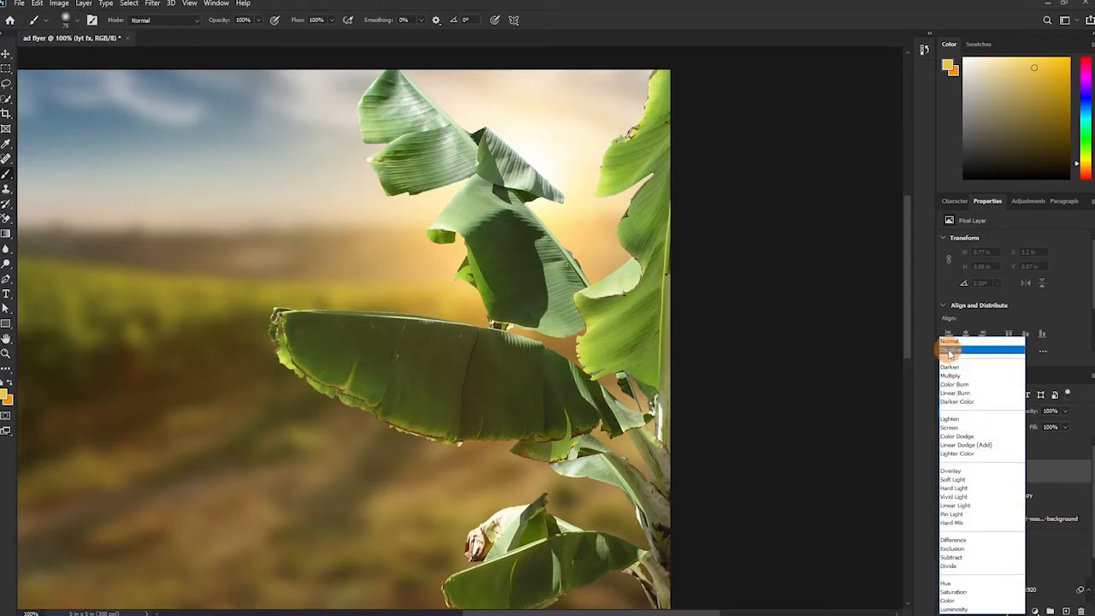
{"action": "left_click", "coordinate": [949, 427]}
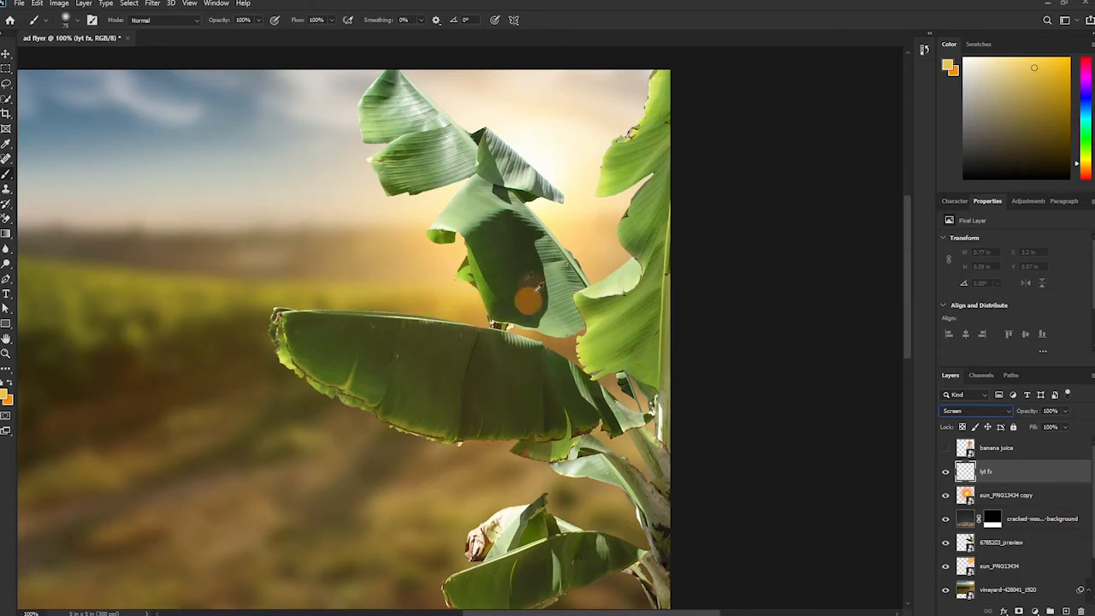
- Brush golden light strokes onto the banana stem, the lobed leaf beside it and the curled tip of the central leaf
{"action": "left_click_drag", "start_coordinate": [650, 404], "coordinate": [659, 445]}
{"action": "left_click_drag", "start_coordinate": [625, 270], "coordinate": [586, 305]}
{"action": "left_click_drag", "start_coordinate": [454, 232], "coordinate": [432, 237]}
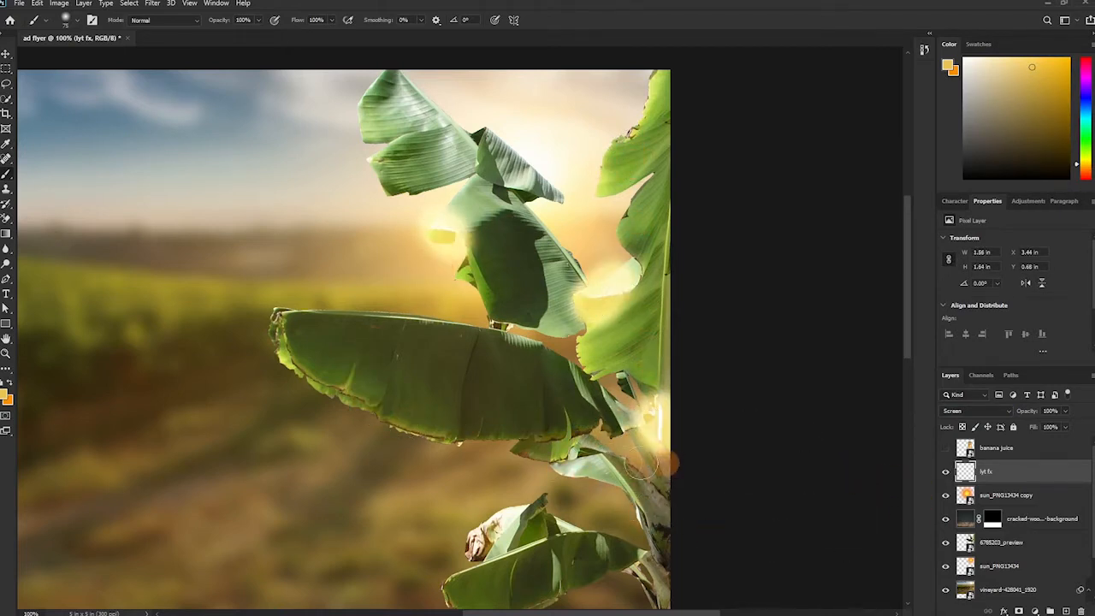
- Set the lyt fx layer's blend mode to Soft Light and its opacity to 11%
{"action": "left_click", "coordinate": [952, 417]}
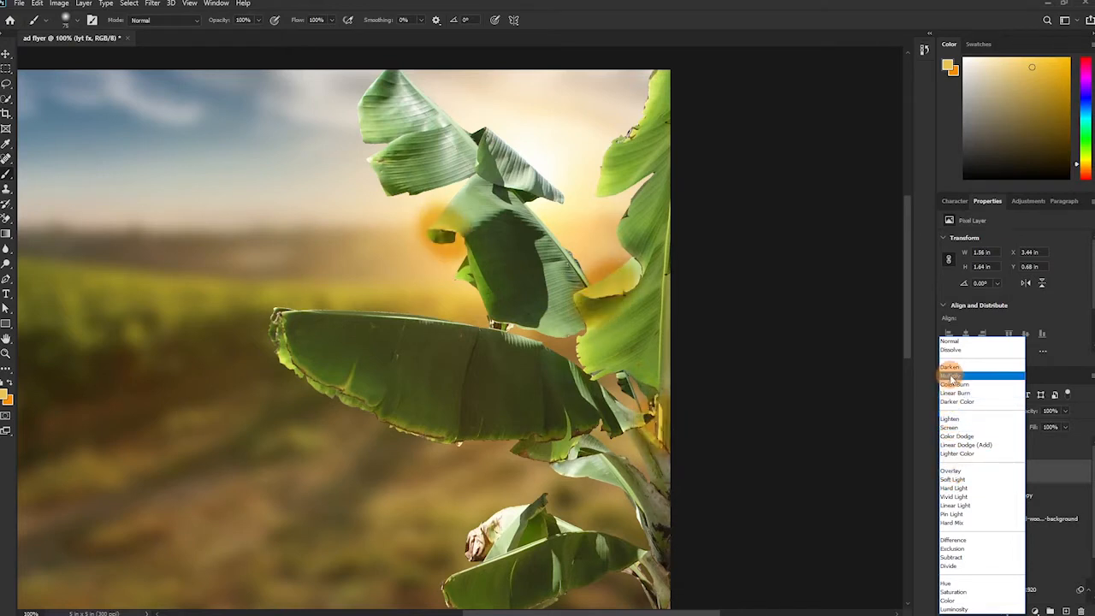
{"action": "left_click", "coordinate": [952, 483]}
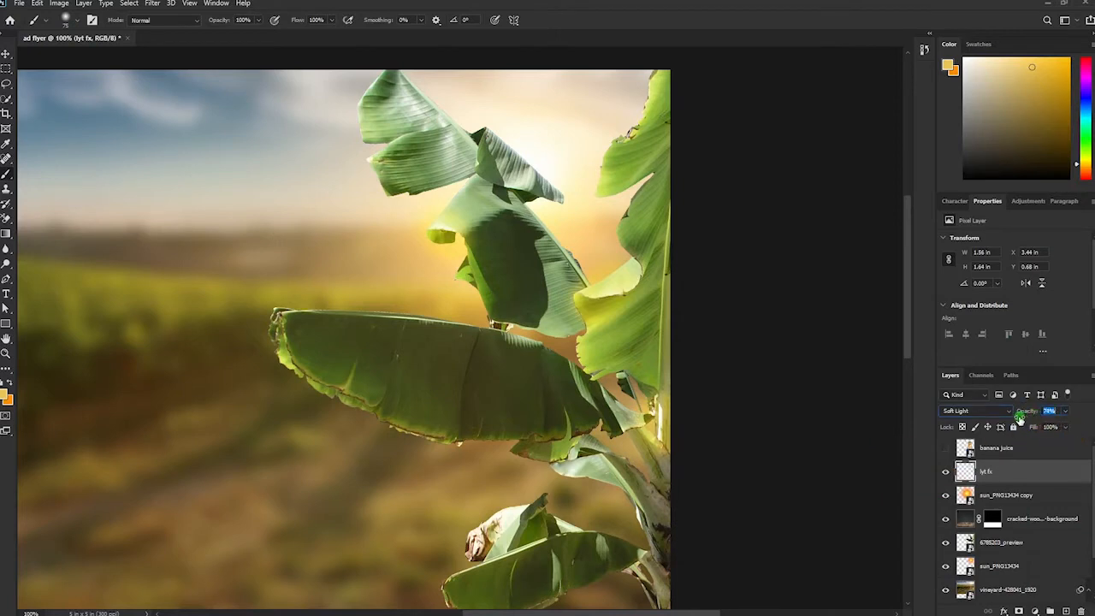
{"action": "left_click_drag", "start_coordinate": [1001, 426], "coordinate": [990, 429]}
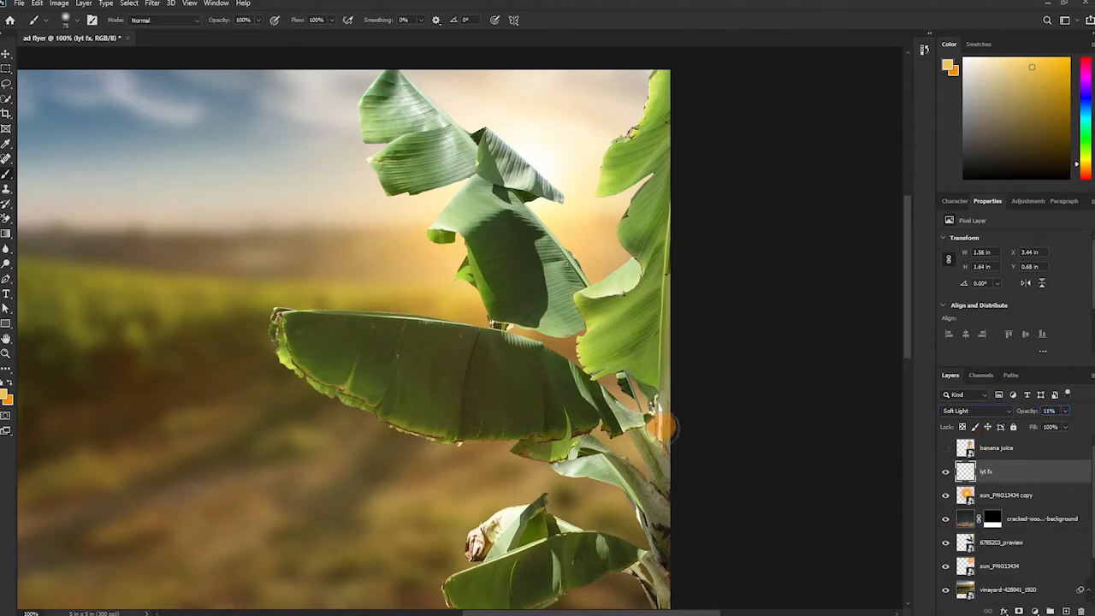
- Dab more warm highlights on the lyt fx layer over the banana plant's stem and its lower and upper leaves
{"action": "key", "text": "ctrl+plus"}
{"action": "key", "text": "ctrl+plus"}
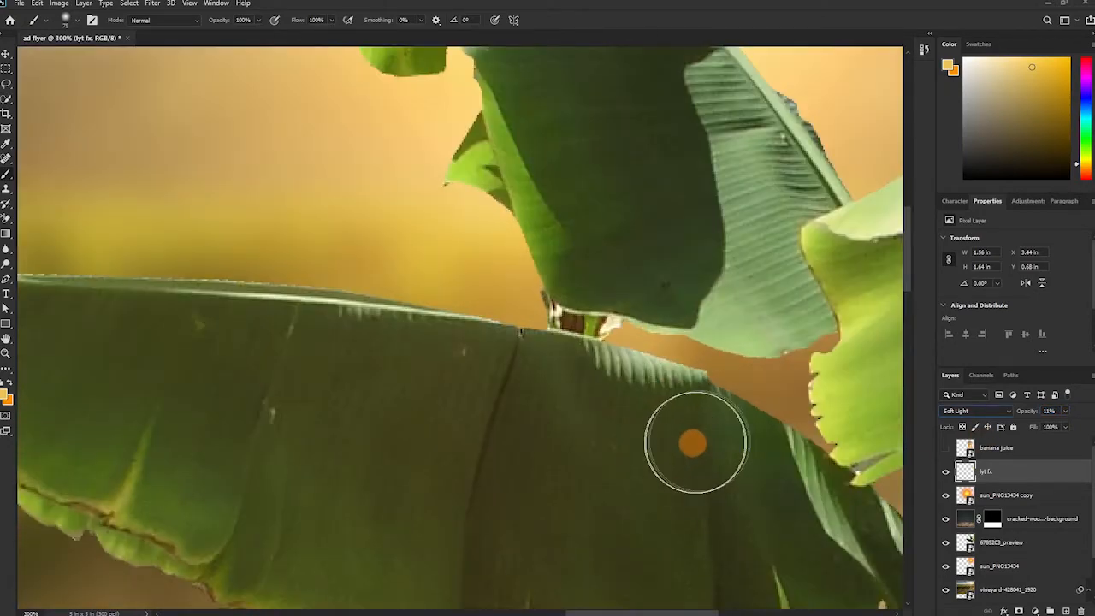
{"action": "mouse_move", "coordinate": [660, 407]}
{"action": "left_mouse_down"}
{"action": "mouse_move", "coordinate": [354, 191]}
{"action": "mouse_move", "coordinate": [372, 303]}
{"action": "mouse_move", "coordinate": [367, 151]}
{"action": "left_mouse_up"}
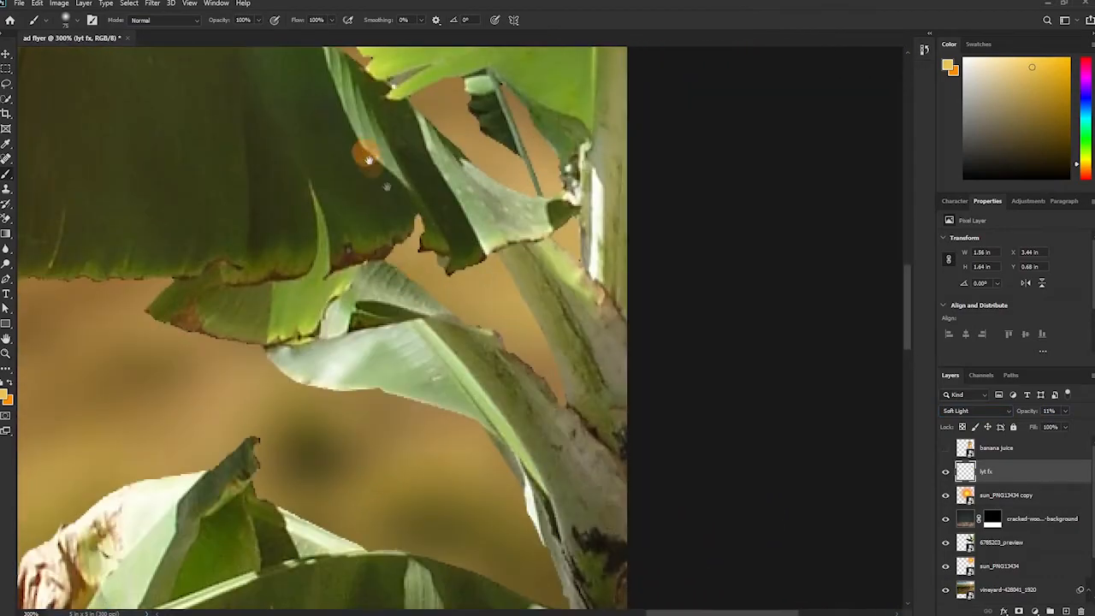
{"action": "left_click", "coordinate": [362, 350]}
{"action": "left_click", "coordinate": [326, 366]}
{"action": "left_click", "coordinate": [356, 368]}
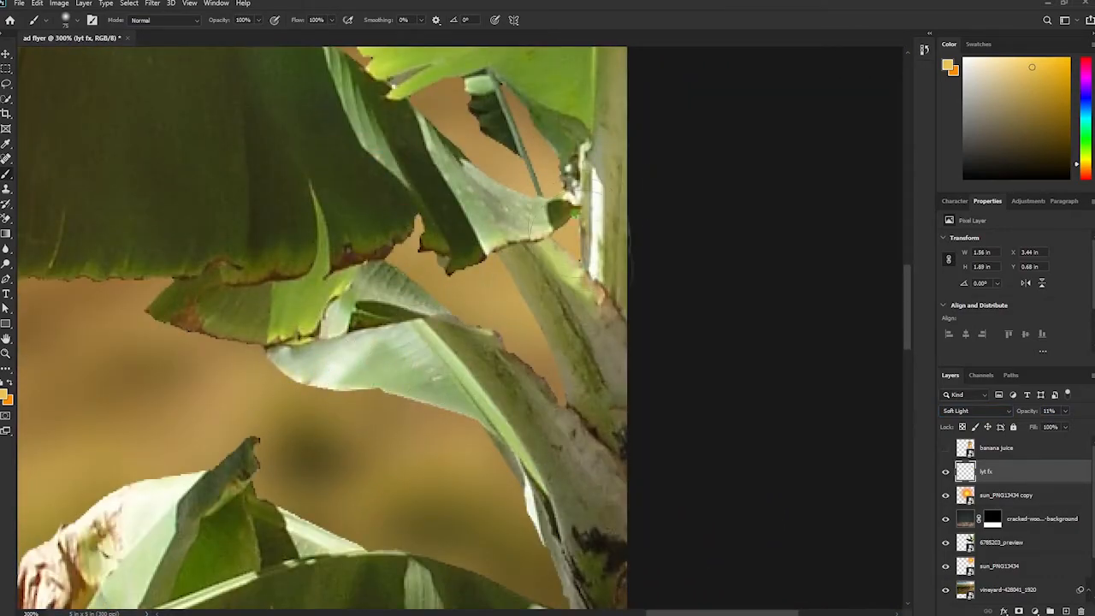
{"action": "left_click", "coordinate": [593, 187]}
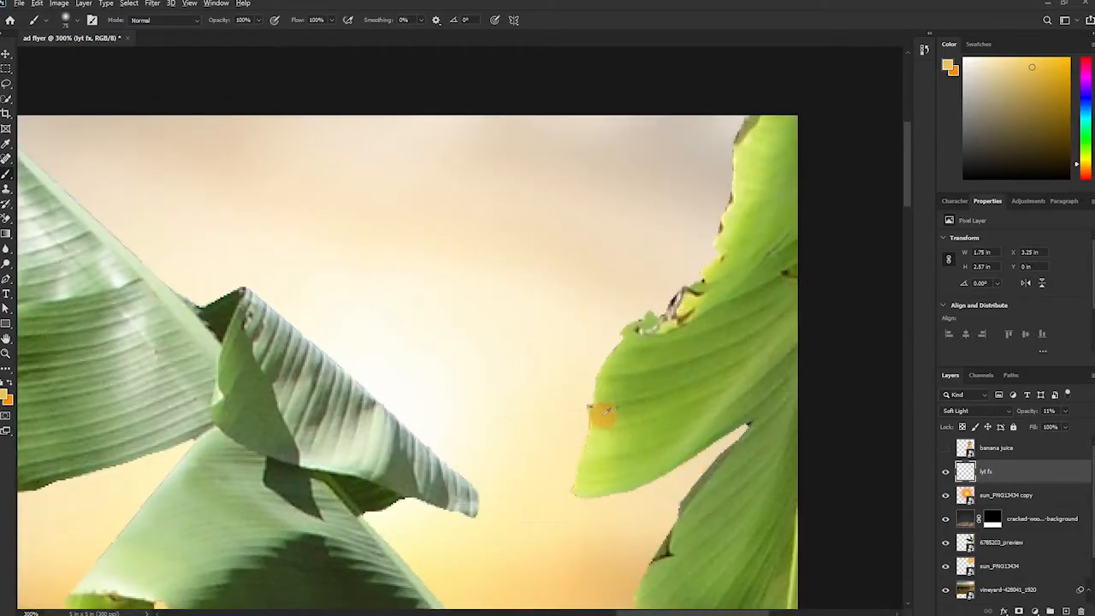
- Sample the upper leaf's yellow-green edge and the golden background glow, and brush both colours over the lower banana leaves on lyt fx
{"action": "left_click", "coordinate": [569, 452], "text": "alt"}
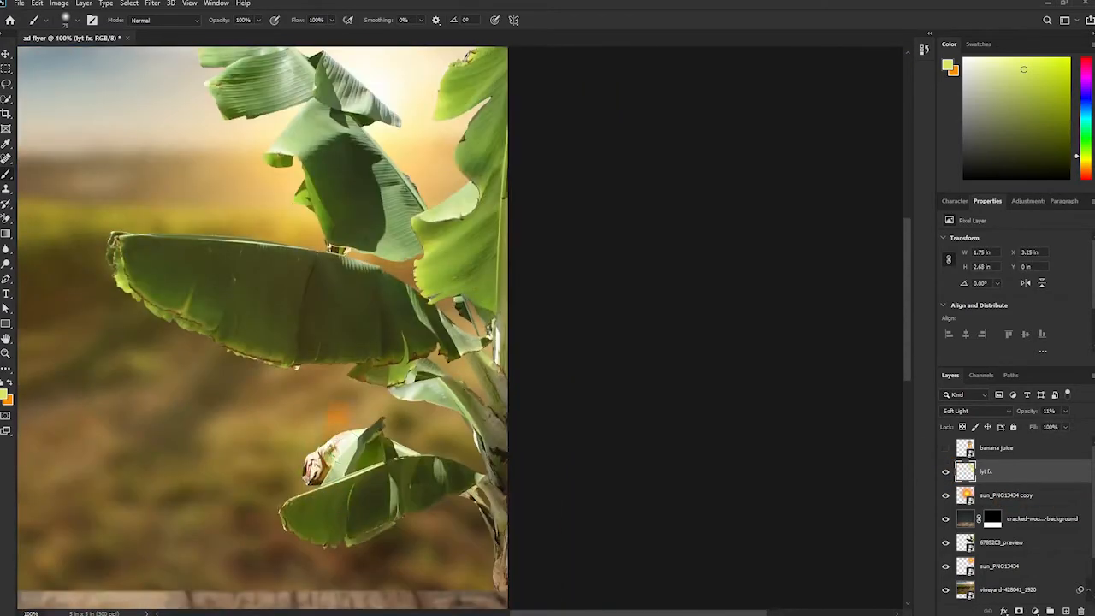
{"action": "left_click", "coordinate": [284, 313]}
{"action": "left_click", "coordinate": [364, 353]}
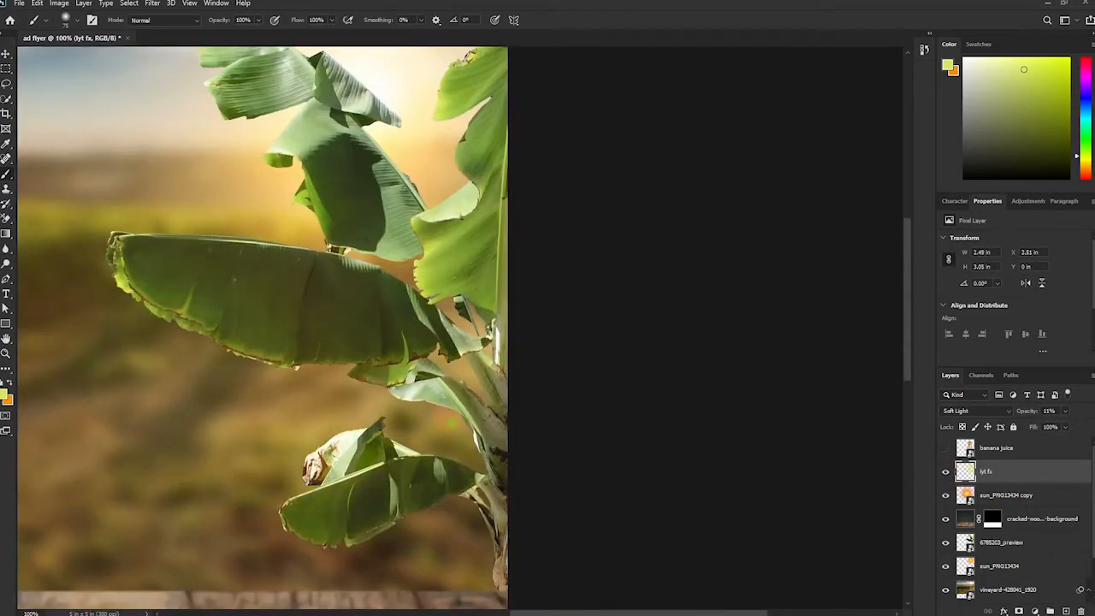
{"action": "left_click", "coordinate": [331, 236], "text": "alt"}
{"action": "left_click", "coordinate": [47, 291]}
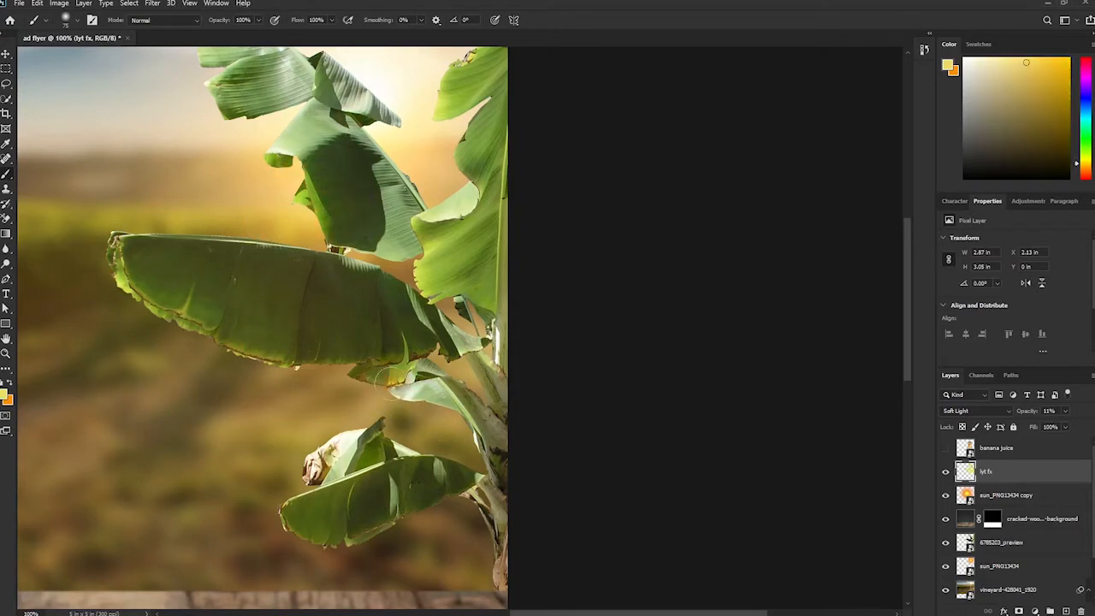
{"action": "scroll", "coordinate": [1009, 483], "scroll_direction": "down", "scroll_amount": 2}
{"action": "scroll", "coordinate": [1010, 482], "scroll_direction": "up", "scroll_amount": 2}
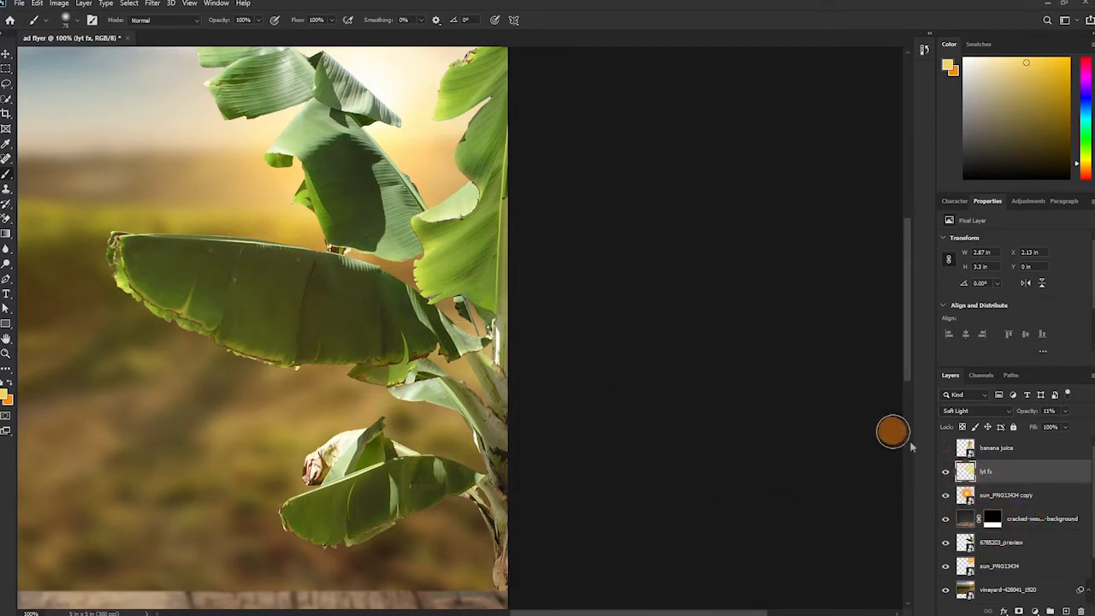
- Place the lyt fx layer directly above 6785203_preview and clip it to that banana plant layer
{"action": "left_click_drag", "start_coordinate": [989, 467], "coordinate": [998, 537]}
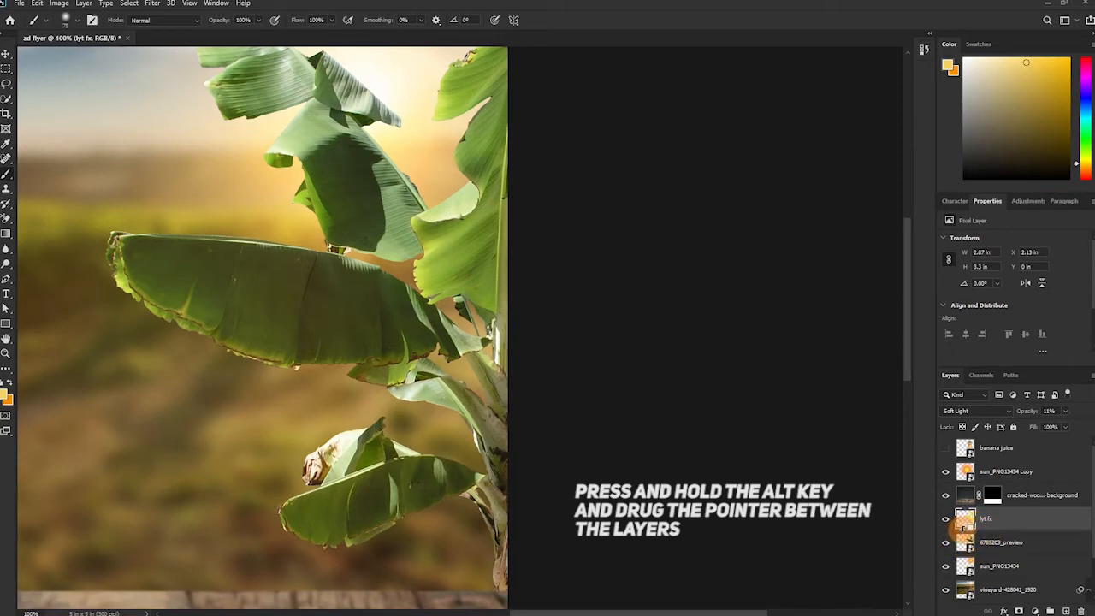
{"action": "left_click", "coordinate": [965, 530], "text": "alt"}
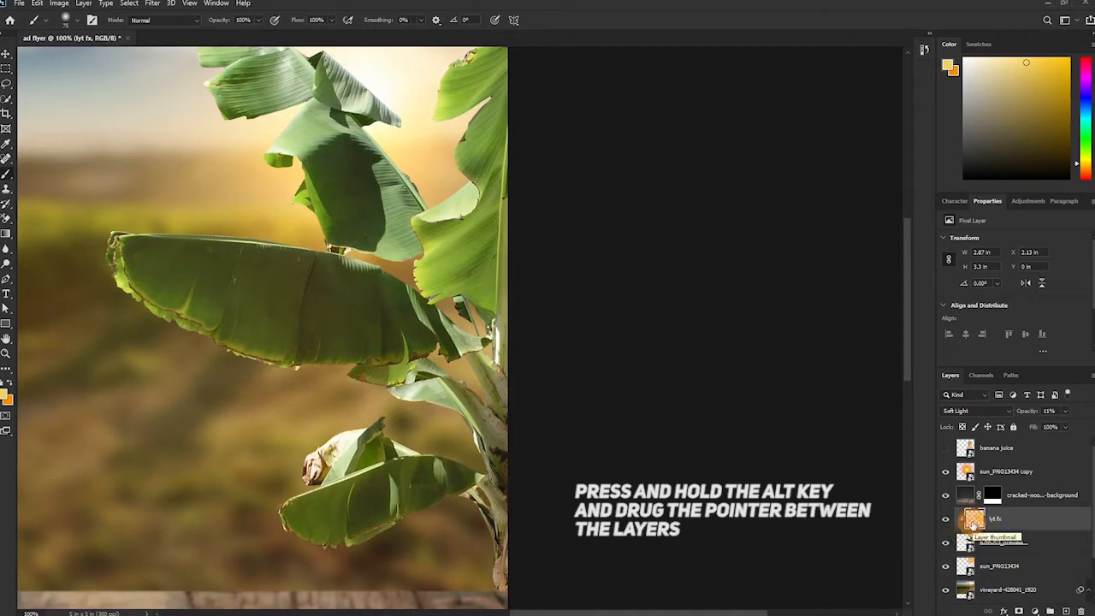
{"action": "key", "text": "ctrl+minus"}
{"action": "key", "text": "ctrl+minus"}
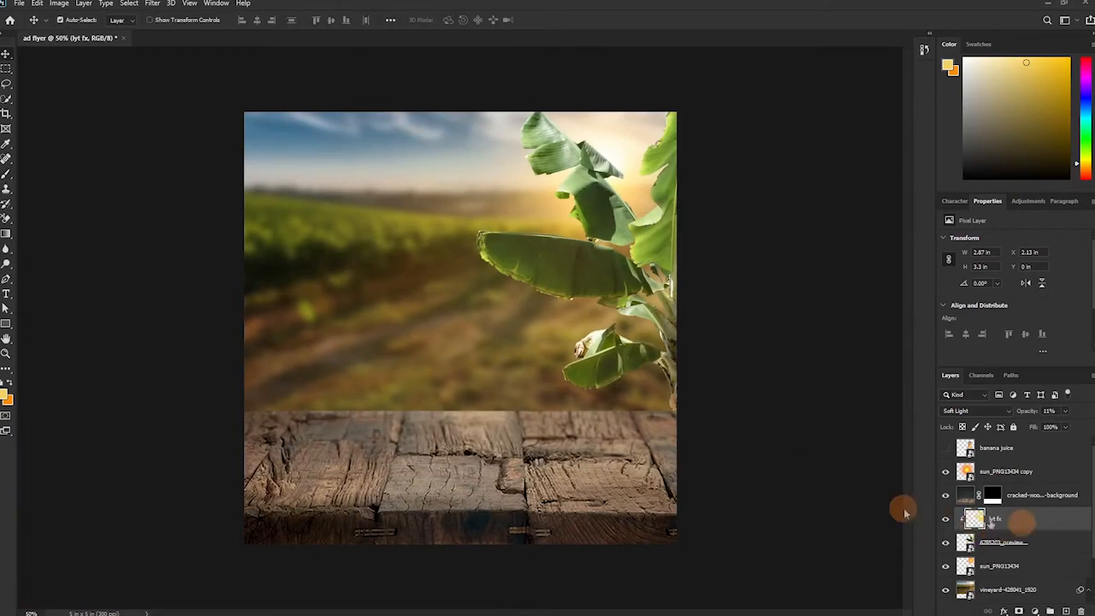
- Enlarge the banana plant together with its clipped lyt fx layer and shift both upward along the flyer's right edge
{"action": "key", "text": "ctrl+t"}
{"action": "left_click_drag", "start_coordinate": [875, 379], "coordinate": [880, 363]}
{"action": "left_click_drag", "start_coordinate": [423, 102], "coordinate": [373, 65]}
{"action": "left_click_drag", "start_coordinate": [648, 283], "coordinate": [664, 265]}
{"action": "left_click", "coordinate": [564, 19]}
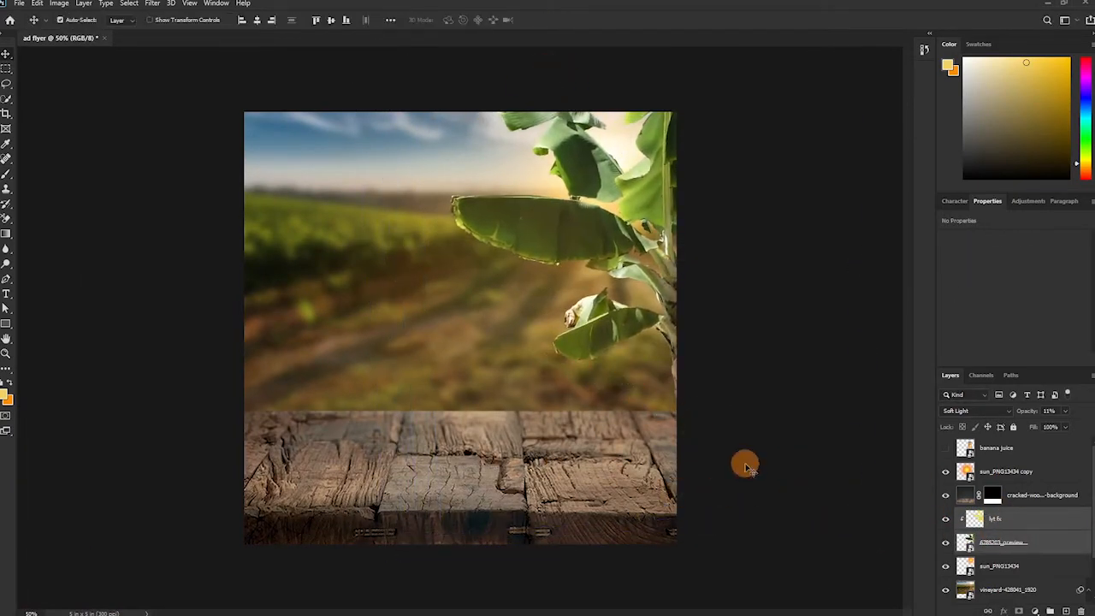
- Apply a Gaussian Blur with a 1.1 px radius to the 6785203_preview banana plant layer
{"action": "left_click", "coordinate": [1020, 546]}
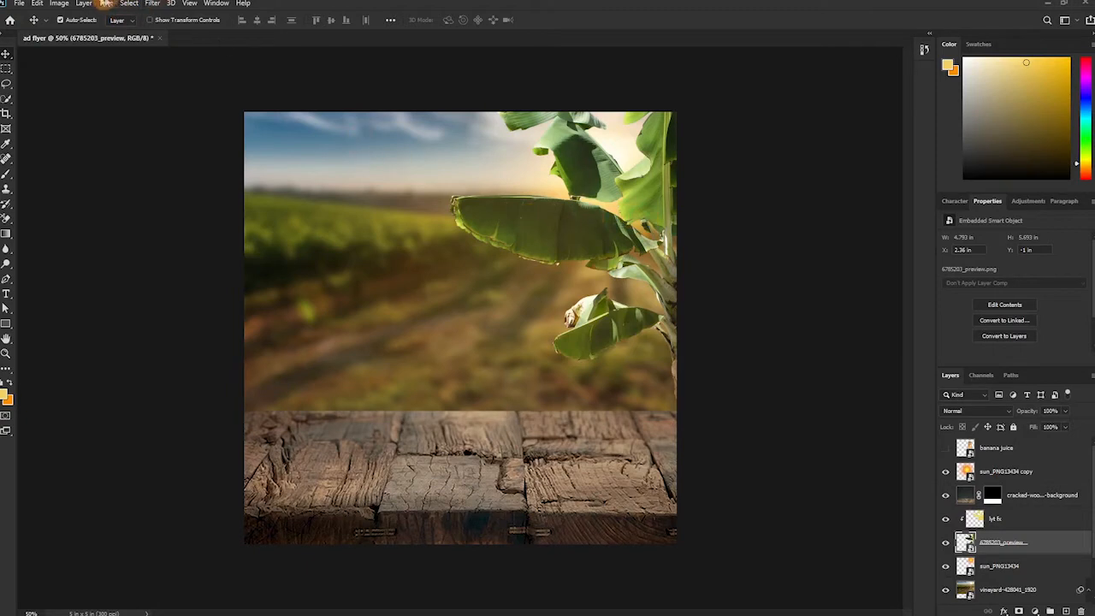
{"action": "left_click", "coordinate": [150, 5]}
{"action": "mouse_move", "coordinate": [171, 122]}
{"action": "left_click", "coordinate": [318, 169]}
{"action": "left_click", "coordinate": [762, 271]}
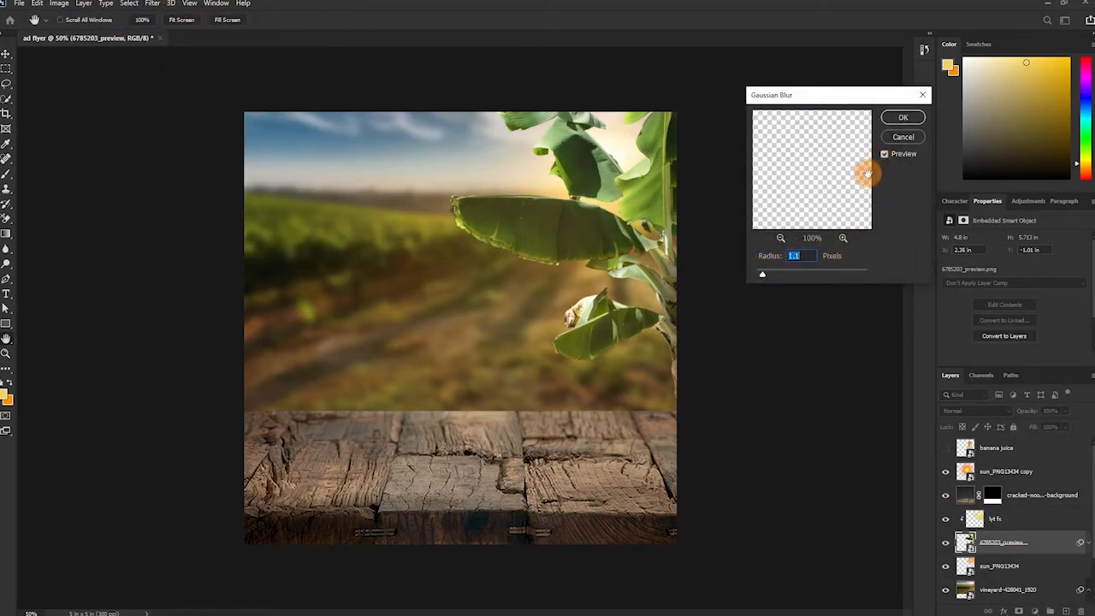
{"action": "left_click", "coordinate": [904, 117]}
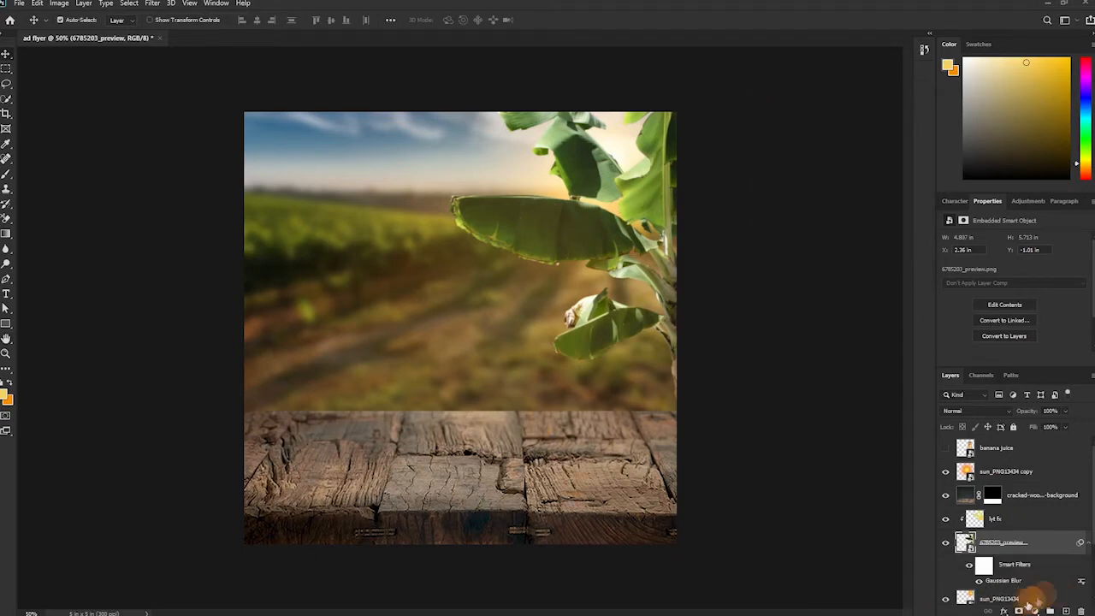
- Show the banana juice bottle beneath sun_PNG13434 copy, scale it to about 90%, and stand it on the wooden tabletop before the plant
{"action": "left_click", "coordinate": [945, 450]}
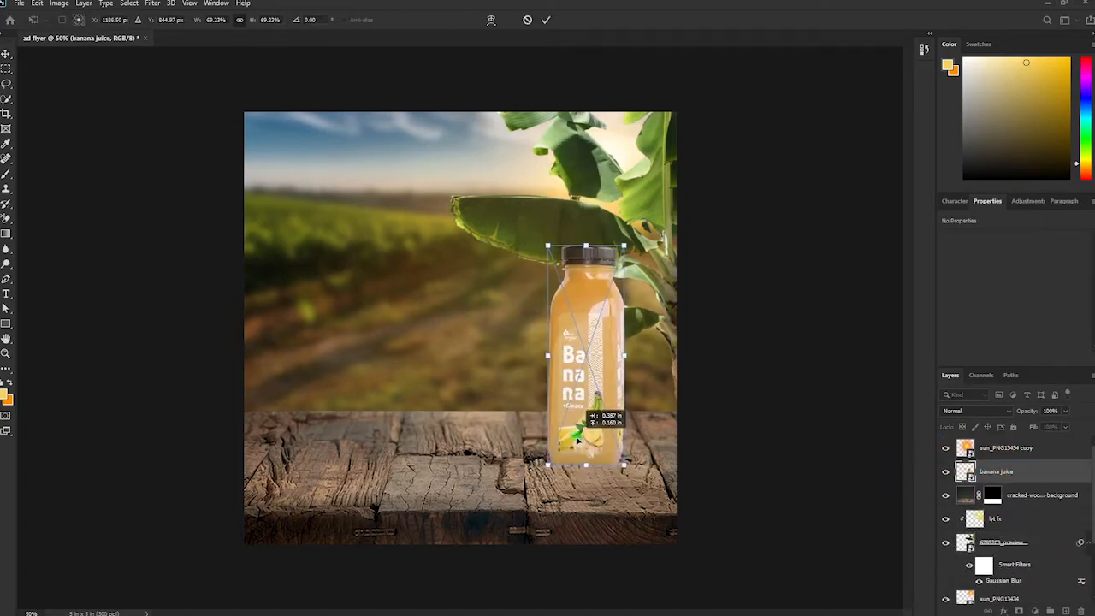
{"action": "key", "text": "ctrl+t"}
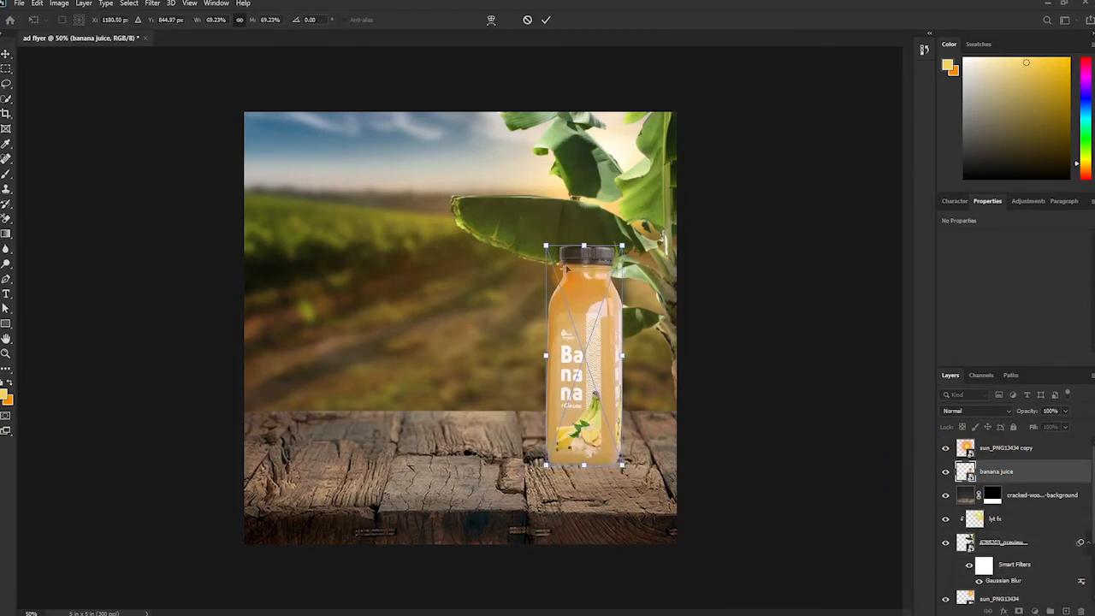
{"action": "left_click_drag", "start_coordinate": [545, 244], "coordinate": [445, 237]}
{"action": "left_click_drag", "start_coordinate": [623, 208], "coordinate": [645, 188]}
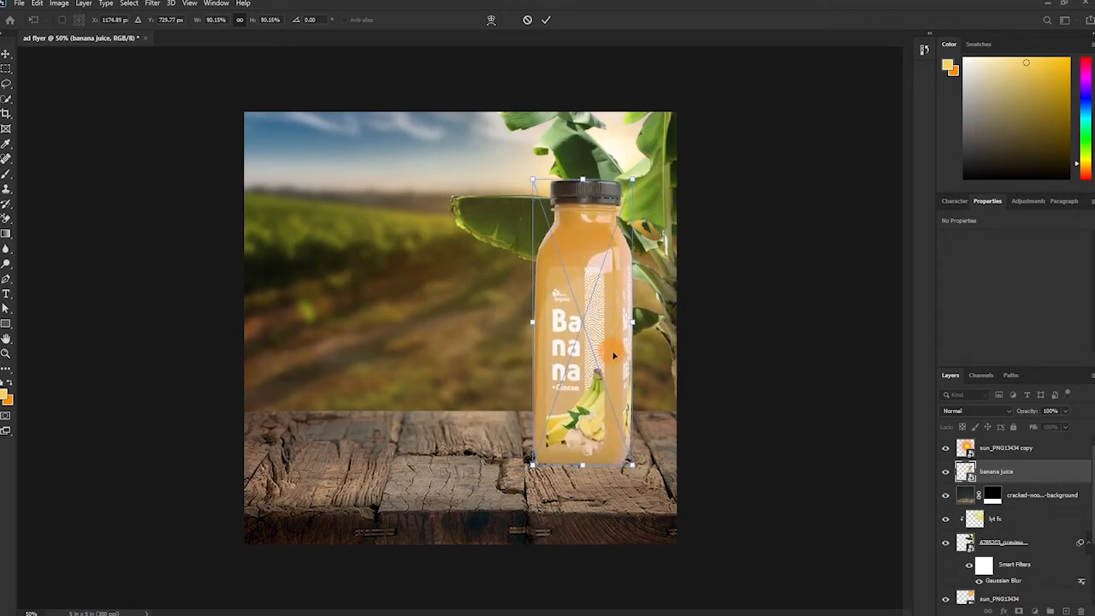
{"action": "left_click_drag", "start_coordinate": [613, 353], "coordinate": [610, 358]}
{"action": "key", "text": "Return"}
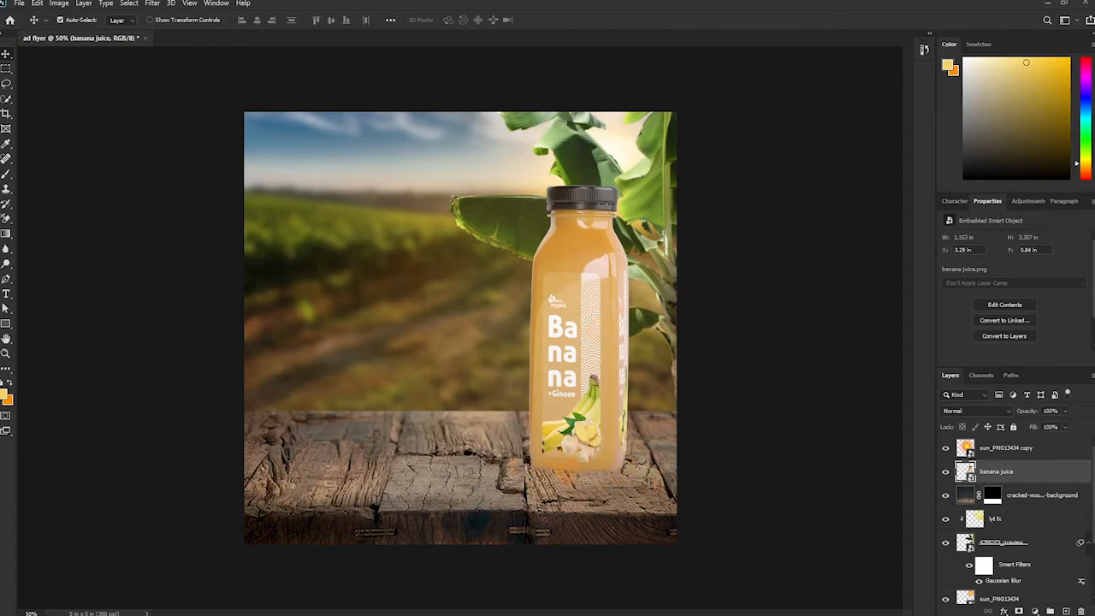
- Add a Multiply drop shadow to the banana juice layer with 39% opacity and a size of 98 px
{"action": "double_click", "coordinate": [1052, 481]}
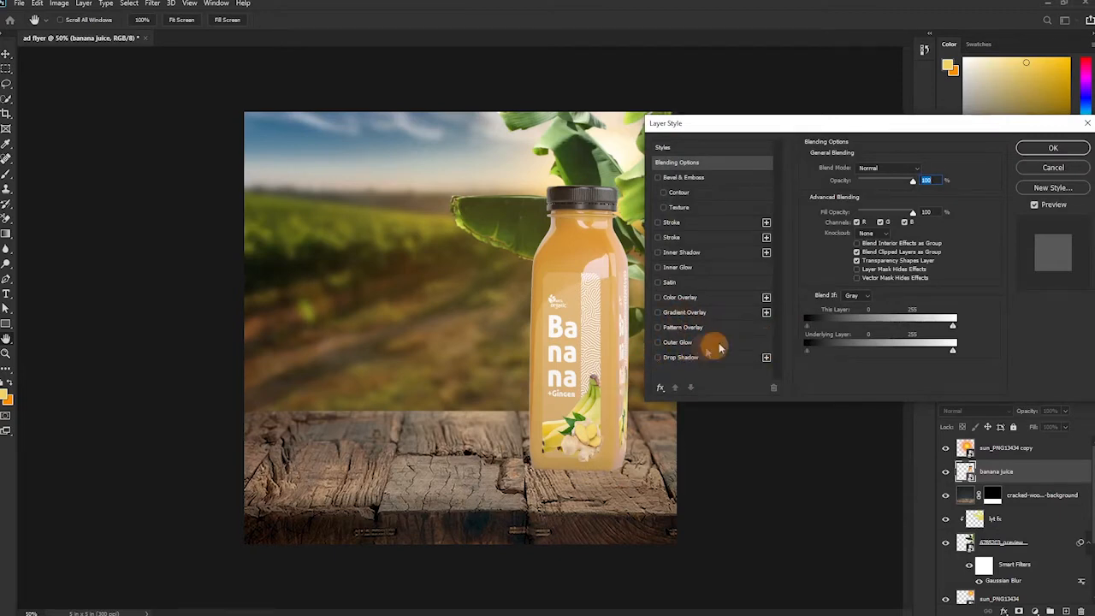
{"action": "left_click", "coordinate": [658, 358]}
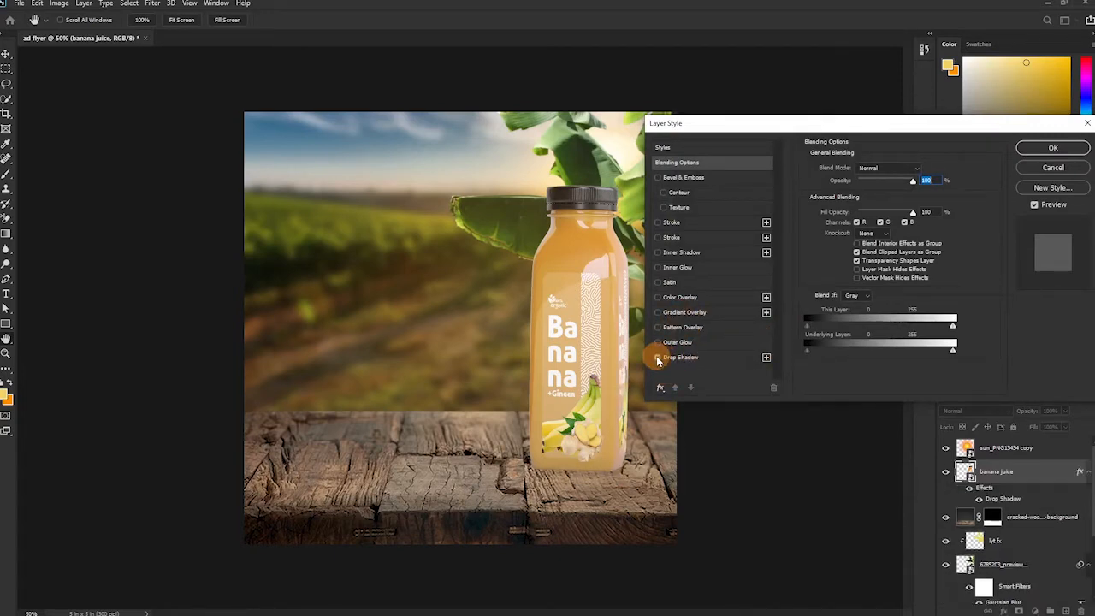
{"action": "left_click", "coordinate": [701, 358]}
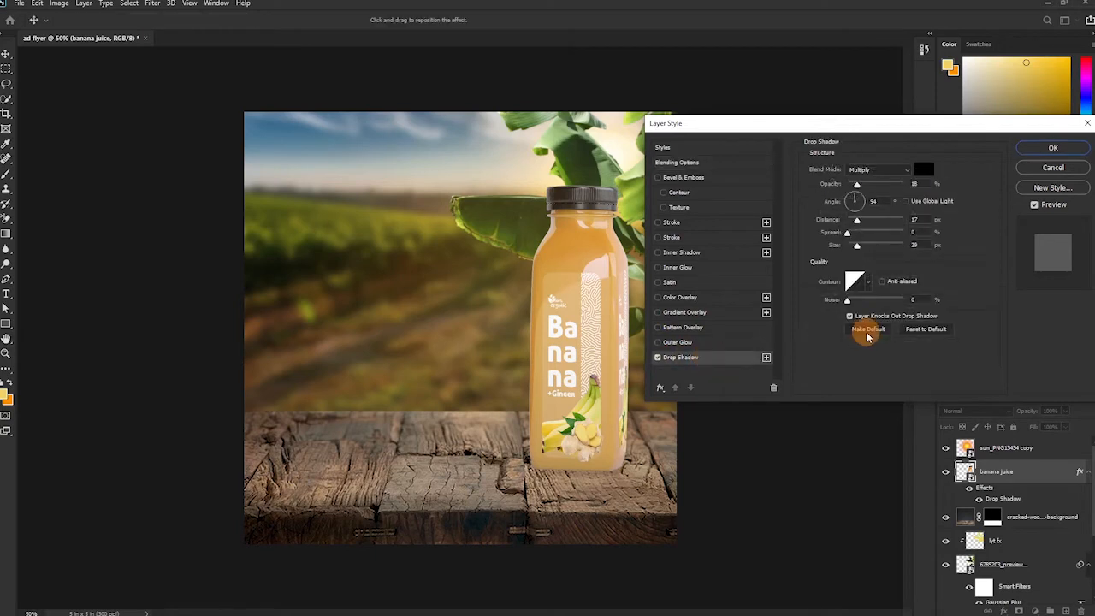
{"action": "left_click_drag", "start_coordinate": [858, 246], "coordinate": [868, 186]}
{"action": "left_click", "coordinate": [861, 246]}
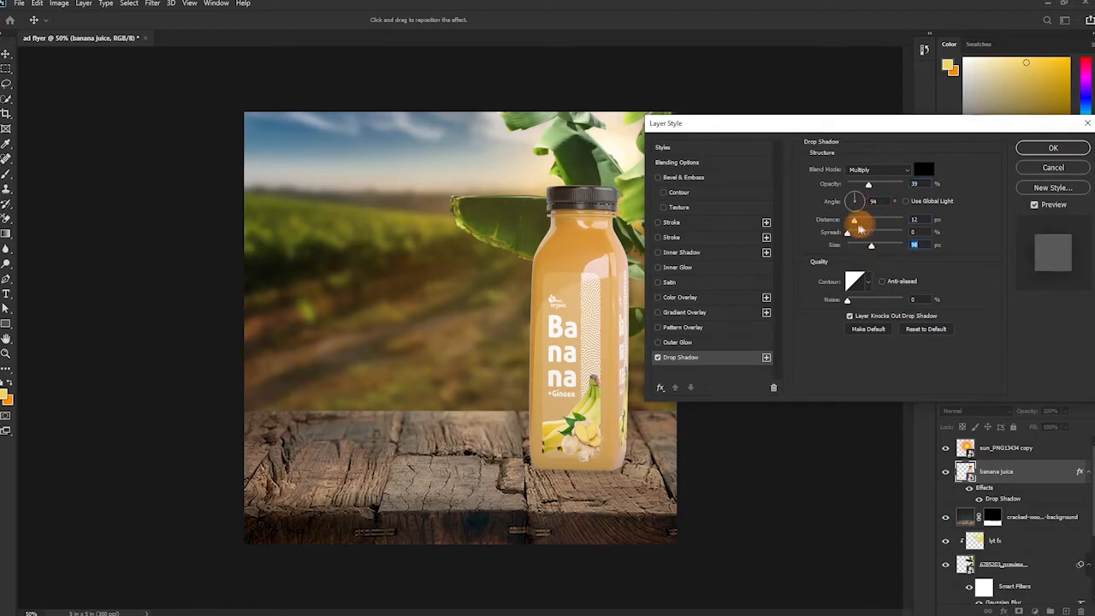
- Set the bottle's drop shadow distance to 0 px and apply the layer style
{"action": "left_click", "coordinate": [868, 187]}
{"action": "left_click", "coordinate": [855, 221]}
{"action": "left_click_drag", "start_coordinate": [856, 222], "coordinate": [847, 225]}
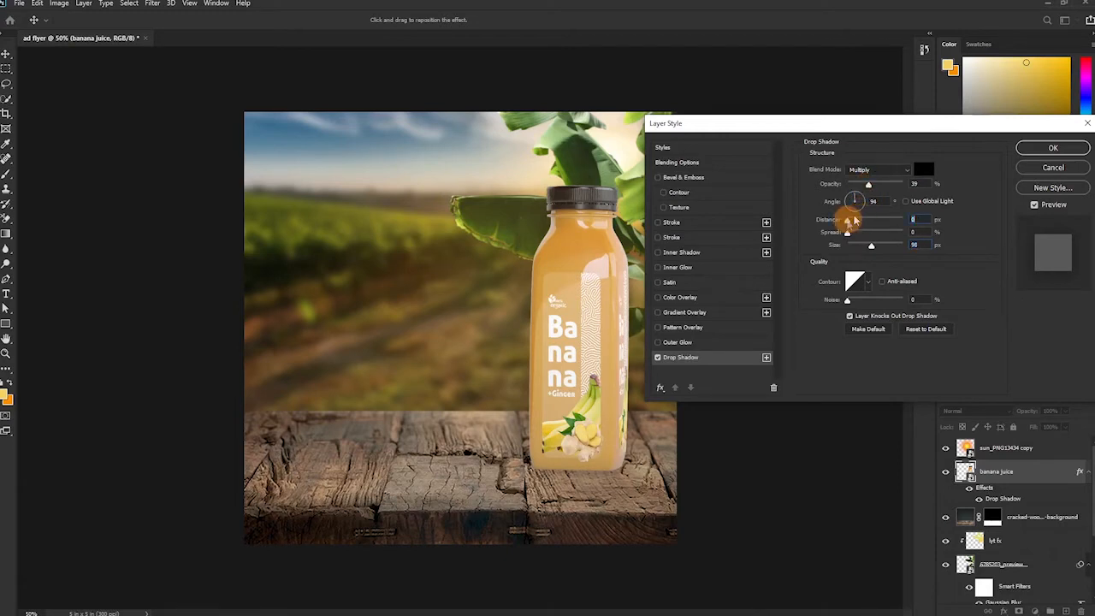
{"action": "left_click", "coordinate": [1050, 151]}
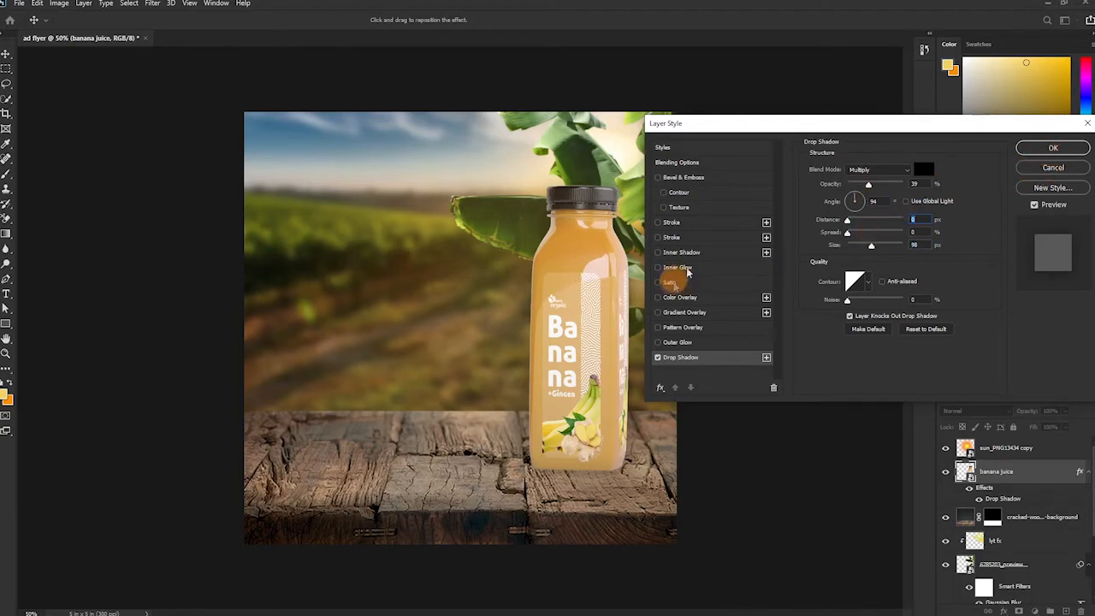
{"action": "left_click_drag", "start_coordinate": [723, 124], "coordinate": [720, 77]}
{"action": "left_click_drag", "start_coordinate": [896, 75], "coordinate": [813, 126]}
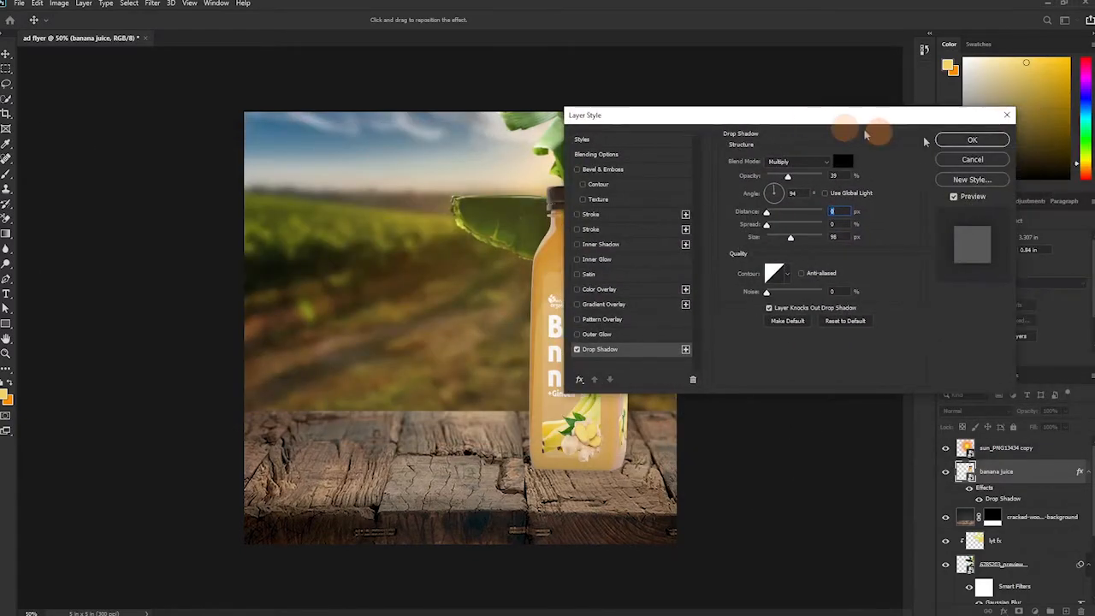
{"action": "left_click", "coordinate": [971, 140]}
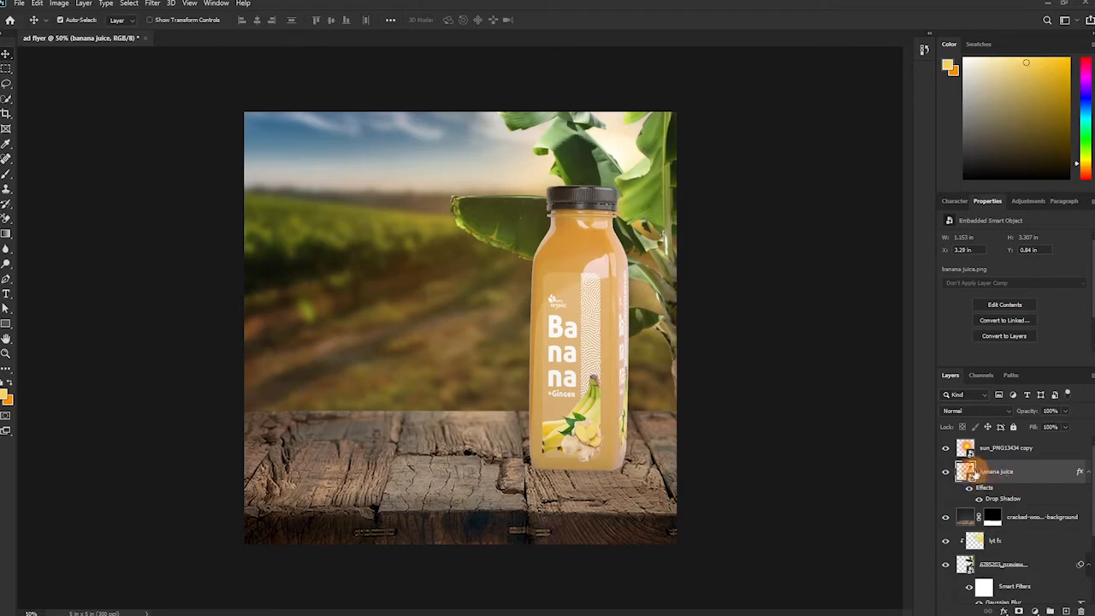
- Separate the bottle's drop shadow effect into its own layer and select that shadow layer
{"action": "right_click", "coordinate": [1040, 498]}
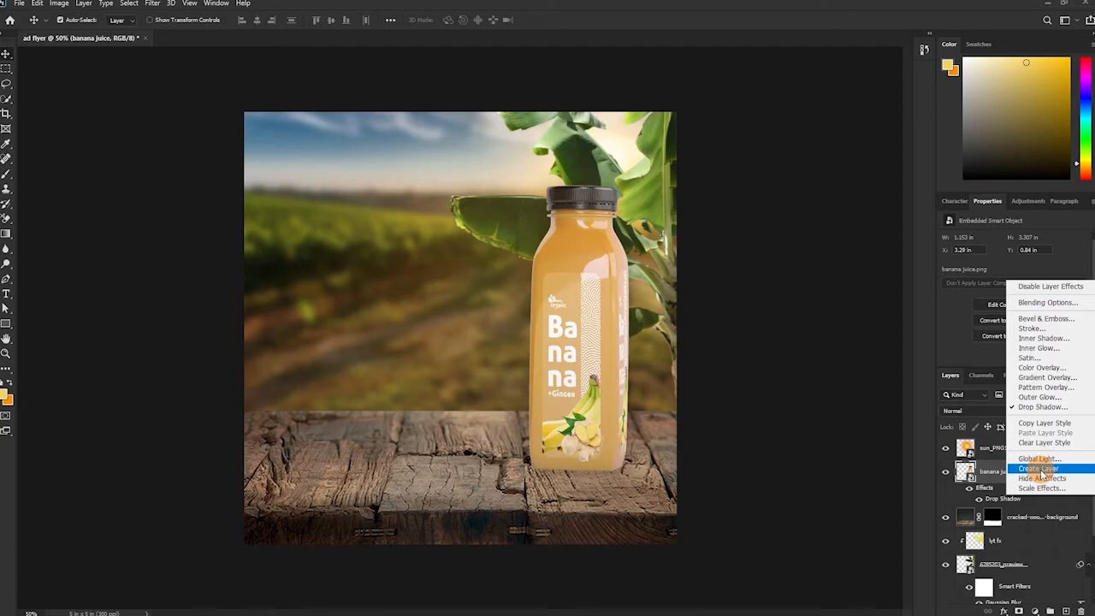
{"action": "left_click", "coordinate": [1039, 472]}
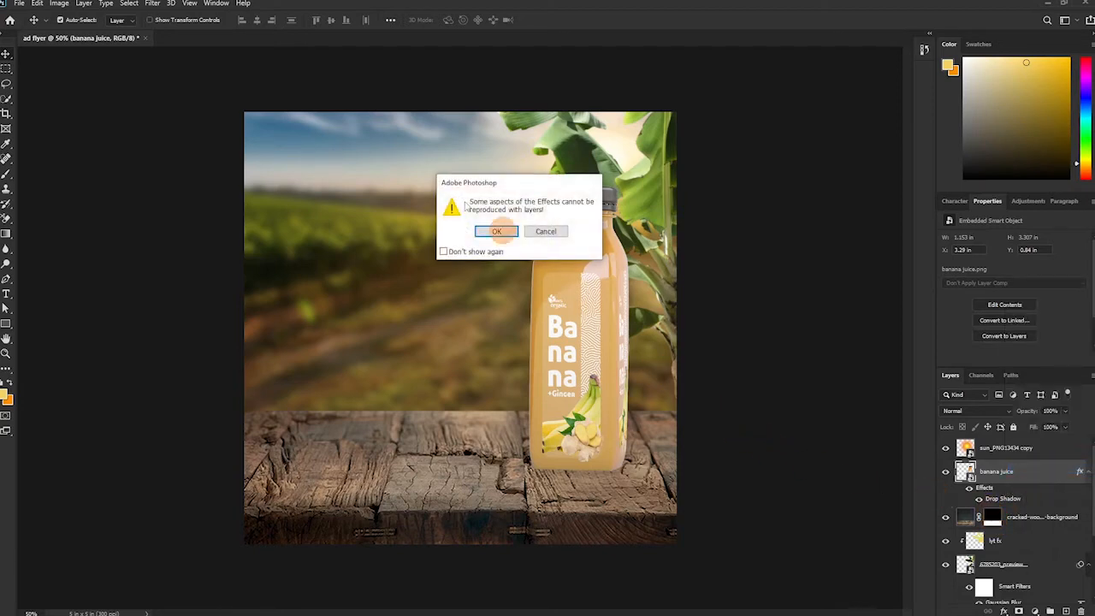
{"action": "left_click", "coordinate": [495, 233]}
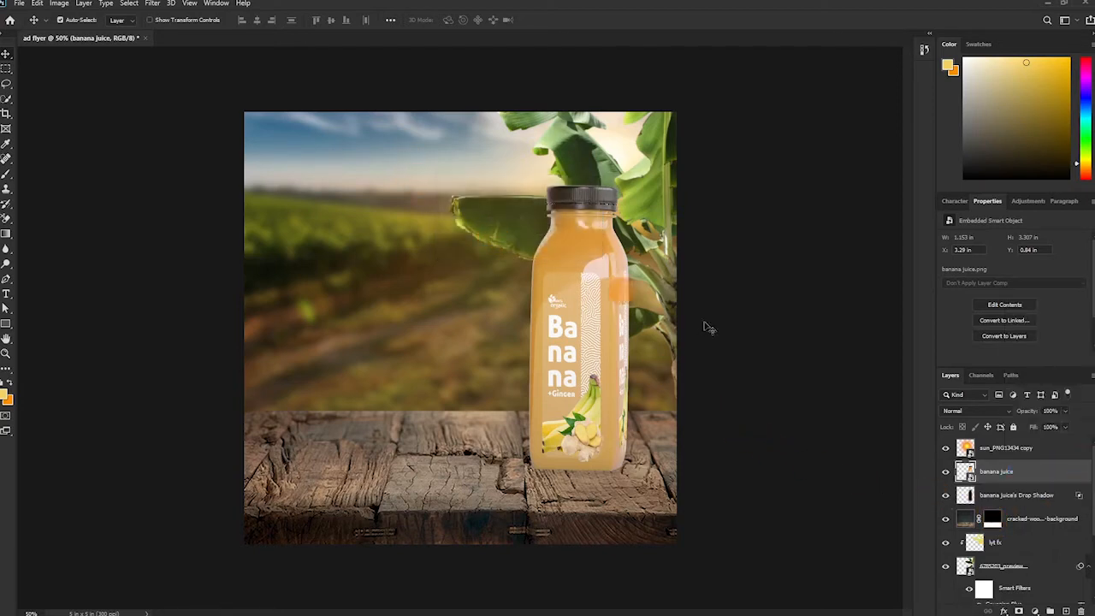
{"action": "left_click", "coordinate": [1011, 499]}
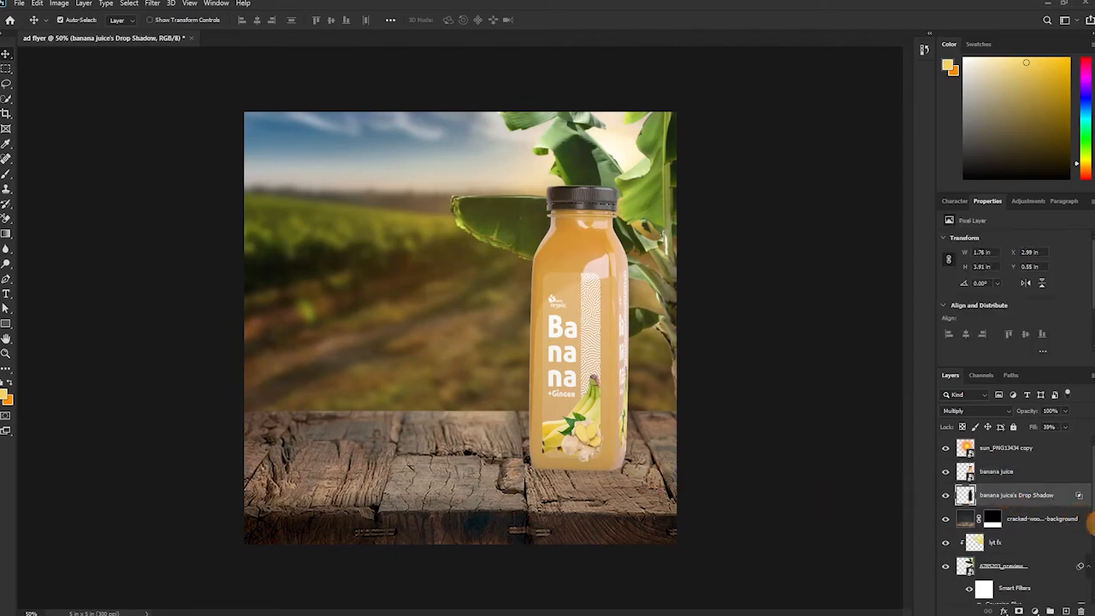
- Scale the drop shadow layer to about 97% width and 92% height and shift it down around the bottle
{"action": "mouse_move", "coordinate": [587, 394]}
{"action": "left_mouse_down"}
{"action": "mouse_move", "coordinate": [453, 391]}
{"action": "mouse_move", "coordinate": [556, 377]}
{"action": "mouse_move", "coordinate": [675, 385]}
{"action": "mouse_move", "coordinate": [282, 390]}
{"action": "mouse_move", "coordinate": [604, 366]}
{"action": "mouse_move", "coordinate": [613, 430]}
{"action": "mouse_move", "coordinate": [673, 510]}
{"action": "mouse_move", "coordinate": [526, 440]}
{"action": "mouse_move", "coordinate": [587, 370]}
{"action": "mouse_move", "coordinate": [597, 402]}
{"action": "left_mouse_up"}
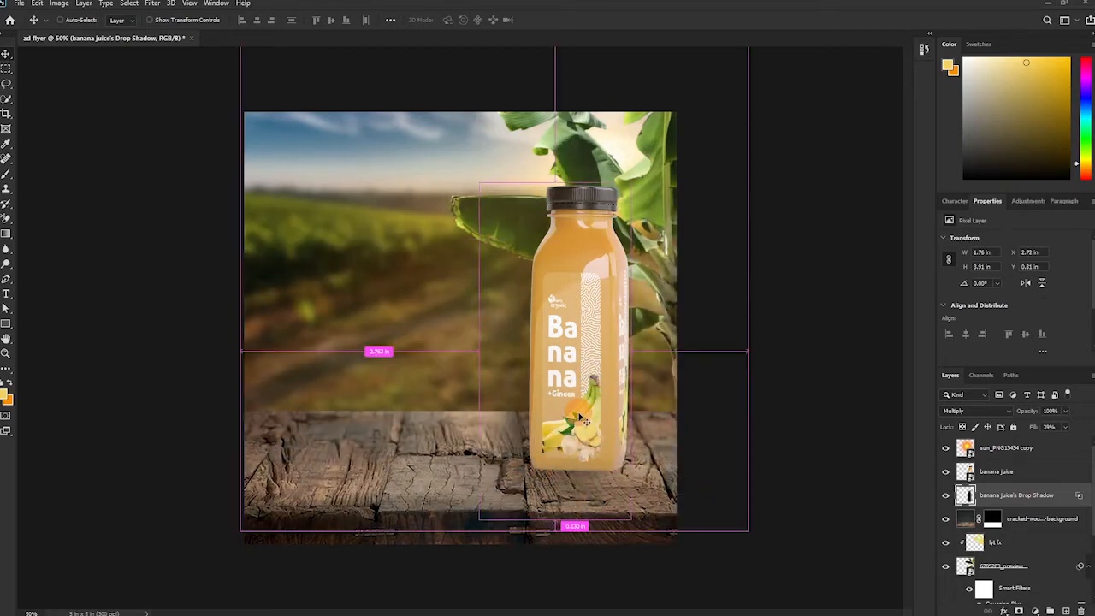
{"action": "key", "text": "ctrl+z"}
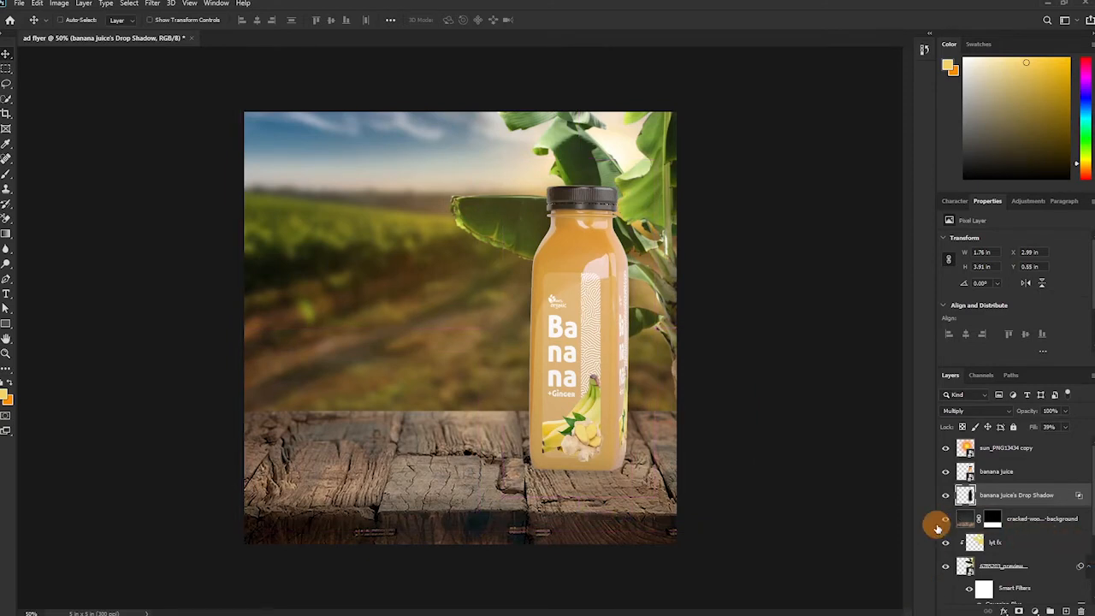
{"action": "key", "text": "ctrl+t"}
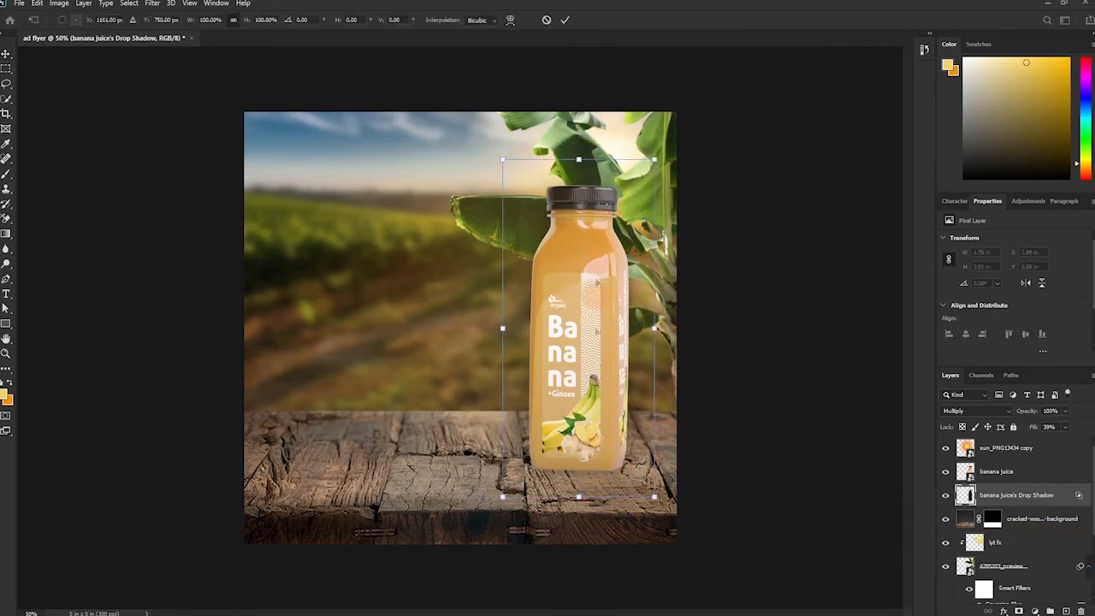
{"action": "left_click_drag", "start_coordinate": [578, 159], "coordinate": [583, 177]}
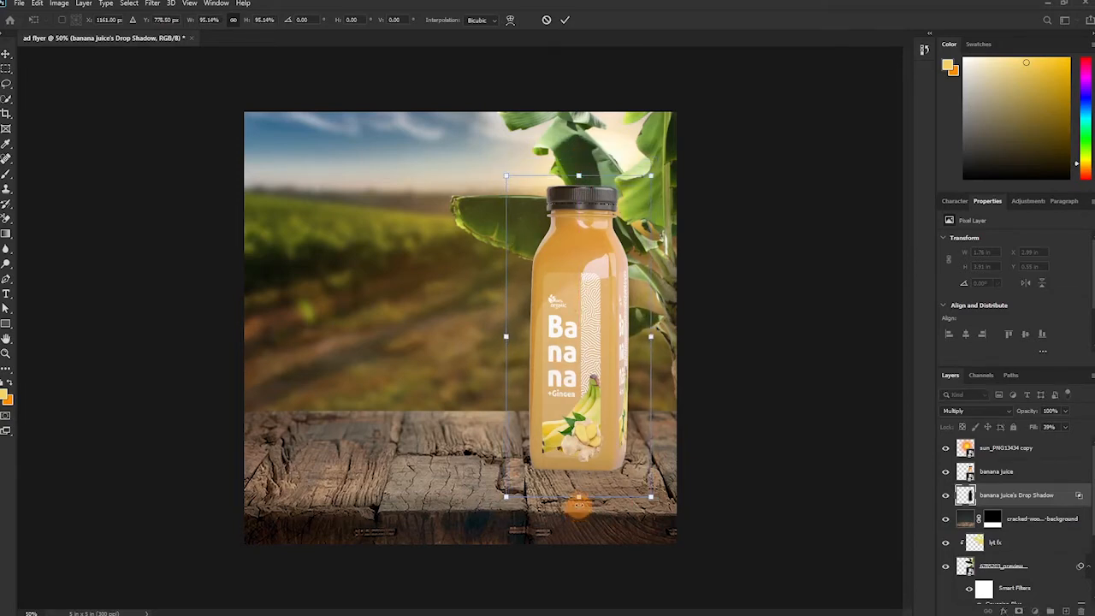
{"action": "left_click_drag", "start_coordinate": [579, 500], "coordinate": [578, 470]}
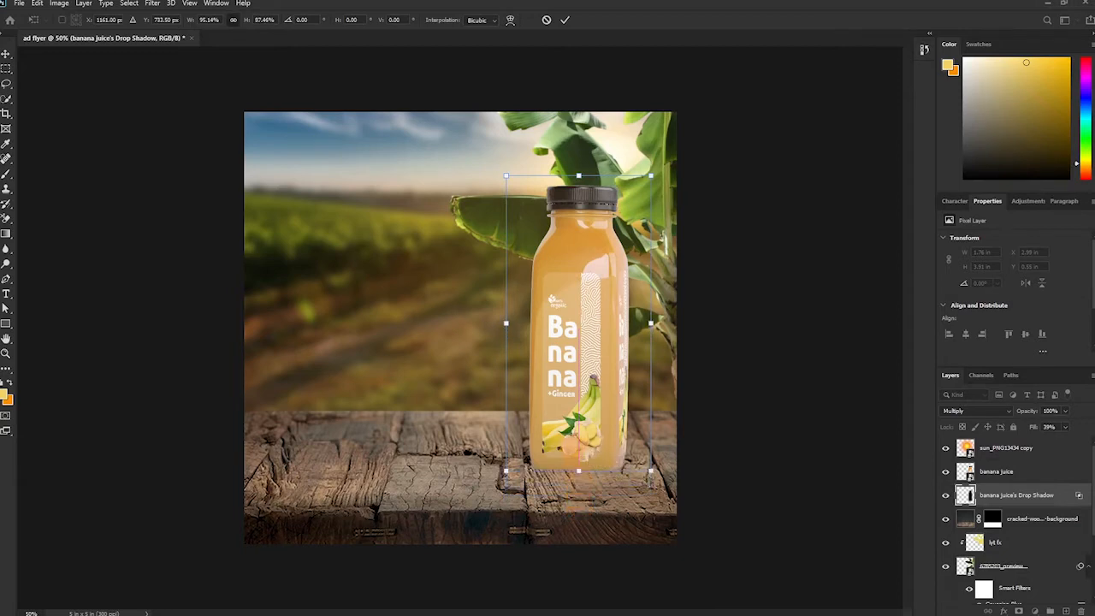
{"action": "left_click_drag", "start_coordinate": [577, 386], "coordinate": [579, 401]}
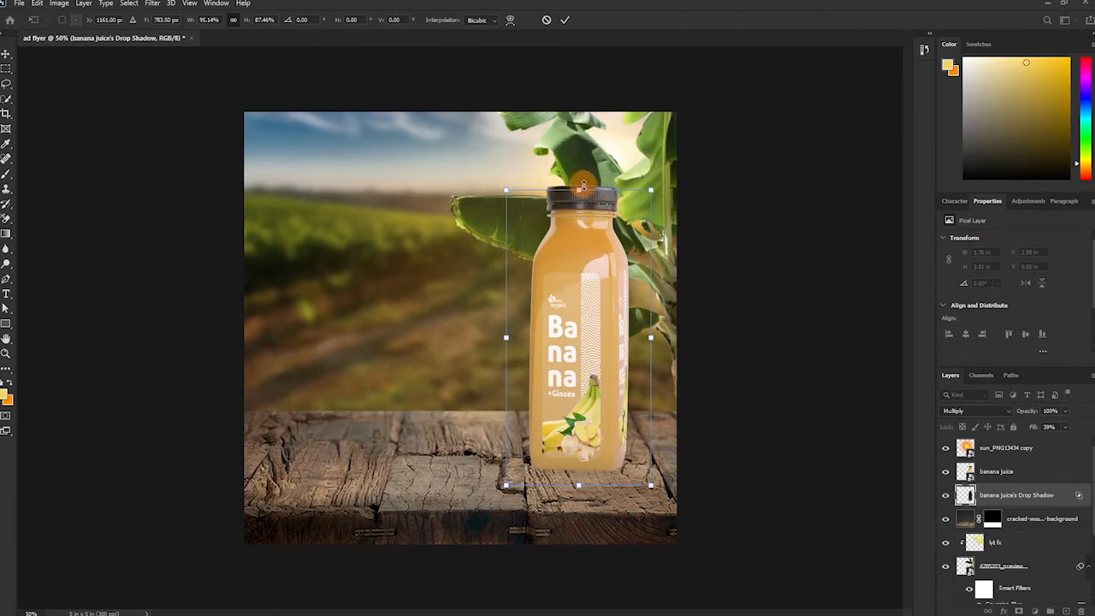
{"action": "left_click_drag", "start_coordinate": [583, 185], "coordinate": [582, 171]}
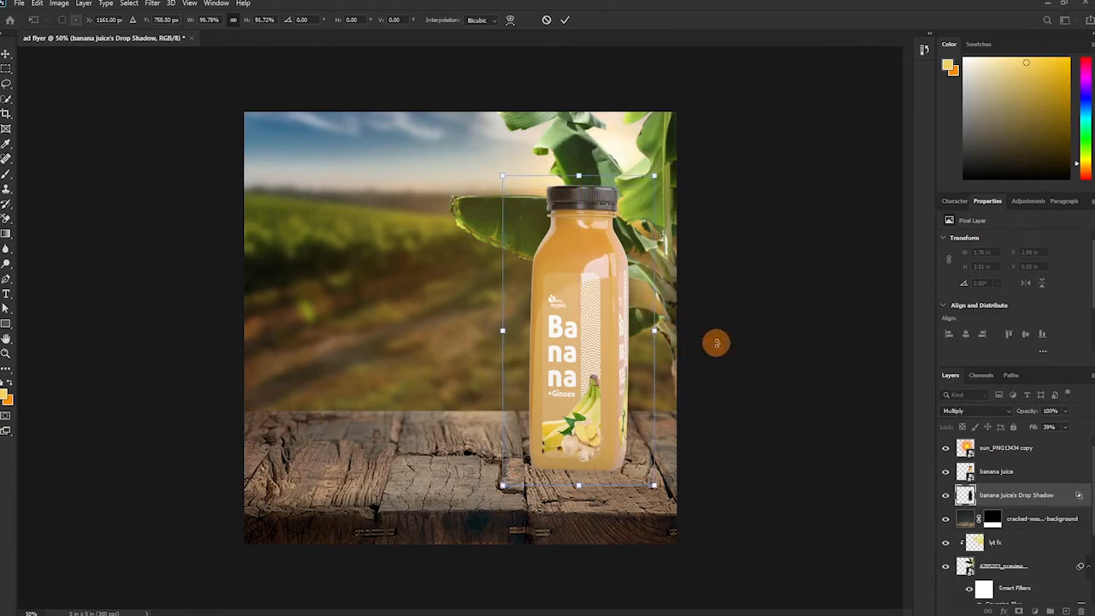
- Widen the drop shadow to about 101% width and 93% height, center it behind the bottle, and apply the transform
{"action": "left_click_drag", "start_coordinate": [654, 330], "coordinate": [656, 327]}
{"action": "key", "text": "Right"}
{"action": "key", "text": "Right"}
{"action": "key", "text": "Right"}
{"action": "key", "text": "Right"}
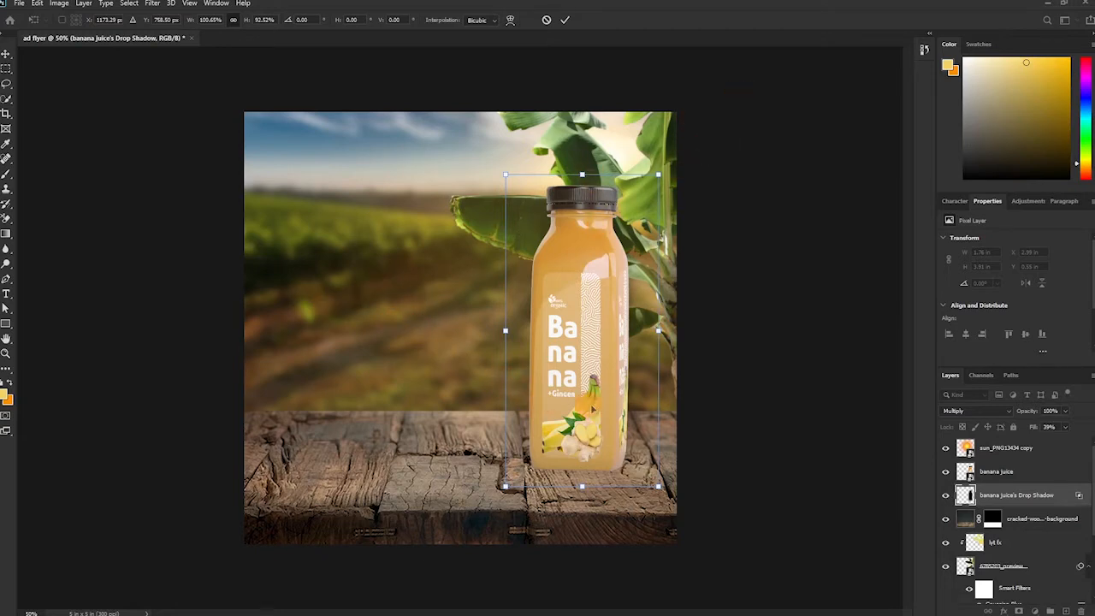
{"action": "left_click_drag", "start_coordinate": [629, 404], "coordinate": [620, 405]}
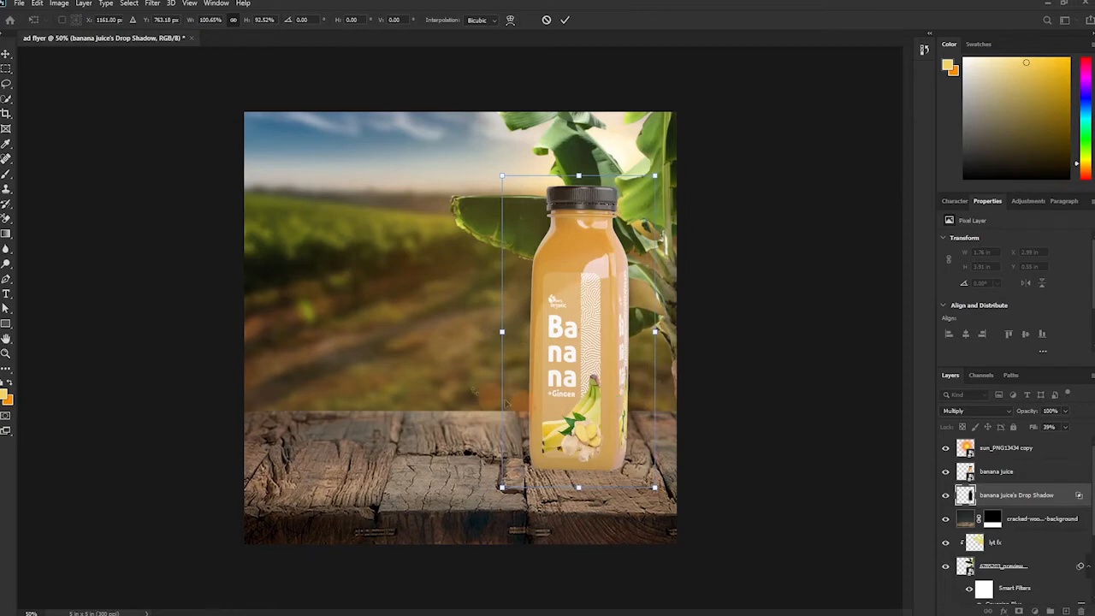
{"action": "key", "text": "Return"}
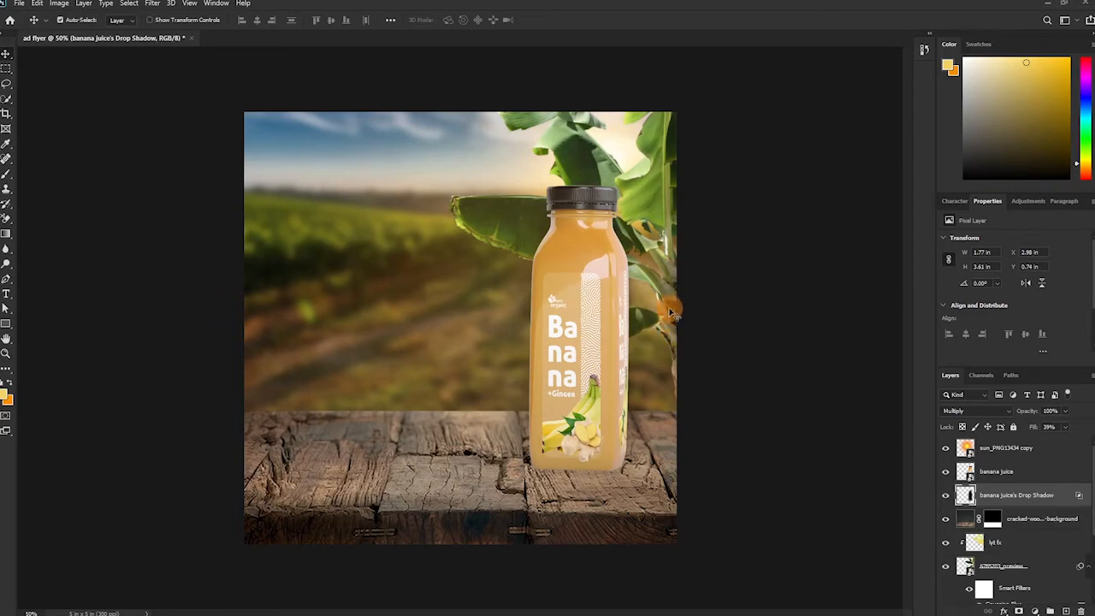
- Move the banana plant and its lyt fx layer to the flyer's left side and flip them horizontally
{"action": "left_click", "coordinate": [1005, 448]}
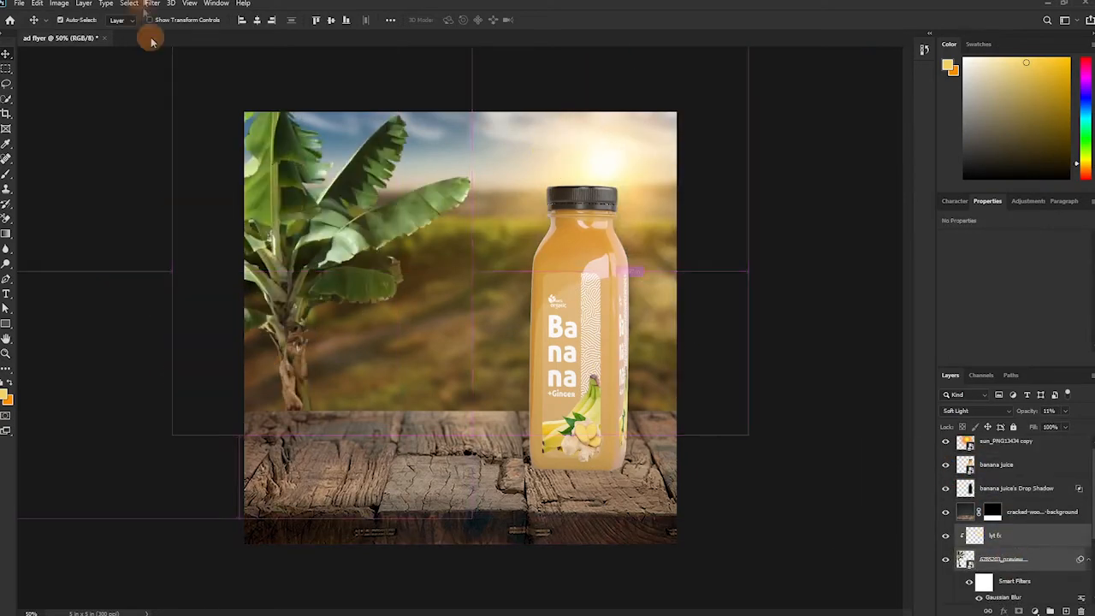
{"action": "left_click", "coordinate": [37, 3]}
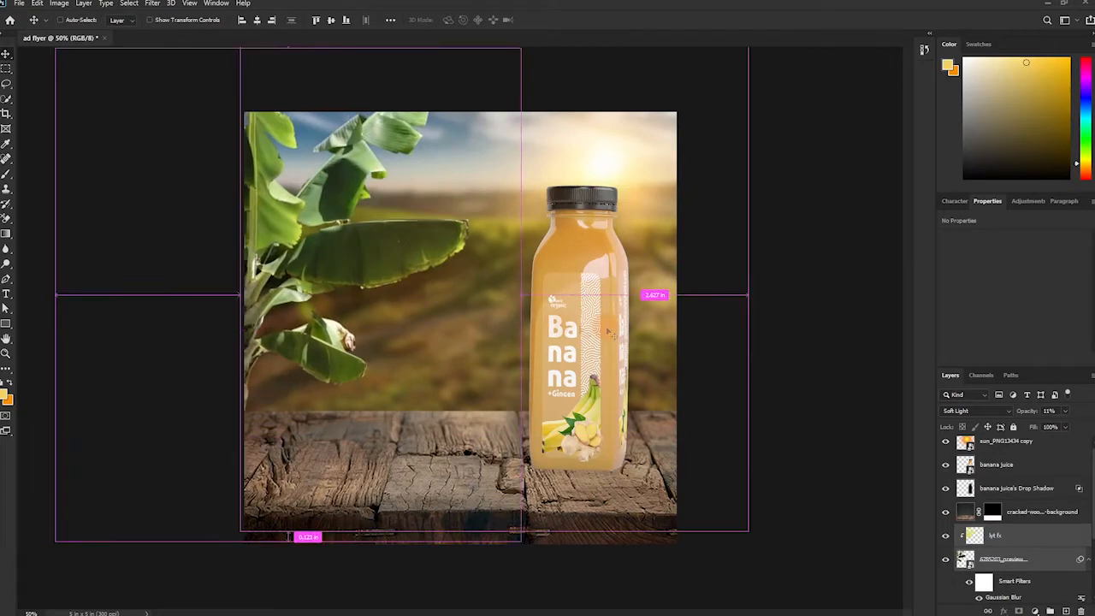
- Move the bottle and its drop shadow layer to the left in front of the plant and scale them down slightly
{"action": "left_click", "coordinate": [993, 469]}
{"action": "left_click_drag", "start_coordinate": [582, 330], "coordinate": [334, 326]}
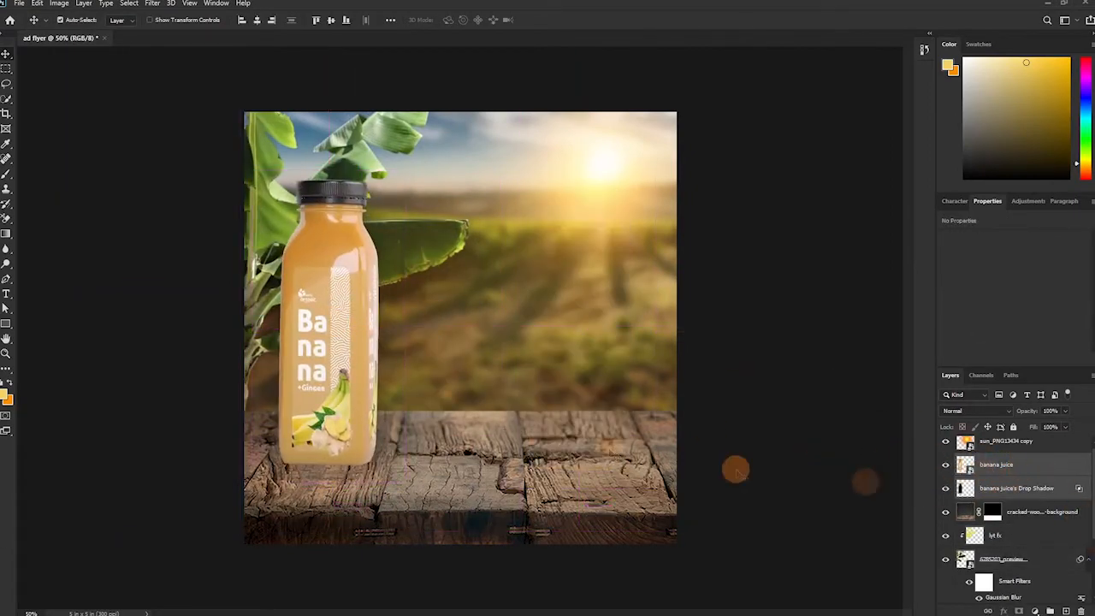
{"action": "key", "text": "ctrl"}
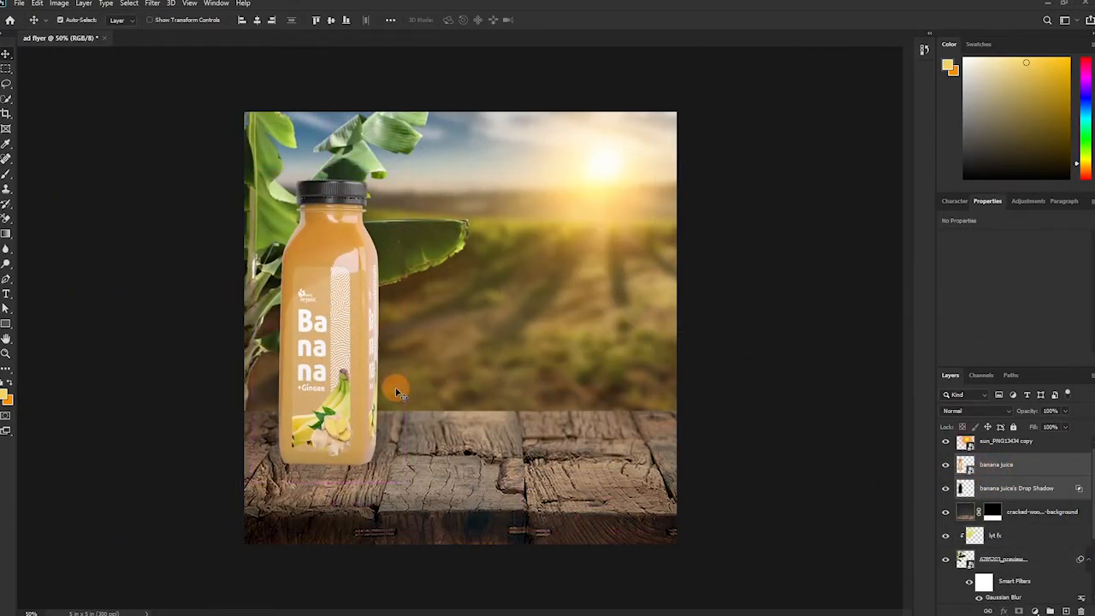
{"action": "key", "text": "ctrl"}
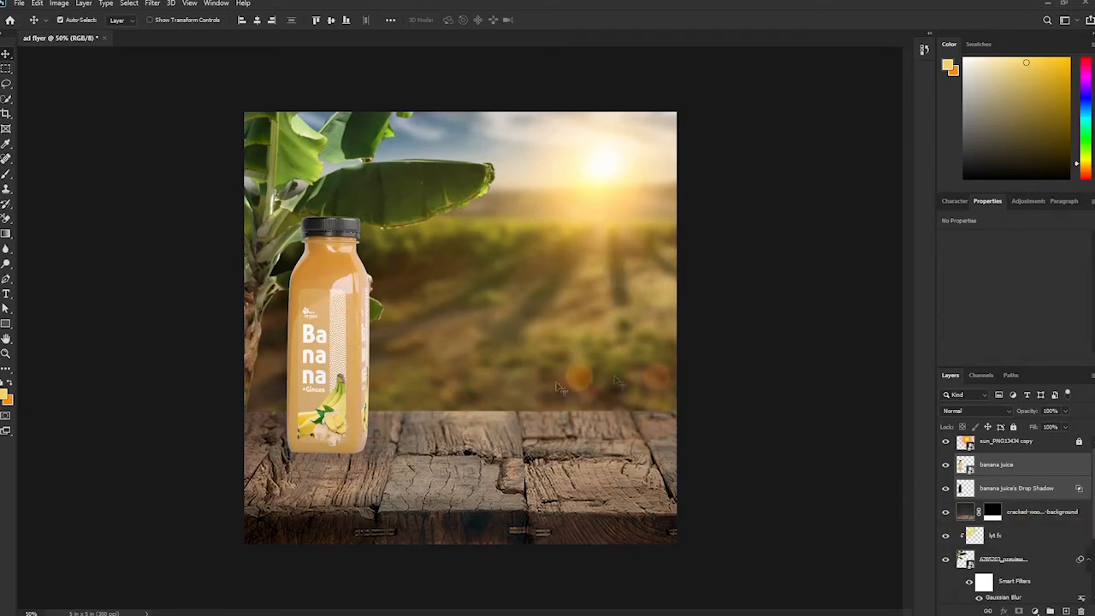
- Group the layers from the vineyard photo up to the cracked-wood tabletop and name the group background
{"action": "scroll", "coordinate": [1052, 526], "scroll_direction": "down", "scroll_amount": 3}
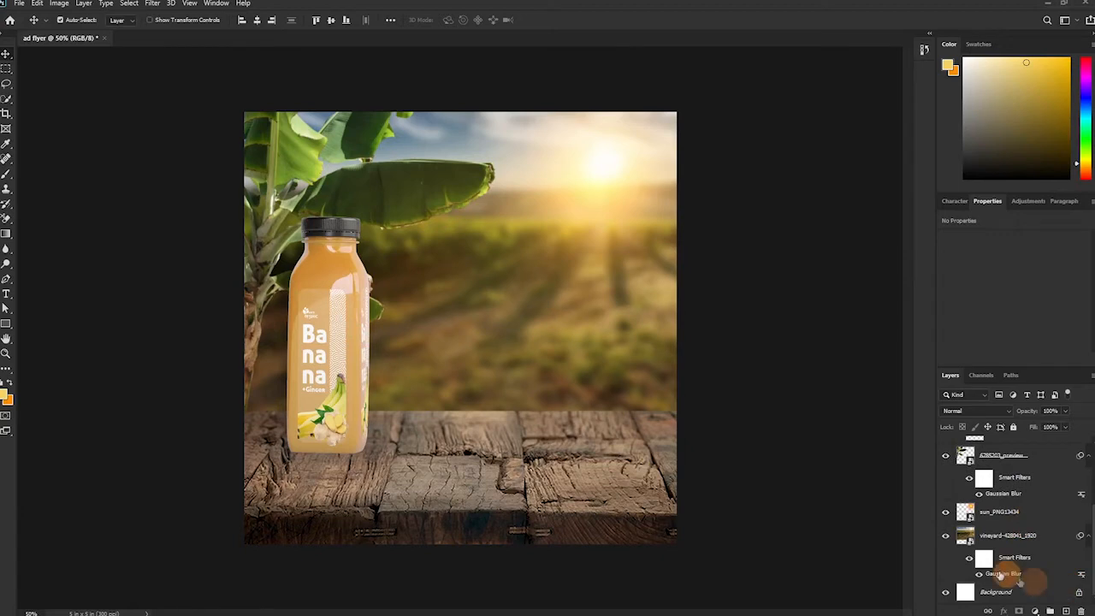
{"action": "left_click", "coordinate": [1086, 536]}
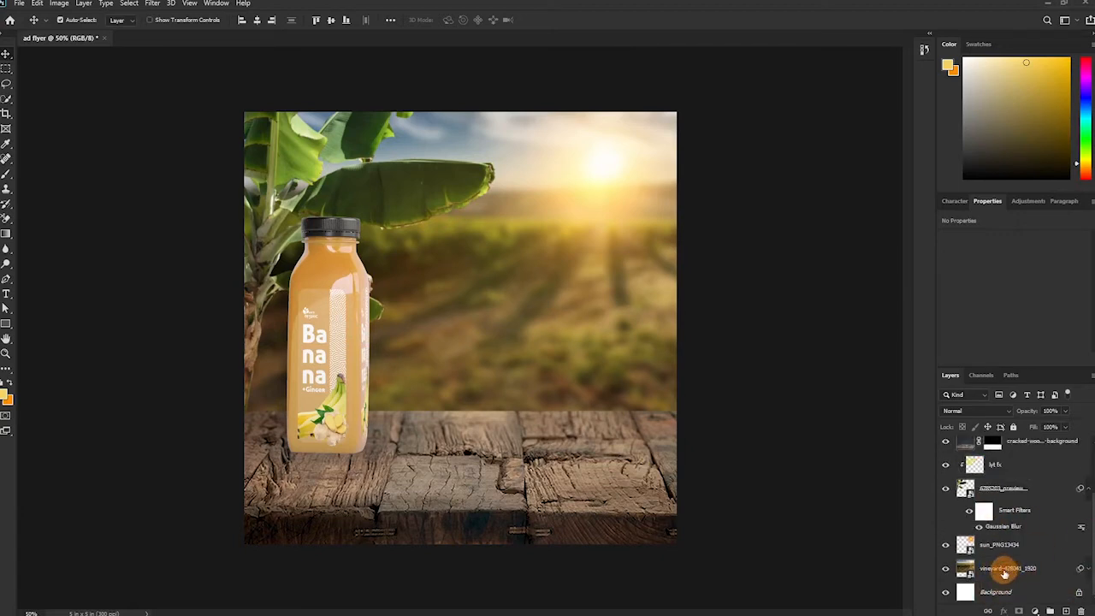
{"action": "left_click", "coordinate": [1005, 572]}
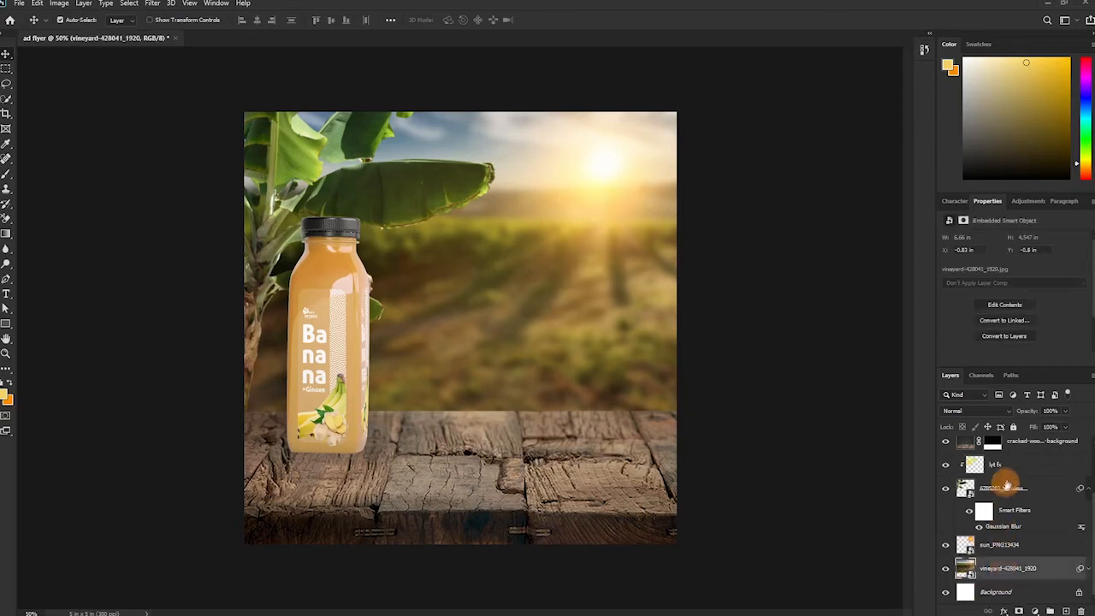
{"action": "left_click", "coordinate": [1003, 465]}
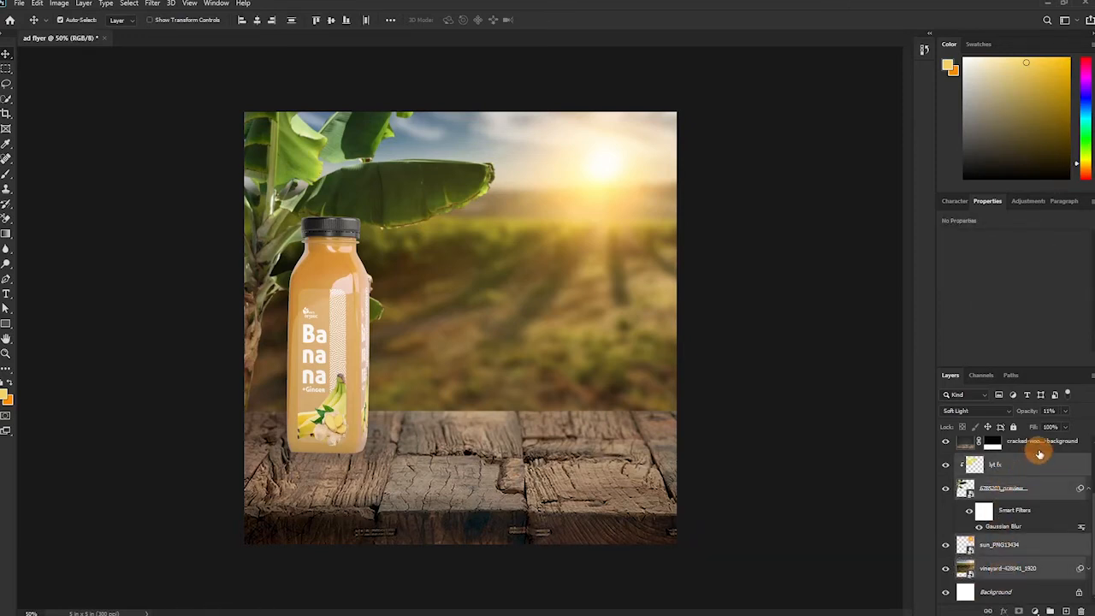
{"action": "left_click", "coordinate": [1039, 454]}
{"action": "scroll", "coordinate": [1044, 485], "scroll_direction": "up", "scroll_amount": 2}
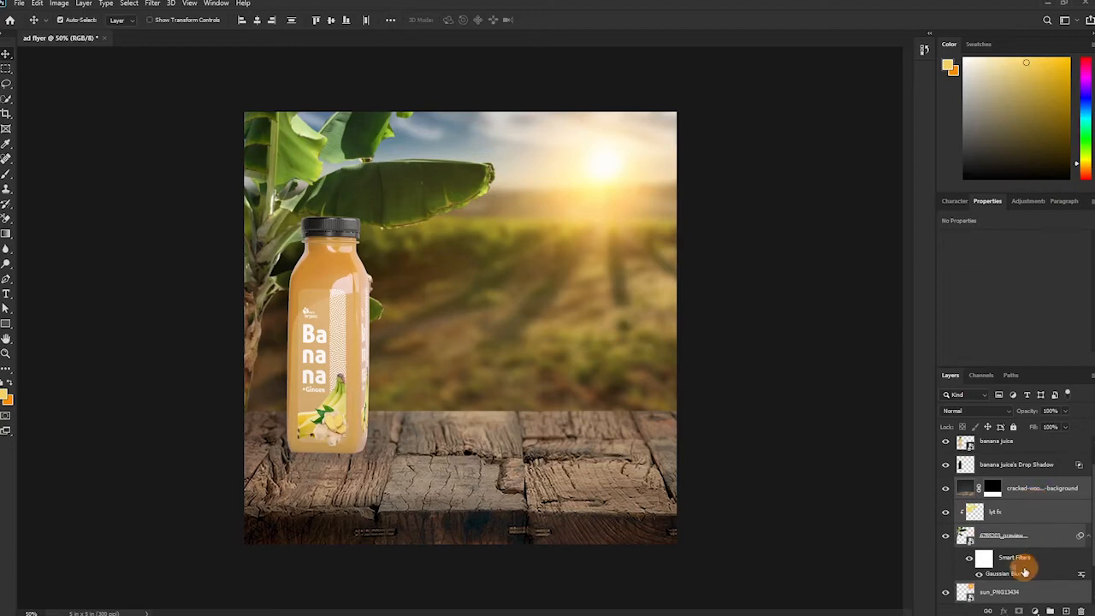
{"action": "key", "text": "ctrl+g"}
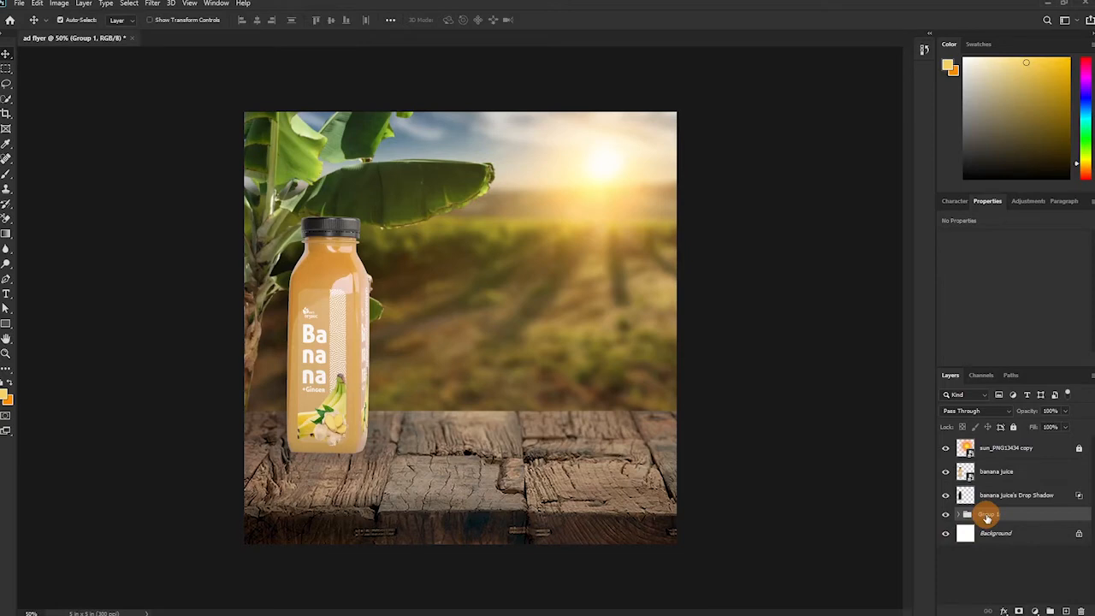
{"action": "double_click", "coordinate": [987, 515]}
{"action": "key", "text": "Return"}
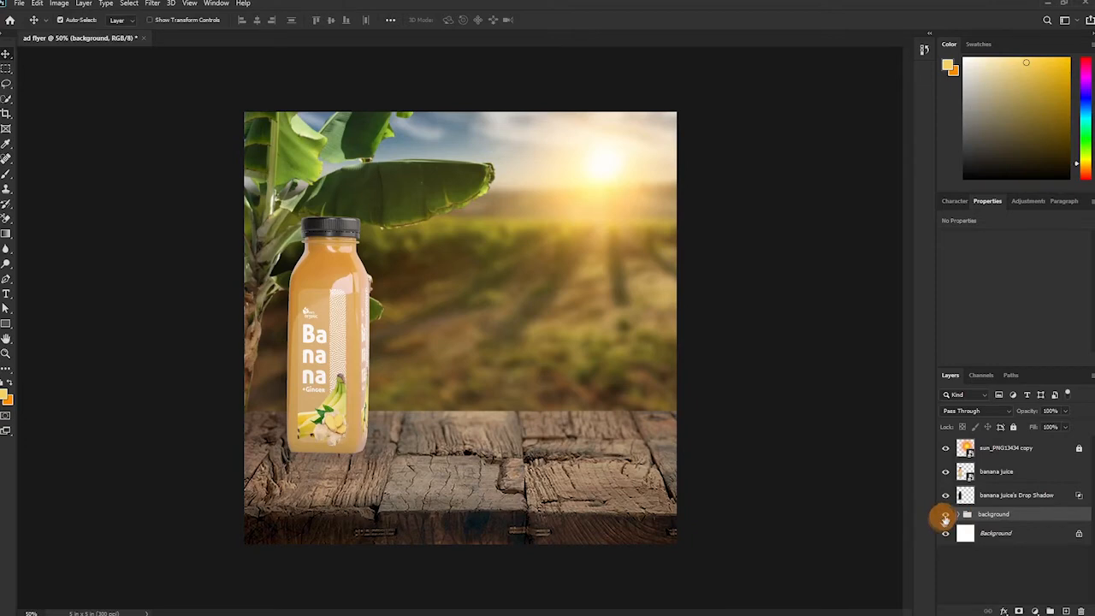
- Give the background group a red color label and check its contents by toggling its visibility
{"action": "right_click", "coordinate": [943, 520]}
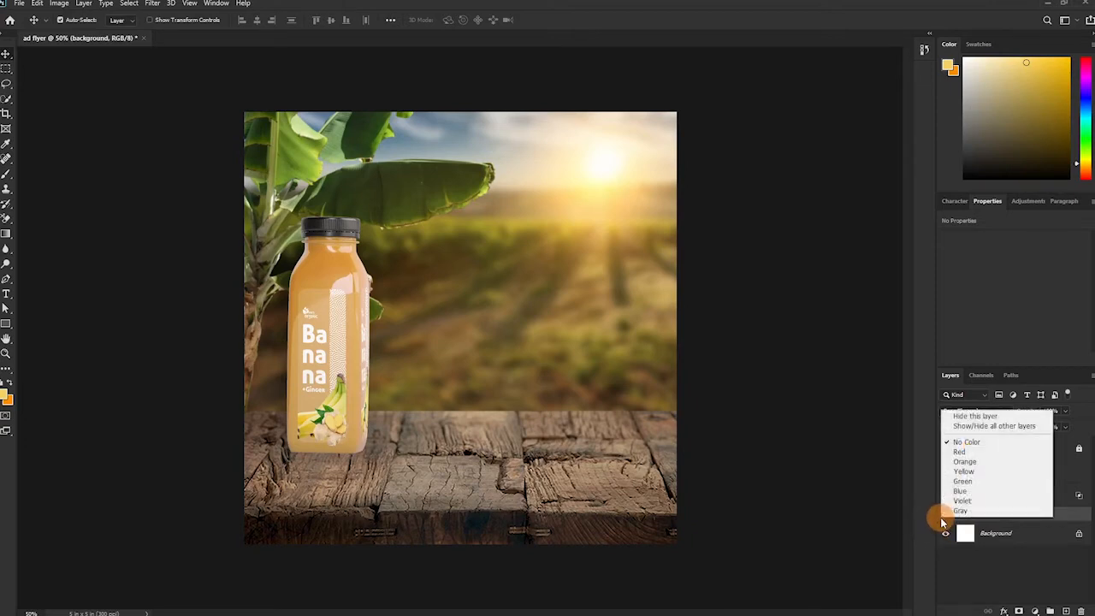
{"action": "left_click", "coordinate": [952, 451]}
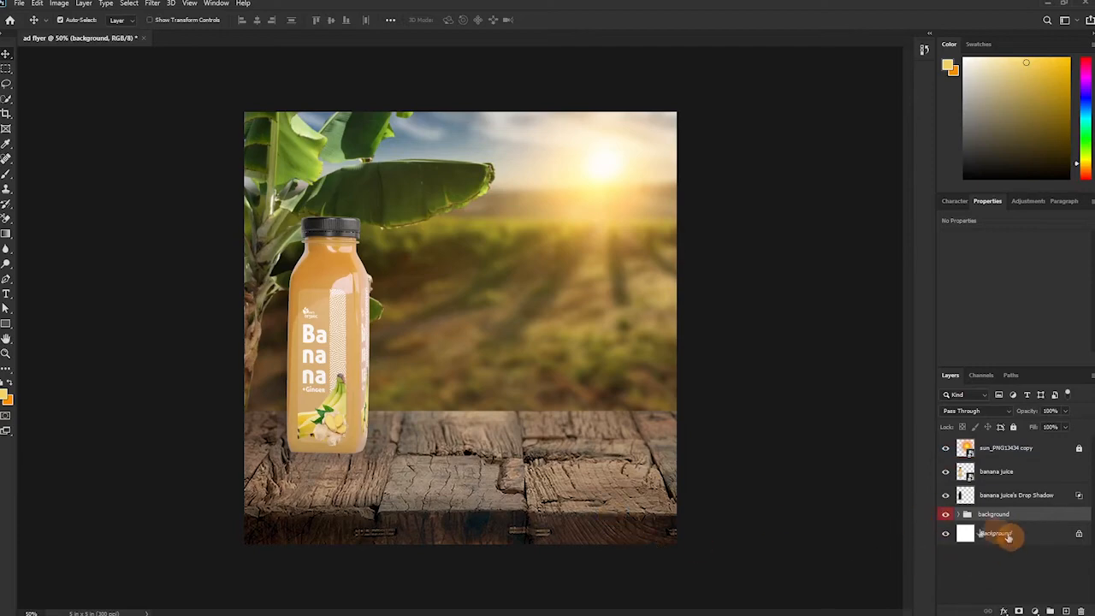
{"action": "left_click", "coordinate": [946, 515]}
{"action": "left_click", "coordinate": [947, 515]}
{"action": "left_click", "coordinate": [946, 515]}
{"action": "left_click", "coordinate": [946, 515]}
{"action": "left_click", "coordinate": [1006, 516]}
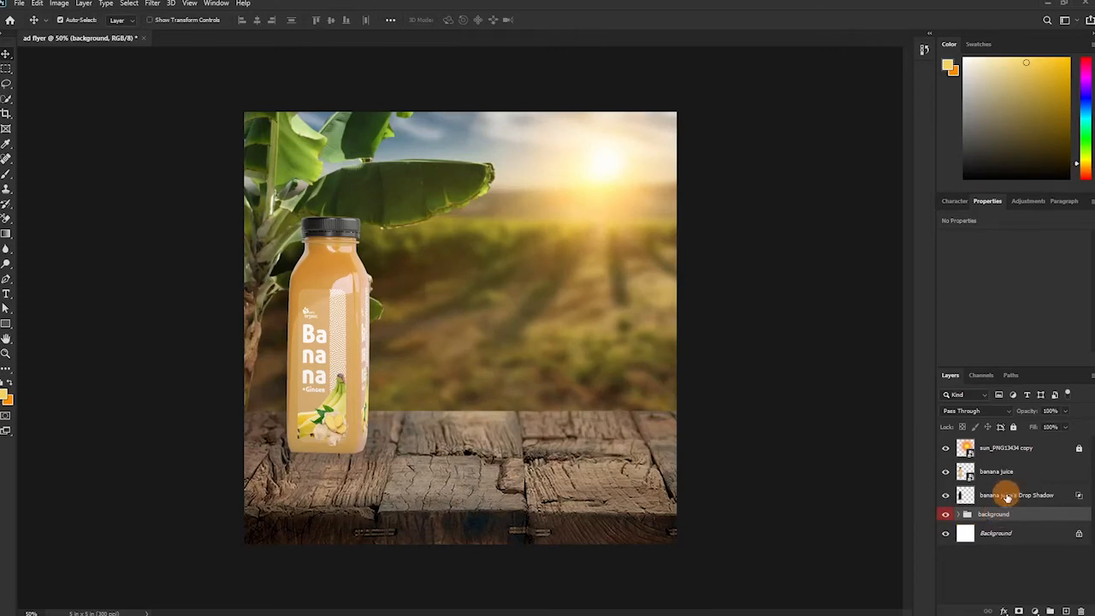
- Link the banana juice layer and its drop shadow layer together
{"action": "left_click", "coordinate": [1007, 491]}
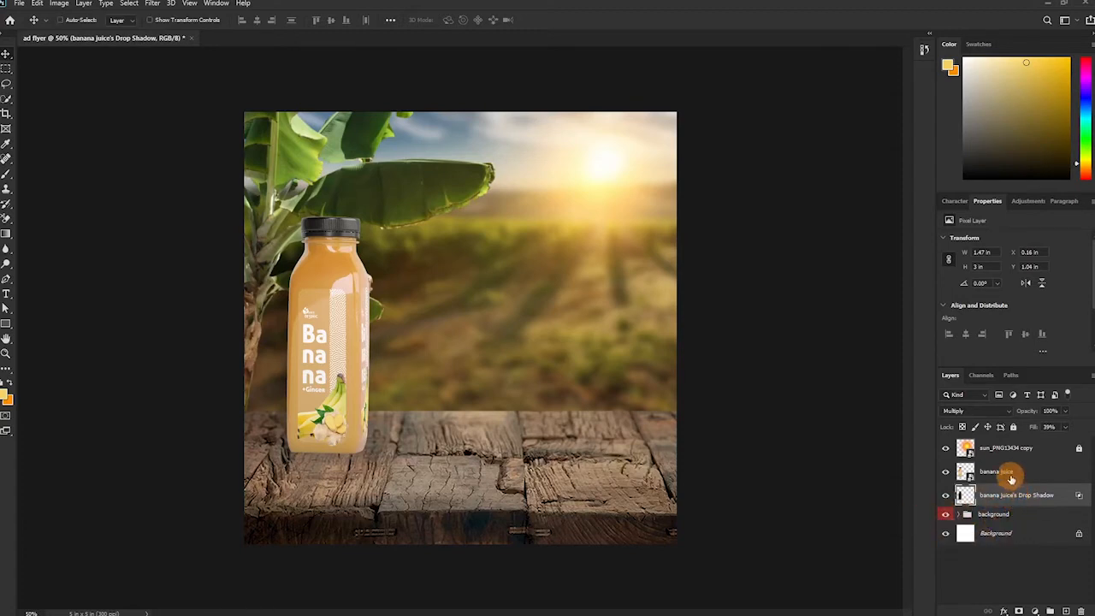
{"action": "left_click", "coordinate": [1012, 489], "text": "ctrl"}
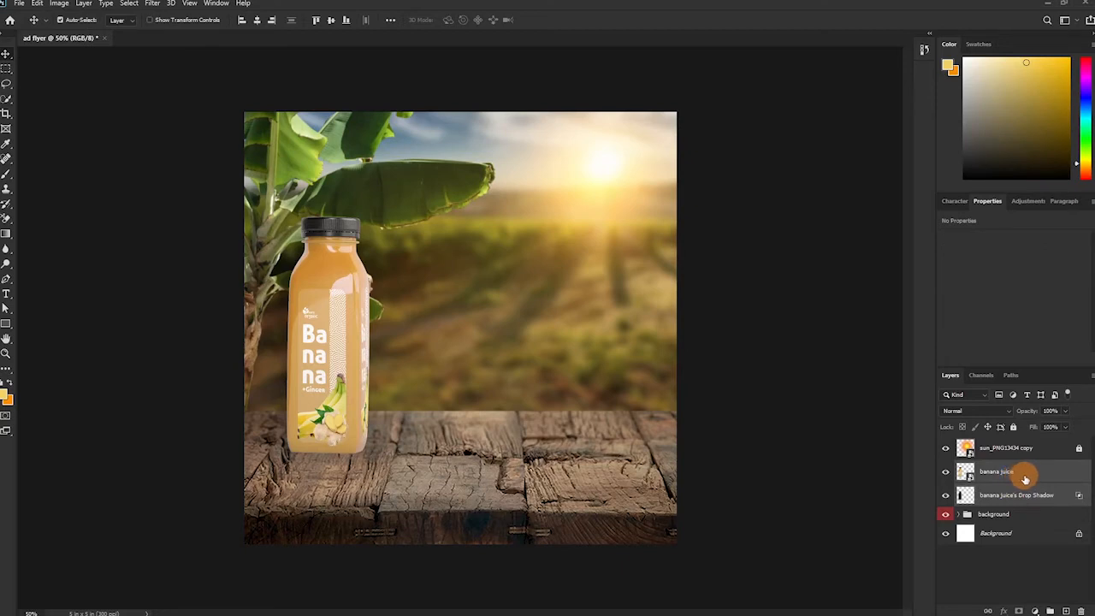
{"action": "right_click", "coordinate": [1027, 478]}
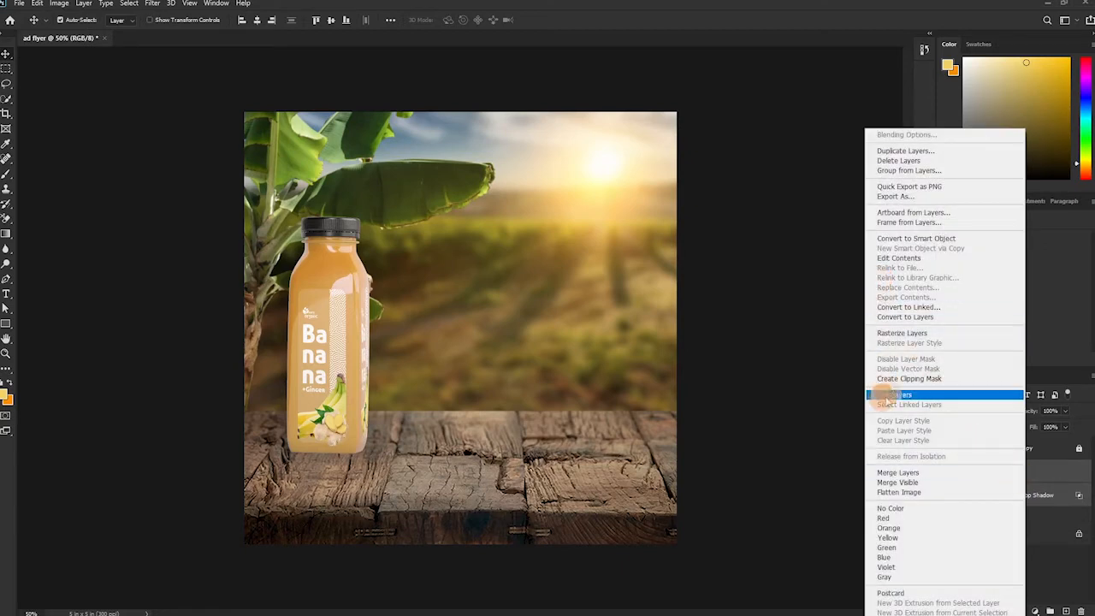
{"action": "left_click", "coordinate": [899, 395]}
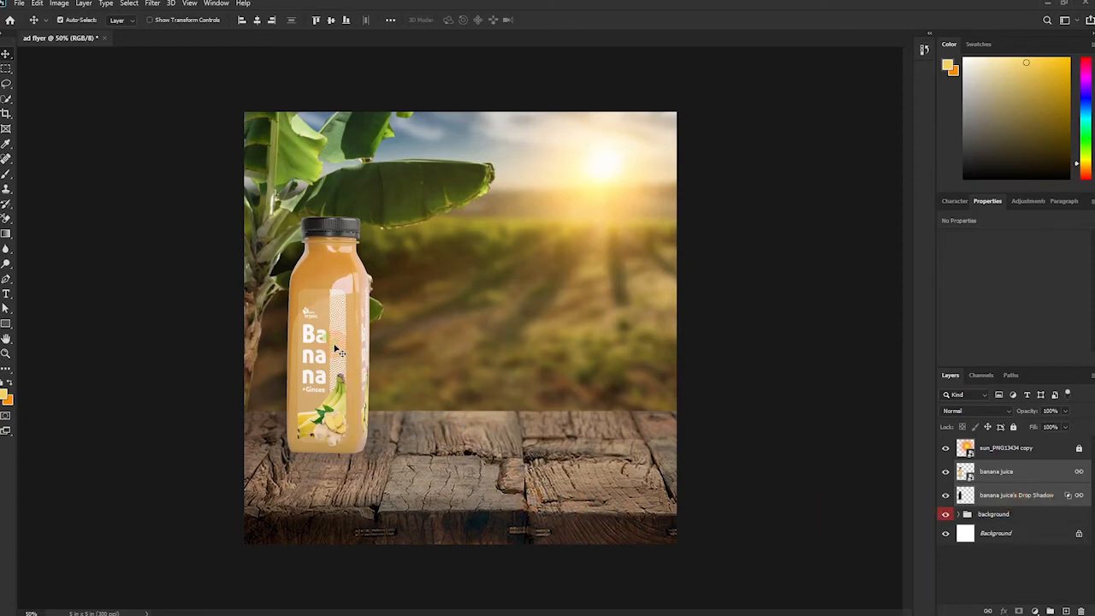
- Try moving the linked bottle and drop shadow to the flyer's center, and undo the move
{"action": "left_click_drag", "start_coordinate": [335, 346], "coordinate": [442, 378]}
{"action": "left_click", "coordinate": [855, 325]}
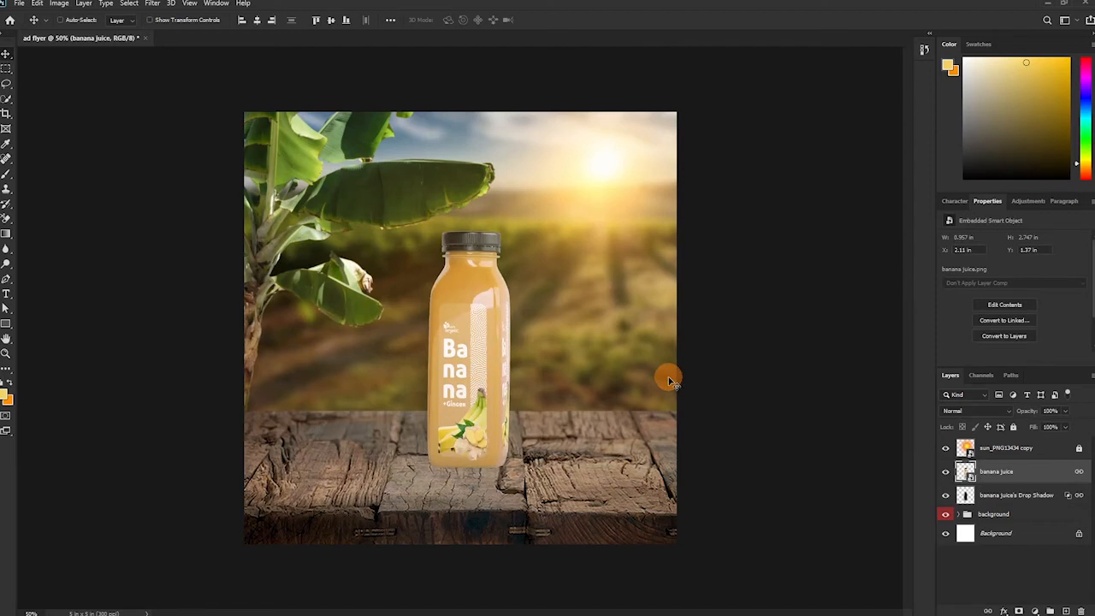
{"action": "key", "text": "ctrl+z"}
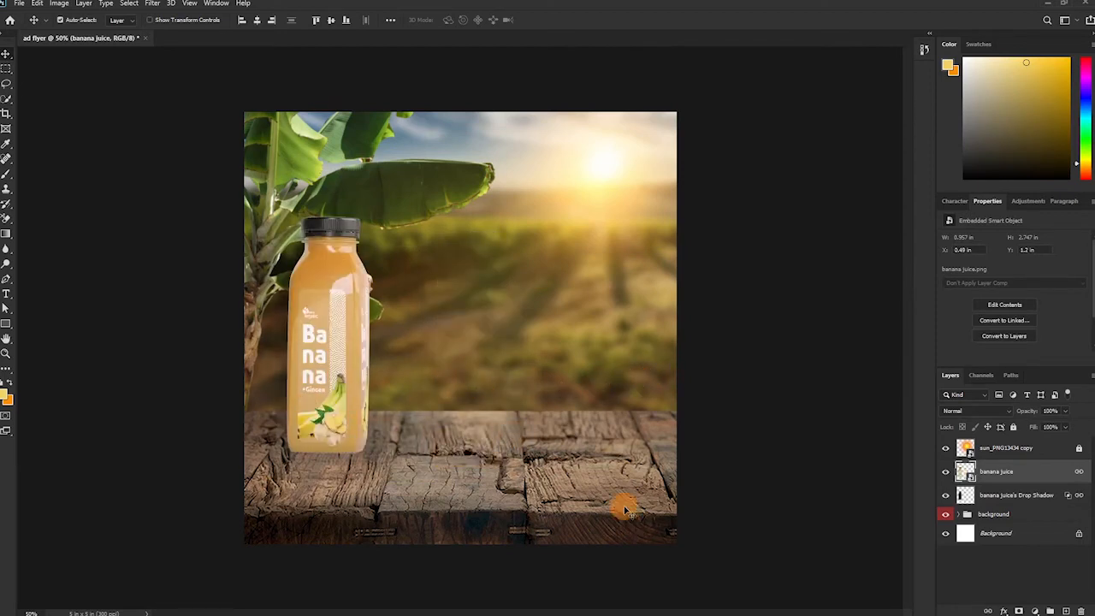
- Group the banana juice layer with its drop shadow layer and give the group an orange color label
{"action": "left_click", "coordinate": [1041, 493], "text": "shift"}
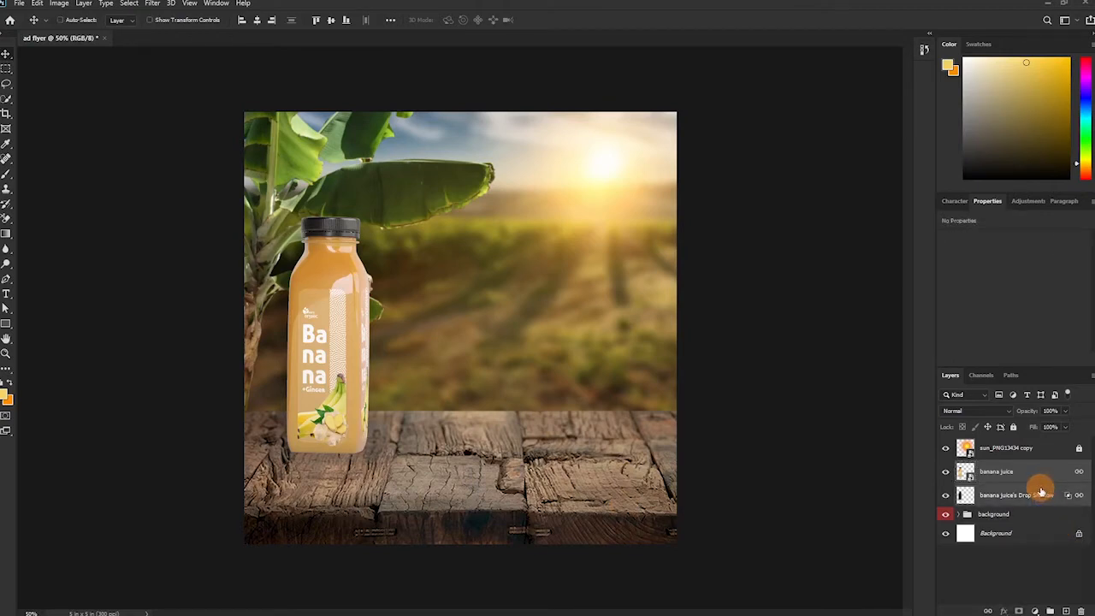
{"action": "key", "text": "ctrl+g"}
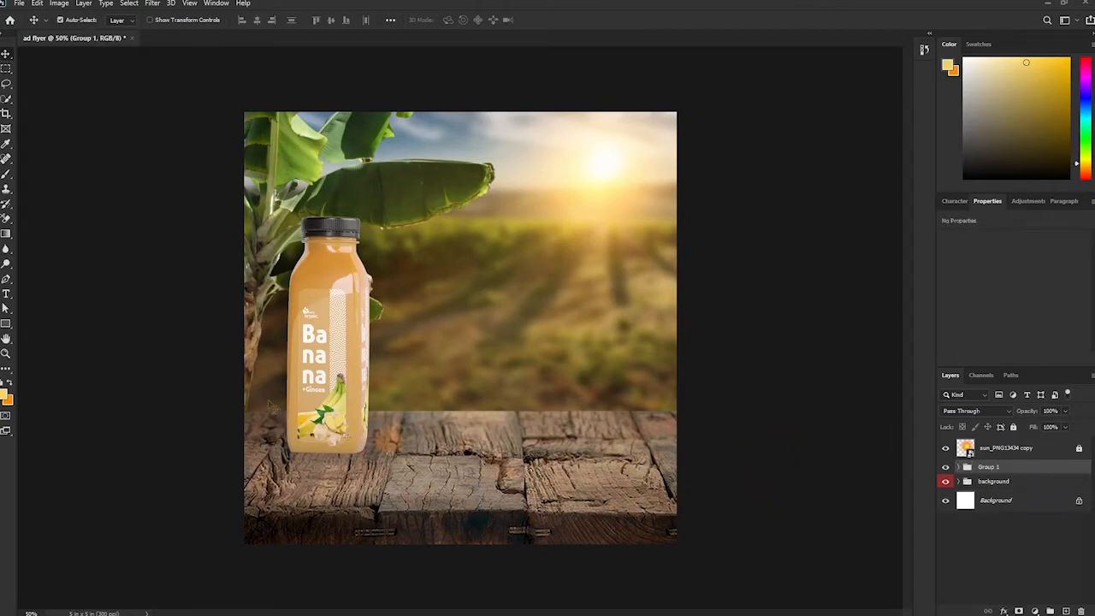
{"action": "right_click", "coordinate": [948, 466]}
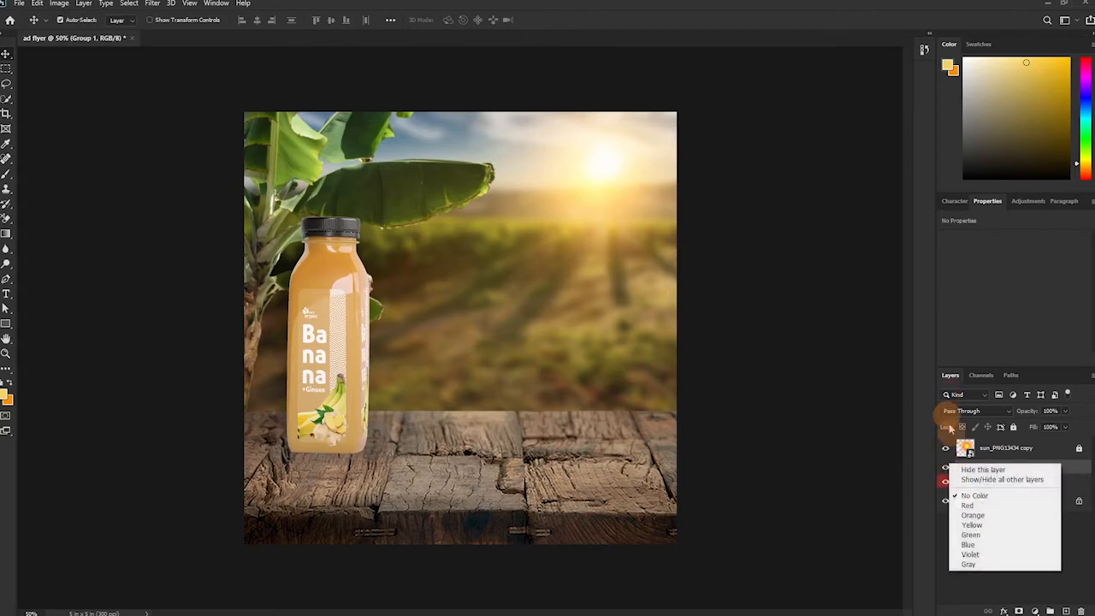
{"action": "left_click", "coordinate": [957, 516]}
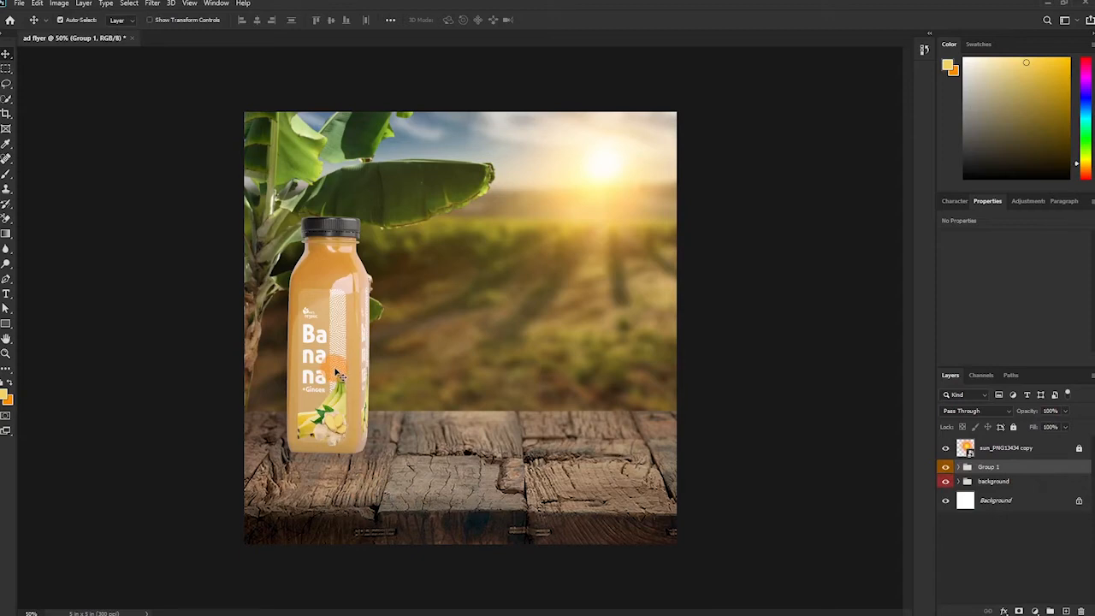
- Shift the bottle and shadow slightly down on the tabletop and add an empty layer above the drop shadow layer
{"action": "left_click_drag", "start_coordinate": [333, 420], "coordinate": [330, 429]}
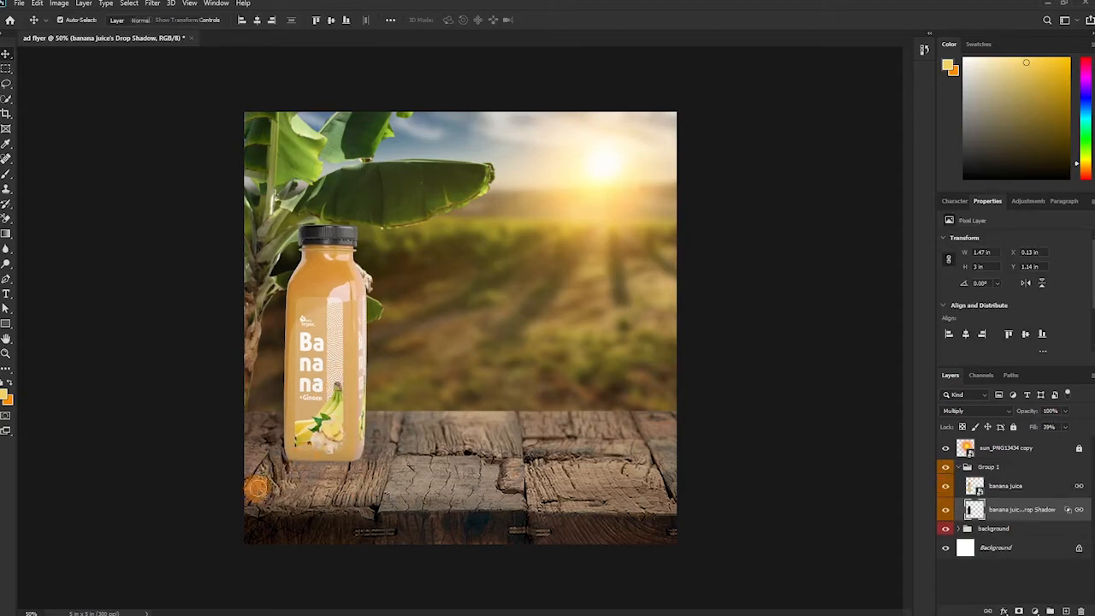
{"action": "key", "text": "b"}
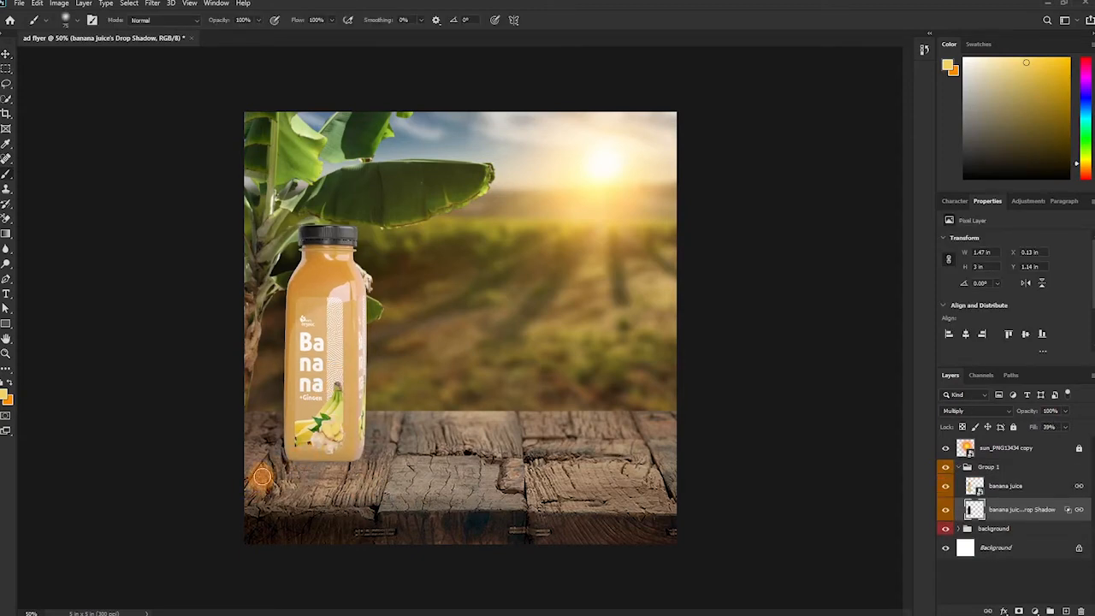
{"action": "left_click", "coordinate": [1066, 610]}
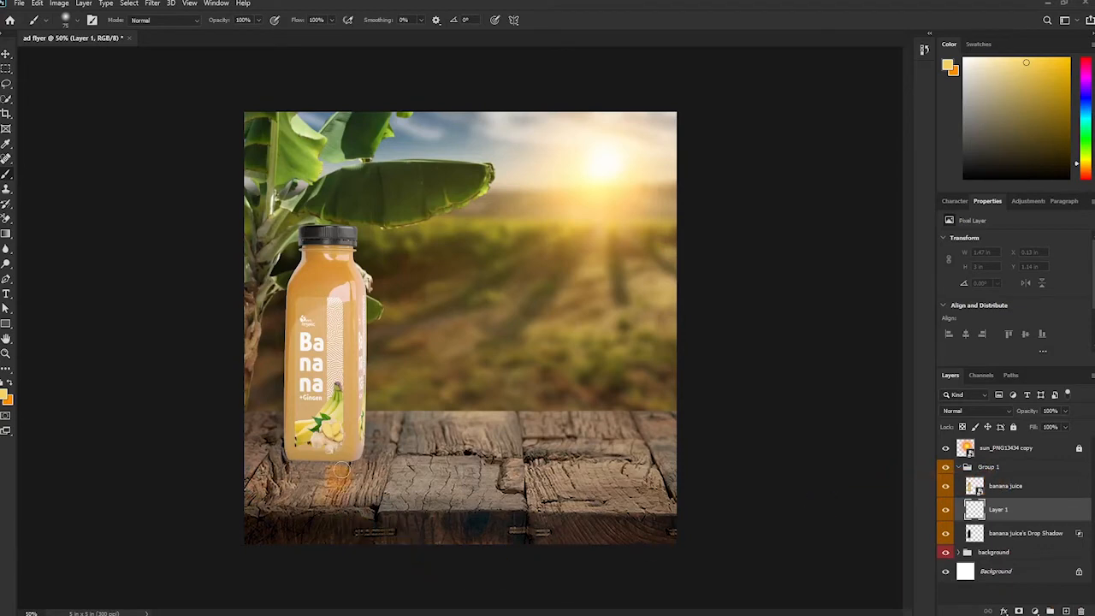
- Undo a yellow test brush stroke at the bottle's base and set the foreground color to black (000000)
{"action": "mouse_move", "coordinate": [382, 452]}
{"action": "left_mouse_down"}
{"action": "mouse_move", "coordinate": [322, 464]}
{"action": "mouse_move", "coordinate": [341, 461]}
{"action": "left_mouse_up"}
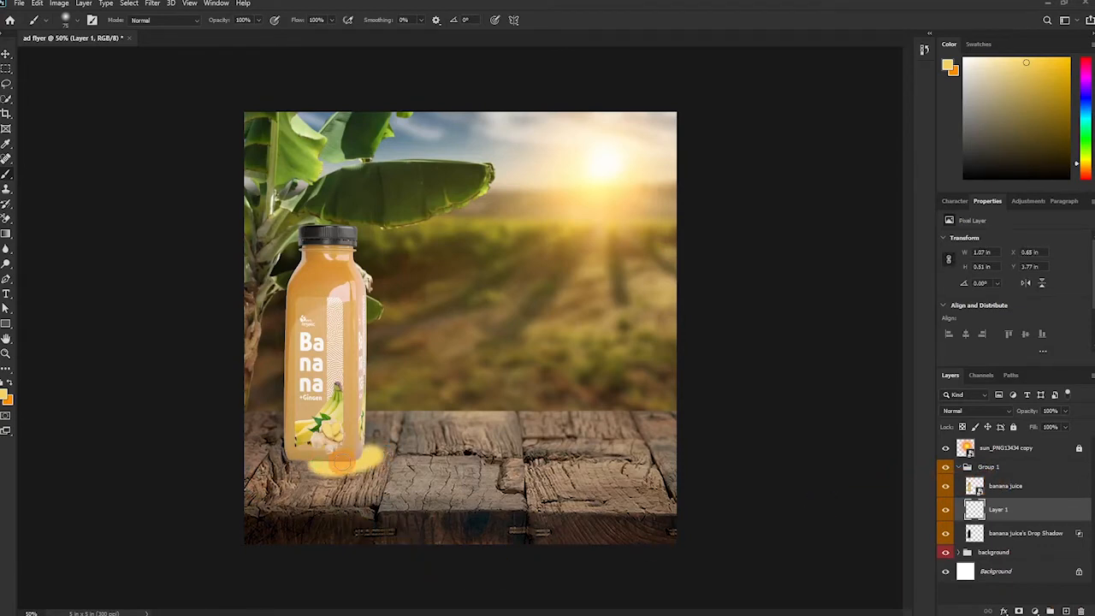
{"action": "key", "text": "ctrl+z"}
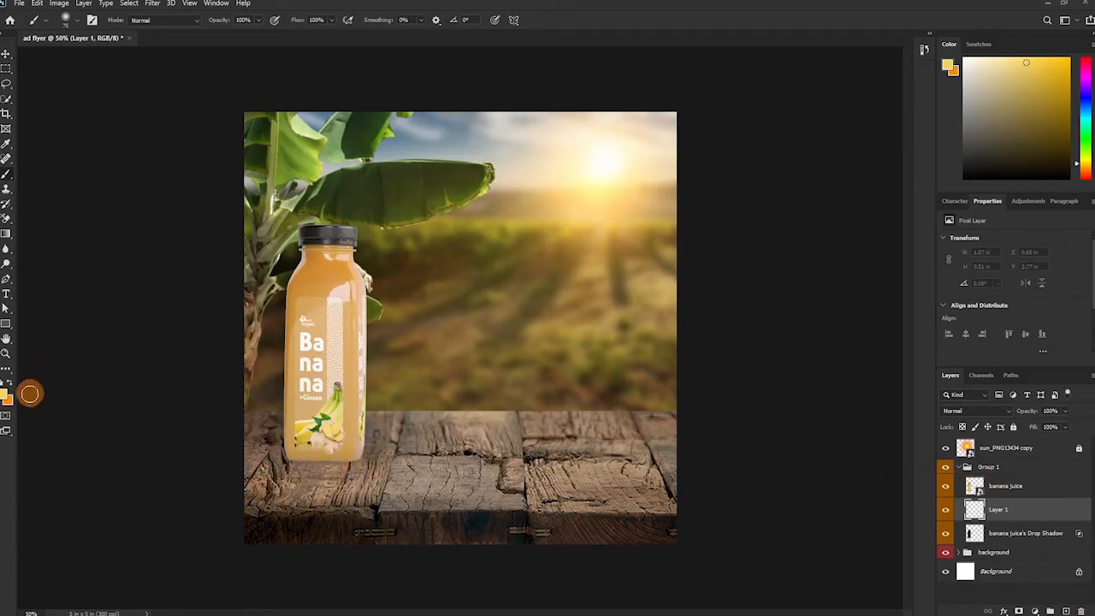
{"action": "left_click", "coordinate": [6, 395]}
{"action": "left_click_drag", "start_coordinate": [821, 286], "coordinate": [608, 356]}
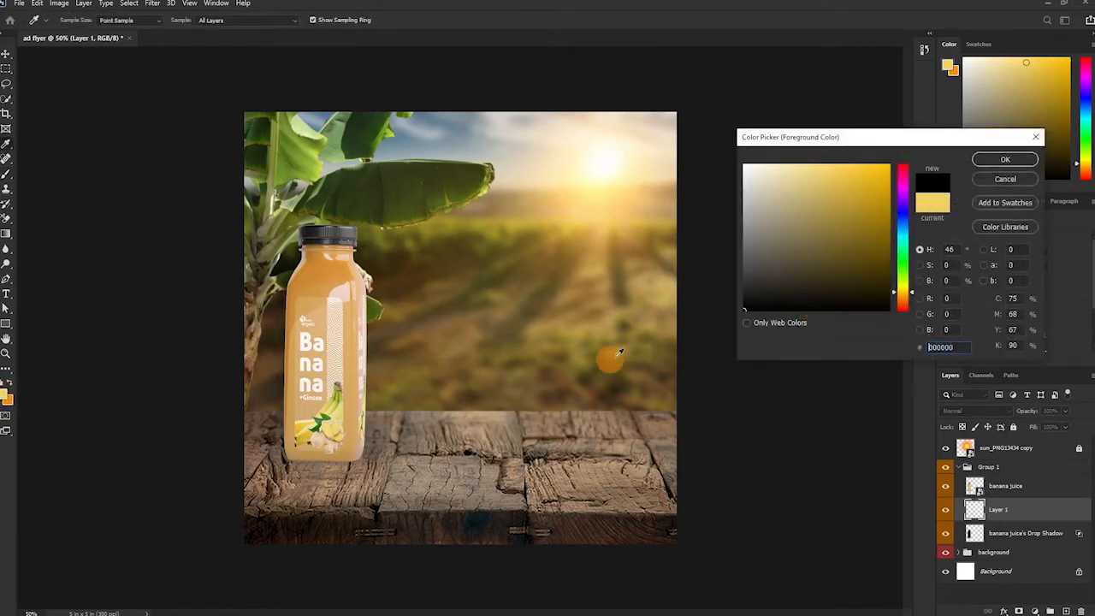
{"action": "left_click", "coordinate": [997, 161]}
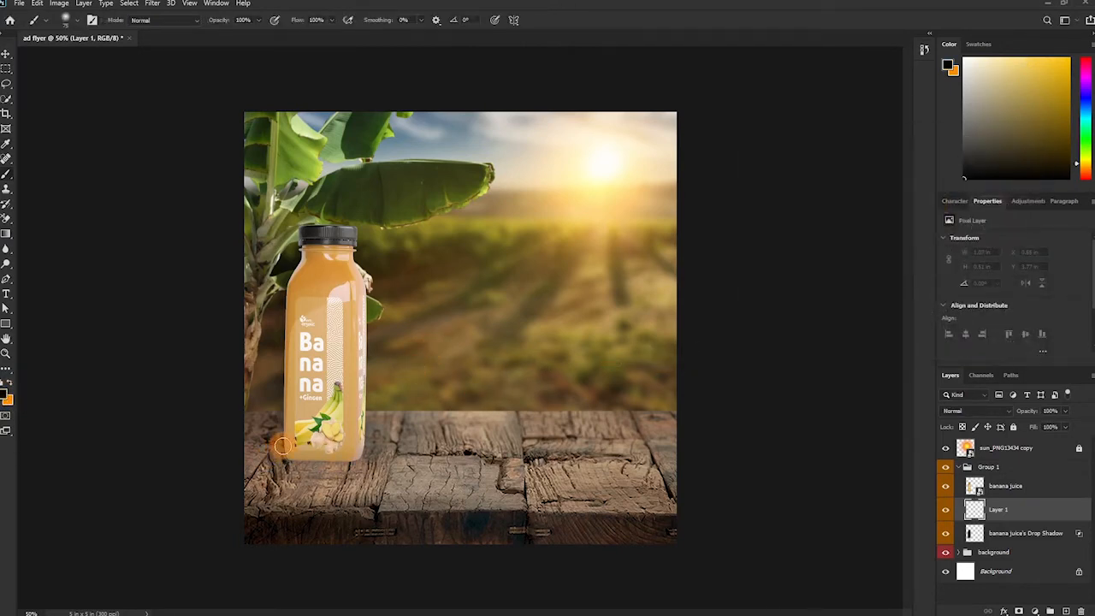
- Try a full-opacity black stroke under the bottle's base, undo it, and repaint the contact shadow with the brush at 22% opacity
{"action": "mouse_move", "coordinate": [281, 451]}
{"action": "left_mouse_down"}
{"action": "mouse_move", "coordinate": [332, 462]}
{"action": "mouse_move", "coordinate": [363, 454]}
{"action": "left_mouse_up"}
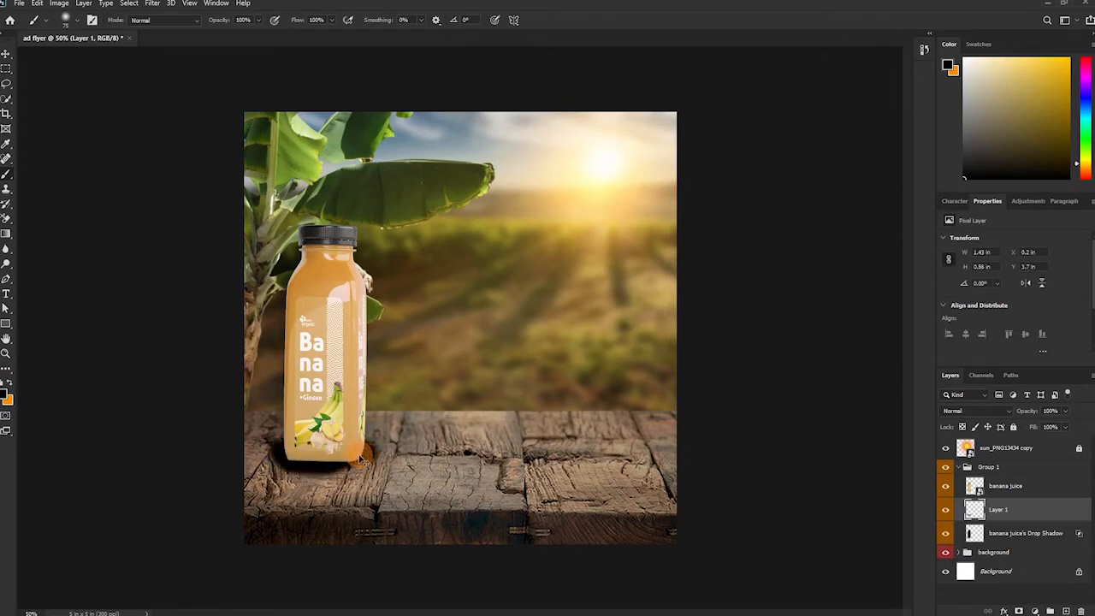
{"action": "key", "text": "ctrl+z"}
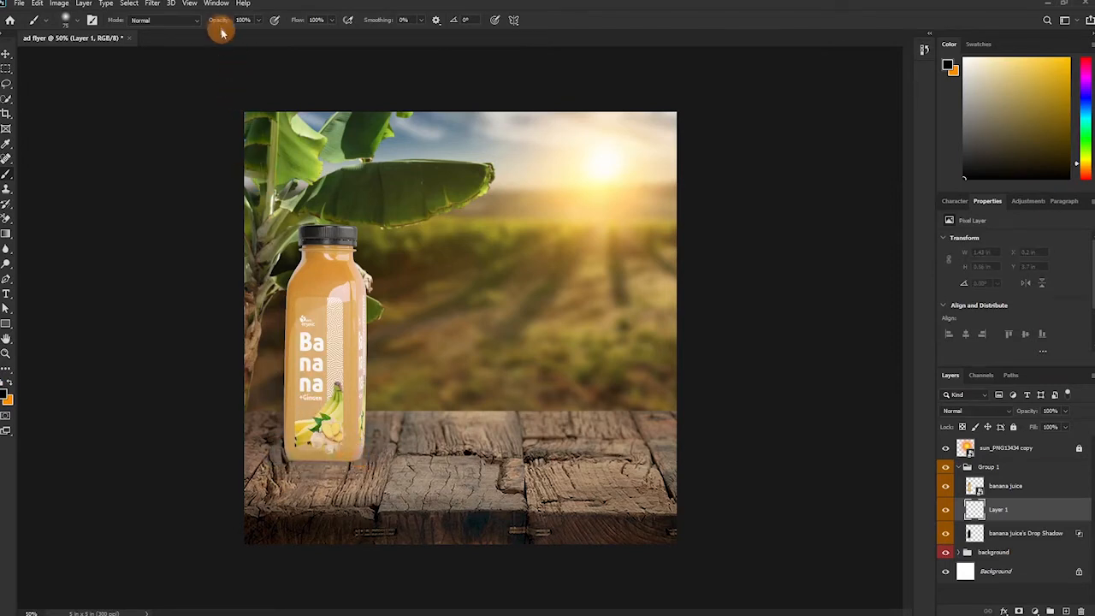
{"action": "mouse_move", "coordinate": [230, 32]}
{"action": "left_mouse_down"}
{"action": "mouse_move", "coordinate": [245, 29]}
{"action": "mouse_move", "coordinate": [215, 26]}
{"action": "left_mouse_up"}
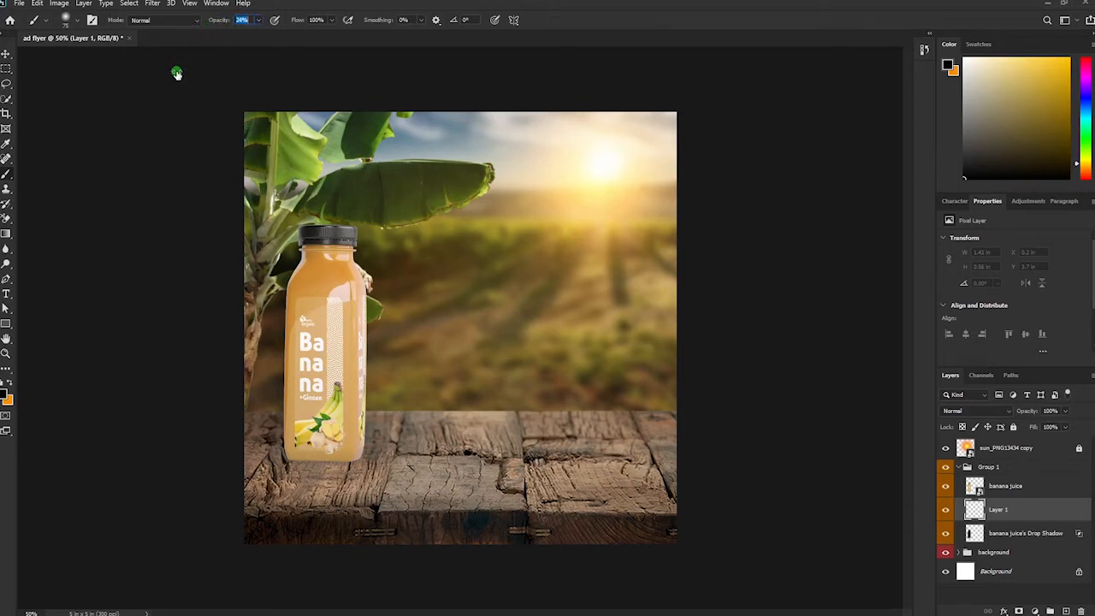
{"action": "left_click_drag", "start_coordinate": [172, 90], "coordinate": [178, 94]}
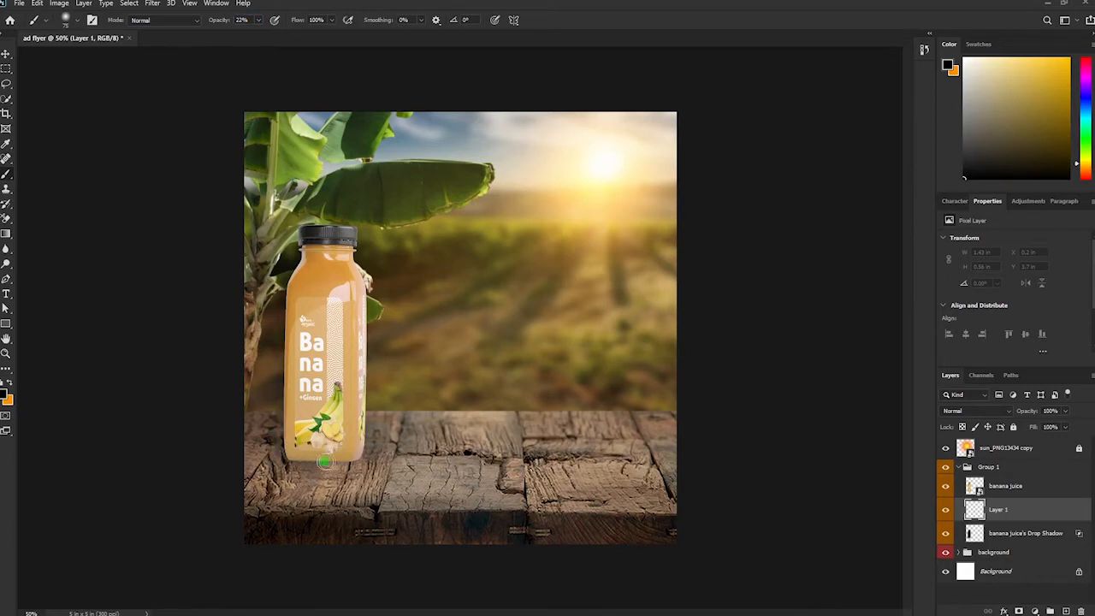
{"action": "mouse_move", "coordinate": [356, 459]}
{"action": "left_mouse_down"}
{"action": "mouse_move", "coordinate": [272, 444]}
{"action": "mouse_move", "coordinate": [369, 443]}
{"action": "mouse_move", "coordinate": [231, 456]}
{"action": "mouse_move", "coordinate": [326, 455]}
{"action": "left_mouse_up"}
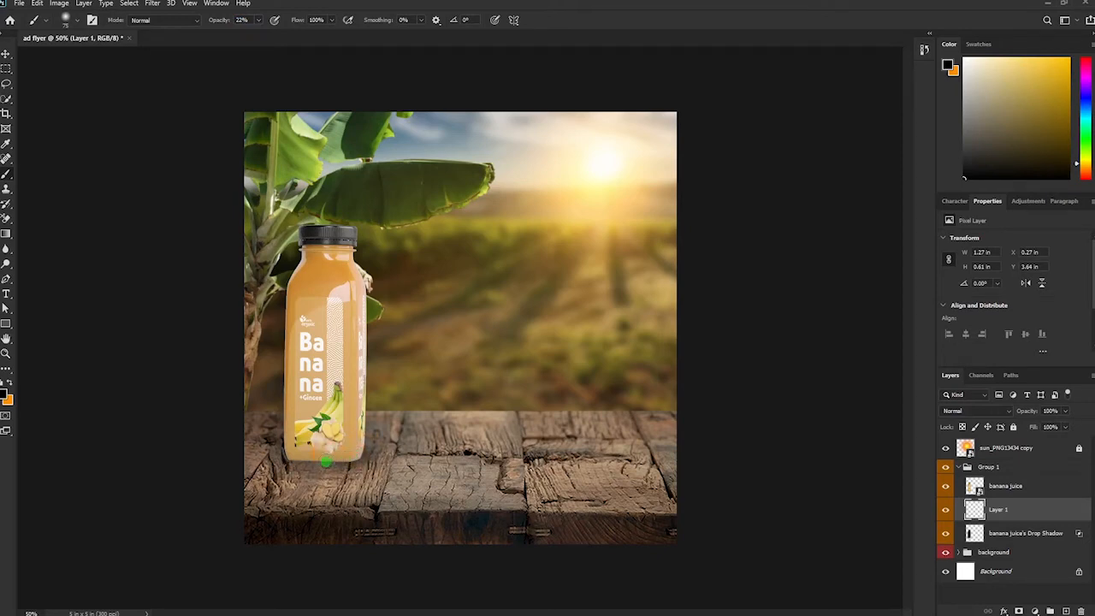
- Paint a soft black shadow under the bottle's base at 22% brush opacity and transform it to about 1.24 × 0.73 in
{"action": "mouse_move", "coordinate": [297, 462]}
{"action": "left_mouse_down"}
{"action": "mouse_move", "coordinate": [216, 432]}
{"action": "mouse_move", "coordinate": [297, 471]}
{"action": "mouse_move", "coordinate": [229, 451]}
{"action": "mouse_move", "coordinate": [278, 451]}
{"action": "mouse_move", "coordinate": [242, 453]}
{"action": "mouse_move", "coordinate": [250, 424]}
{"action": "left_mouse_up"}
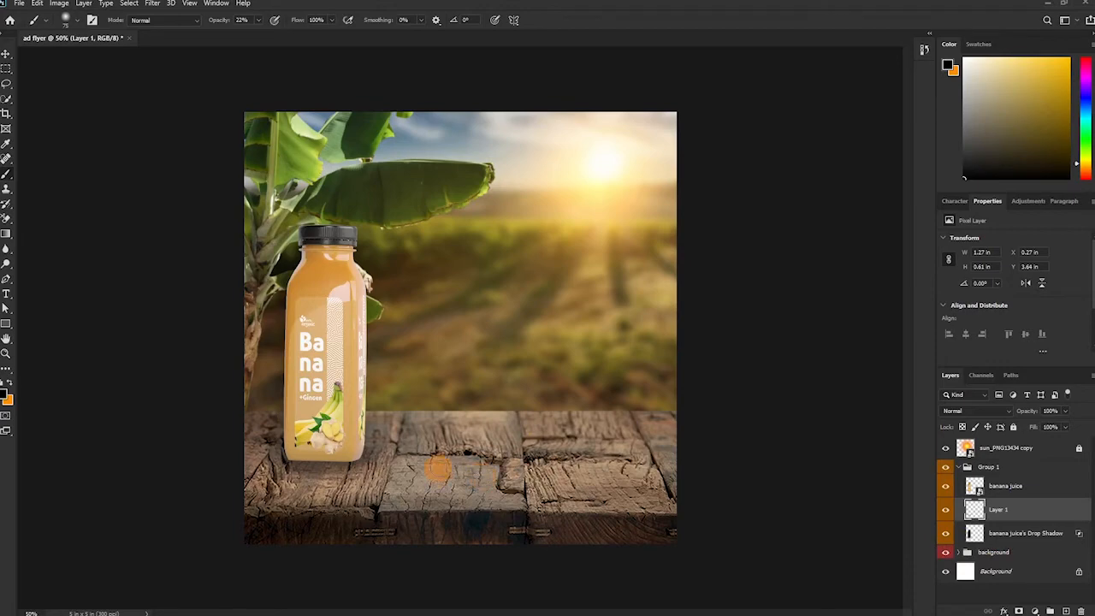
{"action": "key", "text": "v"}
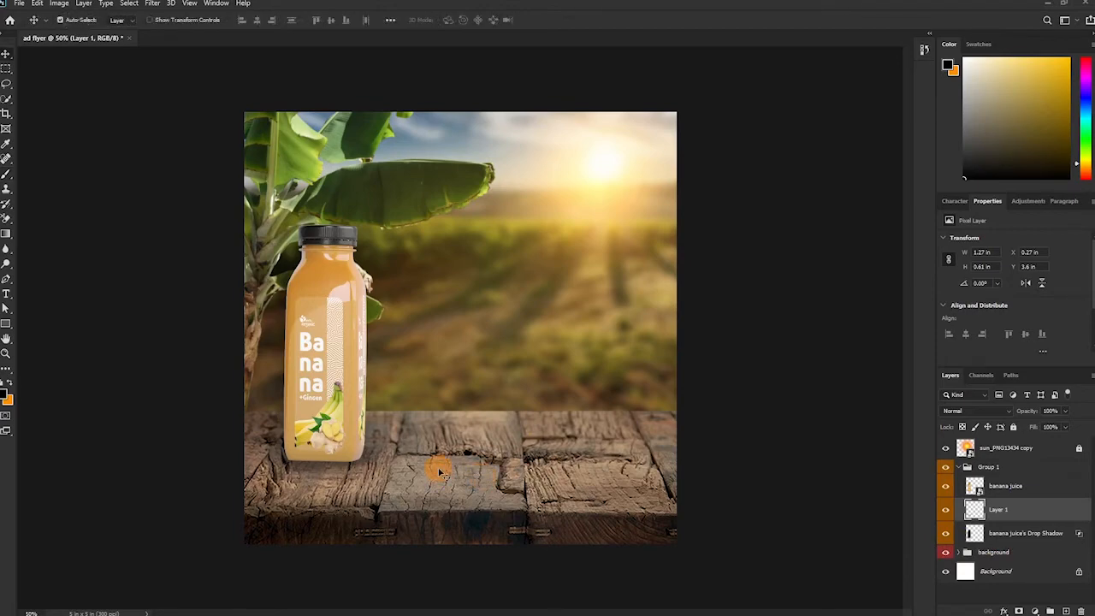
{"action": "key", "text": "ctrl+r"}
{"action": "key", "text": "ctrl+t"}
{"action": "left_click_drag", "start_coordinate": [382, 454], "coordinate": [377, 456]}
{"action": "left_click_drag", "start_coordinate": [324, 481], "coordinate": [325, 486]}
{"action": "left_click_drag", "start_coordinate": [325, 428], "coordinate": [325, 423]}
{"action": "left_click_drag", "start_coordinate": [378, 454], "coordinate": [337, 422]}
{"action": "key", "text": "Return"}
- Set the bottle's painted shadow layer to 85% opacity and rename it as shadow layer
{"action": "left_click_drag", "start_coordinate": [1029, 413], "coordinate": [1016, 414]}
{"action": "left_click", "coordinate": [958, 552]}
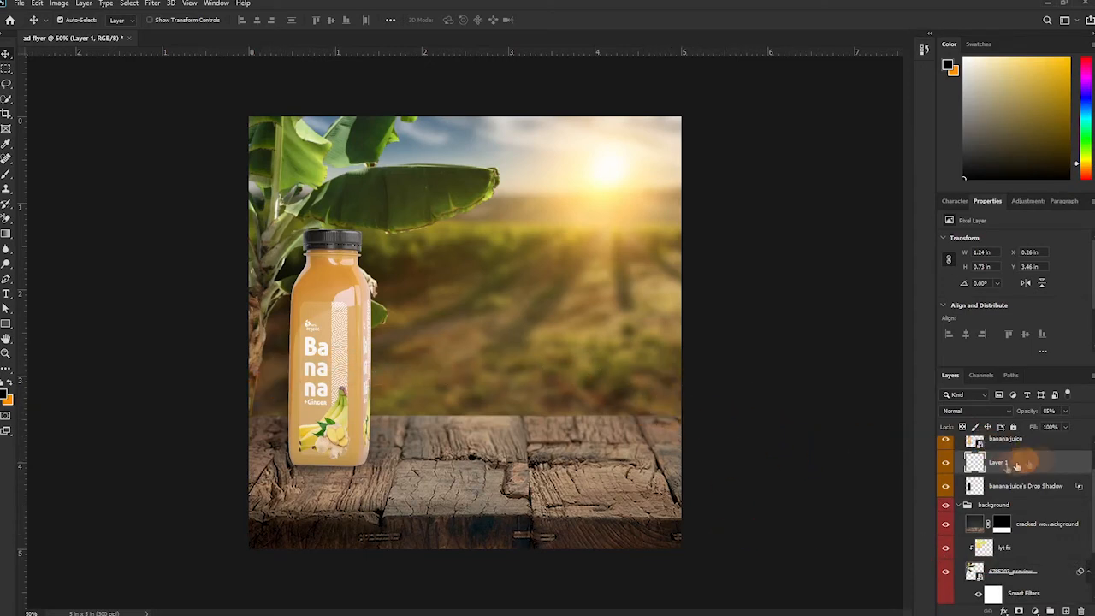
{"action": "left_click", "coordinate": [991, 460]}
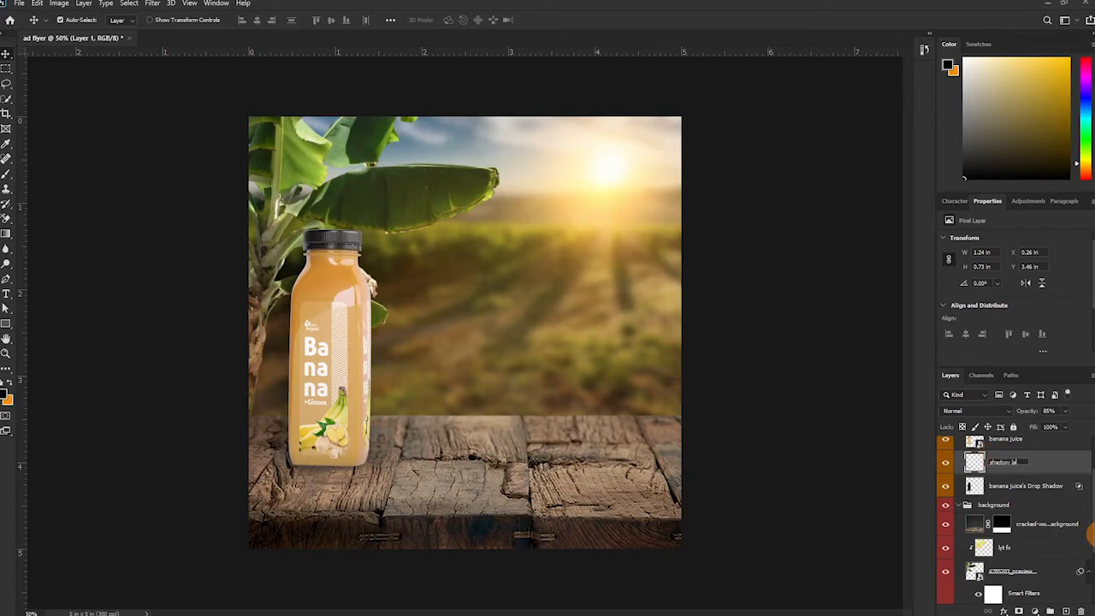
{"action": "key", "text": "Return"}
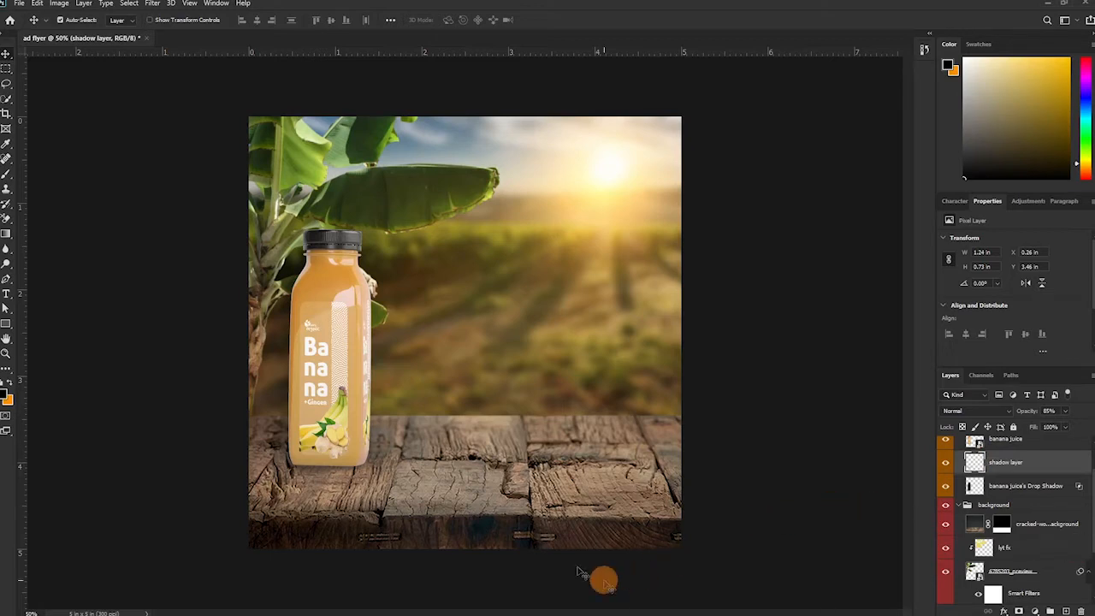
- Add a new layer above the cracked wood layer and brush a soft black shadow along the table's back edge
{"action": "scroll", "coordinate": [1009, 578], "scroll_direction": "down", "scroll_amount": 3}
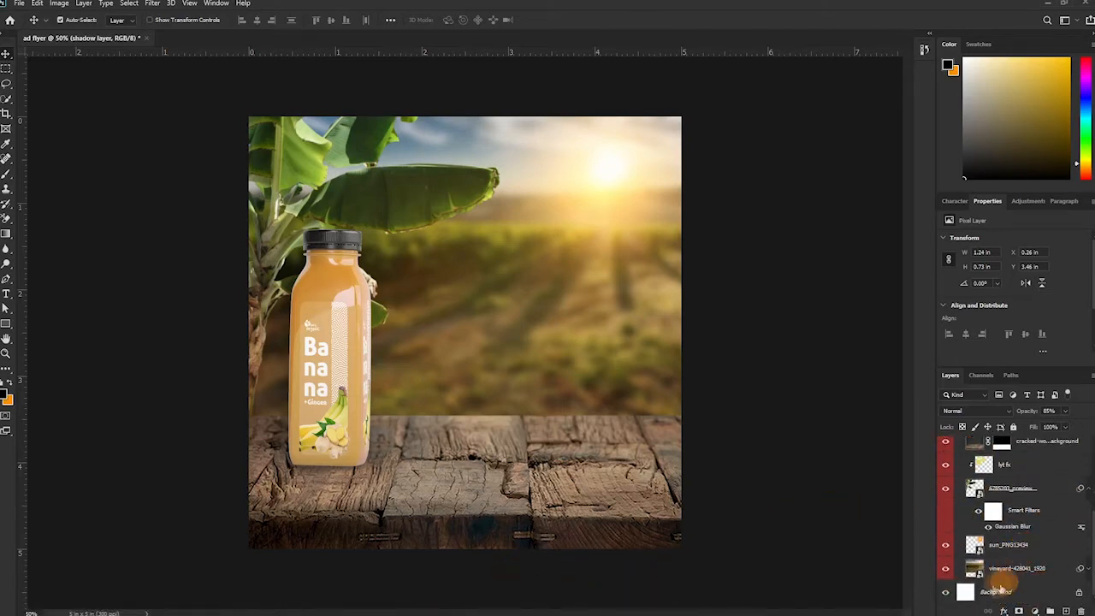
{"action": "scroll", "coordinate": [1018, 556], "scroll_direction": "up", "scroll_amount": 3}
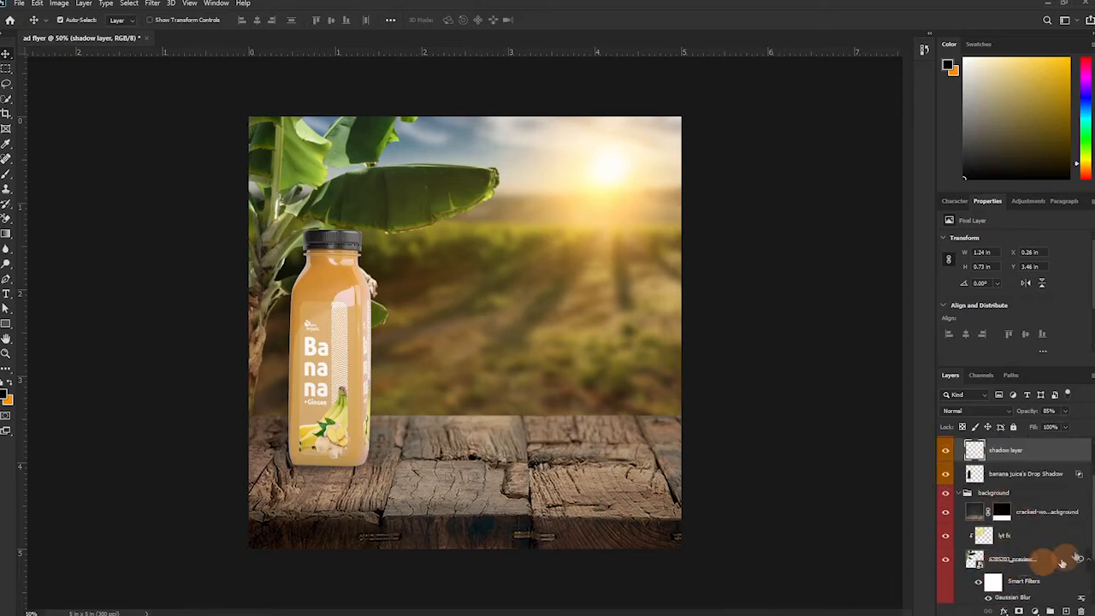
{"action": "left_click", "coordinate": [1058, 512]}
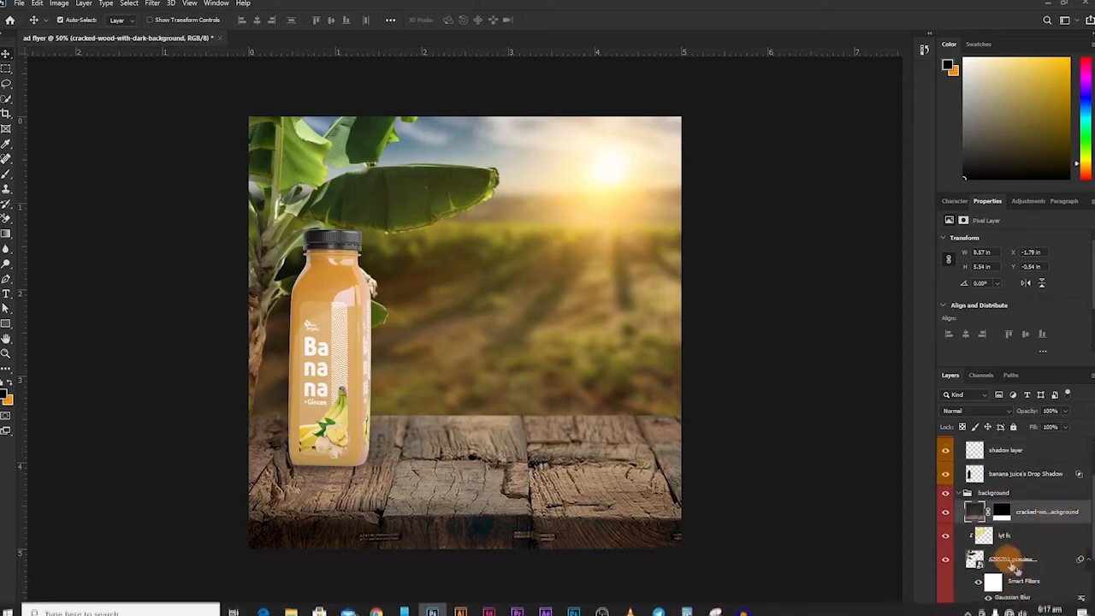
{"action": "left_click", "coordinate": [1066, 611]}
{"action": "key", "text": "b"}
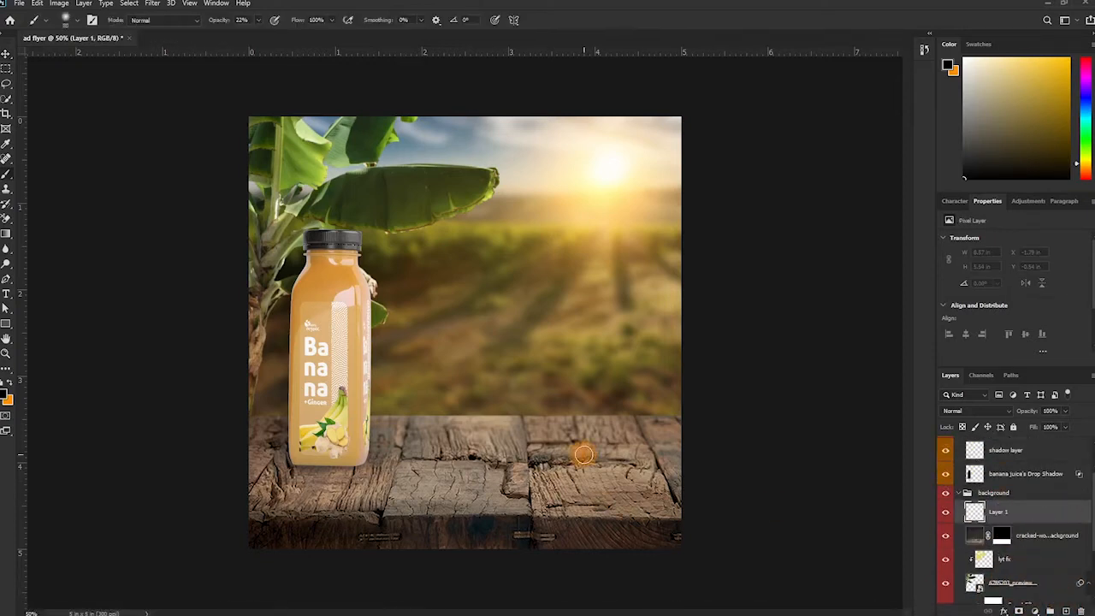
{"action": "left_click_drag", "start_coordinate": [569, 419], "coordinate": [186, 409]}
- Clip the new shadow layer to the cracked wood layer and set its opacity to 70%
{"action": "left_click", "coordinate": [974, 523], "text": "alt"}
{"action": "left_click_drag", "start_coordinate": [1031, 413], "coordinate": [1008, 415]}
{"action": "left_click", "coordinate": [945, 512]}
{"action": "left_click", "coordinate": [946, 511]}
- Shift the table shadow slightly upward and warp its lower edge into a downward curve
{"action": "key", "text": "v"}
{"action": "left_click_drag", "start_coordinate": [527, 412], "coordinate": [532, 402]}
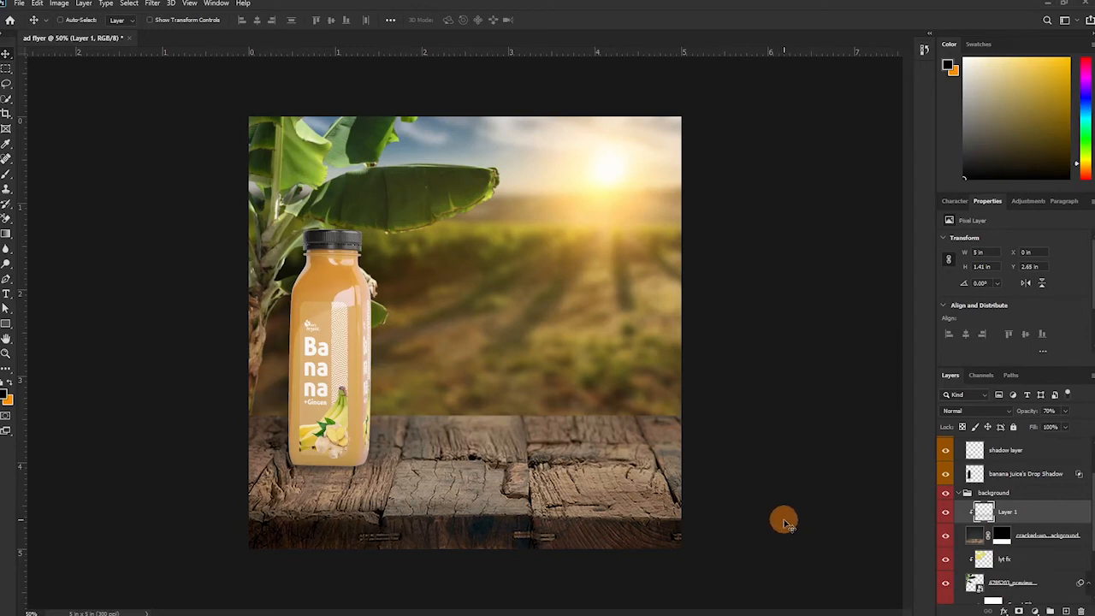
{"action": "key", "text": "ctrl+t"}
{"action": "left_click", "coordinate": [510, 20]}
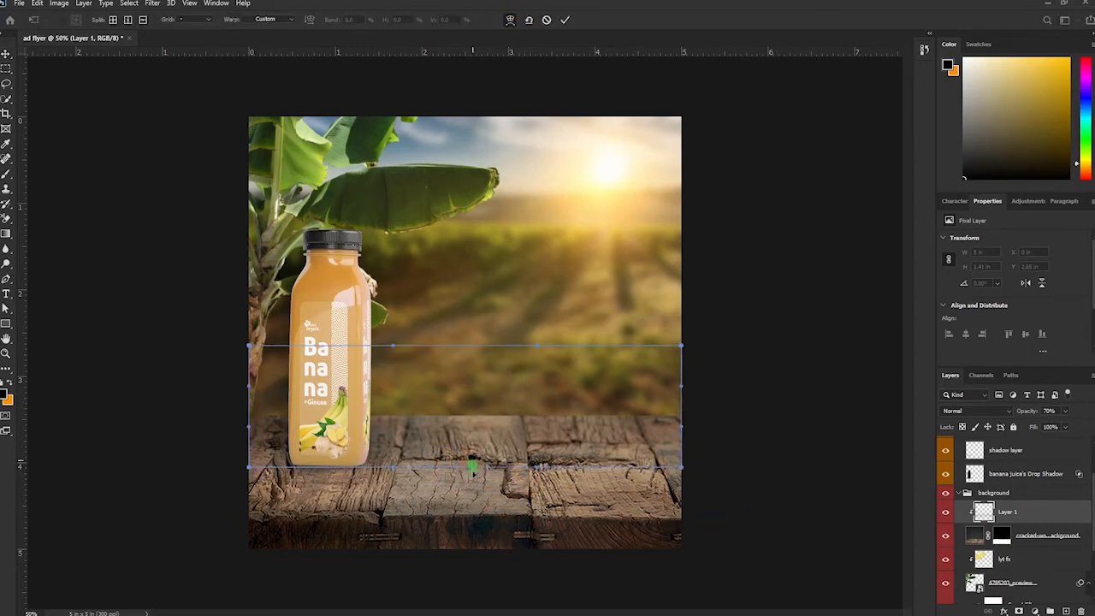
{"action": "left_click_drag", "start_coordinate": [473, 468], "coordinate": [473, 481]}
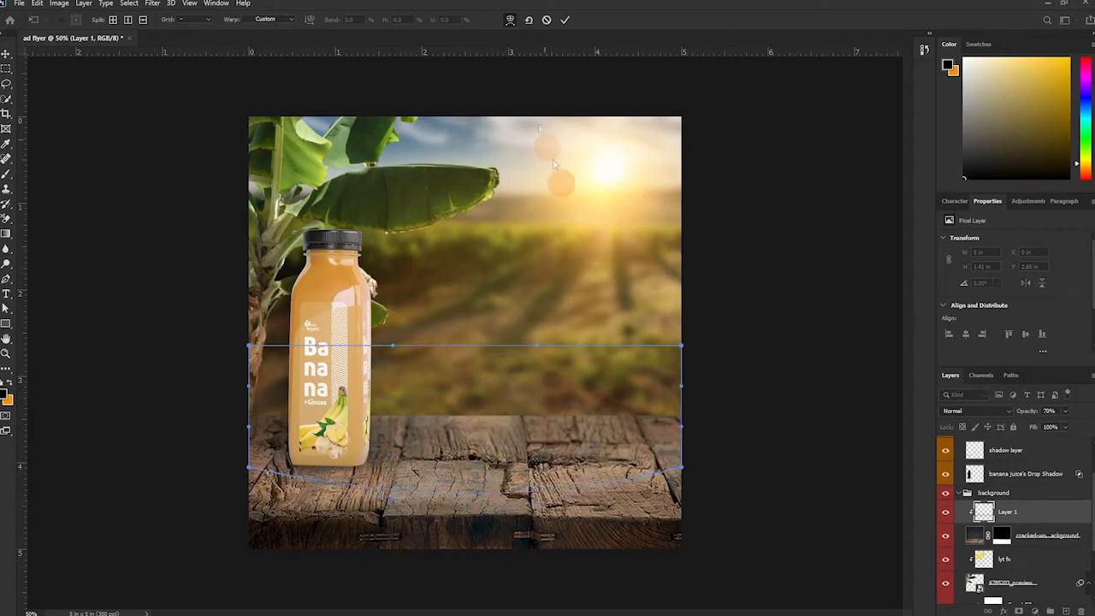
{"action": "left_click", "coordinate": [564, 21]}
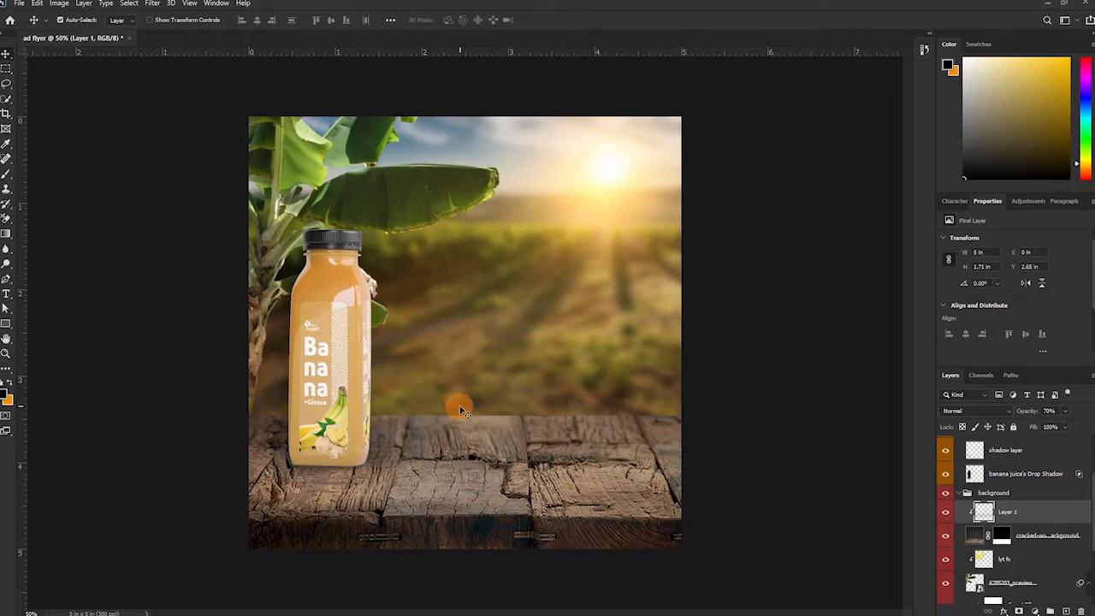
- Place the juice glass image from File Explorer's banana ad flyer folder beside the bottle at about 1.36 × 2.51 in
{"action": "left_click", "coordinate": [432, 605]}
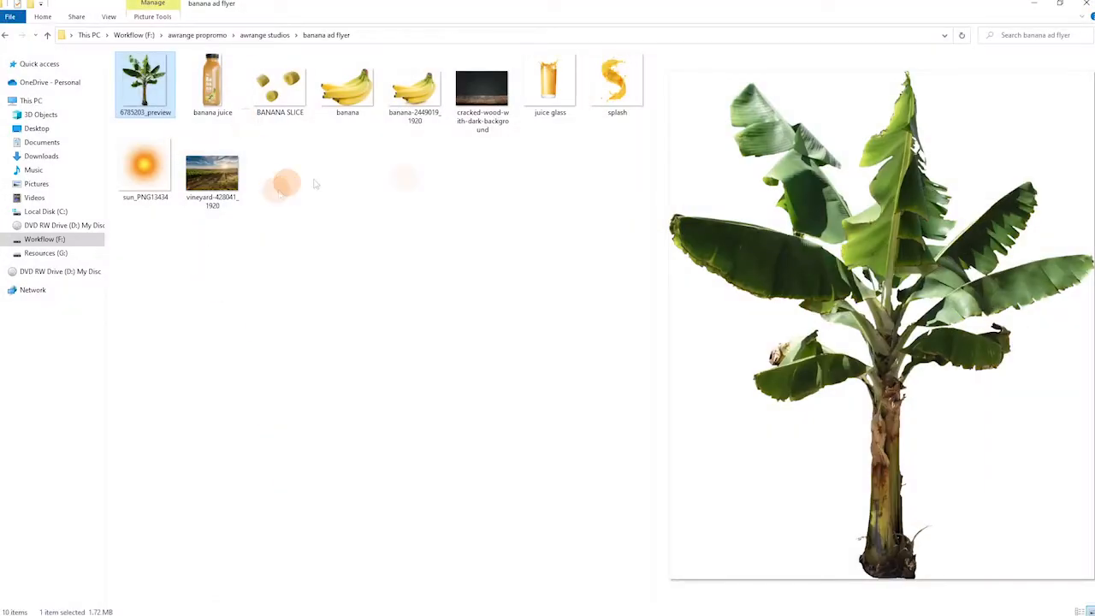
{"action": "left_click", "coordinate": [550, 82]}
{"action": "left_click_drag", "start_coordinate": [552, 86], "coordinate": [535, 261]}
{"action": "left_click_drag", "start_coordinate": [446, 431], "coordinate": [485, 404]}
{"action": "left_click", "coordinate": [545, 19]}
{"action": "left_click_drag", "start_coordinate": [441, 414], "coordinate": [453, 406]}
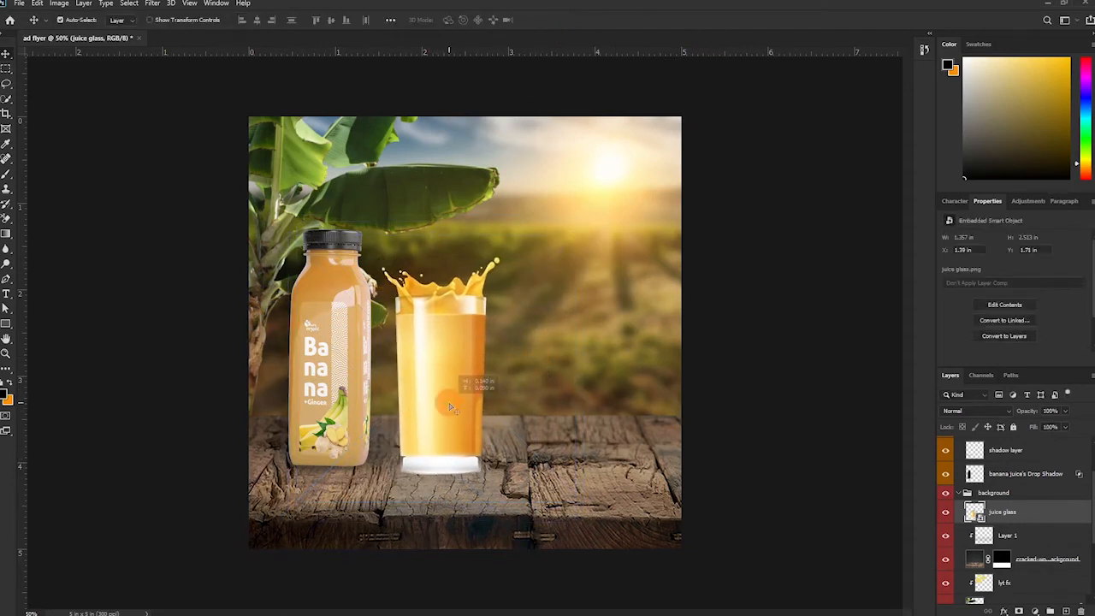
- Move the juice glass layer above banana juice in Group 1 and shift the glass farther from the bottle
{"action": "left_click_drag", "start_coordinate": [1018, 525], "coordinate": [993, 481]}
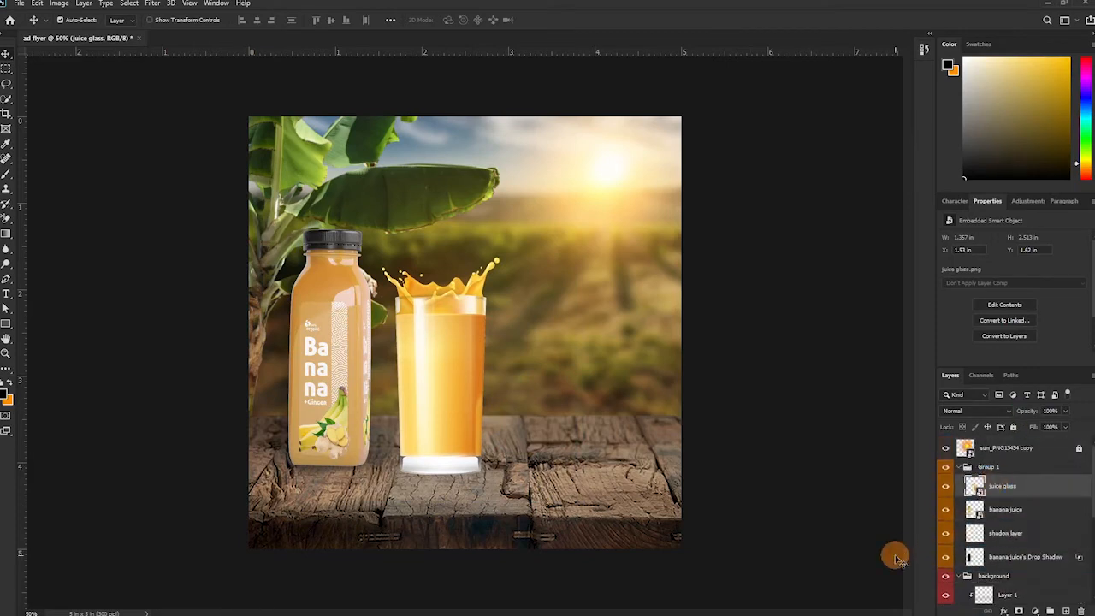
{"action": "left_click_drag", "start_coordinate": [431, 389], "coordinate": [475, 388]}
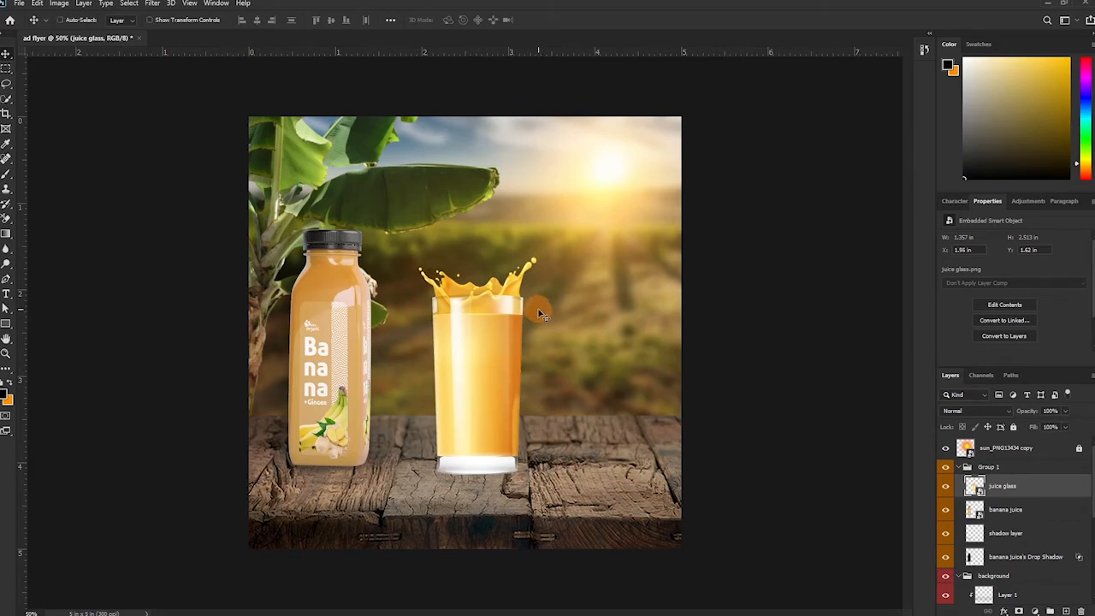
- Scale the juice glass down to about 0.98 × 1.81 in and stand it on the wooden table
{"action": "key", "text": "ctrl+t"}
{"action": "left_click_drag", "start_coordinate": [623, 229], "coordinate": [585, 268]}
{"action": "left_click_drag", "start_coordinate": [490, 409], "coordinate": [485, 424]}
{"action": "key", "text": "Return"}
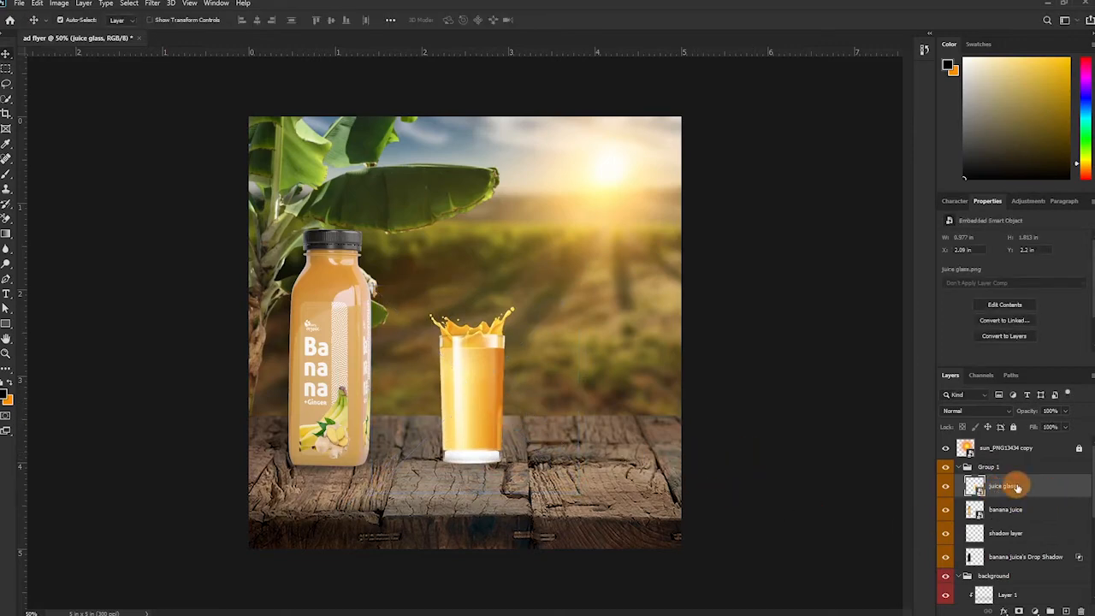
{"action": "key", "text": "ctrl+plus"}
{"action": "key", "text": "ctrl+plus"}
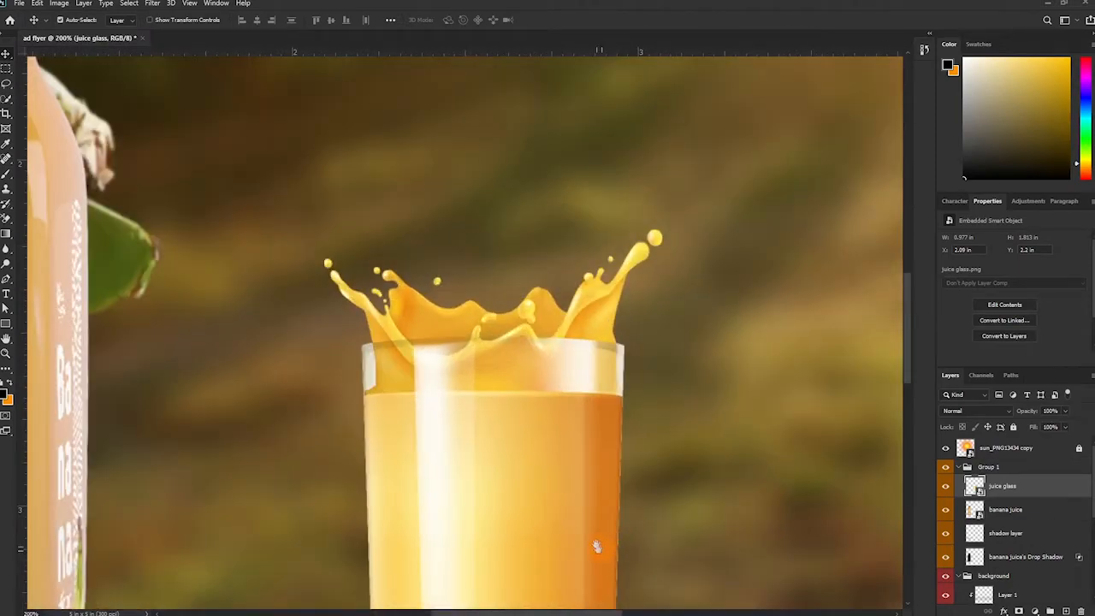
{"action": "left_click_drag", "start_coordinate": [597, 547], "coordinate": [560, 277]}
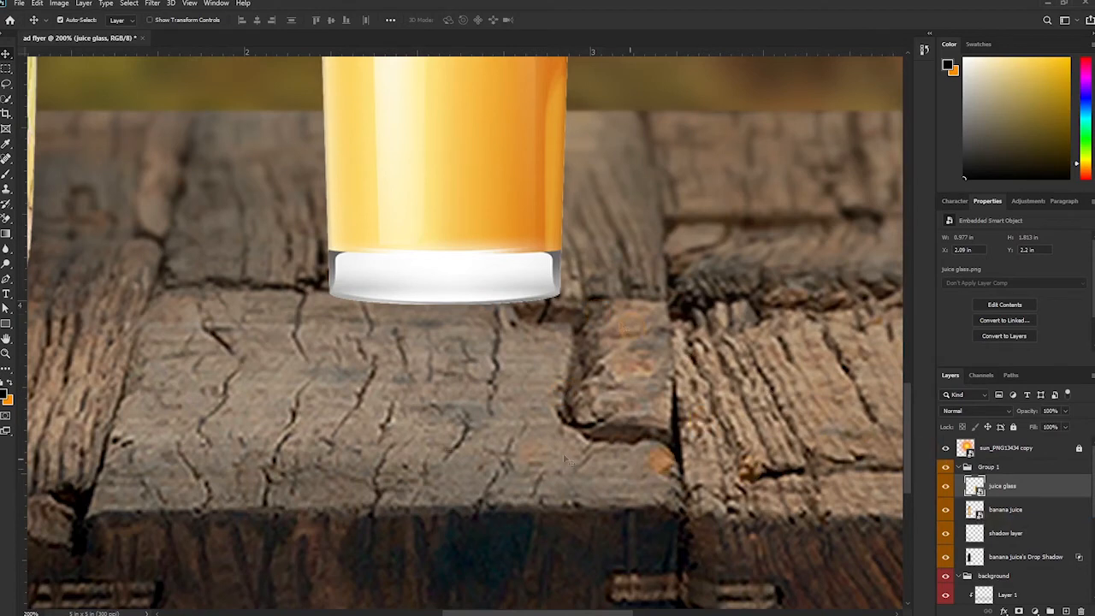
{"action": "left_click", "coordinate": [8, 87]}
{"action": "left_click", "coordinate": [52, 94]}
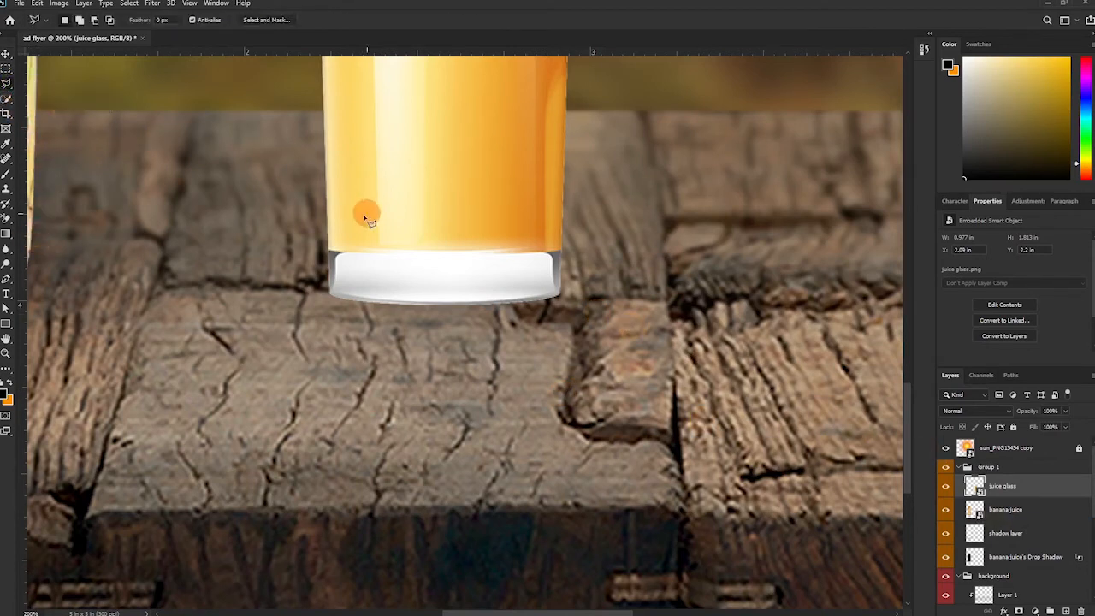
{"action": "left_click", "coordinate": [330, 252]}
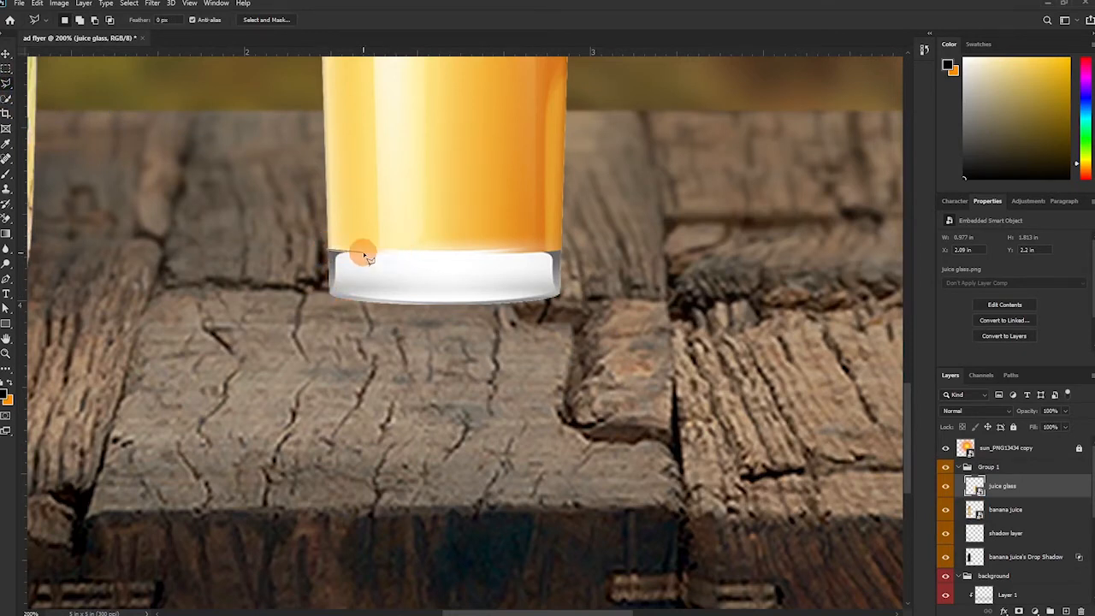
{"action": "left_click", "coordinate": [252, 175]}
{"action": "left_click", "coordinate": [332, 254]}
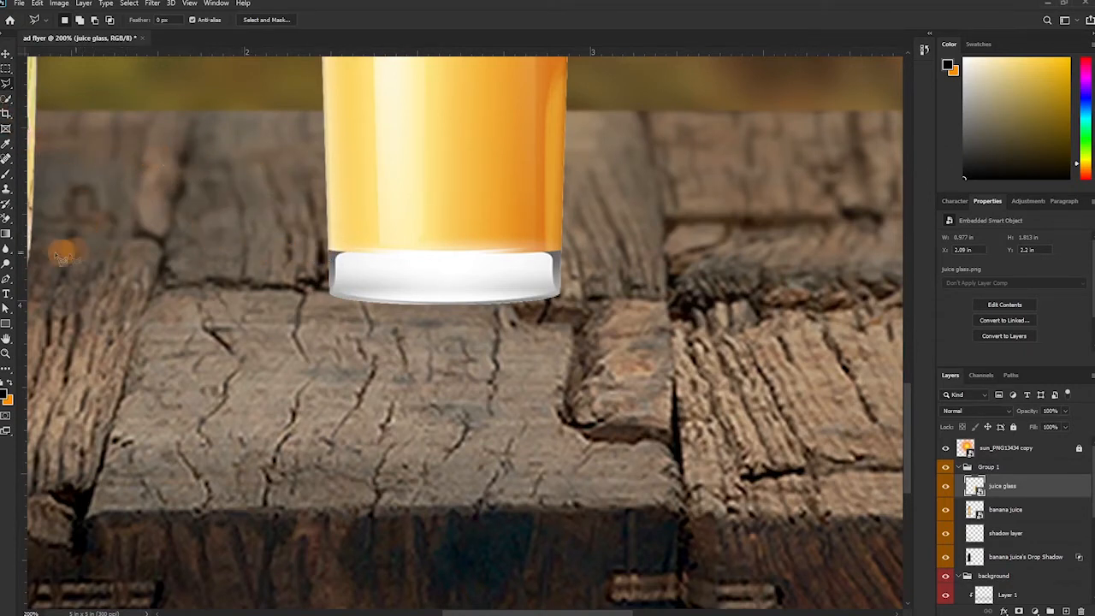
- Add a layer mask to the juice glass and outline its clear base with a closed Pen tool path
{"action": "left_click", "coordinate": [11, 279]}
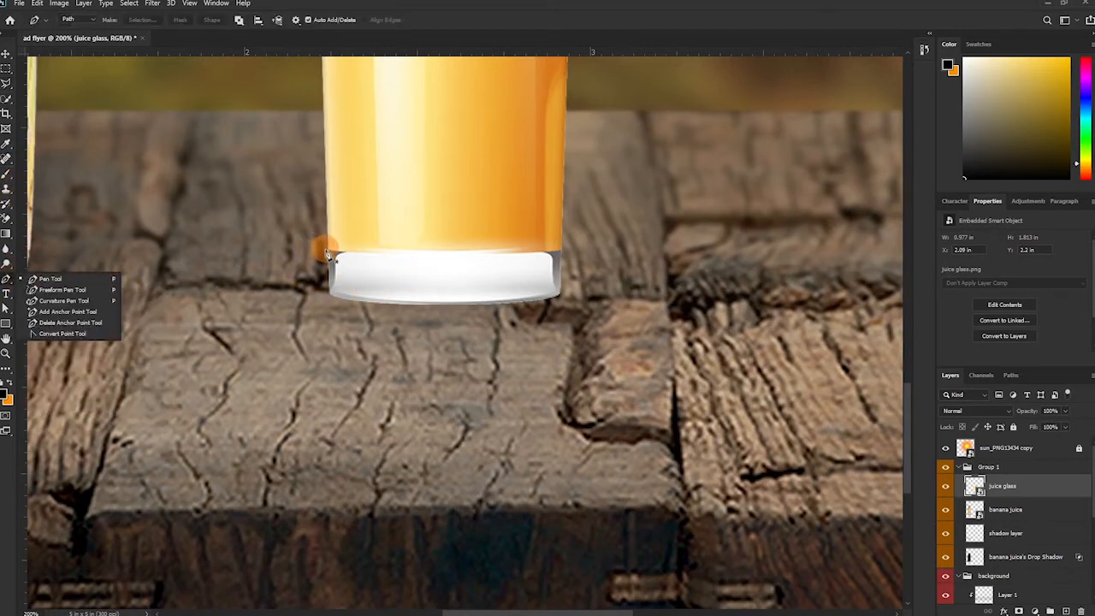
{"action": "left_click", "coordinate": [1021, 610]}
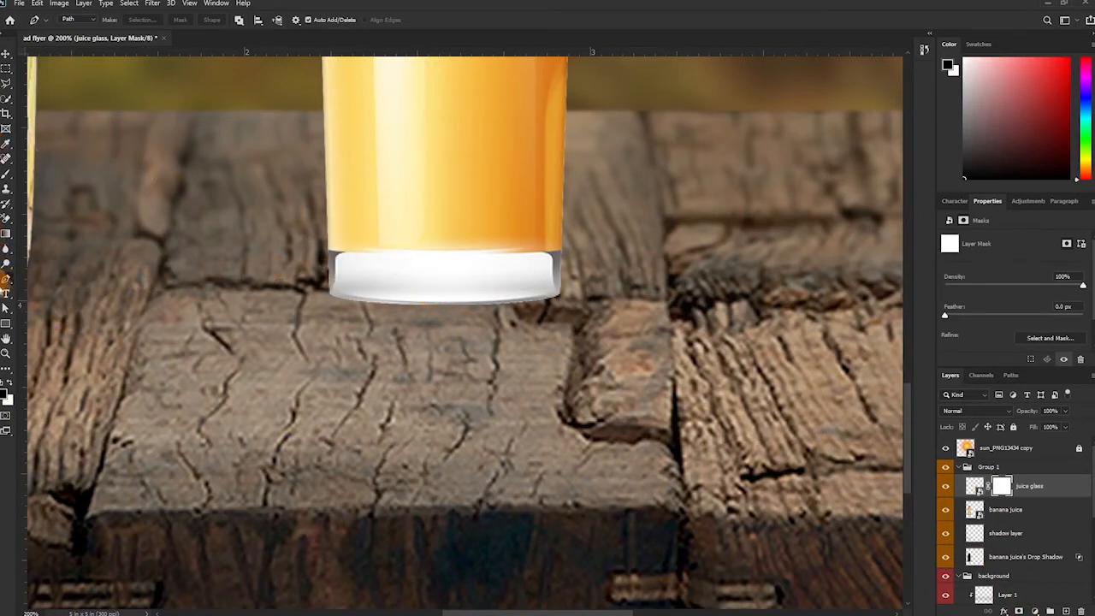
{"action": "left_click", "coordinate": [326, 249]}
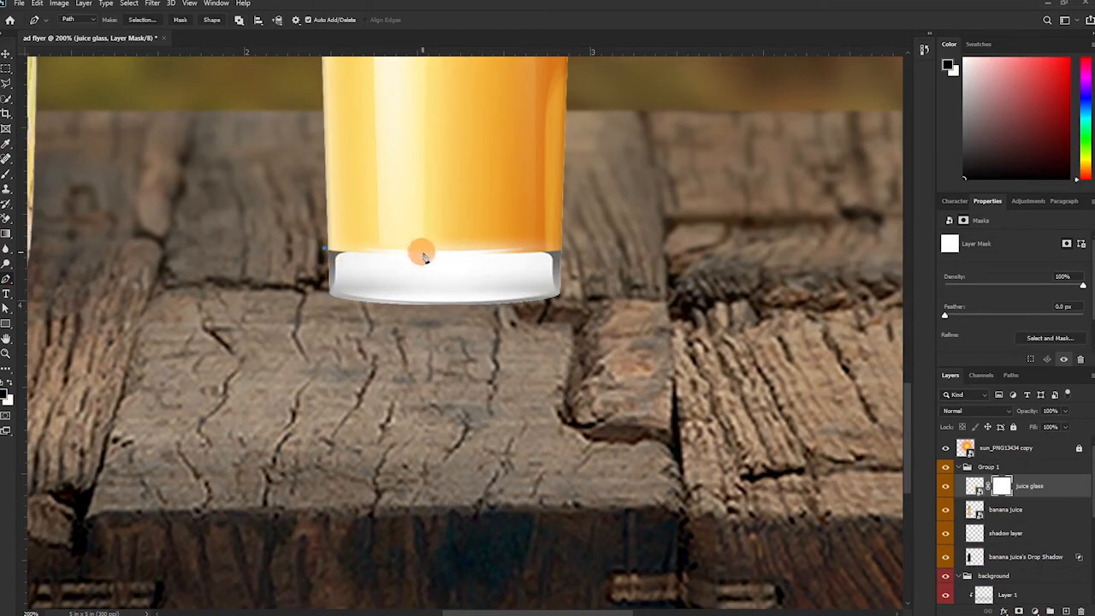
{"action": "left_click_drag", "start_coordinate": [444, 251], "coordinate": [482, 253]}
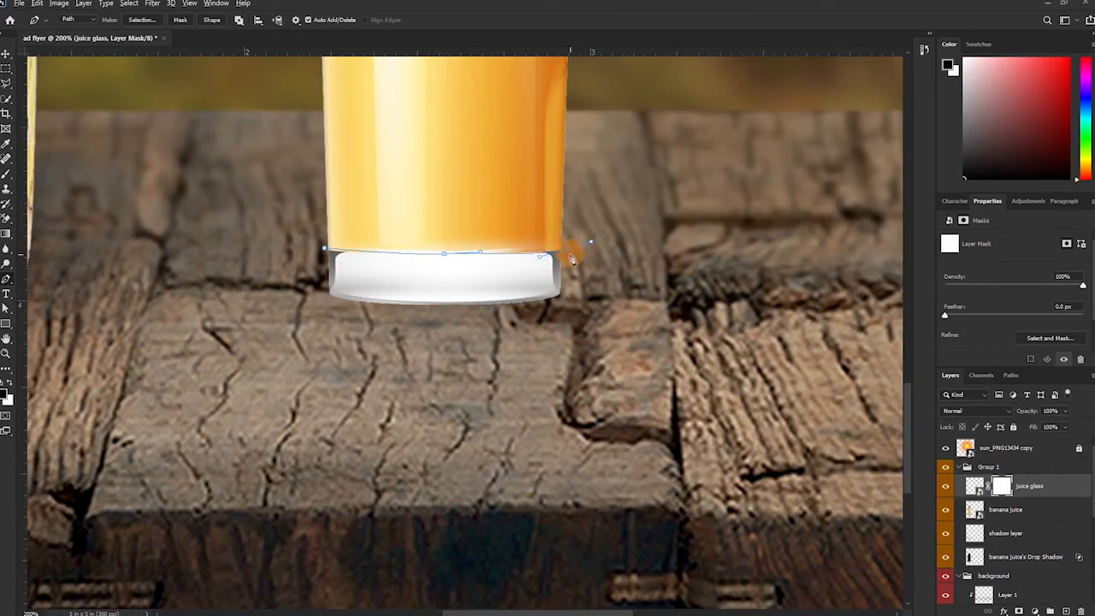
{"action": "left_click", "coordinate": [566, 250], "text": "alt"}
{"action": "left_click", "coordinate": [567, 303]}
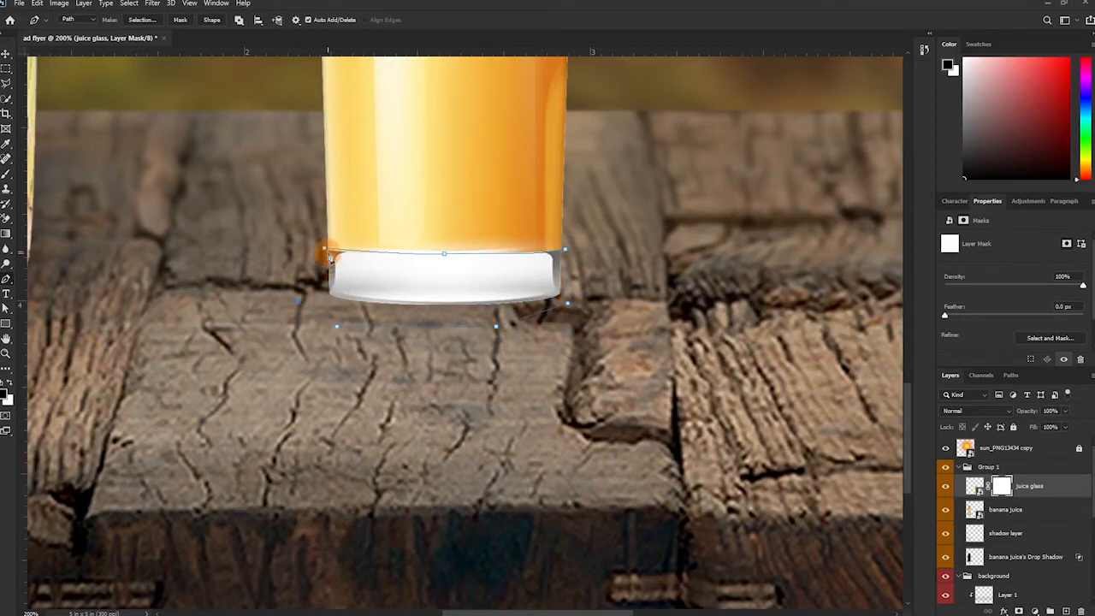
{"action": "left_click", "coordinate": [326, 250]}
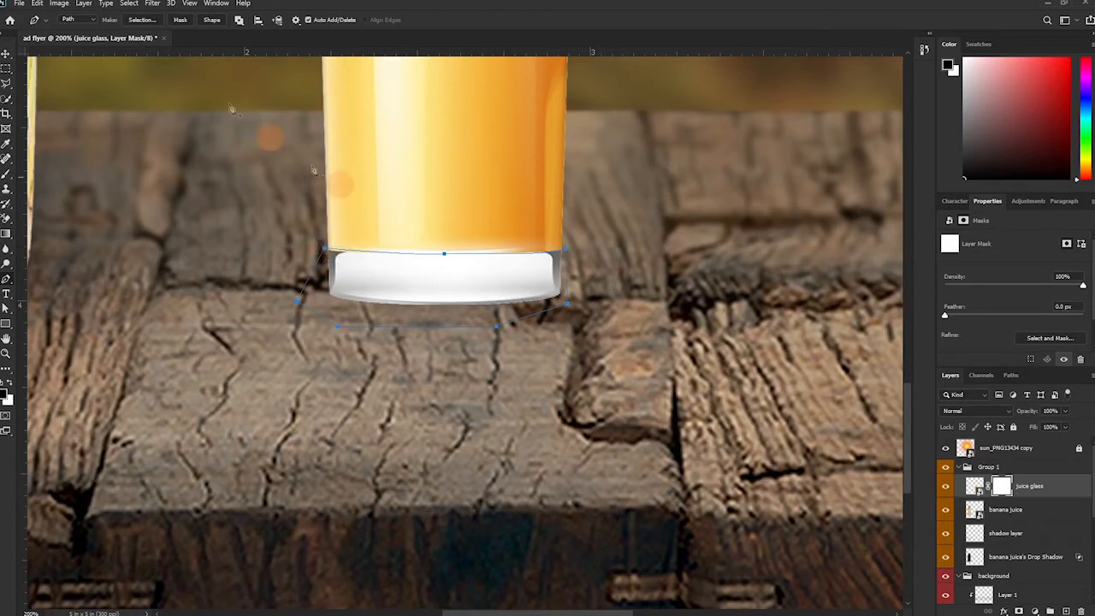
- Convert the path to a selection with 0.8 px feather and brush black on the mask at 5% opacity over the glass base
{"action": "left_click", "coordinate": [141, 23]}
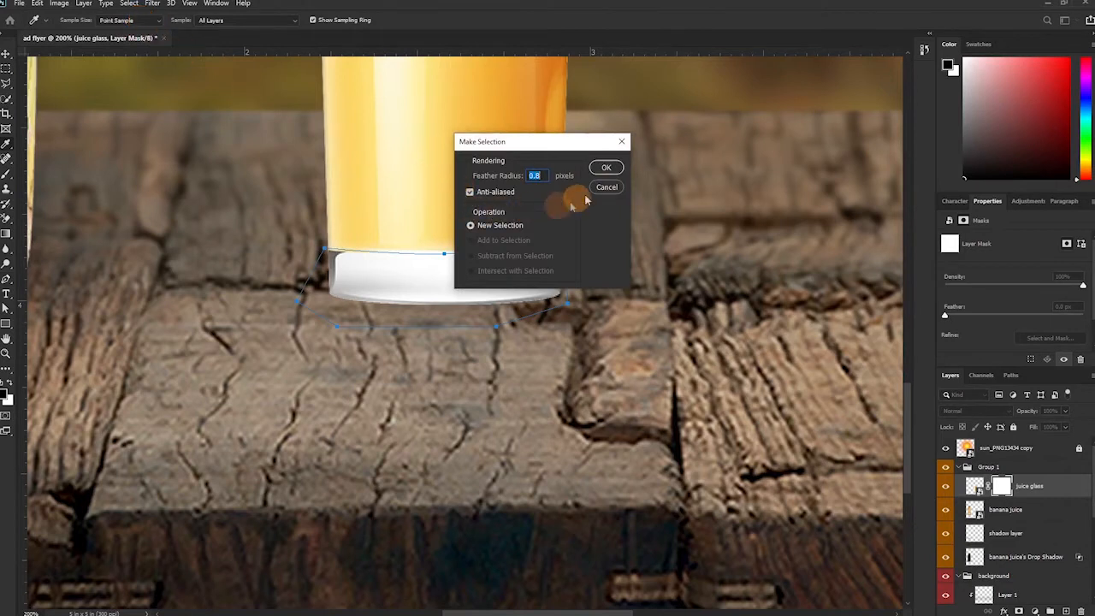
{"action": "left_click", "coordinate": [605, 168]}
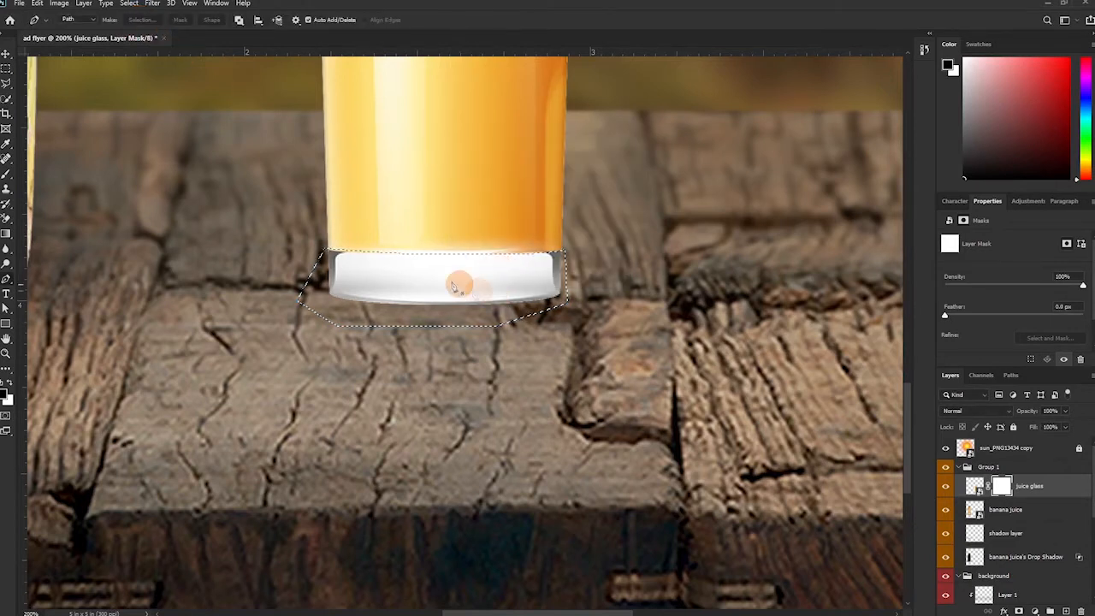
{"action": "key", "text": "b"}
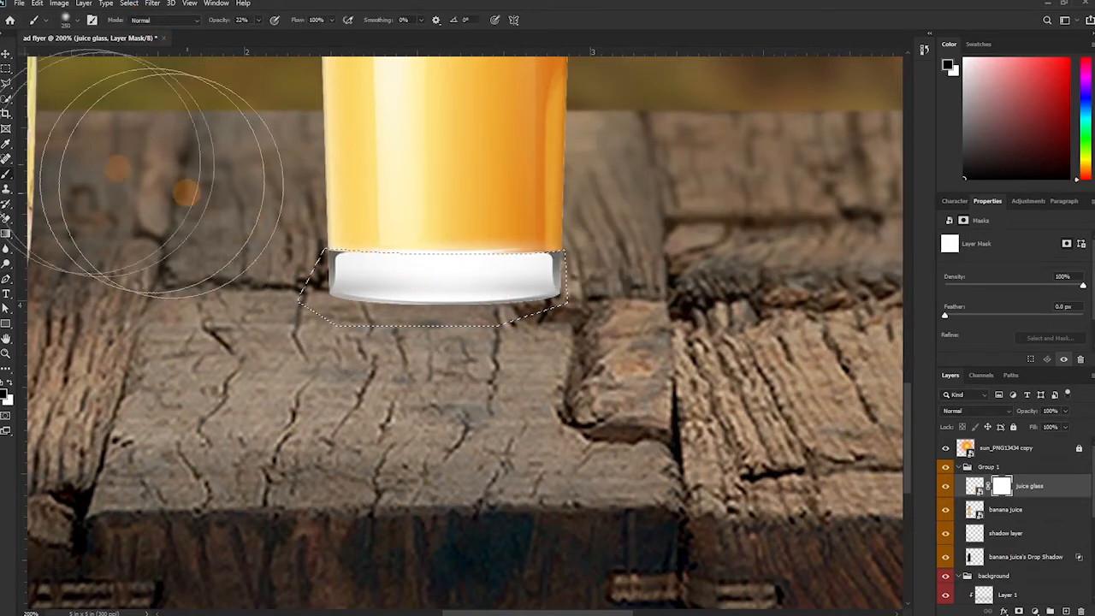
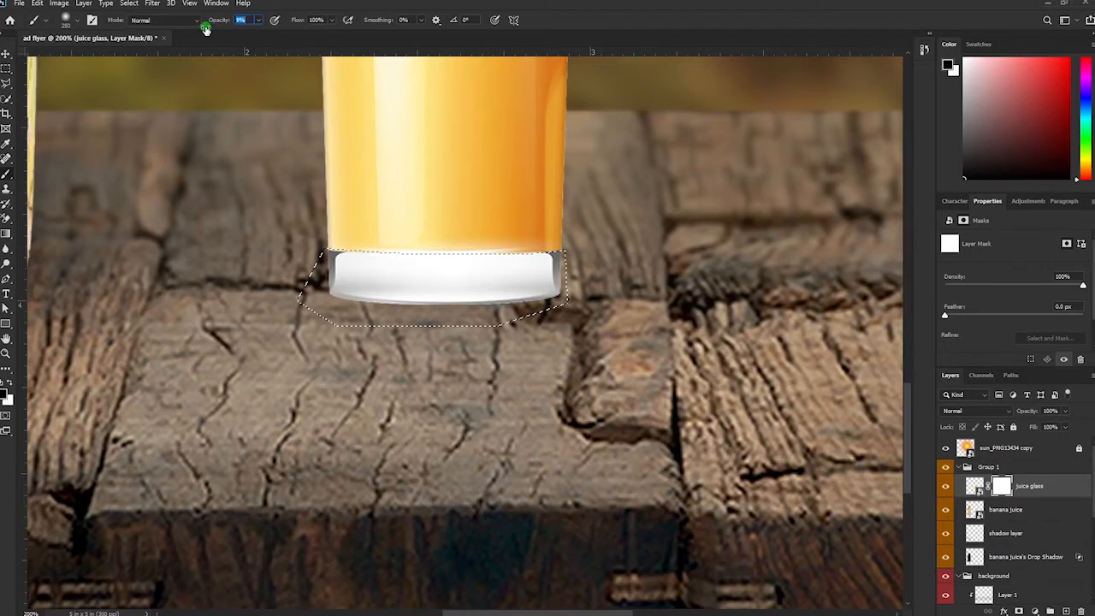
{"action": "mouse_move", "coordinate": [362, 288]}
{"action": "left_mouse_down"}
{"action": "mouse_move", "coordinate": [515, 278]}
{"action": "mouse_move", "coordinate": [279, 294]}
{"action": "mouse_move", "coordinate": [529, 256]}
{"action": "mouse_move", "coordinate": [265, 283]}
{"action": "mouse_move", "coordinate": [299, 261]}
{"action": "mouse_move", "coordinate": [576, 255]}
{"action": "mouse_move", "coordinate": [502, 280]}
{"action": "left_mouse_up"}
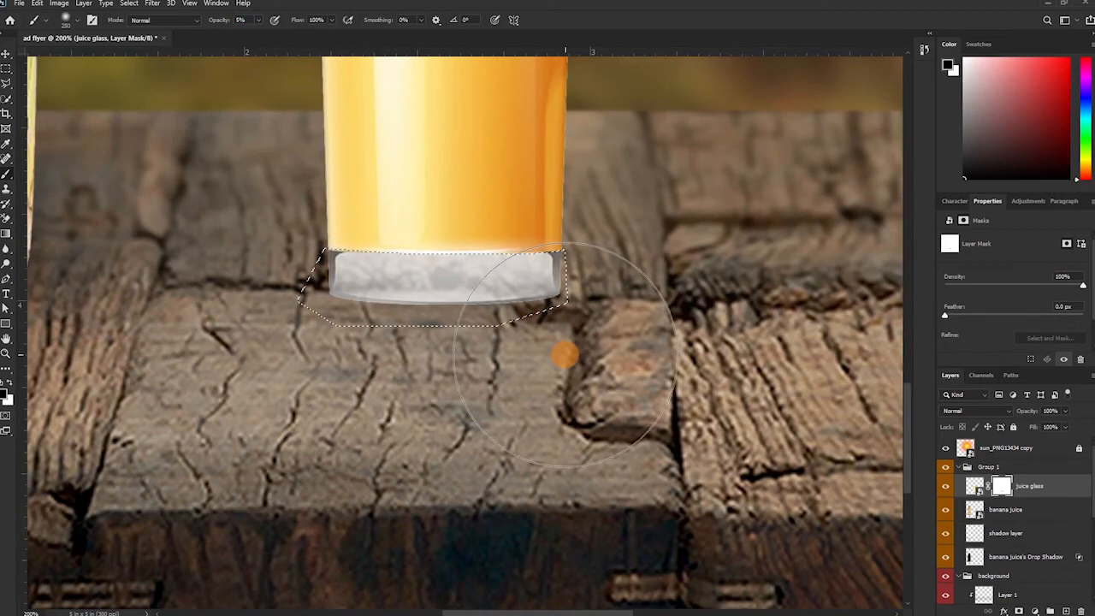
{"action": "scroll", "coordinate": [301, 402], "scroll_direction": "up", "scroll_amount": 2}
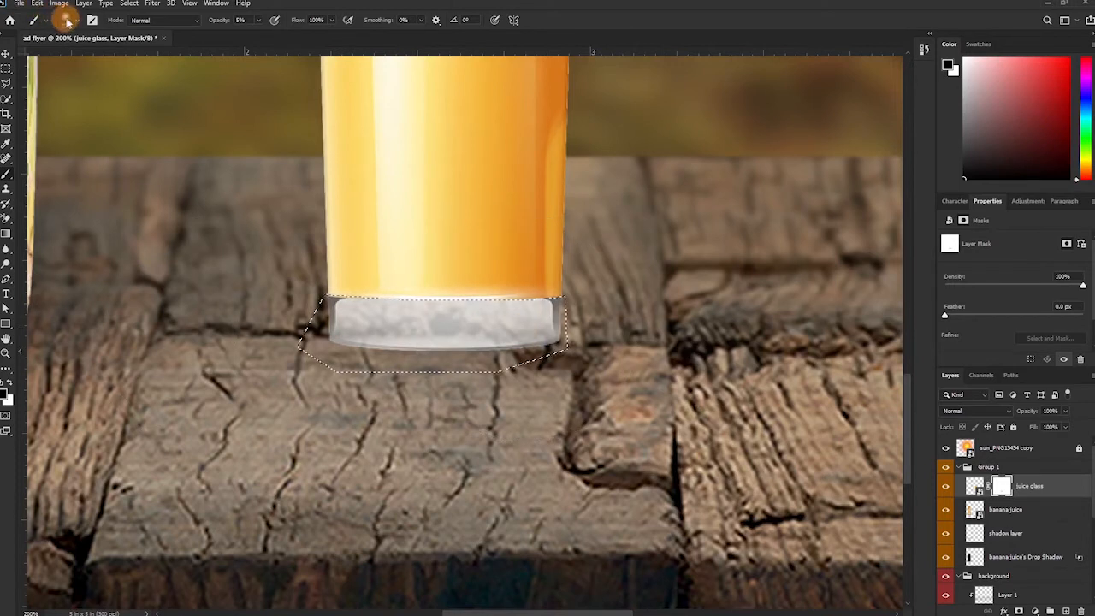
- Brush white on the juice glass mask at 19% opacity over the glass base to restore it, and clear the selection
{"action": "left_click", "coordinate": [74, 23]}
{"action": "left_click_drag", "start_coordinate": [81, 54], "coordinate": [84, 57]}
{"action": "left_click", "coordinate": [187, 33]}
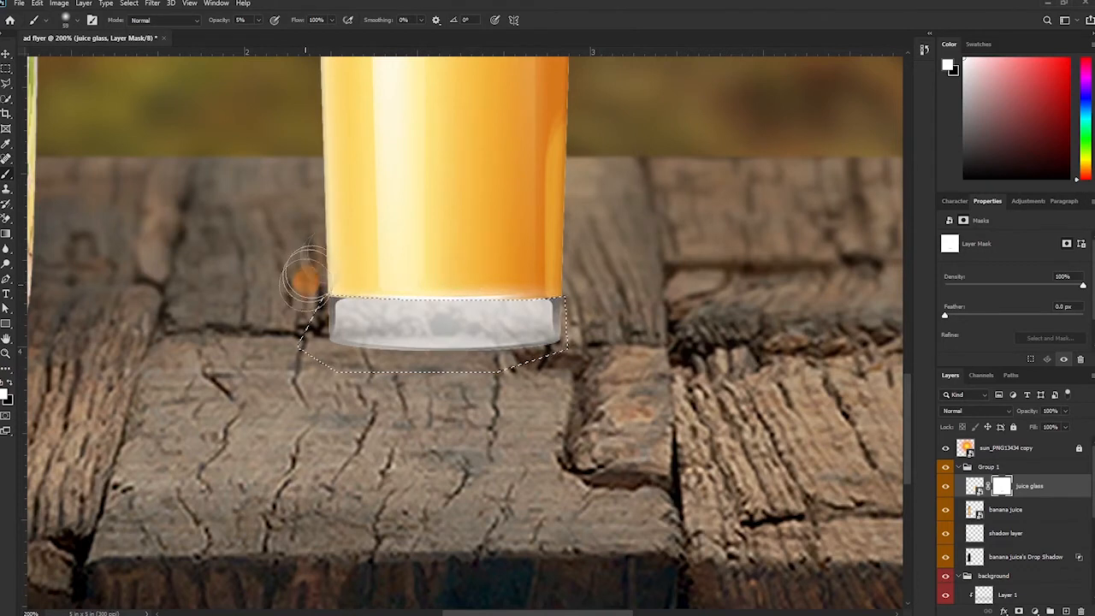
{"action": "left_click", "coordinate": [214, 20]}
{"action": "left_click", "coordinate": [371, 285]}
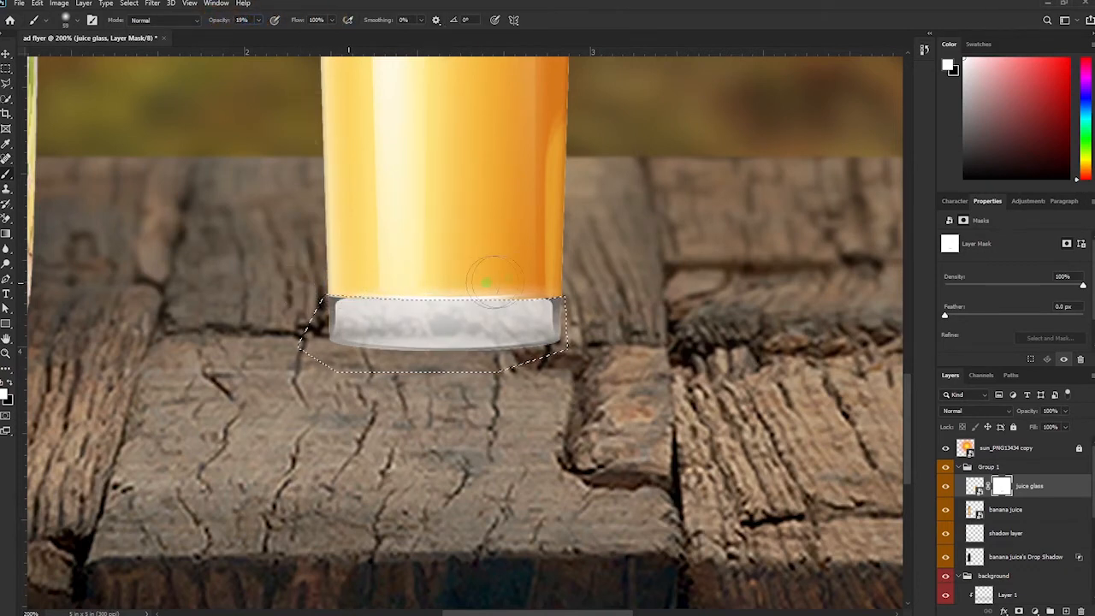
{"action": "mouse_move", "coordinate": [511, 280]}
{"action": "left_mouse_down"}
{"action": "mouse_move", "coordinate": [102, 232]}
{"action": "mouse_move", "coordinate": [337, 351]}
{"action": "left_mouse_up"}
{"action": "mouse_move", "coordinate": [562, 272]}
{"action": "left_mouse_down"}
{"action": "mouse_move", "coordinate": [646, 285]}
{"action": "mouse_move", "coordinate": [504, 296]}
{"action": "mouse_move", "coordinate": [616, 293]}
{"action": "left_mouse_up"}
{"action": "key", "text": "v"}
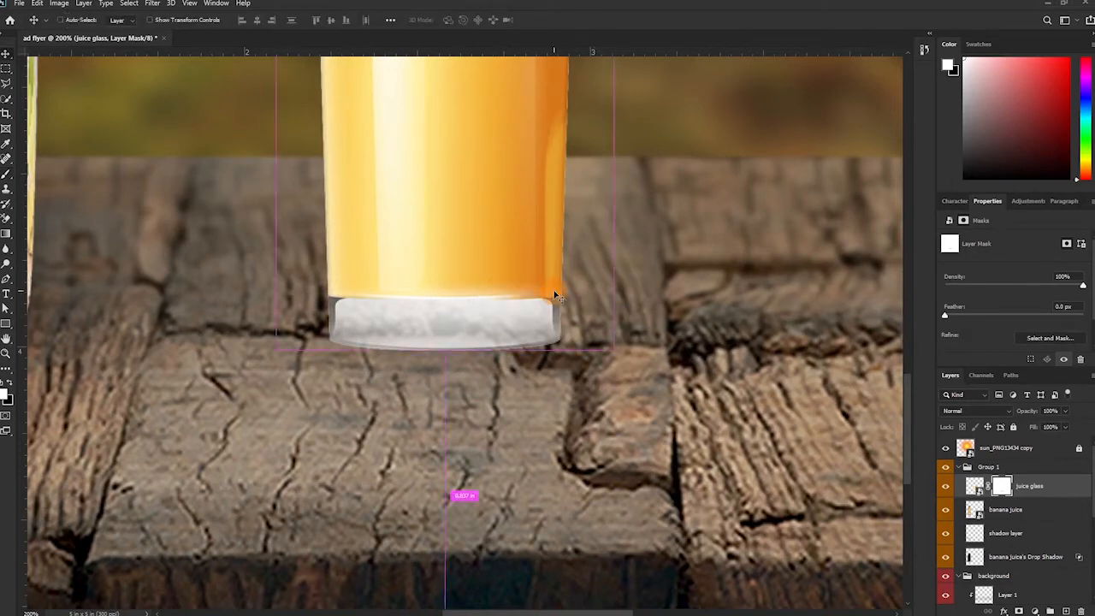
- Move the juice glass closer to the bottle on the wooden table
{"action": "left_click", "coordinate": [124, 143]}
{"action": "key", "text": "ctrl+minus"}
{"action": "key", "text": "ctrl+minus"}
{"action": "key", "text": "ctrl+minus"}
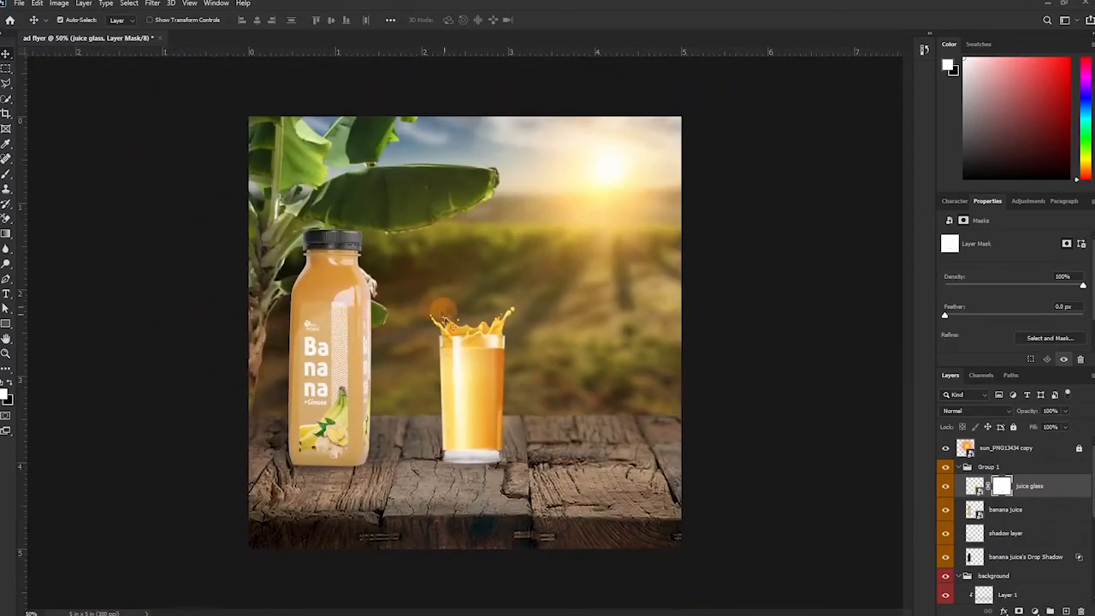
{"action": "left_click_drag", "start_coordinate": [484, 394], "coordinate": [439, 398]}
- Add a Multiply drop shadow to the juice glass with 31% opacity, 94° angle, 0 px distance and 49 px size
{"action": "left_click", "coordinate": [1060, 490]}
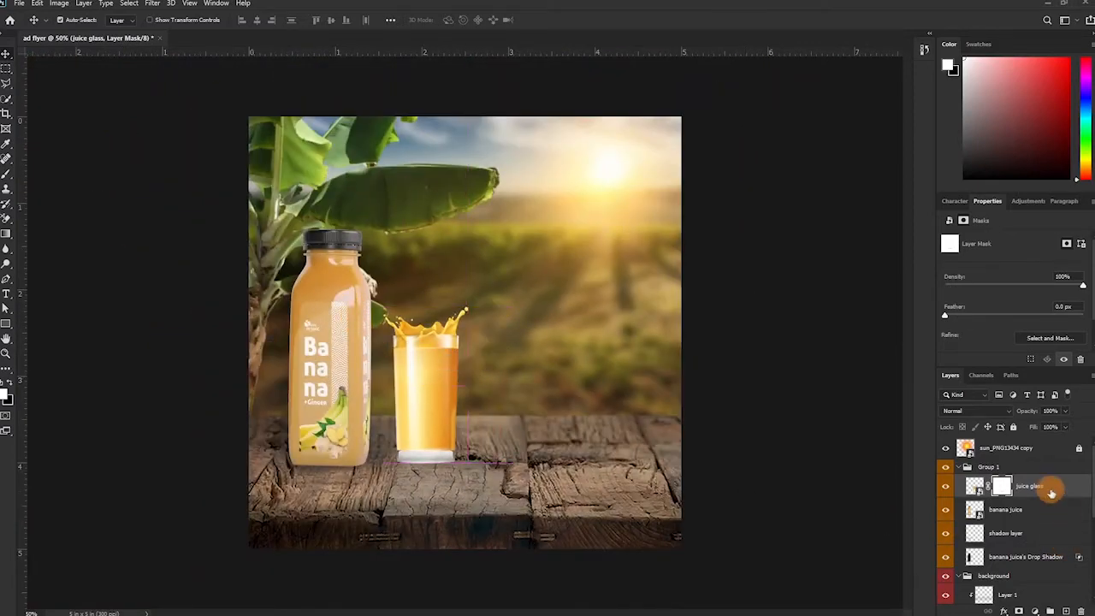
{"action": "double_click", "coordinate": [1065, 497]}
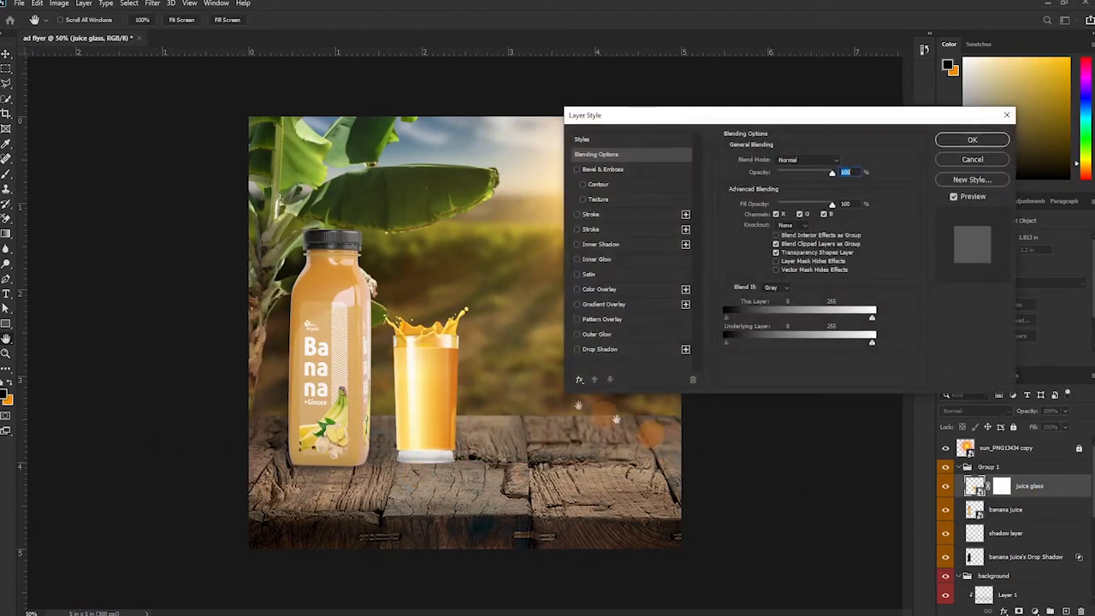
{"action": "left_click", "coordinate": [600, 349]}
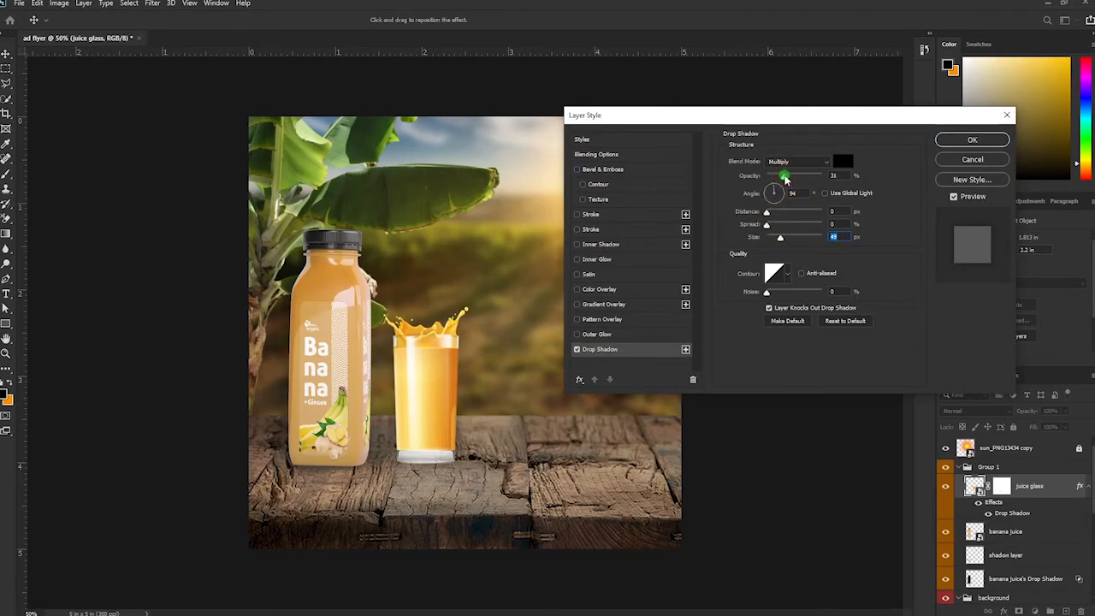
{"action": "left_click", "coordinate": [972, 139]}
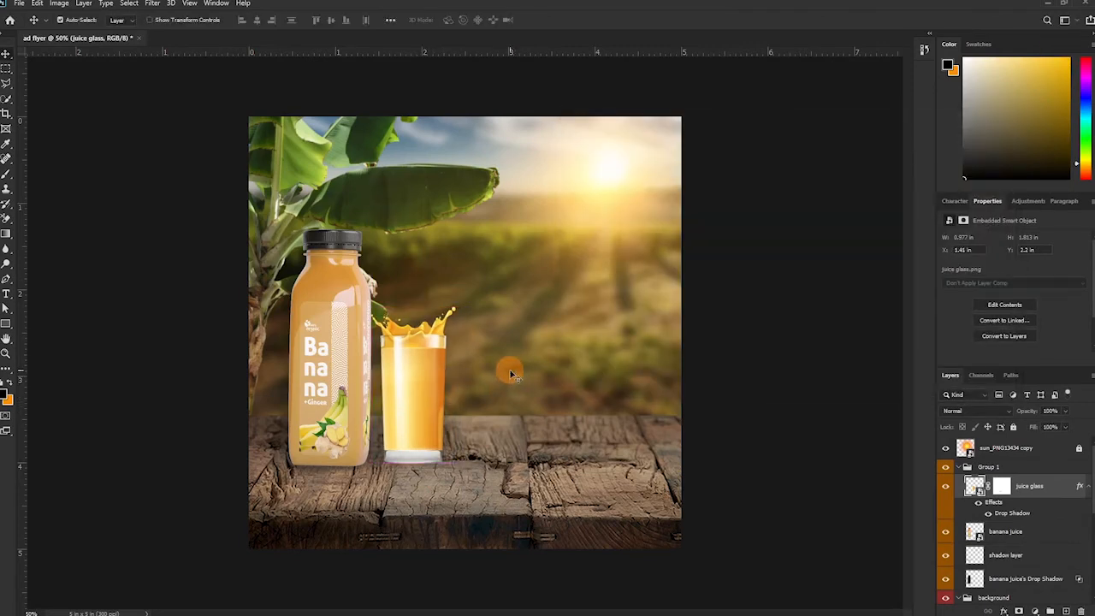
- Place the banana image from the banana ad flyer folder into the flyer, shift it toward the table and scale it down
{"action": "key", "text": "alt+Tab"}
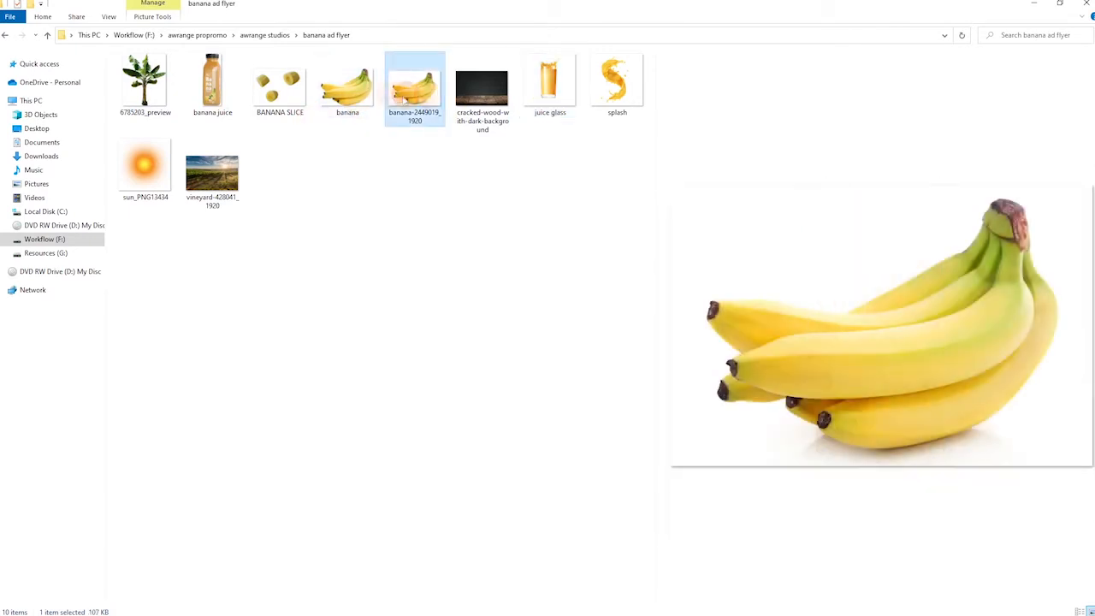
{"action": "left_click", "coordinate": [359, 94]}
{"action": "left_click", "coordinate": [399, 96]}
{"action": "left_click", "coordinate": [353, 94]}
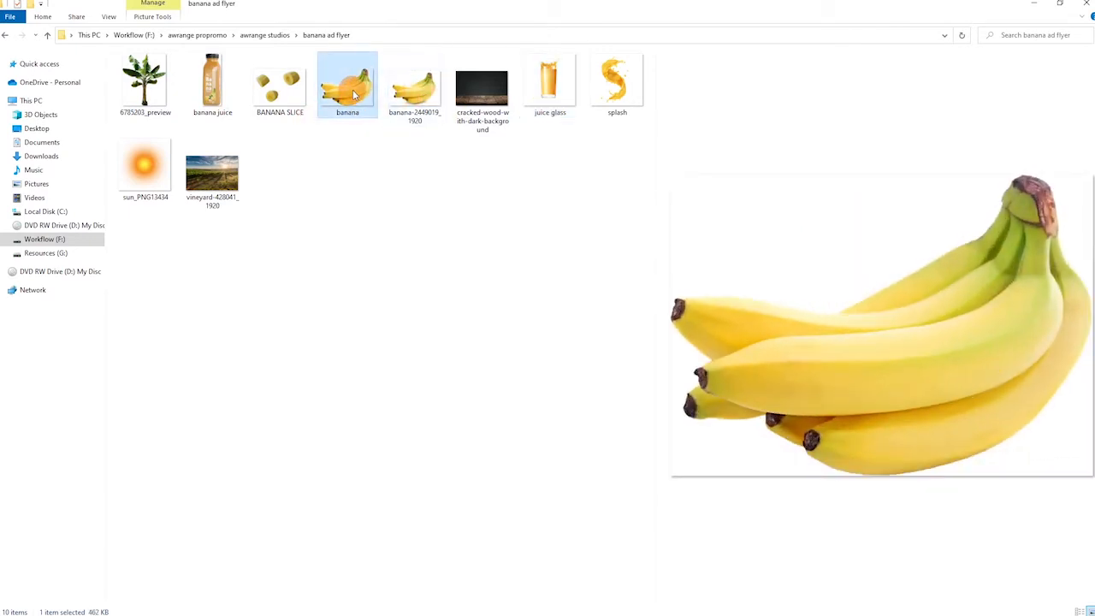
{"action": "left_click_drag", "start_coordinate": [353, 100], "coordinate": [419, 411]}
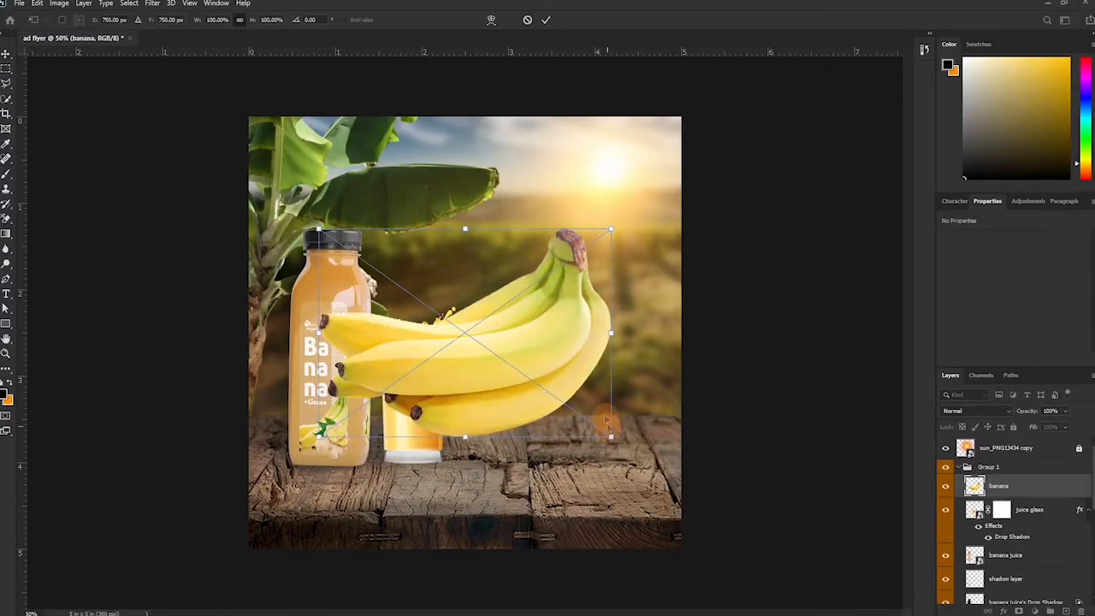
{"action": "left_click_drag", "start_coordinate": [539, 358], "coordinate": [611, 429]}
{"action": "left_click_drag", "start_coordinate": [686, 299], "coordinate": [590, 358]}
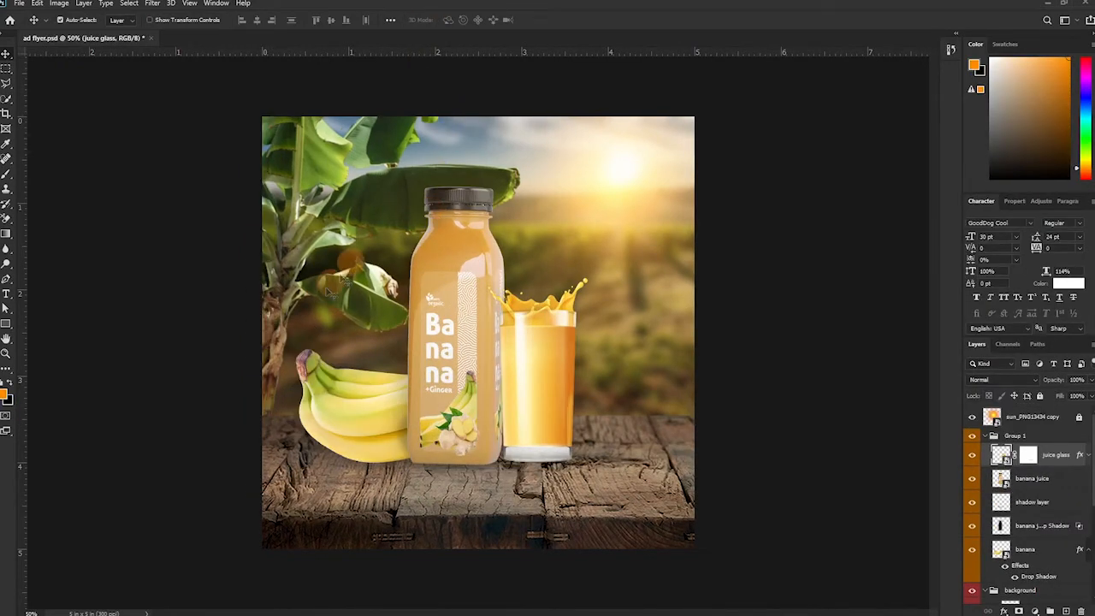
- Place the splash image from the banana ad flyer folder into the flyer
{"action": "mouse_move", "coordinate": [206, 612]}
{"action": "left_click", "coordinate": [351, 608]}
{"action": "left_click_drag", "start_coordinate": [143, 170], "coordinate": [563, 307]}
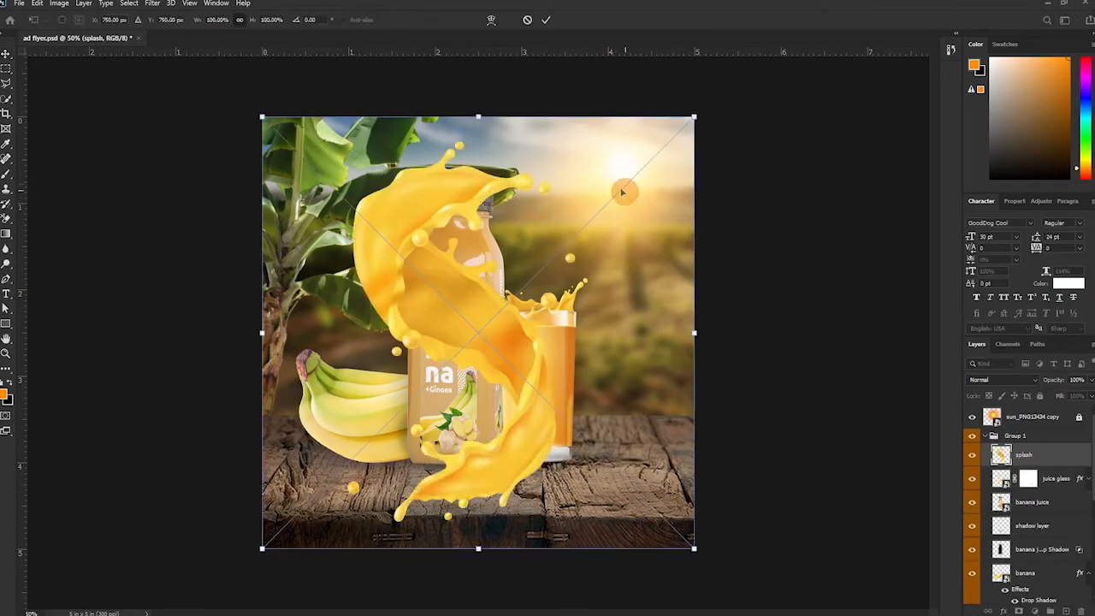
- Scale the splash to about 2.94 × 2.94 in above the glass and move its layer directly below juice glass
{"action": "left_click_drag", "start_coordinate": [457, 285], "coordinate": [538, 239]}
{"action": "left_click_drag", "start_coordinate": [786, 486], "coordinate": [604, 304]}
{"action": "left_click_drag", "start_coordinate": [501, 246], "coordinate": [587, 270]}
{"action": "left_click_drag", "start_coordinate": [440, 79], "coordinate": [430, 69]}
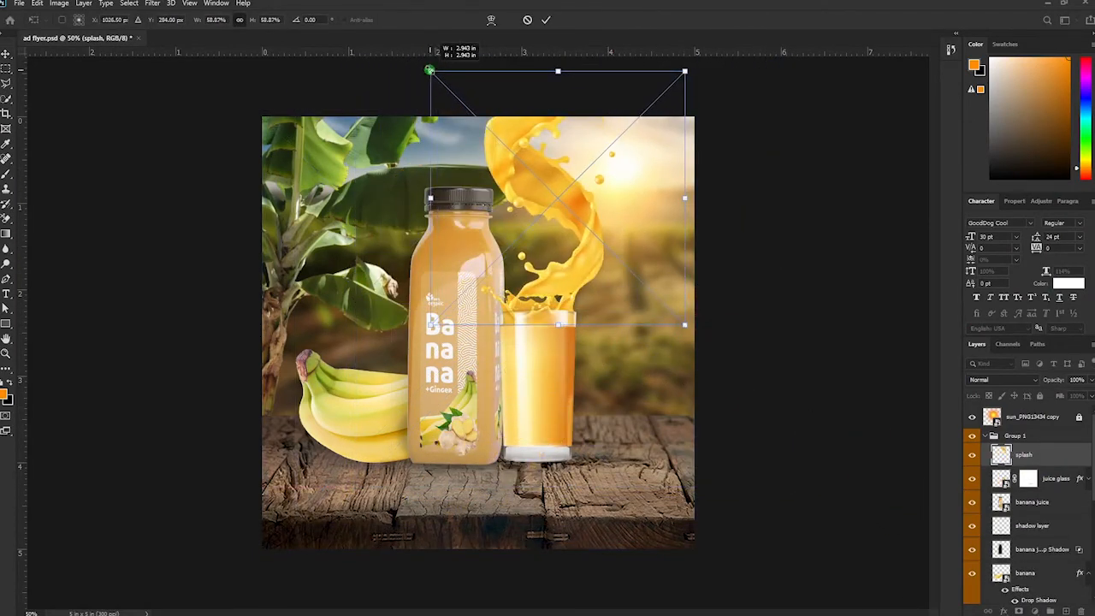
{"action": "left_click", "coordinate": [544, 20]}
{"action": "left_click_drag", "start_coordinate": [1036, 454], "coordinate": [1031, 485]}
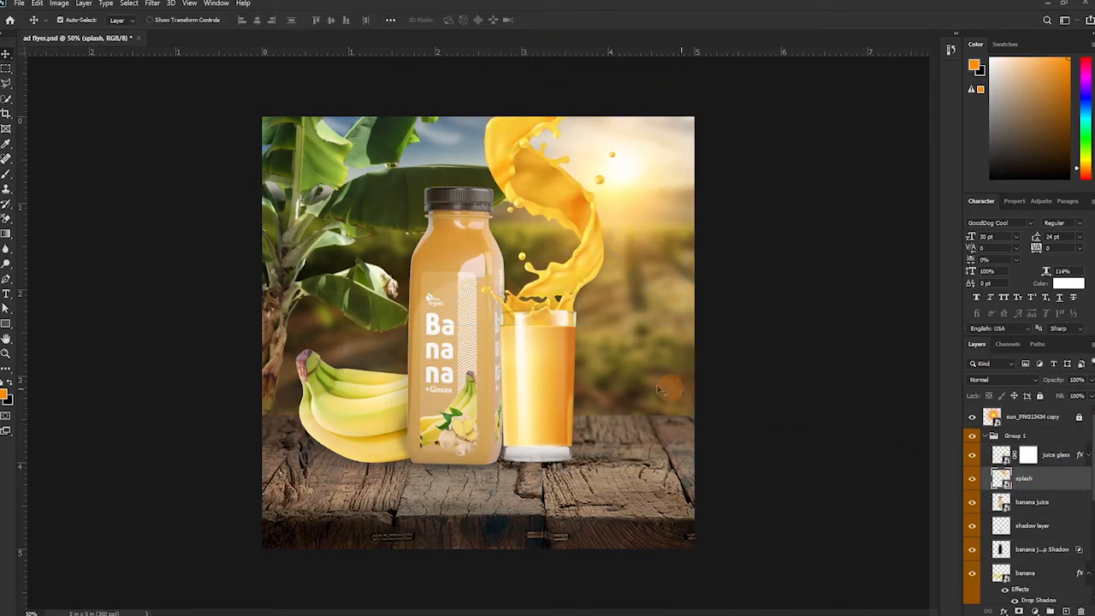
{"action": "left_click_drag", "start_coordinate": [579, 252], "coordinate": [577, 251]}
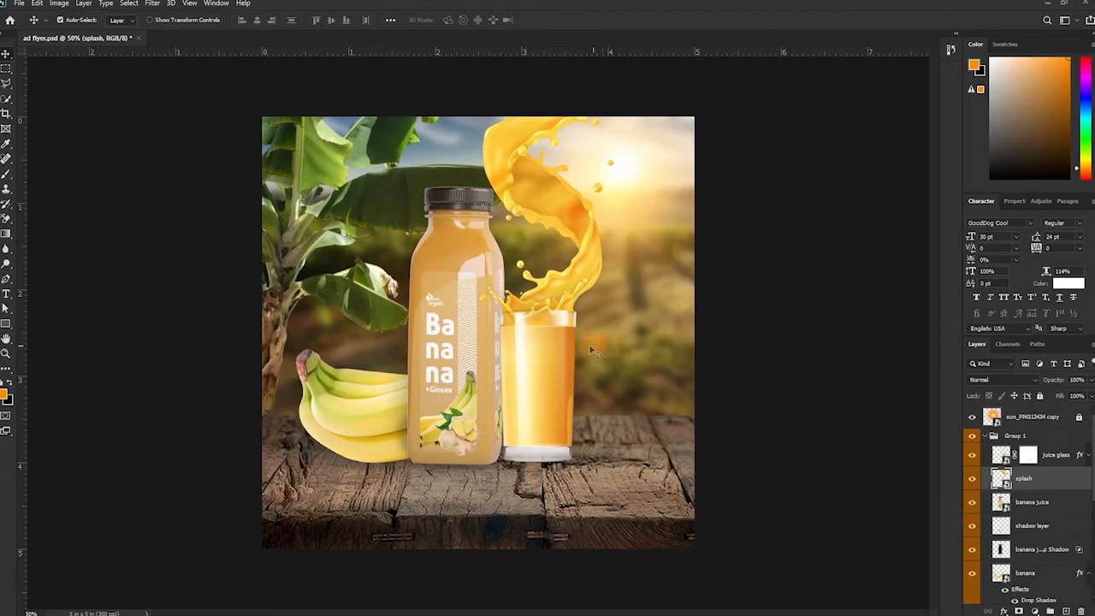
- Place the ginger image from the folder beside the glass at about 8.36% scale and move its layer above juice glass
{"action": "key", "text": "alt+Tab"}
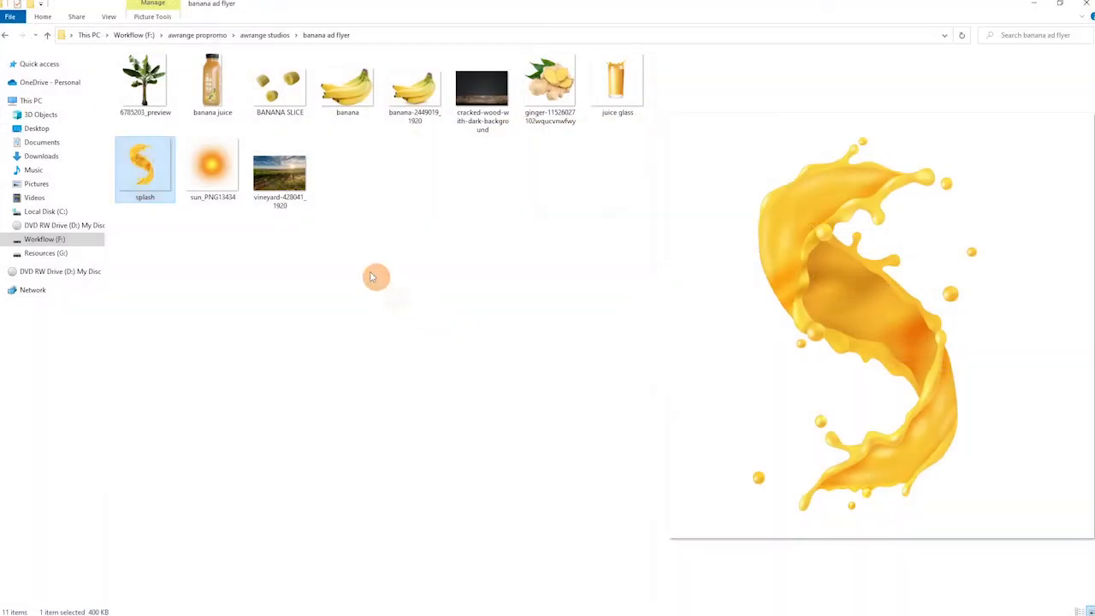
{"action": "left_click_drag", "start_coordinate": [552, 81], "coordinate": [521, 485]}
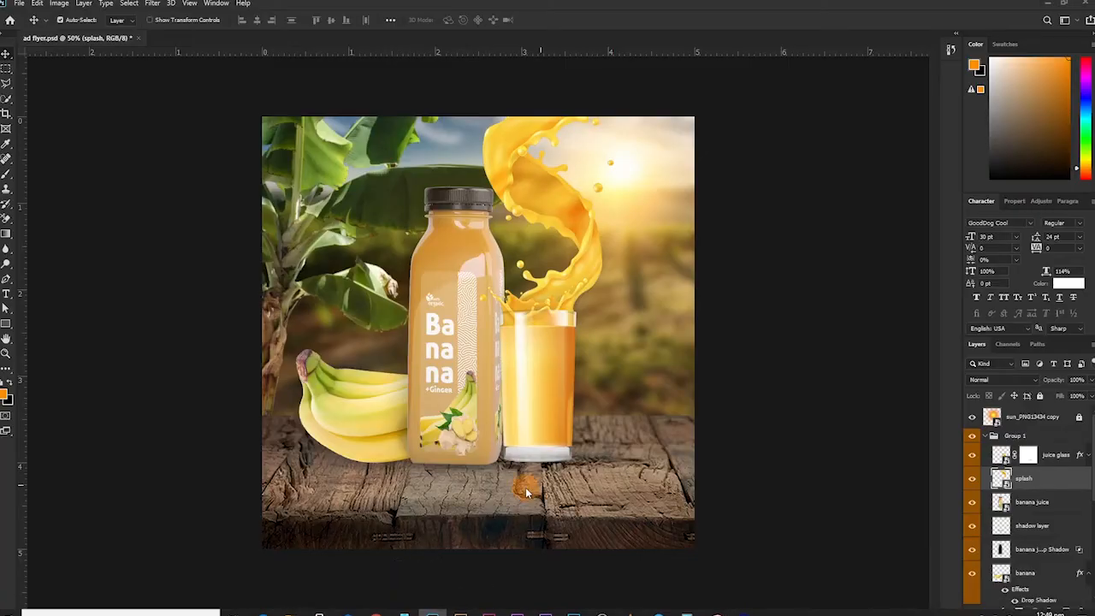
{"action": "left_click_drag", "start_coordinate": [690, 551], "coordinate": [612, 434]}
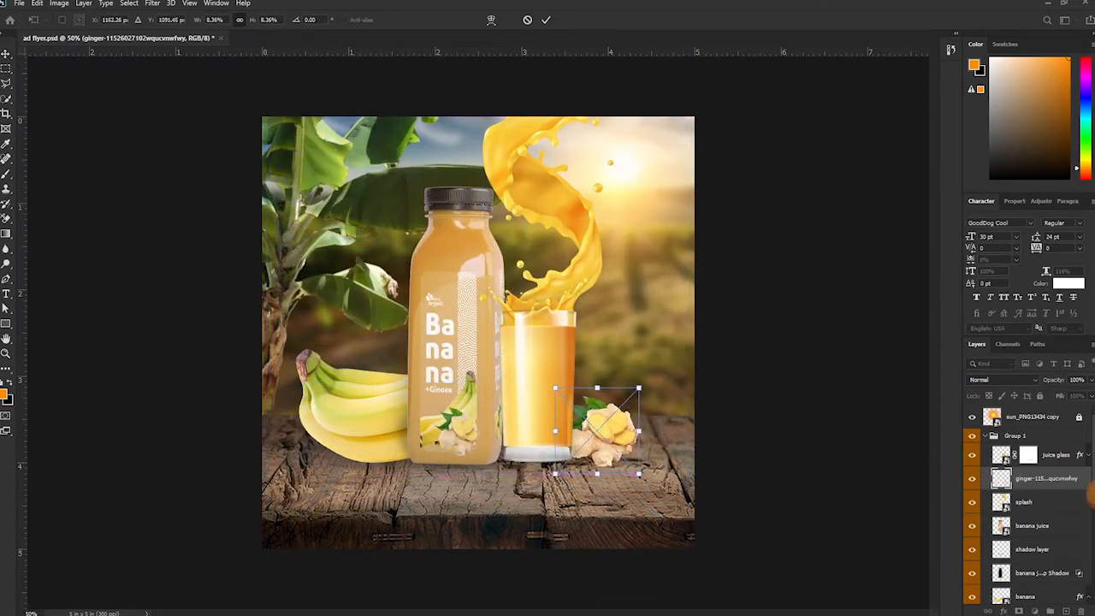
{"action": "left_click", "coordinate": [1034, 482]}
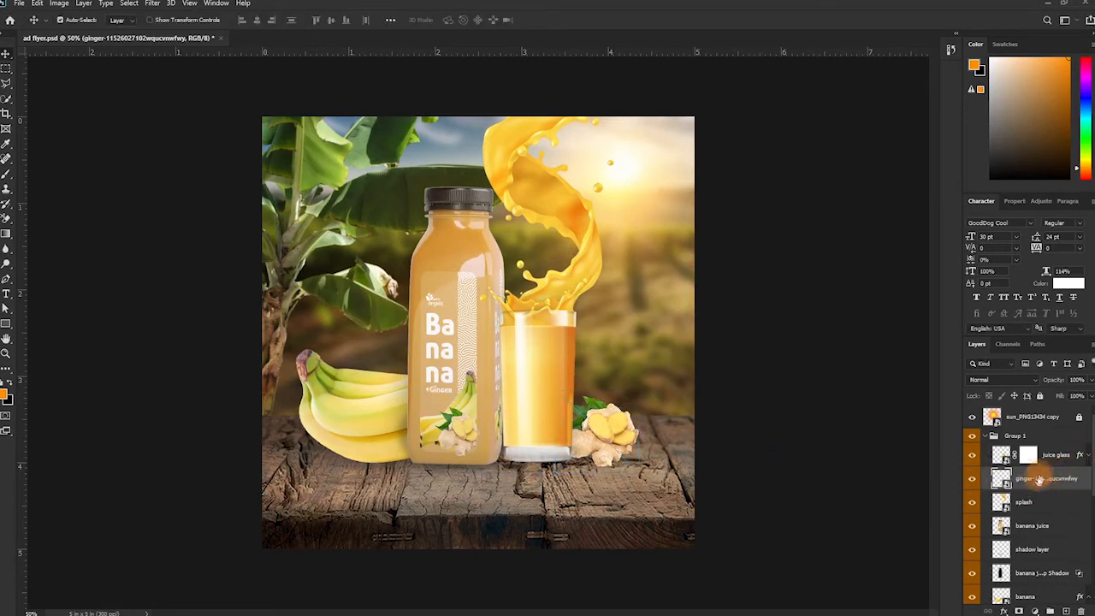
{"action": "left_click_drag", "start_coordinate": [1037, 483], "coordinate": [1056, 453]}
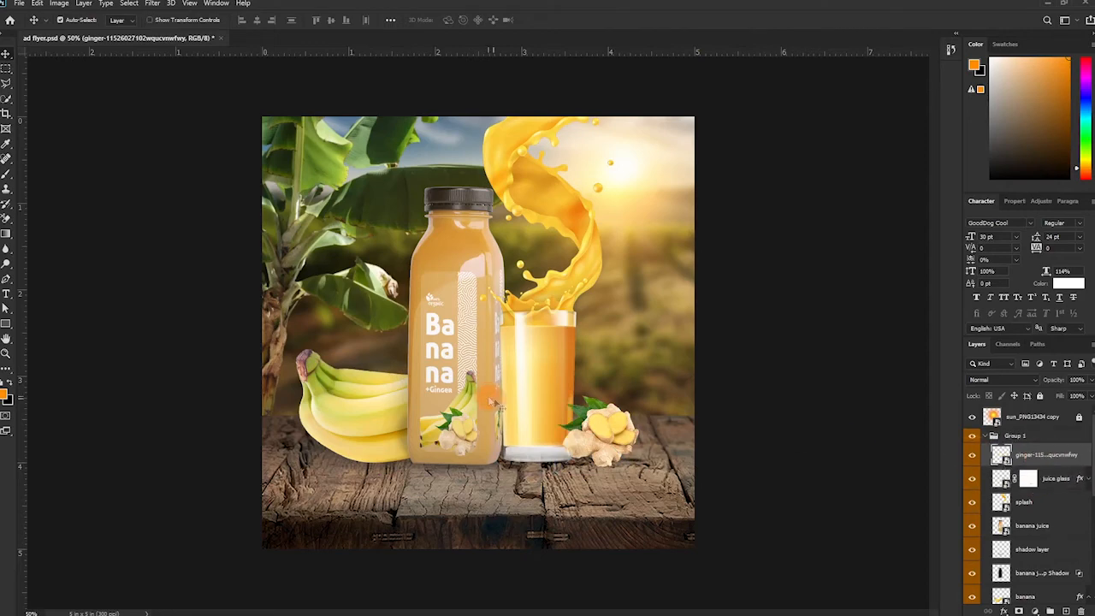
- Give the ginger a Multiply drop shadow with 31% opacity, 0 px distance and 70 px size, and shift it closer to the glass
{"action": "double_click", "coordinate": [1073, 467]}
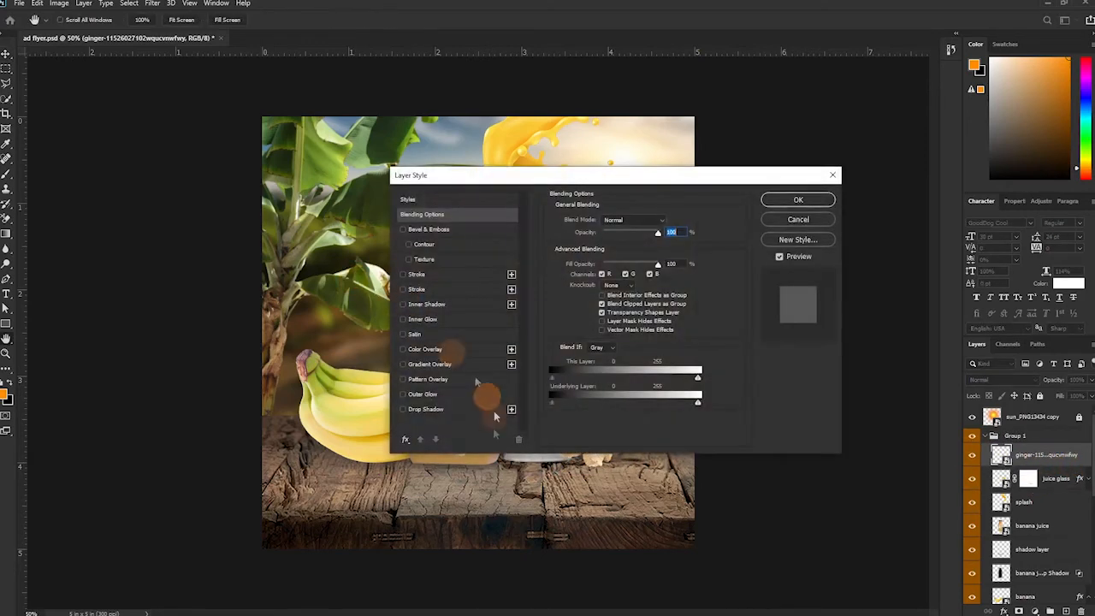
{"action": "left_click", "coordinate": [403, 410]}
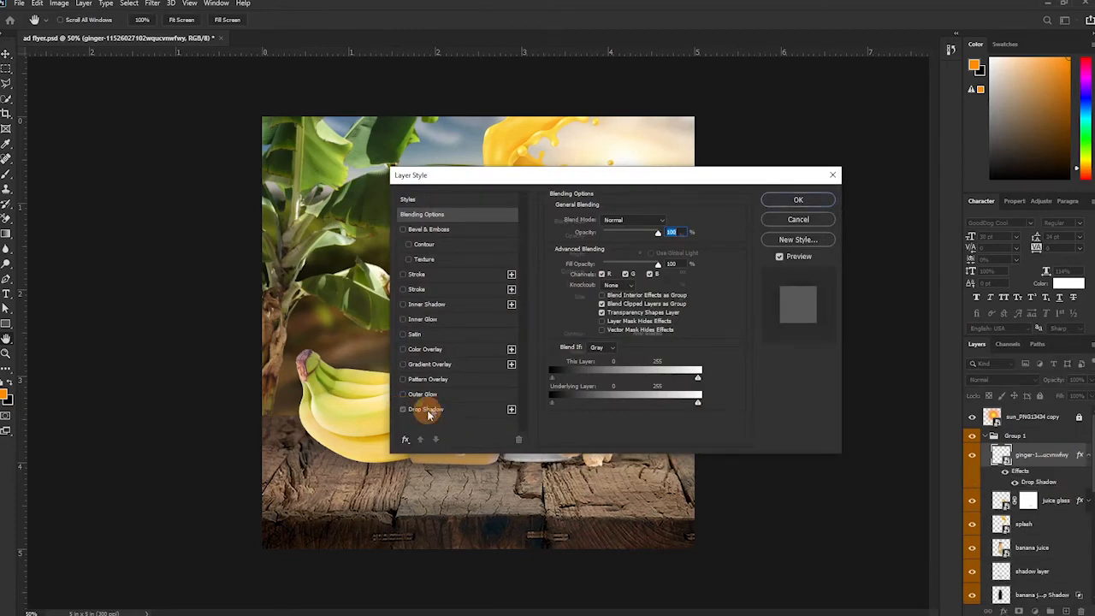
{"action": "left_click", "coordinate": [424, 410]}
{"action": "left_click_drag", "start_coordinate": [597, 182], "coordinate": [410, 148]}
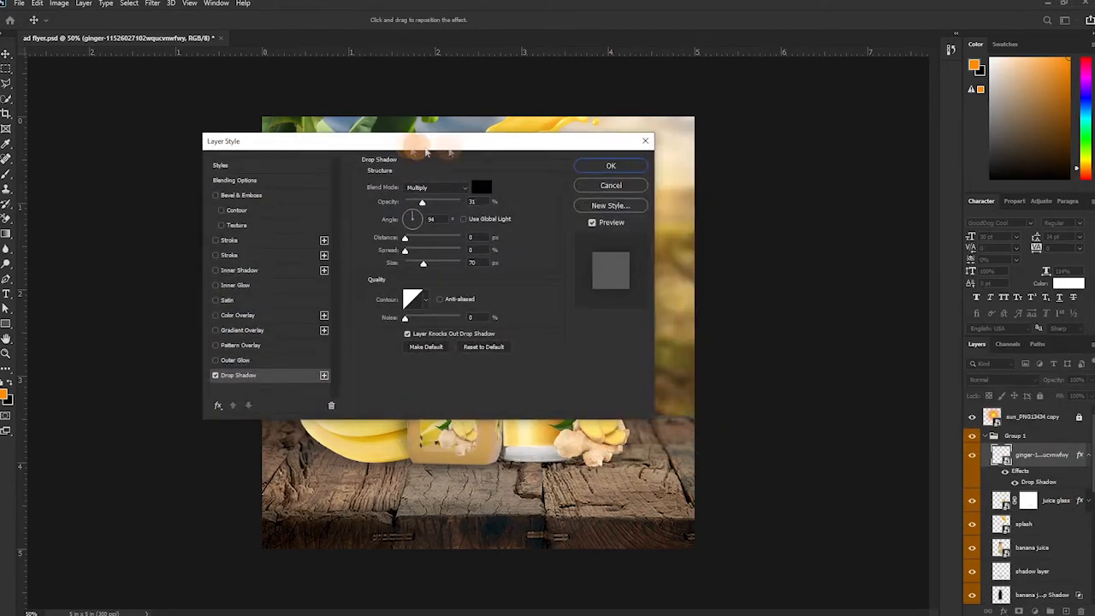
{"action": "left_click", "coordinate": [602, 168]}
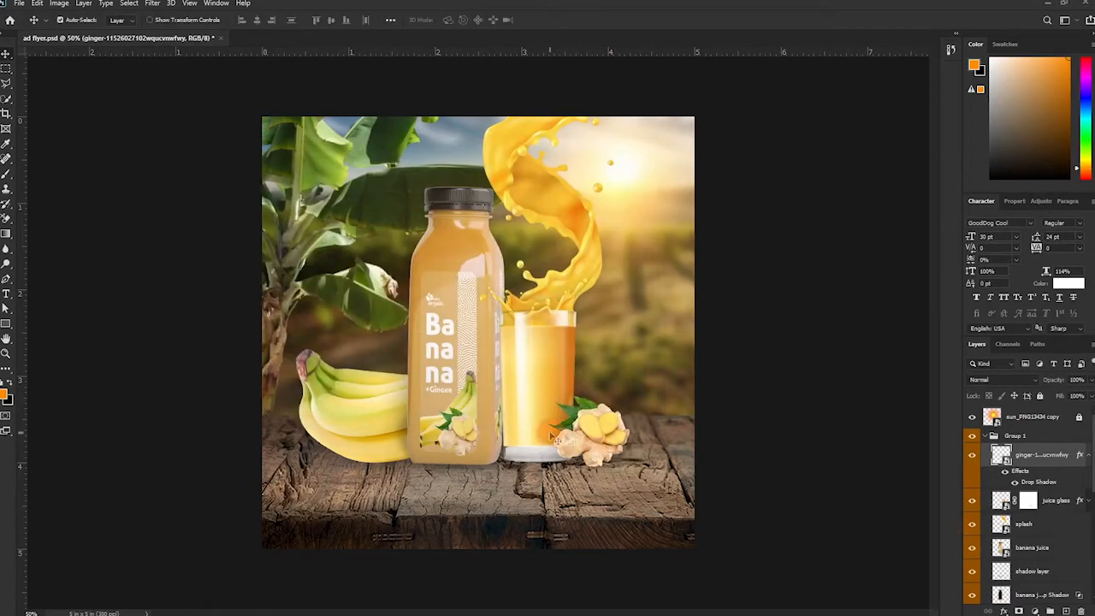
{"action": "left_click_drag", "start_coordinate": [611, 449], "coordinate": [603, 442]}
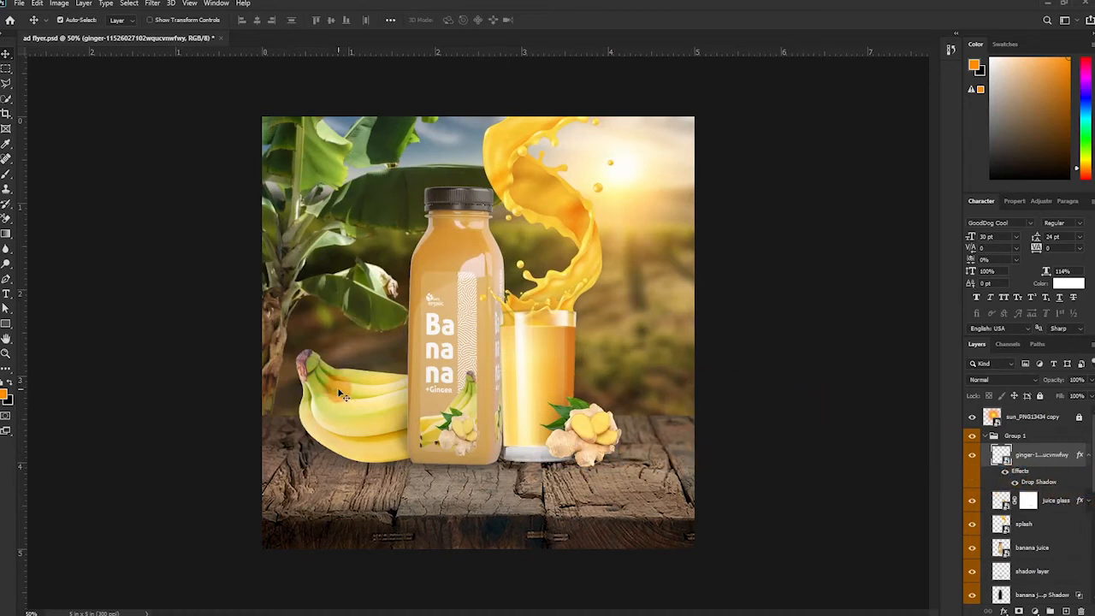
- Place the BANANA SLICE image from the banana ad flyer folder and position its slices over the bottle and splash
{"action": "mouse_move", "coordinate": [289, 611]}
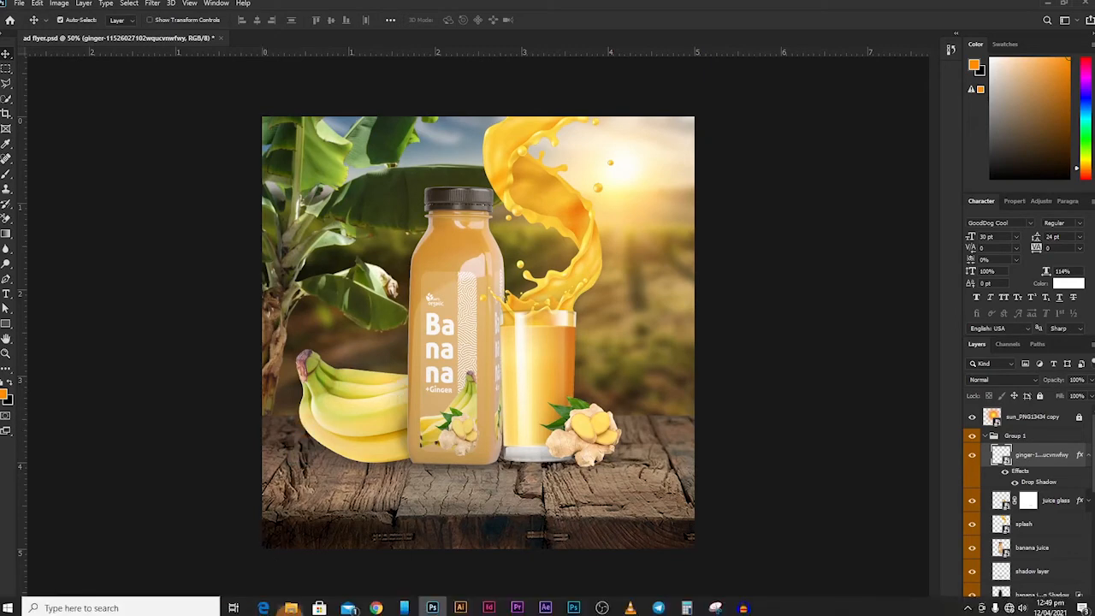
{"action": "left_click", "coordinate": [291, 608]}
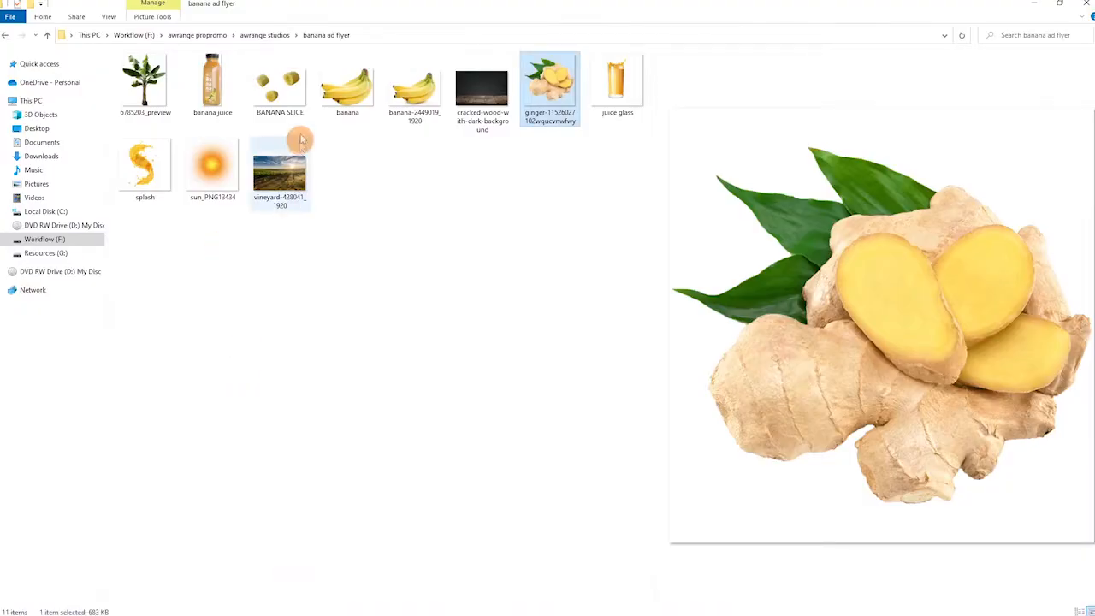
{"action": "left_click_drag", "start_coordinate": [285, 88], "coordinate": [569, 355]}
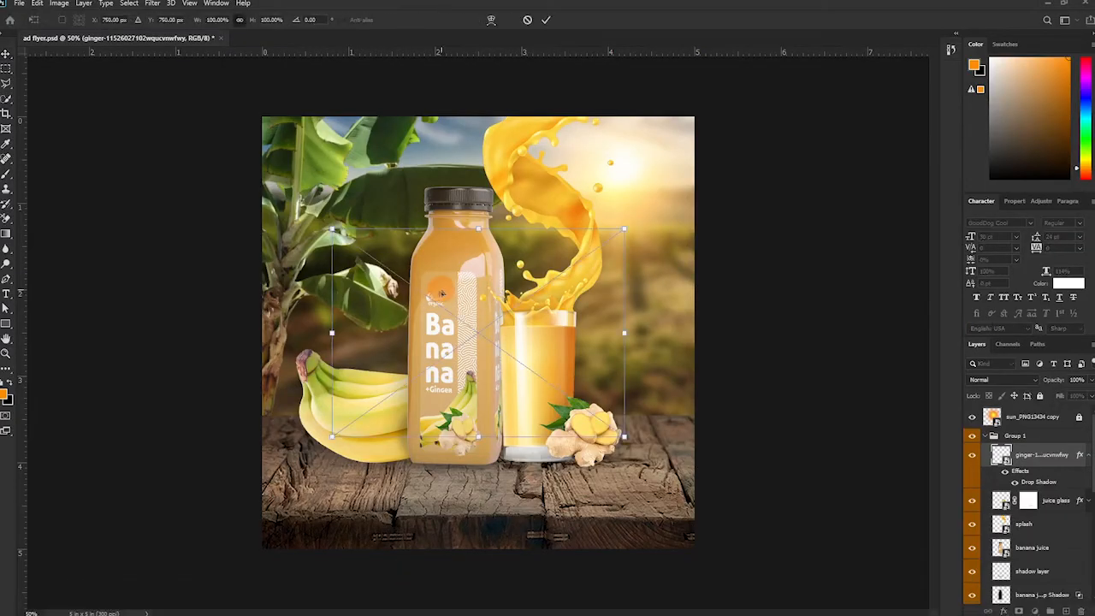
{"action": "left_click_drag", "start_coordinate": [561, 291], "coordinate": [607, 222]}
{"action": "key", "text": "Return"}
- Move the BANANA SLICE layer just above Group 1 and collapse Group 1 and the background group
{"action": "left_click_drag", "start_coordinate": [1061, 455], "coordinate": [1022, 428]}
{"action": "left_click", "coordinate": [988, 461]}
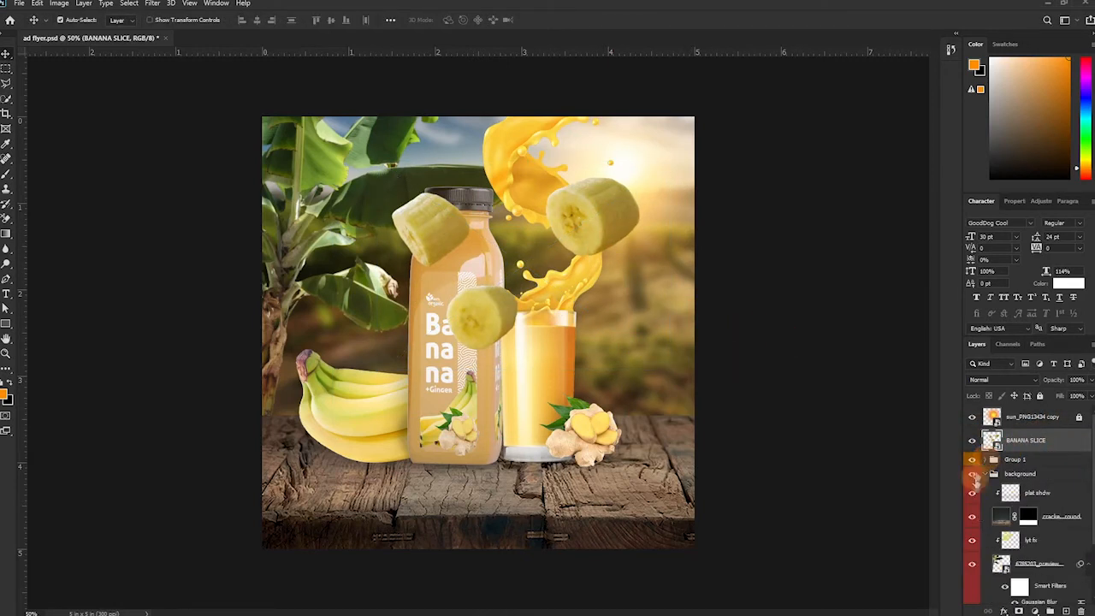
{"action": "left_click", "coordinate": [986, 474]}
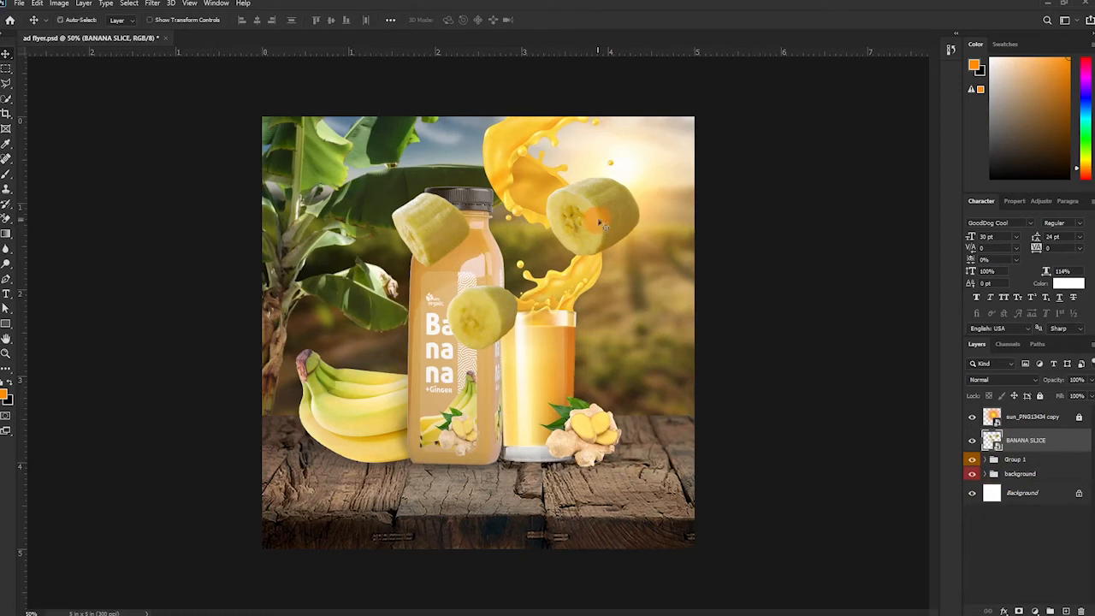
- Shift the banana slices down in the flyer and rasterize the BANANA SLICE layer
{"action": "left_click_drag", "start_coordinate": [597, 225], "coordinate": [614, 291]}
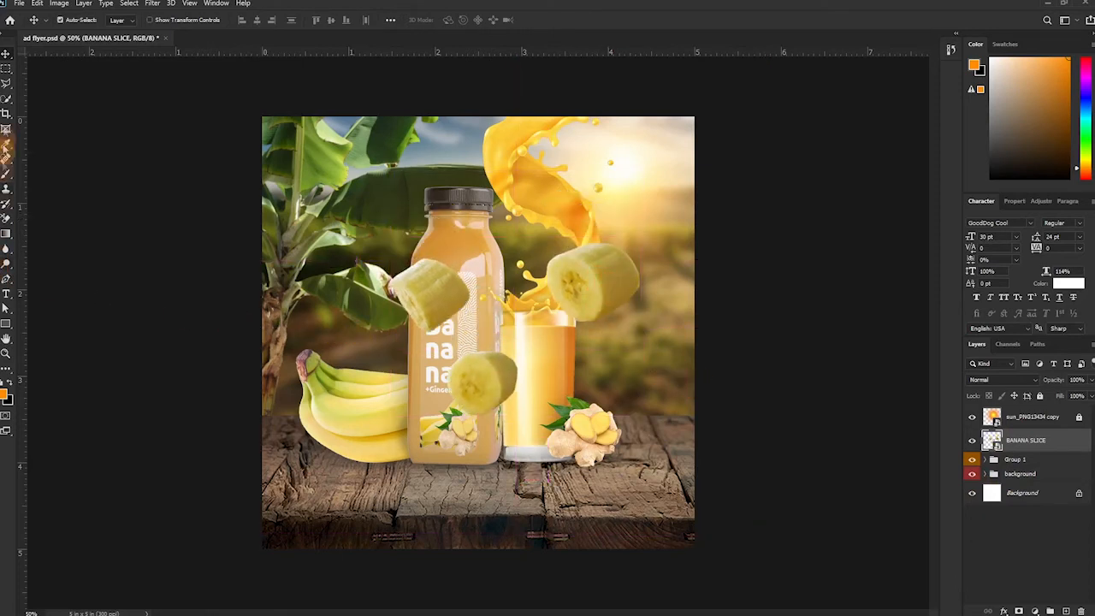
{"action": "right_click", "coordinate": [1018, 448]}
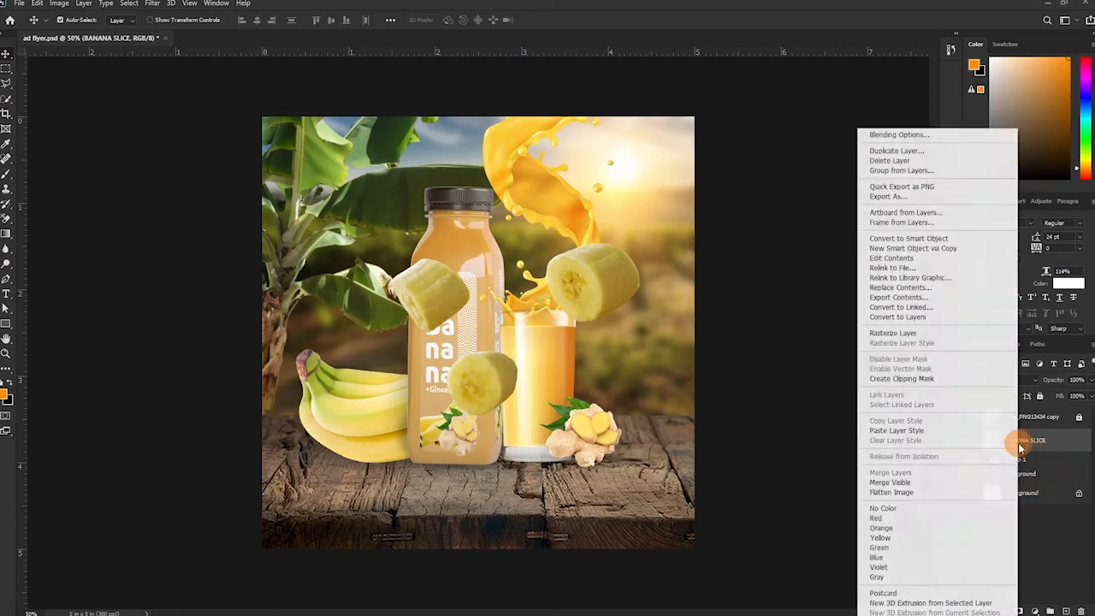
{"action": "left_click", "coordinate": [893, 334]}
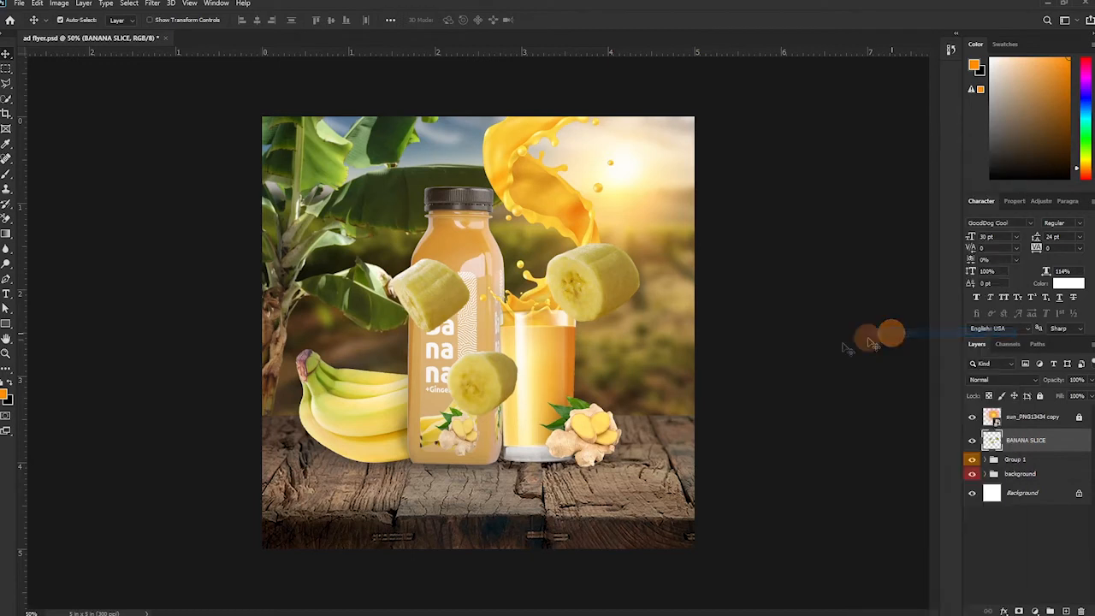
- Cut the leftmost banana slice with an elliptical selection onto its own layer and shift the remaining slices
{"action": "left_click", "coordinate": [9, 73]}
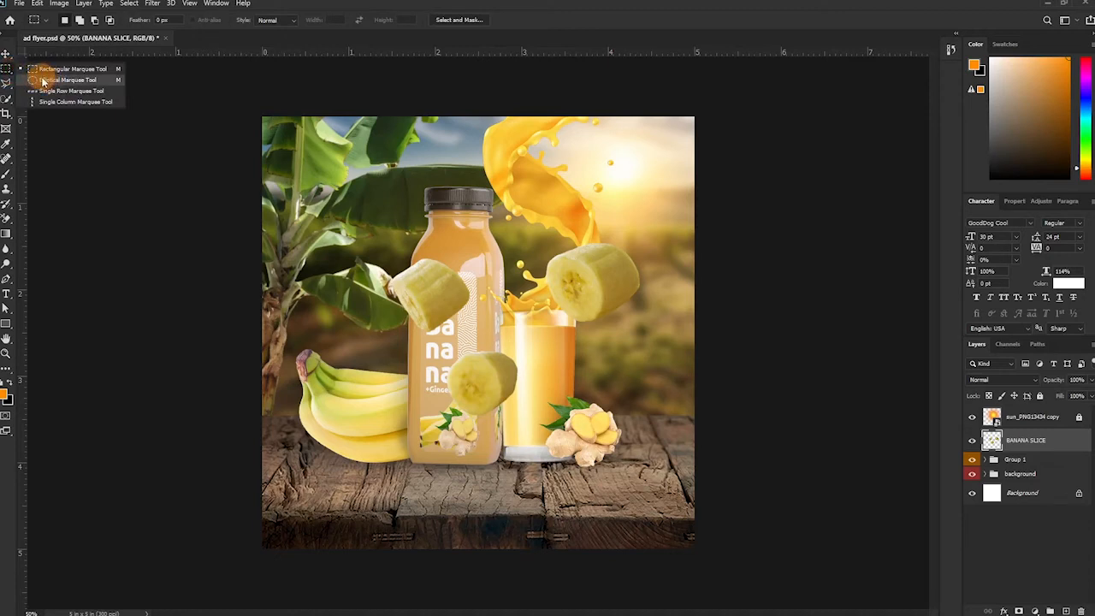
{"action": "left_click", "coordinate": [47, 82]}
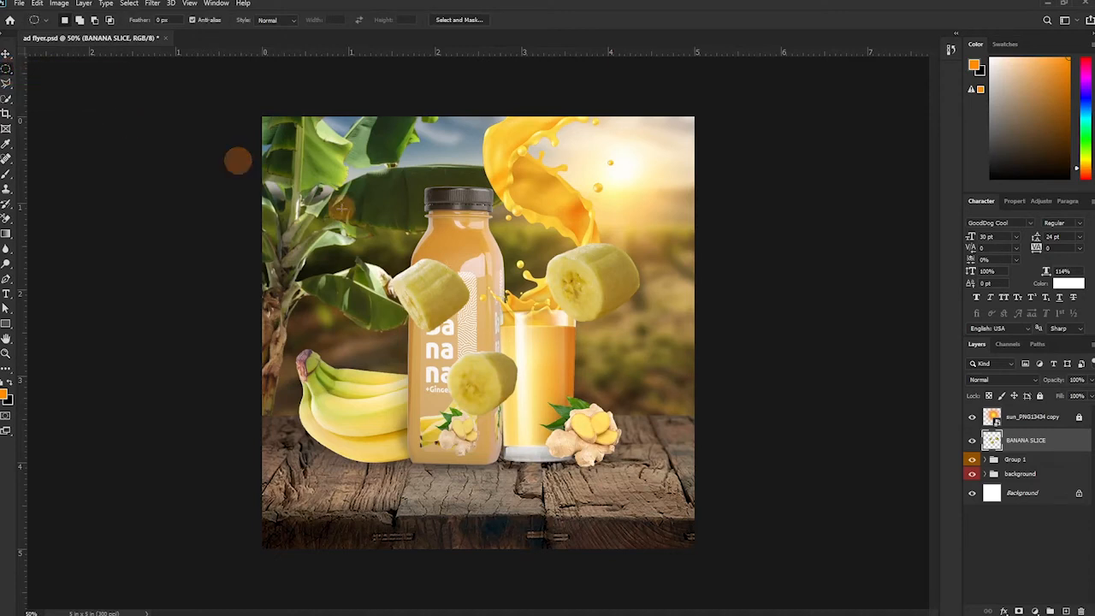
{"action": "left_click_drag", "start_coordinate": [341, 225], "coordinate": [349, 256]}
{"action": "key", "text": "ctrl+x"}
{"action": "key", "text": "ctrl+v"}
{"action": "key", "text": "v"}
{"action": "left_click_drag", "start_coordinate": [598, 282], "coordinate": [570, 269]}
- Cut the slice above the glass out of BANANA SLICE with an elliptical selection and paste it onto its own layer
{"action": "left_click", "coordinate": [7, 68]}
{"action": "left_click_drag", "start_coordinate": [493, 208], "coordinate": [610, 343]}
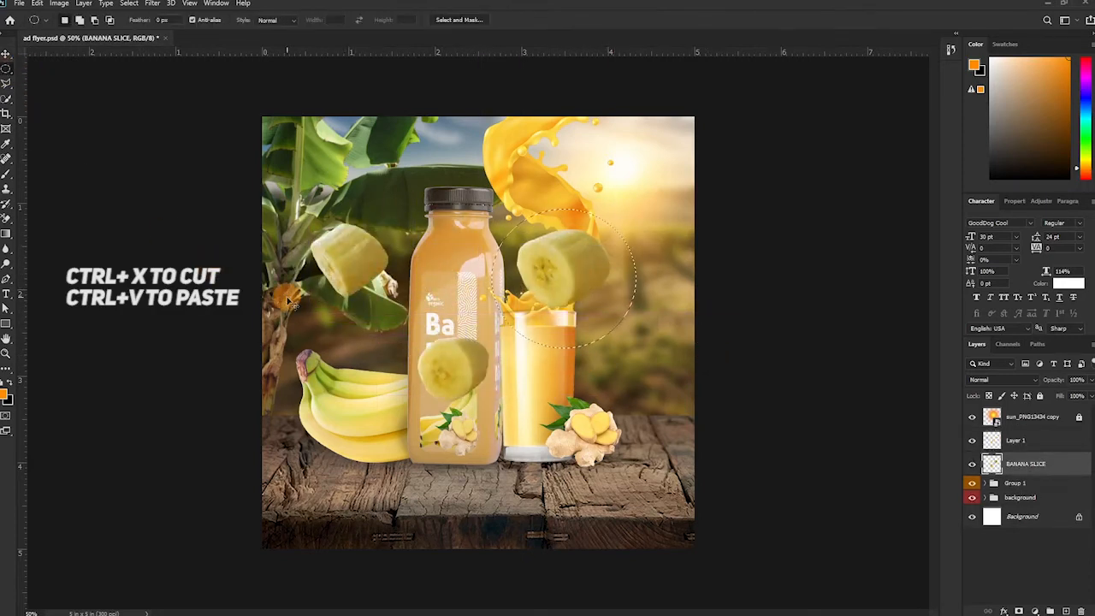
{"action": "key", "text": "ctrl+x"}
{"action": "key", "text": "ctrl+v"}
{"action": "key", "text": "v"}
- Spread the three separated slices out, one on the upper splash and two over the bottle
{"action": "left_click_drag", "start_coordinate": [492, 328], "coordinate": [527, 263]}
{"action": "left_click_drag", "start_coordinate": [454, 368], "coordinate": [459, 351]}
{"action": "left_click_drag", "start_coordinate": [373, 279], "coordinate": [479, 267]}
{"action": "left_click_drag", "start_coordinate": [500, 280], "coordinate": [543, 208]}
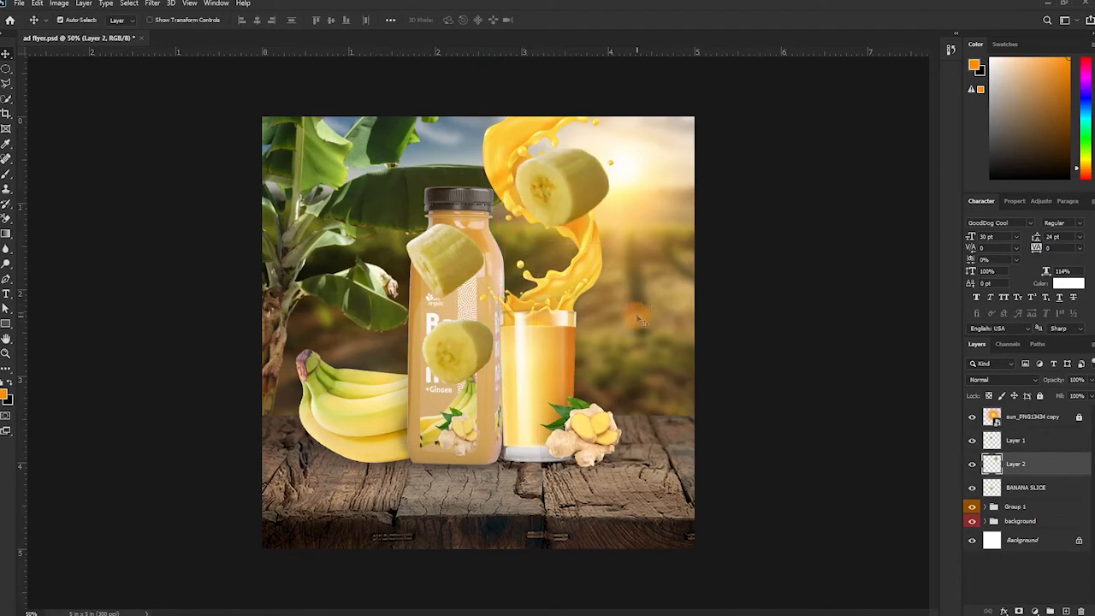
- Scale the slice on the upper splash down to about 70% of its size
{"action": "key", "text": "ctrl"}
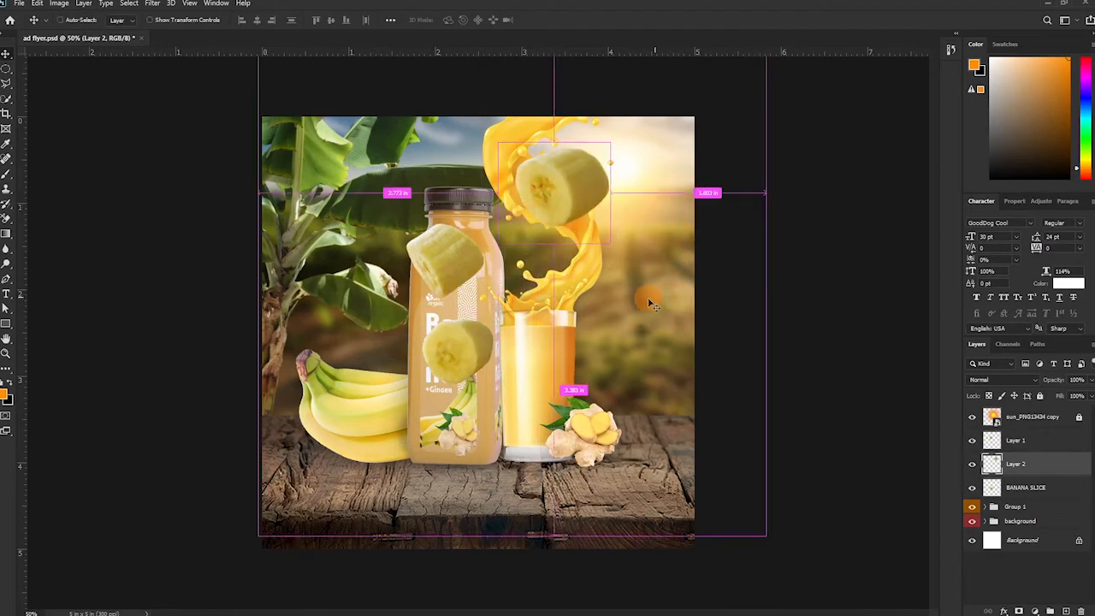
{"action": "key", "text": "ctrl+t"}
{"action": "left_click_drag", "start_coordinate": [612, 247], "coordinate": [555, 180]}
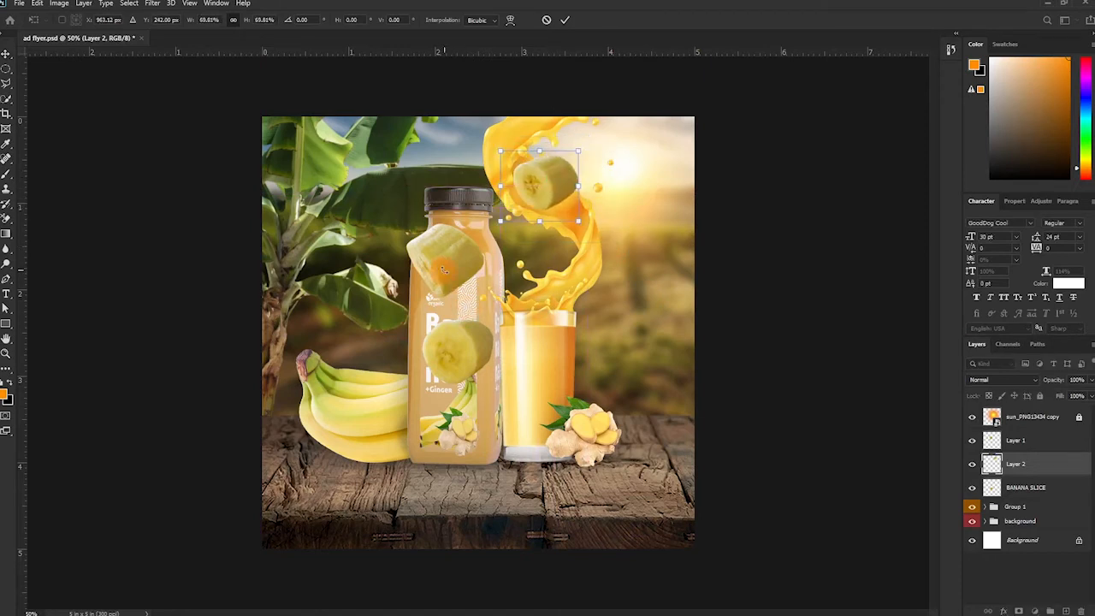
{"action": "key", "text": "Return"}
- Move the upper bottle slice above the glass, duplicate and hide the original, then scale the copy to about 52% at the rim
{"action": "left_click_drag", "start_coordinate": [443, 270], "coordinate": [550, 292]}
{"action": "key", "text": "ctrl+j"}
{"action": "left_click", "coordinate": [972, 463]}
{"action": "key", "text": "ctrl+t"}
{"action": "left_click_drag", "start_coordinate": [570, 289], "coordinate": [546, 287]}
{"action": "left_click_drag", "start_coordinate": [583, 254], "coordinate": [577, 260]}
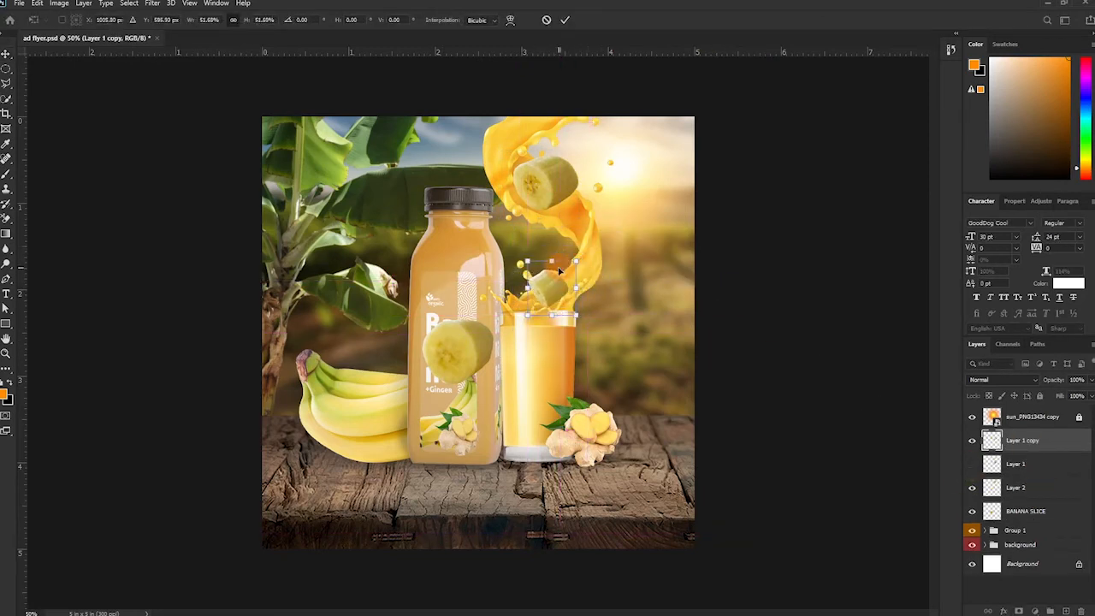
{"action": "key", "text": "Return"}
- Move the label slice onto the middle of the splash and place a shrunken Layer 2 slice at the splash's upper end
{"action": "left_click_drag", "start_coordinate": [468, 362], "coordinate": [614, 248]}
{"action": "left_click_drag", "start_coordinate": [552, 184], "coordinate": [559, 127]}
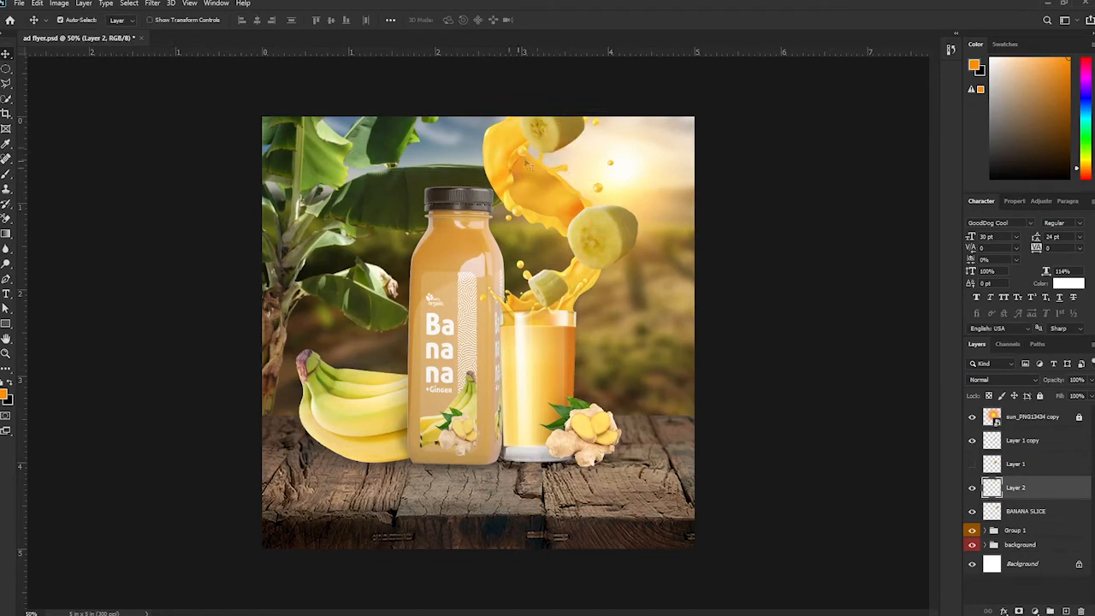
{"action": "key", "text": "ctrl+t"}
{"action": "left_click_drag", "start_coordinate": [587, 162], "coordinate": [571, 131]}
{"action": "key", "text": "Return"}
{"action": "left_click_drag", "start_coordinate": [609, 230], "coordinate": [570, 198]}
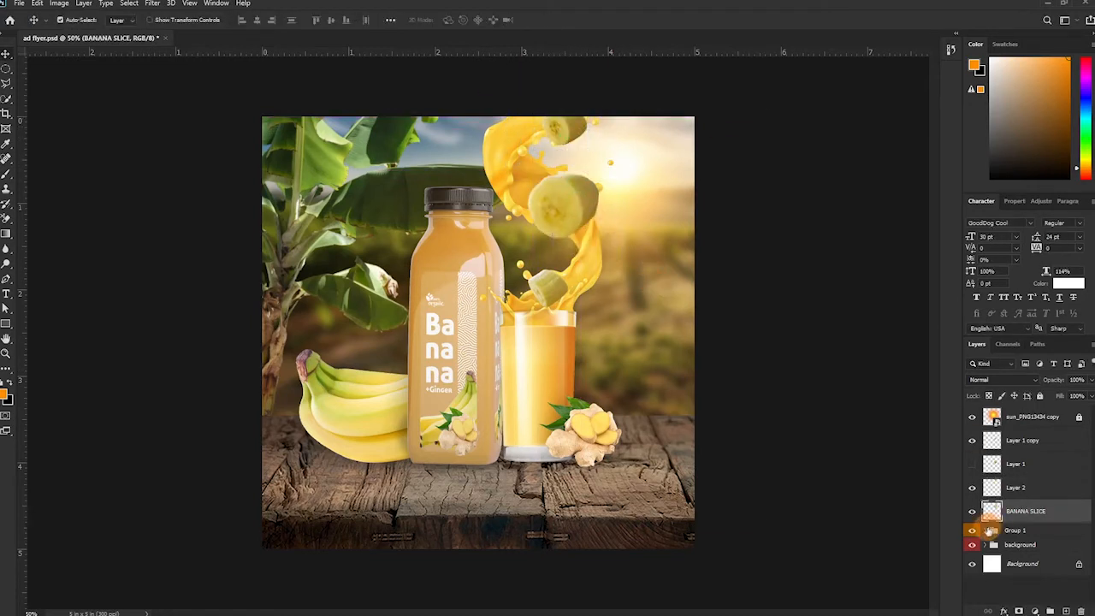
- Move the BANANA SLICE layer below splash in Group 1 and shift its slice and the uppermost slice into place around the splash
{"action": "left_click", "coordinate": [984, 530]}
{"action": "scroll", "coordinate": [1030, 498], "scroll_direction": "down", "scroll_amount": 3}
{"action": "left_click_drag", "start_coordinate": [1016, 443], "coordinate": [1047, 559]}
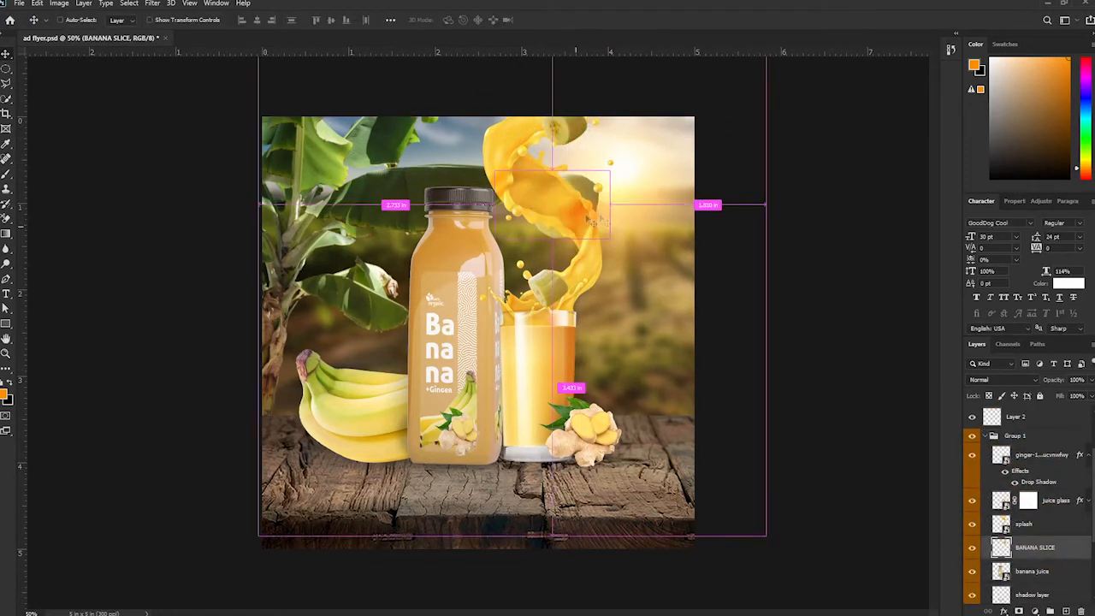
{"action": "left_click_drag", "start_coordinate": [611, 166], "coordinate": [645, 171]}
{"action": "left_click_drag", "start_coordinate": [578, 130], "coordinate": [542, 128]}
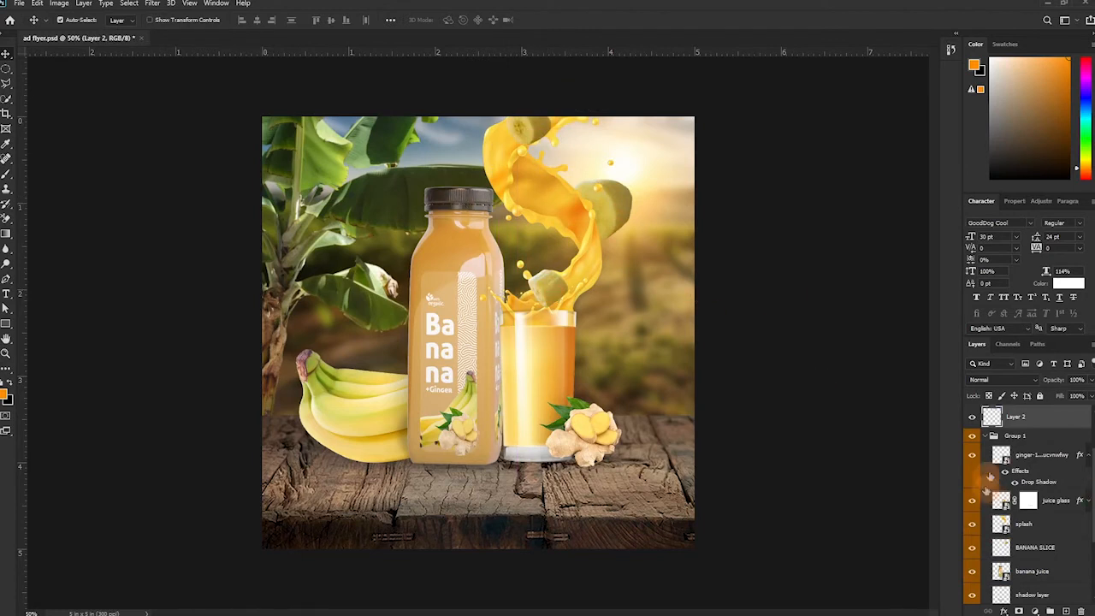
- Show the hidden Layer 1 slice, scale it down and position it inside the middle curve of the splash
{"action": "scroll", "coordinate": [1016, 464], "scroll_direction": "up", "scroll_amount": 3}
{"action": "left_click", "coordinate": [1017, 465]}
{"action": "left_click", "coordinate": [972, 464]}
{"action": "key", "text": "ctrl+t"}
{"action": "left_click_drag", "start_coordinate": [606, 257], "coordinate": [566, 211]}
{"action": "left_click_drag", "start_coordinate": [543, 188], "coordinate": [553, 198]}
{"action": "key", "text": "Return"}
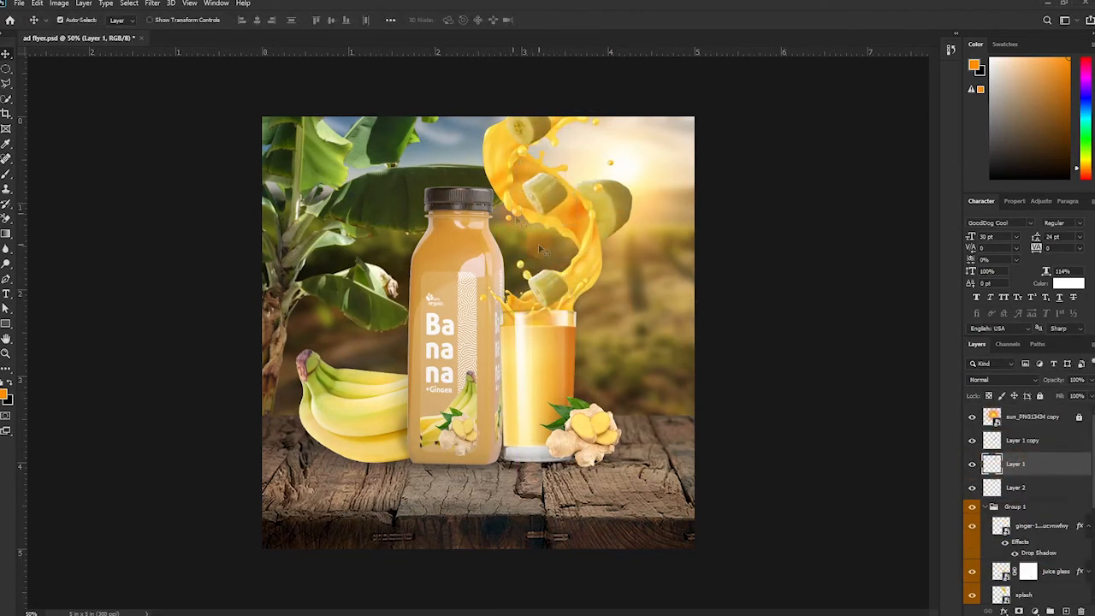
- Flip the slice at the glass rim horizontally and nudge it into place
{"action": "left_click", "coordinate": [548, 293]}
{"action": "left_click", "coordinate": [60, 3]}
{"action": "mouse_move", "coordinate": [36, 3]}
{"action": "mouse_move", "coordinate": [64, 265]}
{"action": "left_click", "coordinate": [207, 445]}
{"action": "left_click_drag", "start_coordinate": [554, 290], "coordinate": [551, 289]}
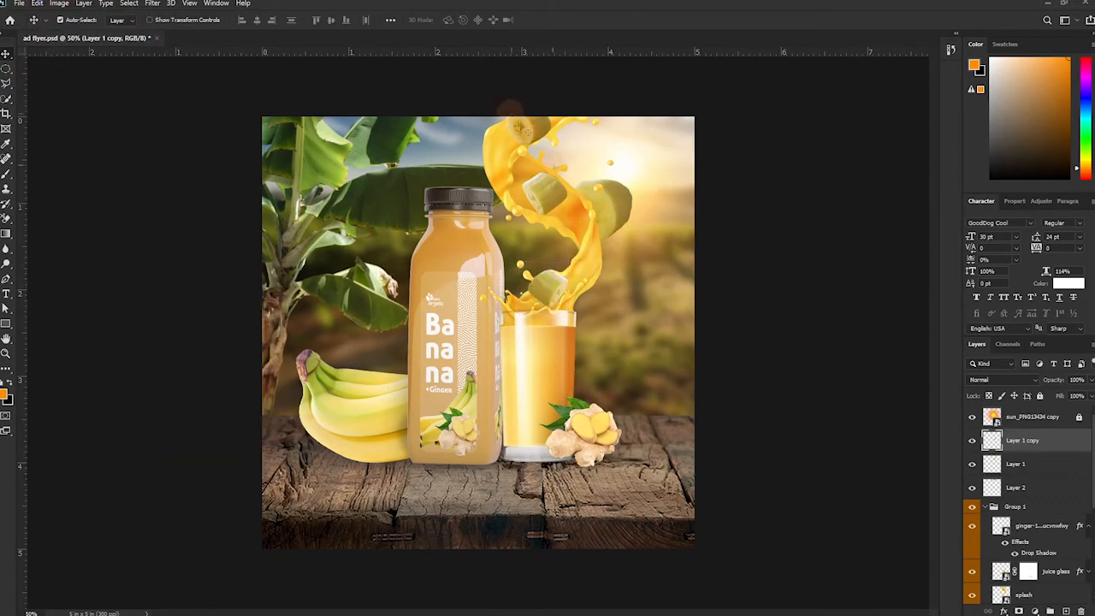
- Raise the uppermost slice slightly, and shrink and reposition the slice behind the splash
{"action": "left_click_drag", "start_coordinate": [537, 132], "coordinate": [542, 125]}
{"action": "left_click_drag", "start_coordinate": [608, 205], "coordinate": [612, 208]}
{"action": "key", "text": "ctrl+t"}
{"action": "left_click_drag", "start_coordinate": [636, 172], "coordinate": [606, 186]}
{"action": "left_click_drag", "start_coordinate": [602, 202], "coordinate": [618, 199]}
{"action": "key", "text": "Return"}
- Move Layer 1 copy, Layer 1 and Layer 2 into Group 1 above the juice glass and rename all three banana
{"action": "left_click", "coordinate": [558, 197]}
{"action": "left_click", "coordinate": [1023, 461], "text": "ctrl"}
{"action": "left_click_drag", "start_coordinate": [1026, 425], "coordinate": [1030, 536]}
{"action": "right_click", "coordinate": [1032, 480]}
{"action": "double_click", "coordinate": [1029, 475]}
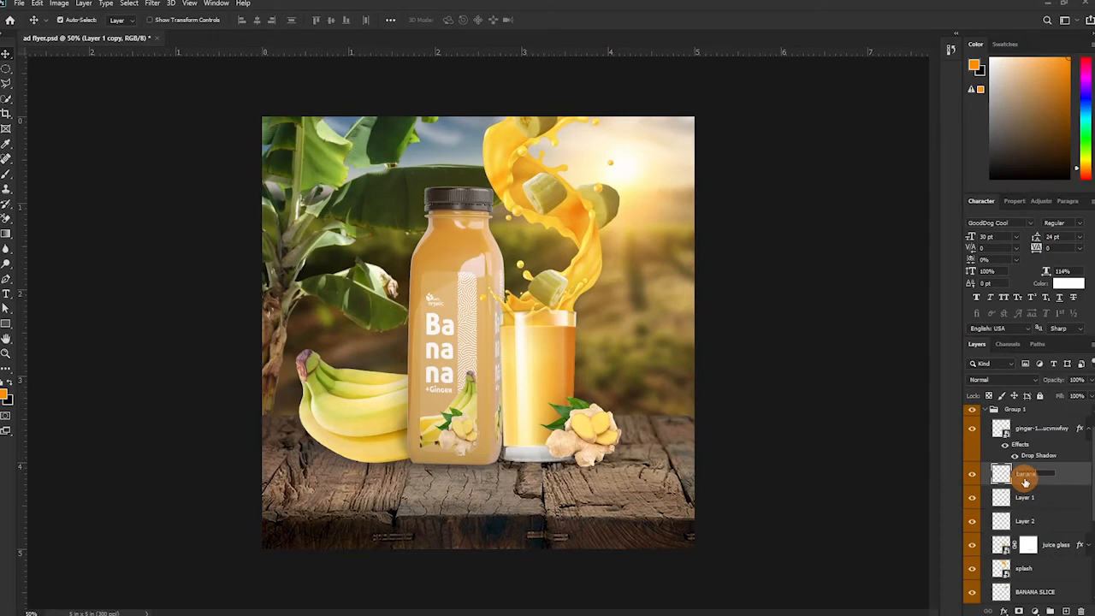
{"action": "double_click", "coordinate": [1026, 499]}
{"action": "key", "text": "ctrl+v"}
{"action": "double_click", "coordinate": [1031, 521]}
{"action": "key", "text": "ctrl+v"}
{"action": "left_click", "coordinate": [1040, 498]}
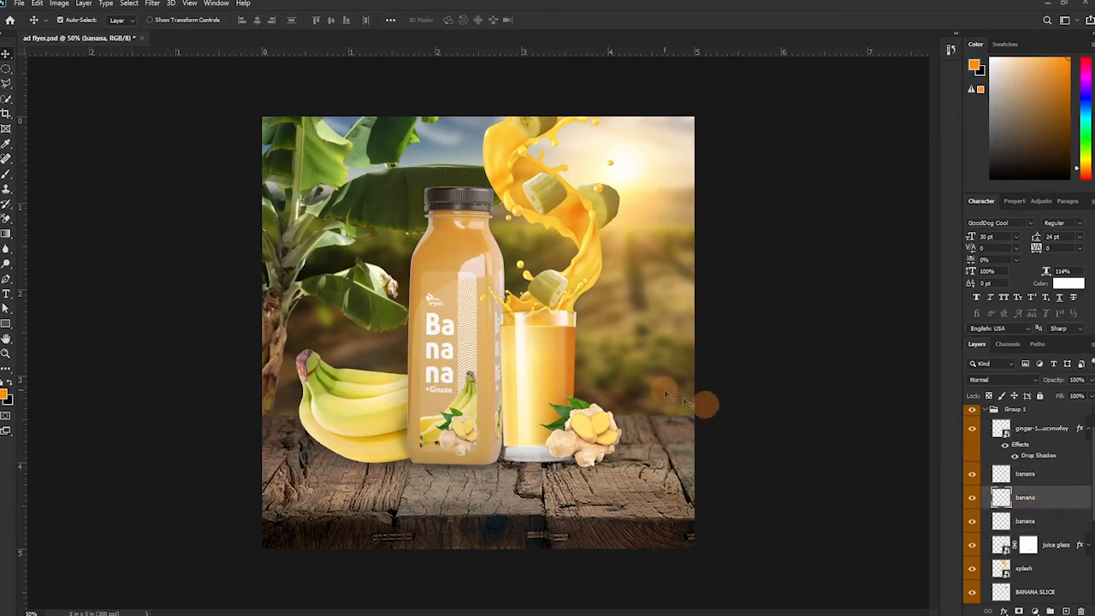
- Add a new layer named splash shadow directly below the banana layers
{"action": "left_click", "coordinate": [1066, 611]}
{"action": "double_click", "coordinate": [1026, 544]}
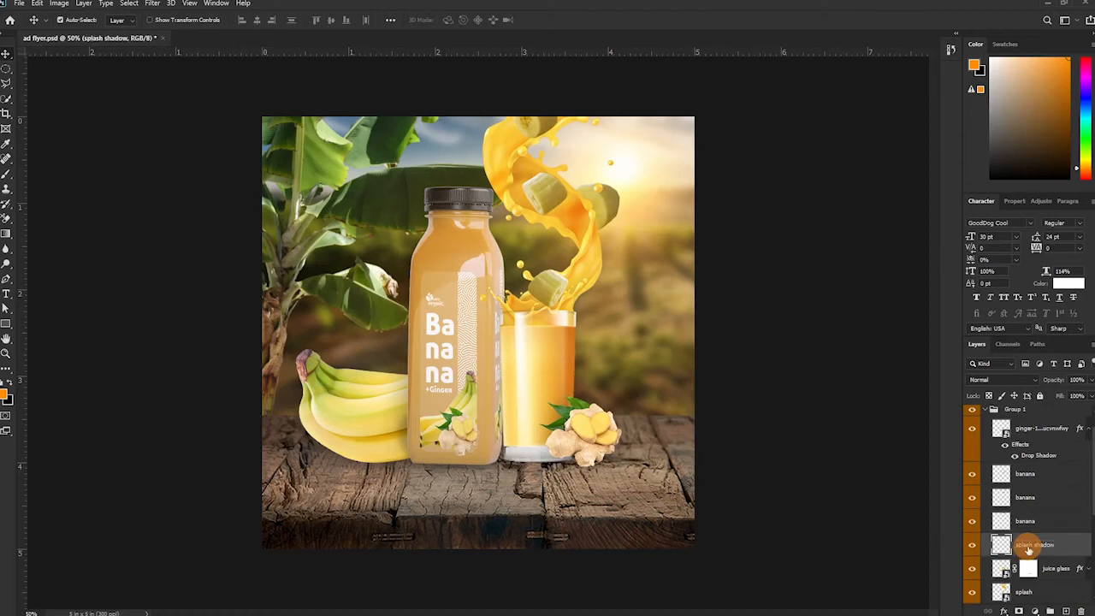
{"action": "left_click", "coordinate": [775, 542]}
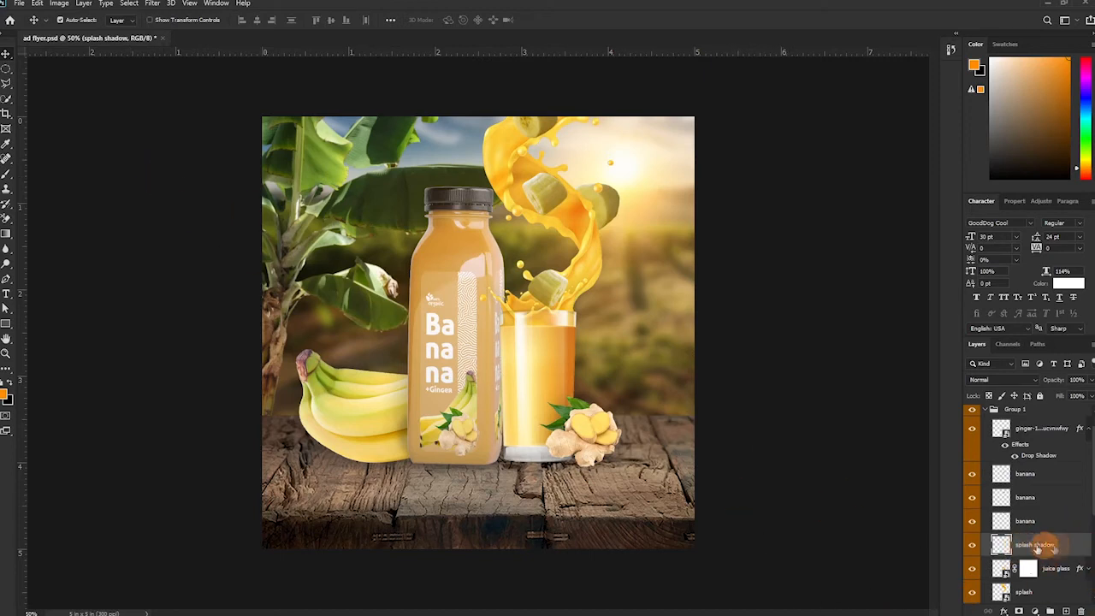
- Set up a black Brush with 0% hardness, 14% opacity and 100% smoothing for shading the splash
{"action": "left_click", "coordinate": [6, 176]}
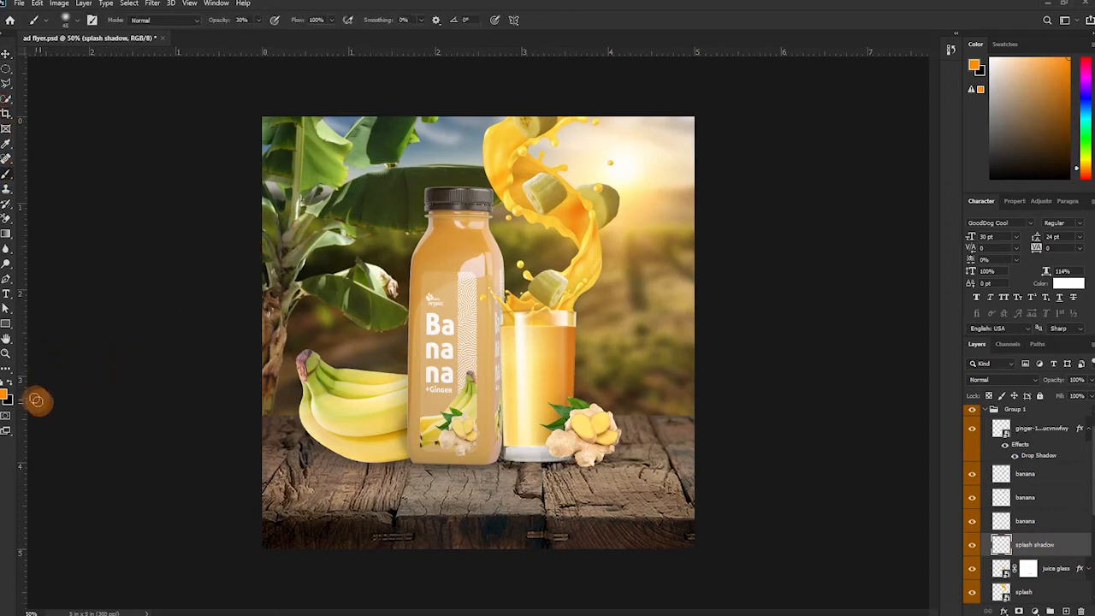
{"action": "left_click", "coordinate": [7, 387]}
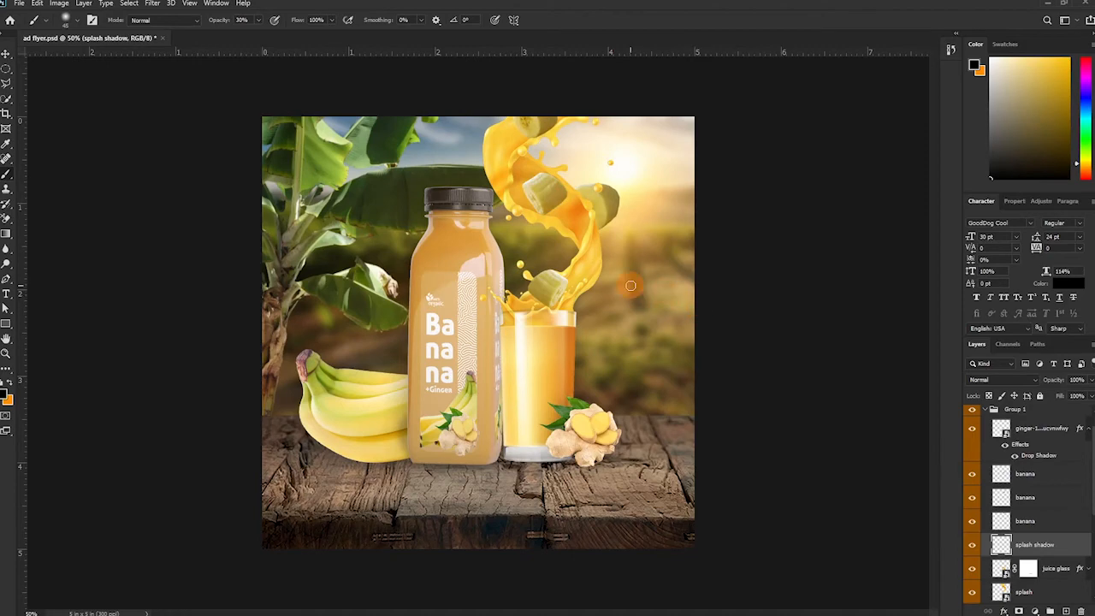
{"action": "scroll", "coordinate": [614, 319], "scroll_direction": "up", "scroll_amount": 1}
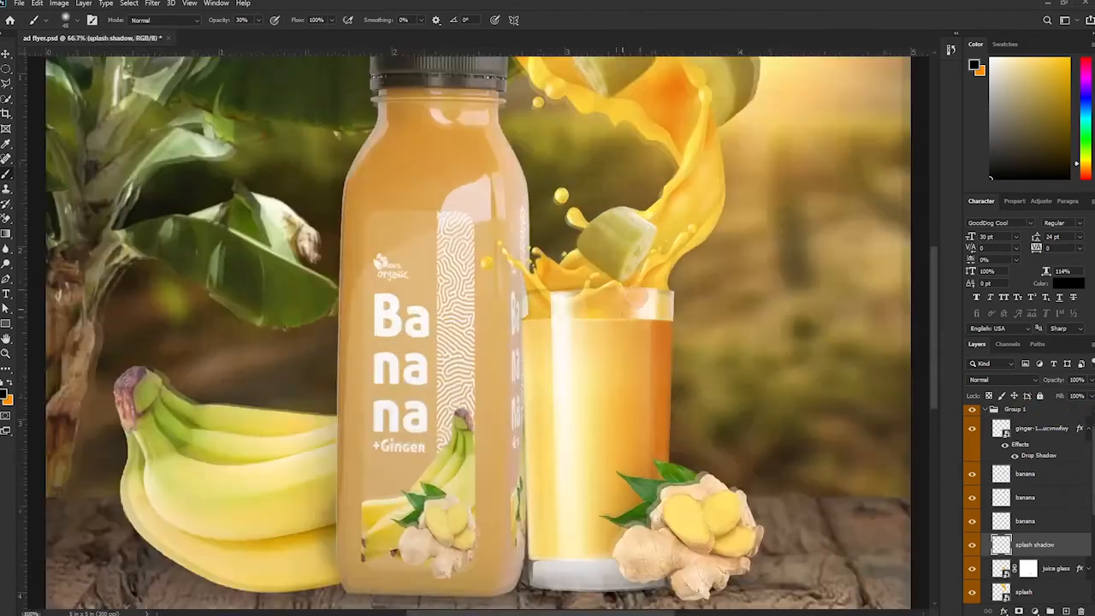
{"action": "left_click_drag", "start_coordinate": [640, 78], "coordinate": [588, 375]}
{"action": "left_click", "coordinate": [59, 84]}
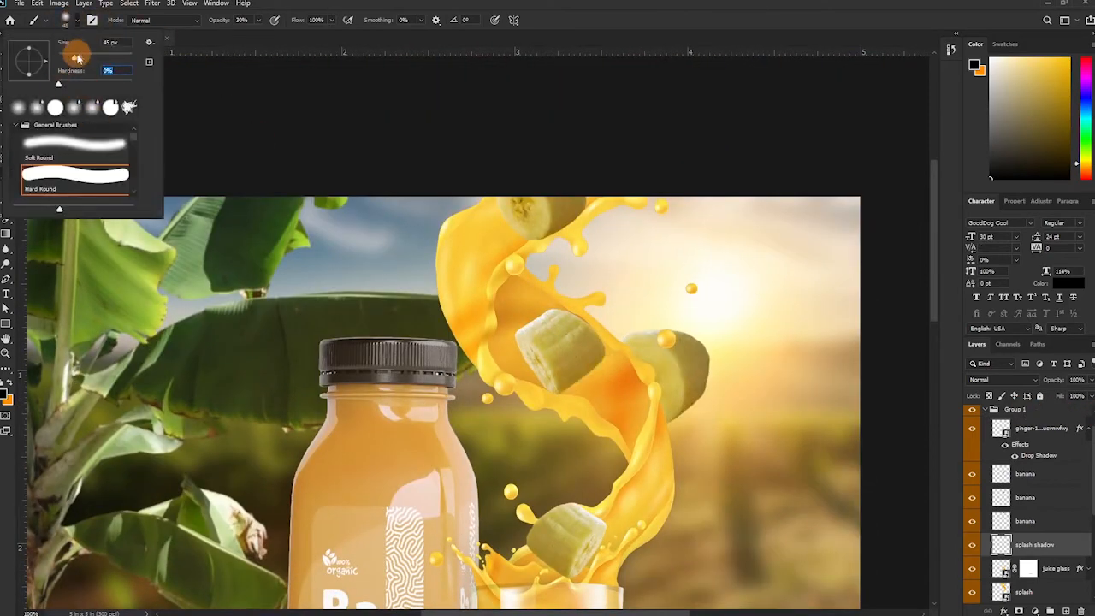
{"action": "left_click", "coordinate": [289, 21]}
{"action": "left_click_drag", "start_coordinate": [220, 20], "coordinate": [202, 21]}
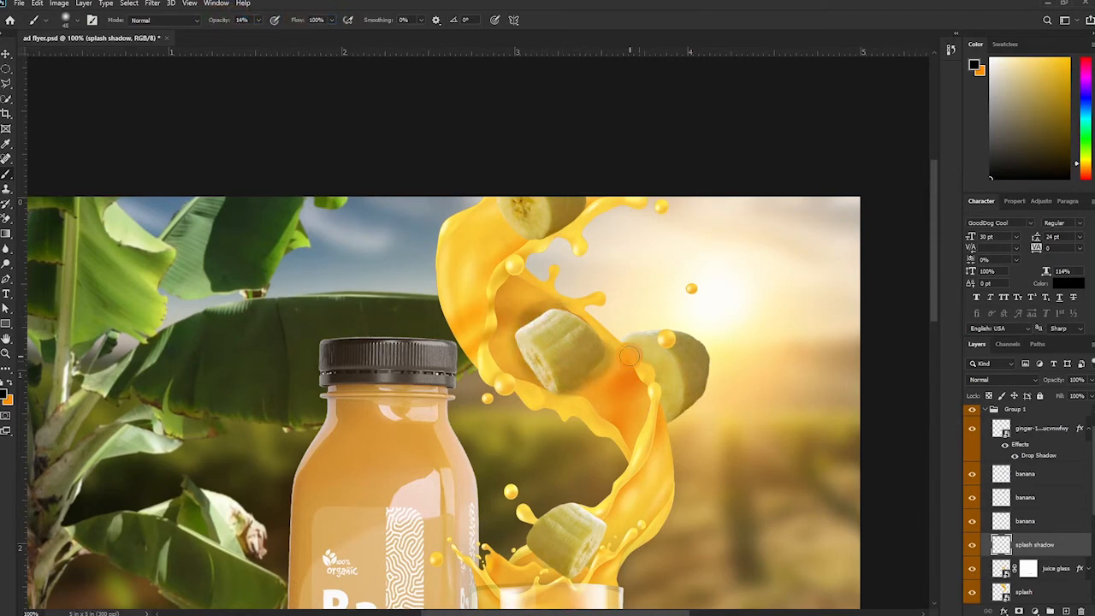
{"action": "scroll", "coordinate": [509, 224], "scroll_direction": "down", "scroll_amount": 3}
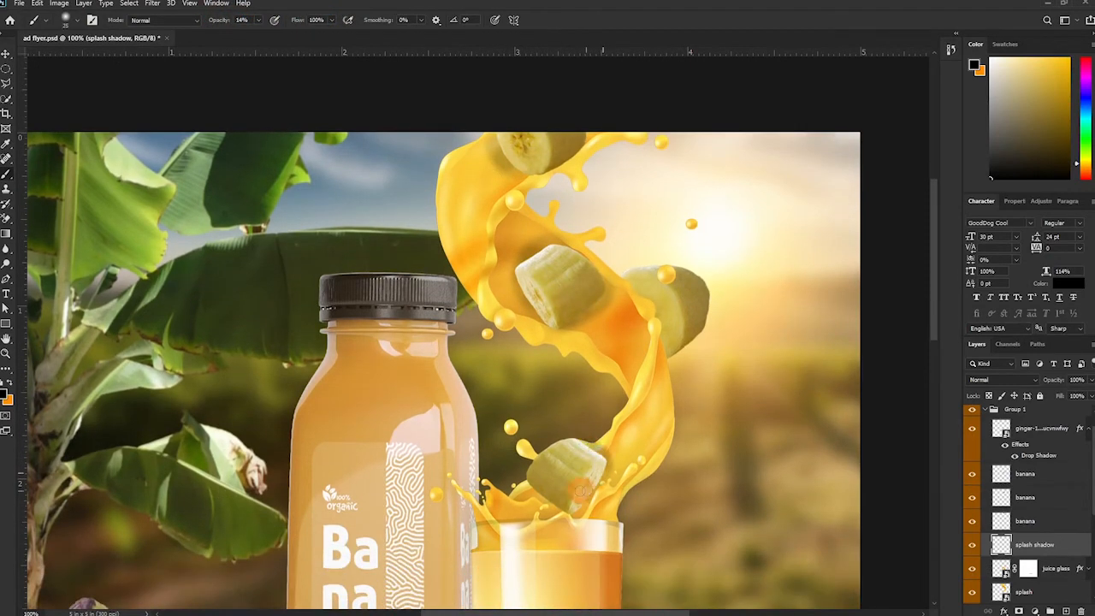
{"action": "left_click_drag", "start_coordinate": [378, 20], "coordinate": [659, 59]}
- Name the new layer splash shadow and brush soft black shadows on the splash around the banana slices
{"action": "left_click", "coordinate": [1035, 547]}
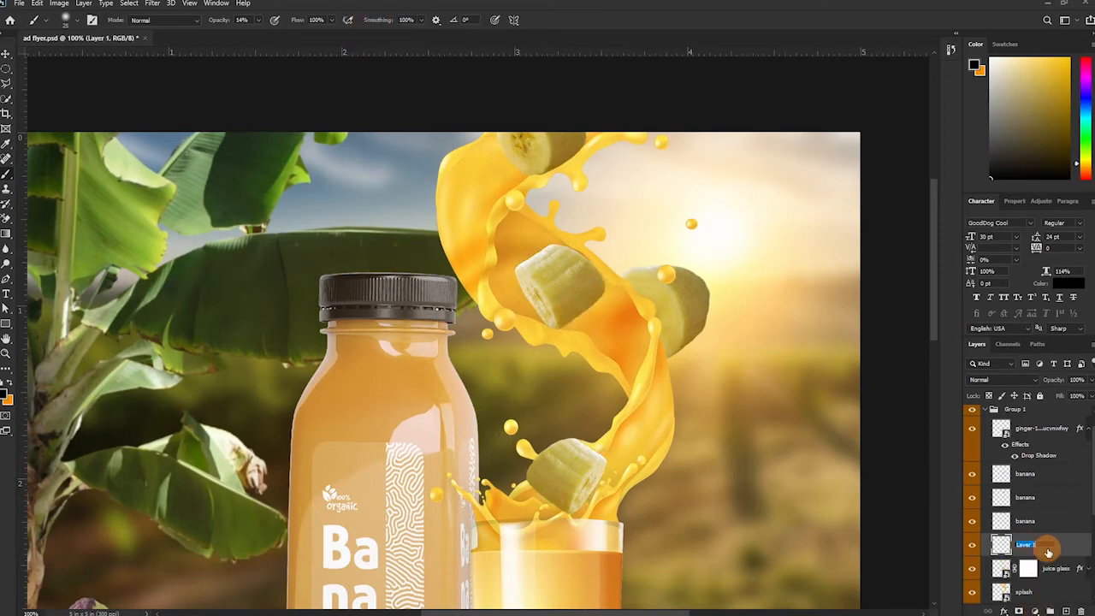
{"action": "key", "text": "ctrl+plus"}
{"action": "key", "text": "ctrl+plus"}
{"action": "left_click_drag", "start_coordinate": [557, 255], "coordinate": [402, 441]}
{"action": "mouse_move", "coordinate": [488, 295]}
{"action": "left_mouse_down"}
{"action": "mouse_move", "coordinate": [439, 348]}
{"action": "mouse_move", "coordinate": [475, 420]}
{"action": "mouse_move", "coordinate": [627, 472]}
{"action": "left_mouse_up"}
{"action": "left_click_drag", "start_coordinate": [709, 392], "coordinate": [530, 521]}
{"action": "left_click_drag", "start_coordinate": [496, 214], "coordinate": [537, 531]}
{"action": "mouse_move", "coordinate": [428, 248]}
{"action": "left_mouse_down"}
{"action": "mouse_move", "coordinate": [520, 344]}
{"action": "mouse_move", "coordinate": [661, 299]}
{"action": "mouse_move", "coordinate": [516, 352]}
{"action": "mouse_move", "coordinate": [533, 368]}
{"action": "mouse_move", "coordinate": [479, 154]}
{"action": "left_mouse_up"}
{"action": "mouse_move", "coordinate": [535, 227]}
{"action": "left_mouse_down"}
{"action": "mouse_move", "coordinate": [565, 303]}
{"action": "mouse_move", "coordinate": [522, 398]}
{"action": "left_mouse_up"}
- Set the brush flow to 82% and paint more shadow on the splash around the slice at the glass rim
{"action": "left_click_drag", "start_coordinate": [305, 20], "coordinate": [214, 27]}
{"action": "left_click", "coordinate": [409, 406]}
{"action": "left_click_drag", "start_coordinate": [297, 19], "coordinate": [367, 20]}
{"action": "mouse_move", "coordinate": [339, 347]}
{"action": "left_mouse_down"}
{"action": "mouse_move", "coordinate": [434, 423]}
{"action": "mouse_move", "coordinate": [463, 420]}
{"action": "left_mouse_up"}
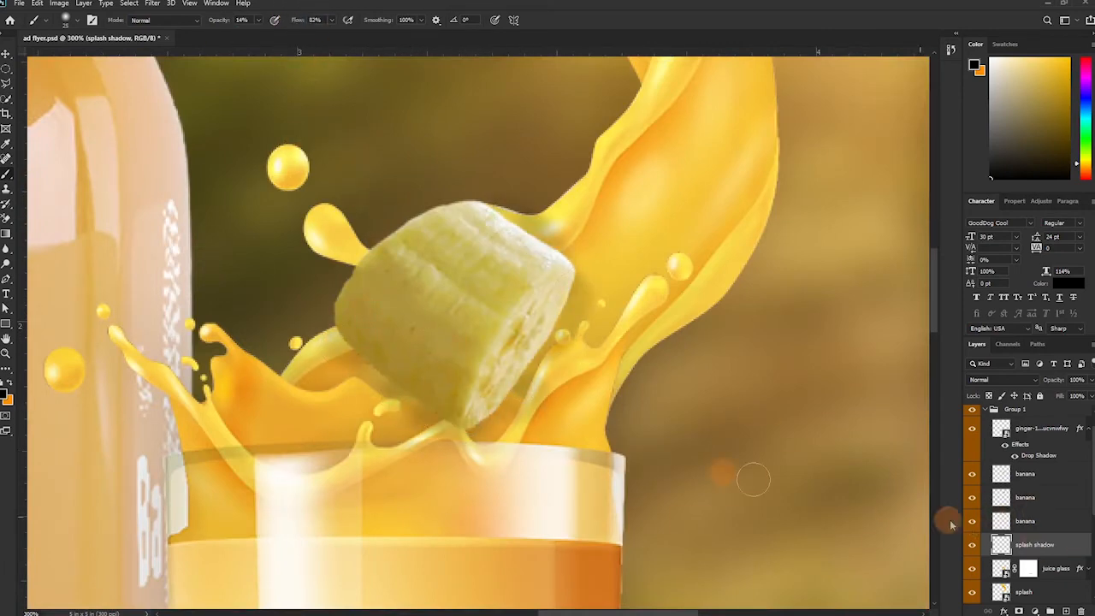
- Move the splash shadow layer below juice glass, directly above splash, and clip it to the splash
{"action": "scroll", "coordinate": [770, 488], "scroll_direction": "up", "scroll_amount": 3}
{"action": "left_click", "coordinate": [1020, 556], "text": "alt"}
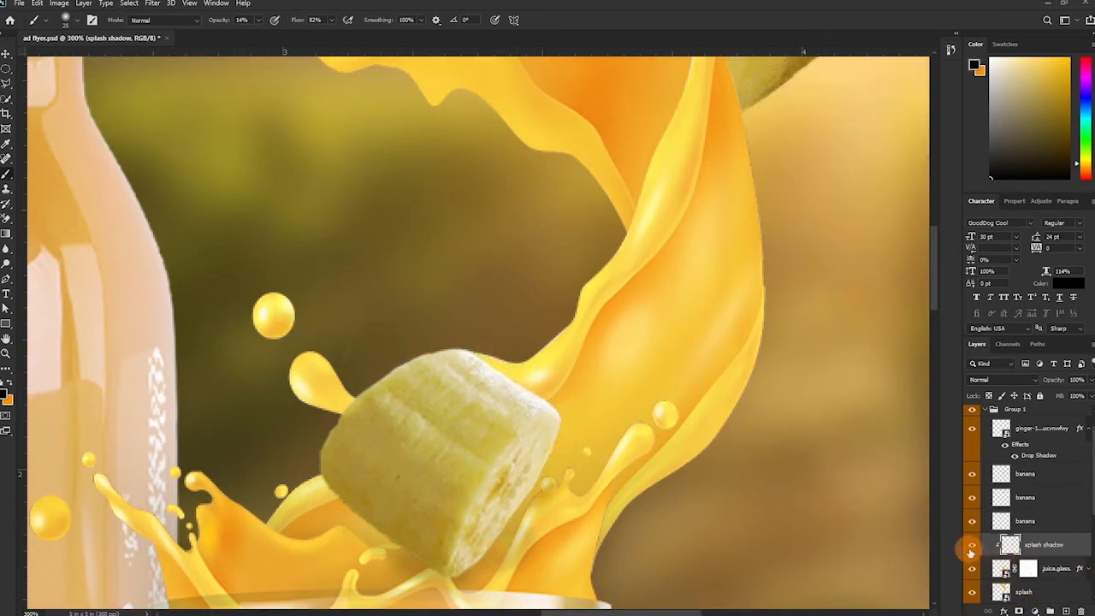
{"action": "left_click_drag", "start_coordinate": [974, 560], "coordinate": [984, 532]}
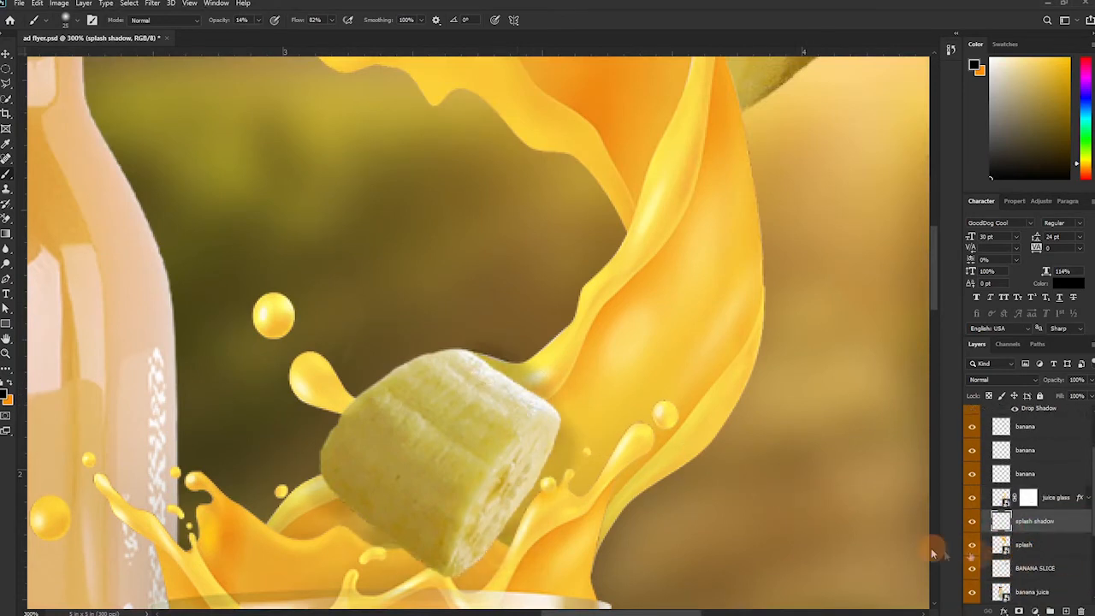
- Apply a Gaussian Blur with an 8.2 pixel radius to the splash shadow layer
{"action": "left_click", "coordinate": [152, 4]}
{"action": "mouse_move", "coordinate": [257, 128]}
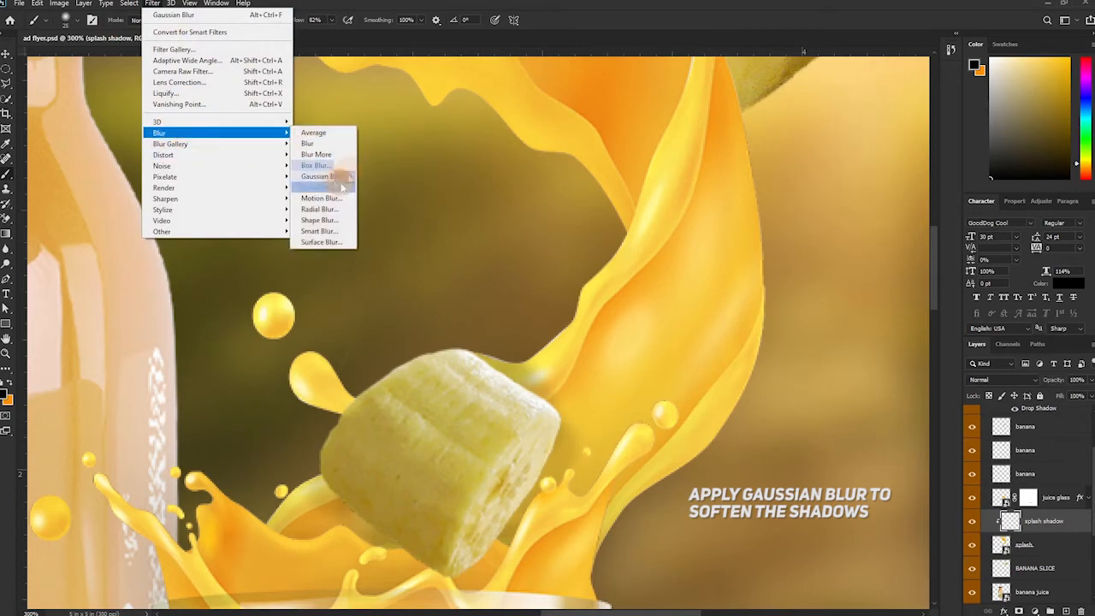
{"action": "left_click", "coordinate": [341, 178]}
{"action": "left_click_drag", "start_coordinate": [777, 275], "coordinate": [795, 274]}
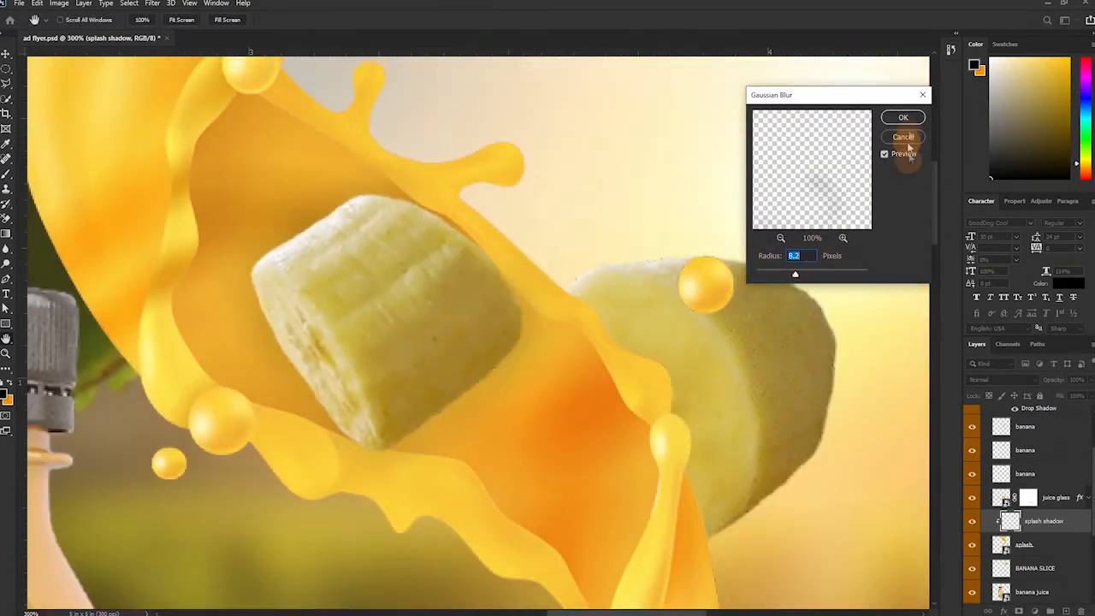
{"action": "left_click", "coordinate": [909, 147]}
- Add a new layer and move it above the three banana layers
{"action": "key", "text": "b"}
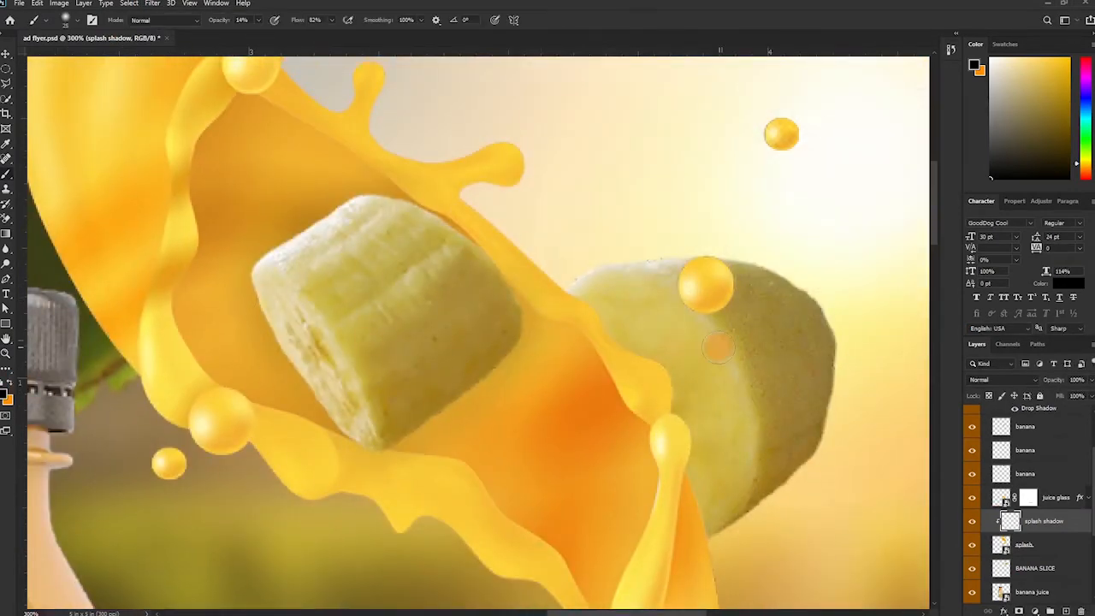
{"action": "scroll", "coordinate": [347, 257], "scroll_direction": "up", "scroll_amount": 3}
{"action": "key", "text": "ctrl+minus"}
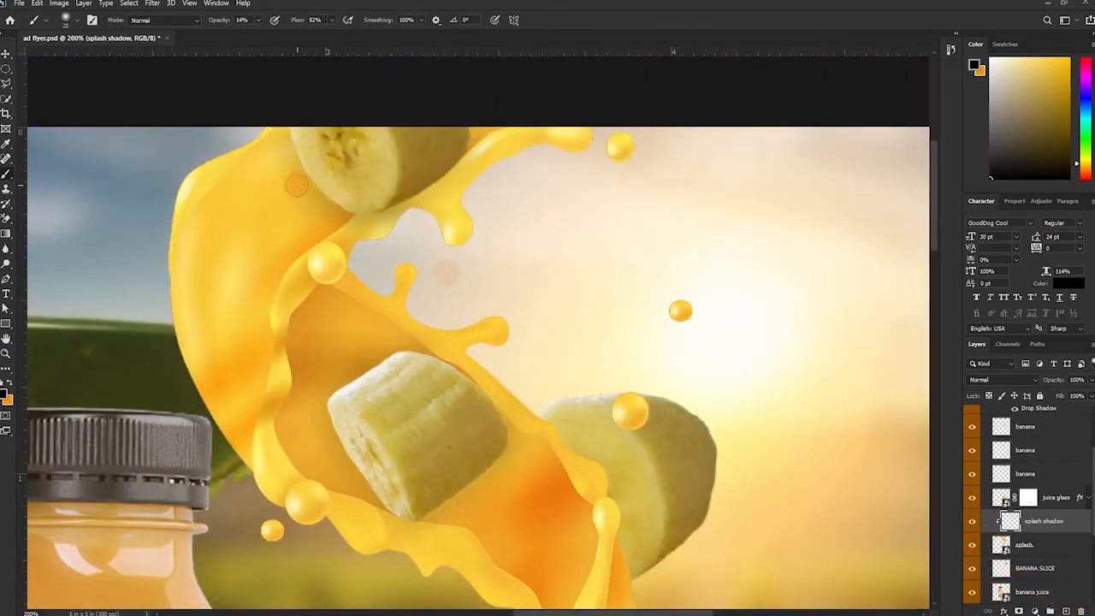
{"action": "key", "text": "ctrl+minus"}
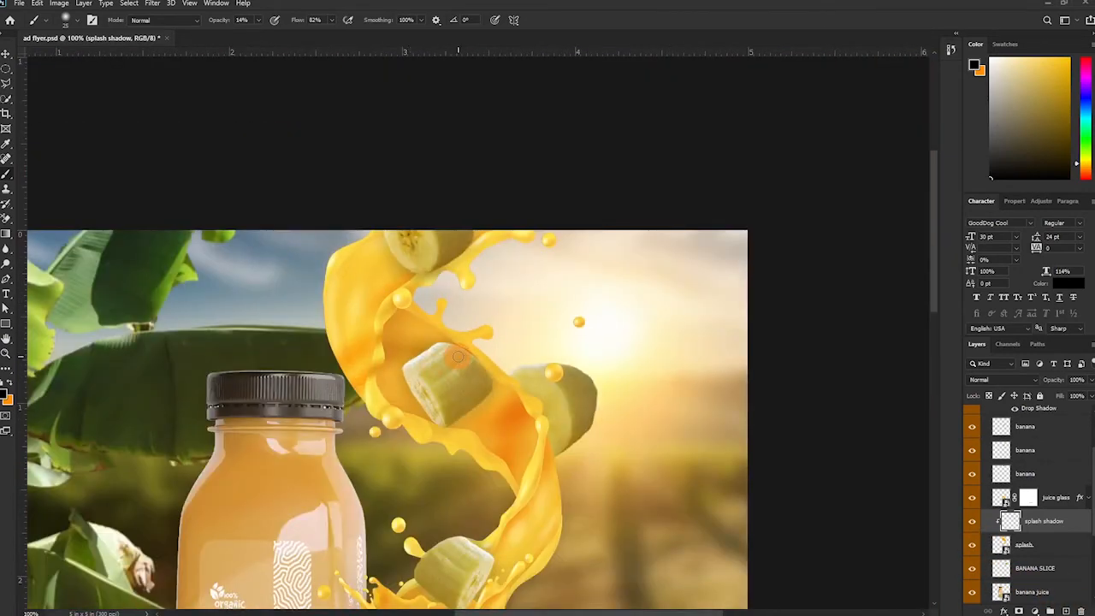
{"action": "left_click", "coordinate": [1066, 610]}
{"action": "left_click_drag", "start_coordinate": [1044, 523], "coordinate": [1030, 422]}
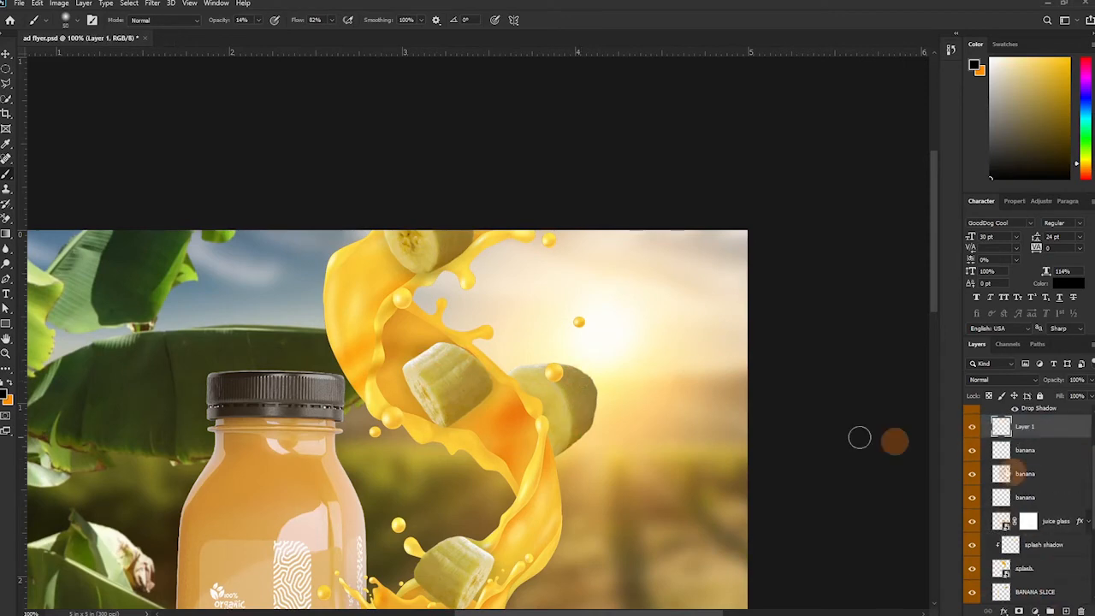
- Sample orange from the splash and brush it softly over the middle and upper banana slices on Layer 1
{"action": "key", "text": "ctrl+plus"}
{"action": "key", "text": "ctrl+plus"}
{"action": "left_click", "coordinate": [195, 389], "text": "alt"}
{"action": "left_click_drag", "start_coordinate": [362, 371], "coordinate": [273, 462]}
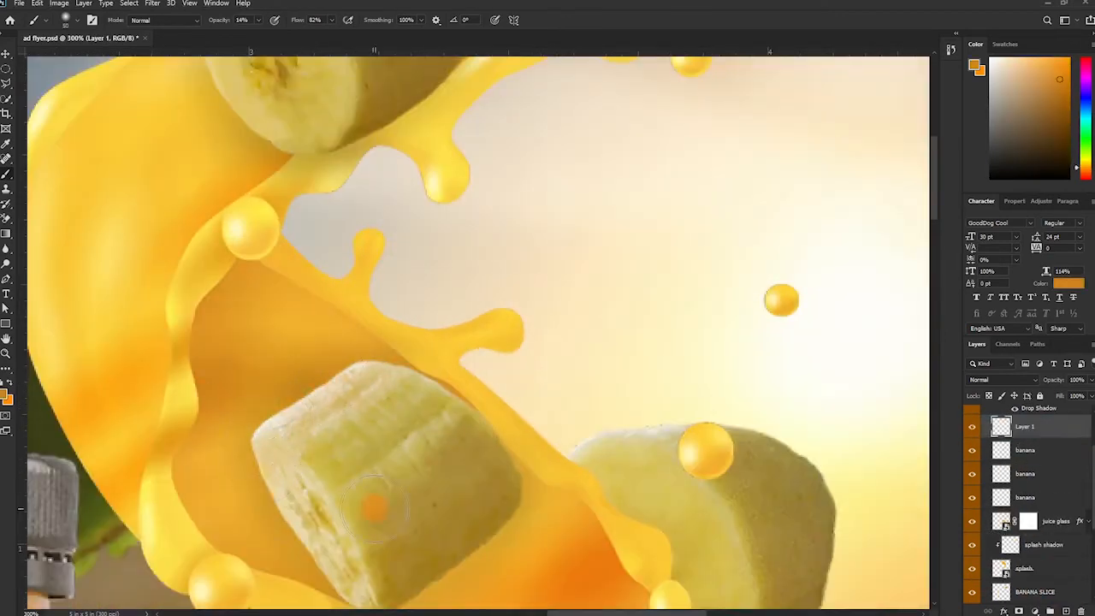
{"action": "left_click_drag", "start_coordinate": [537, 551], "coordinate": [459, 290]}
{"action": "mouse_move", "coordinate": [347, 210]}
{"action": "left_mouse_down"}
{"action": "mouse_move", "coordinate": [417, 373]}
{"action": "mouse_move", "coordinate": [463, 569]}
{"action": "left_mouse_up"}
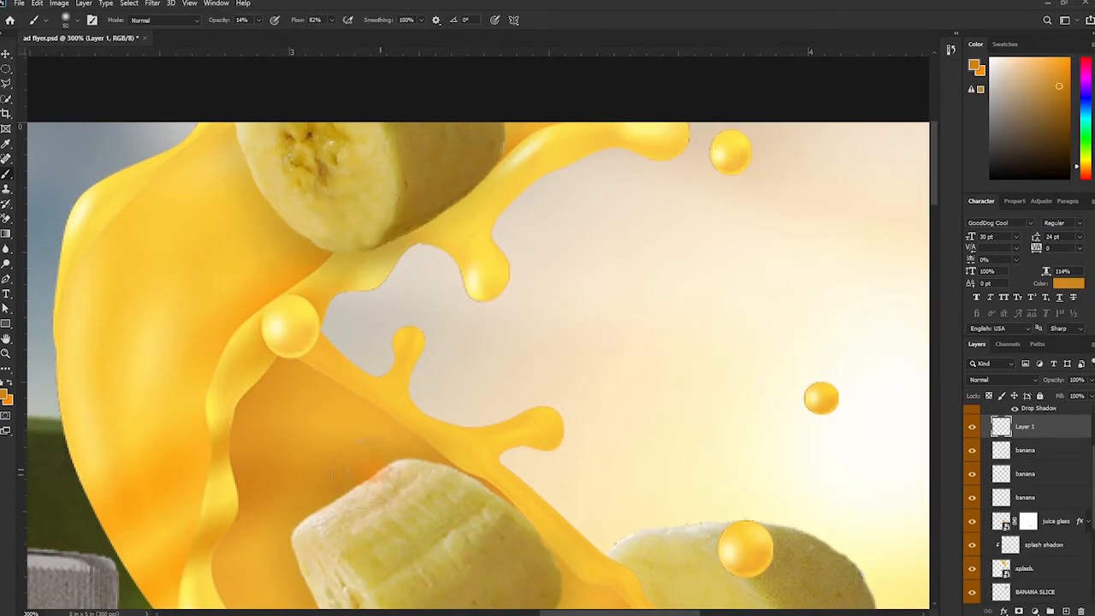
{"action": "left_click_drag", "start_coordinate": [236, 146], "coordinate": [300, 416]}
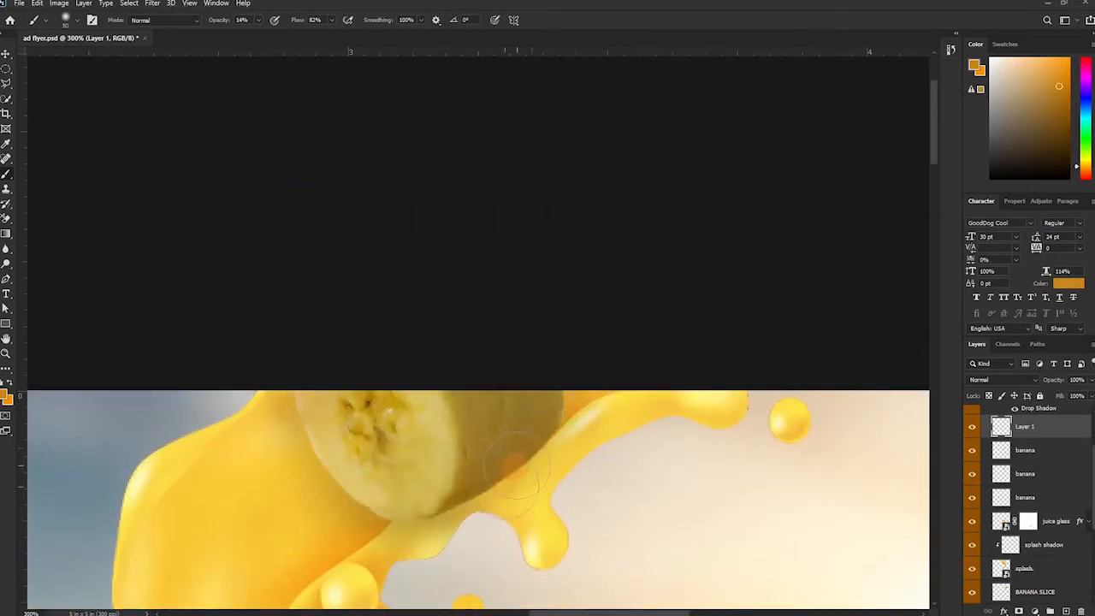
- Brush the sampled orange softly over the banana slice above the glass rim
{"action": "key", "text": "ctrl+minus"}
{"action": "key", "text": "ctrl+minus"}
{"action": "left_click_drag", "start_coordinate": [571, 517], "coordinate": [579, 184]}
{"action": "key", "text": "ctrl+plus"}
{"action": "key", "text": "ctrl+plus"}
{"action": "left_click_drag", "start_coordinate": [573, 453], "coordinate": [618, 484]}
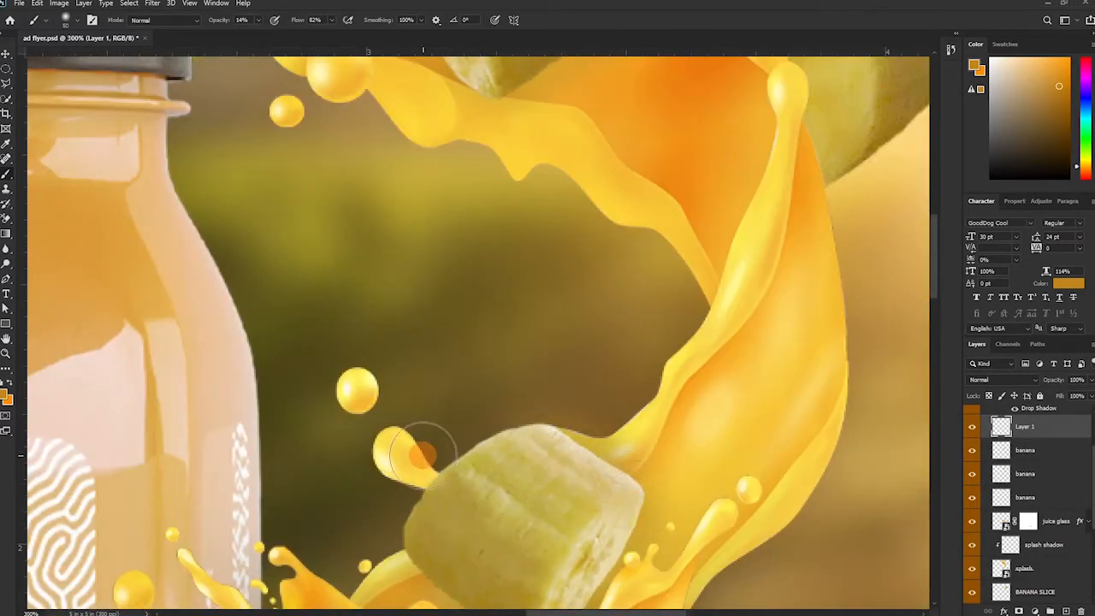
- Group the three banana slice layers and name the group "banana"
{"action": "key", "text": "ctrl+minus"}
{"action": "key", "text": "ctrl+minus"}
{"action": "key", "text": "ctrl+minus"}
{"action": "left_click", "coordinate": [1021, 498]}
{"action": "left_click", "coordinate": [1038, 451], "text": "shift"}
{"action": "key", "text": "ctrl+g"}
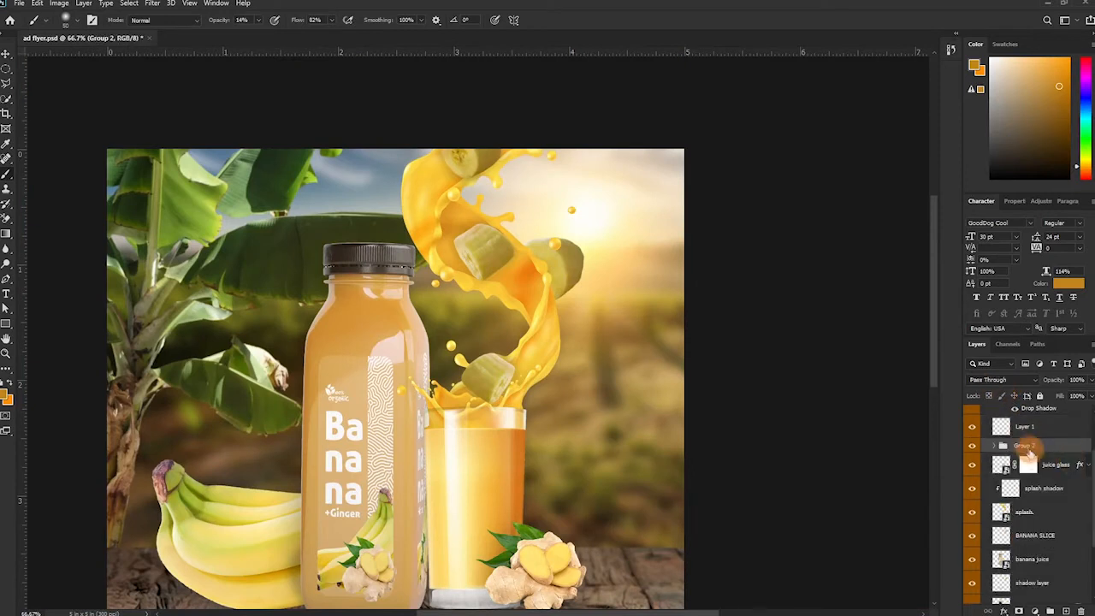
{"action": "key", "text": "Return"}
- Clip Layer 1 to the banana group, set the group to Normal blending, and set Layer 1 to Screen
{"action": "left_click", "coordinate": [1003, 436], "text": "alt"}
{"action": "left_click", "coordinate": [996, 379]}
{"action": "left_click", "coordinate": [982, 340]}
{"action": "left_click", "coordinate": [1003, 382]}
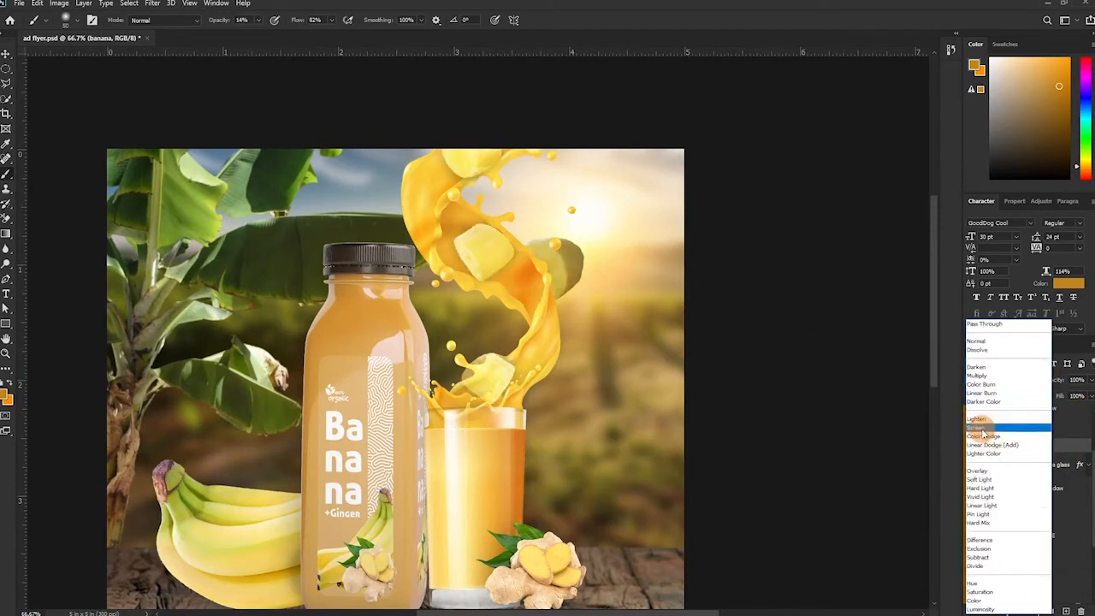
{"action": "left_click", "coordinate": [958, 286]}
{"action": "left_click", "coordinate": [1033, 426]}
{"action": "left_click", "coordinate": [1000, 379]}
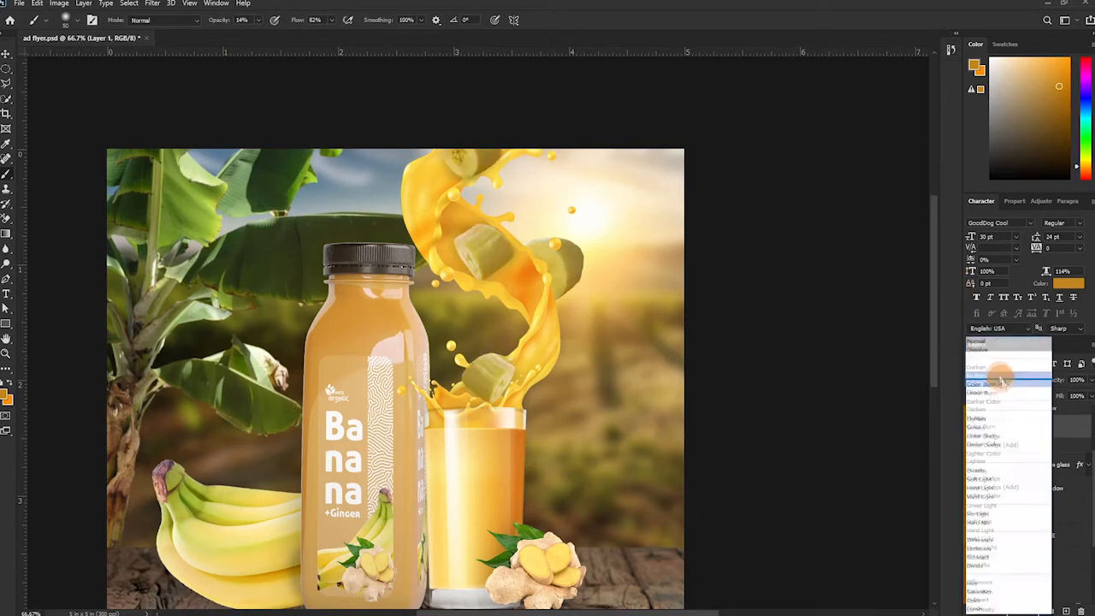
{"action": "left_click", "coordinate": [977, 419]}
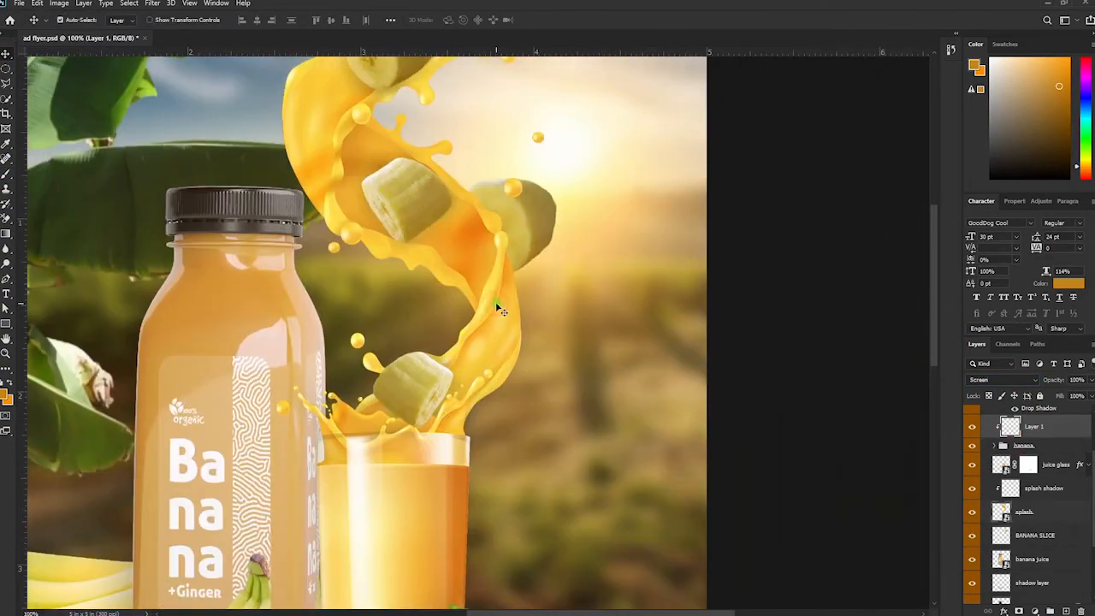
- Give the splash layer a Multiply drop shadow with about 29% opacity and a size of about 59 px
{"action": "double_click", "coordinate": [1061, 513]}
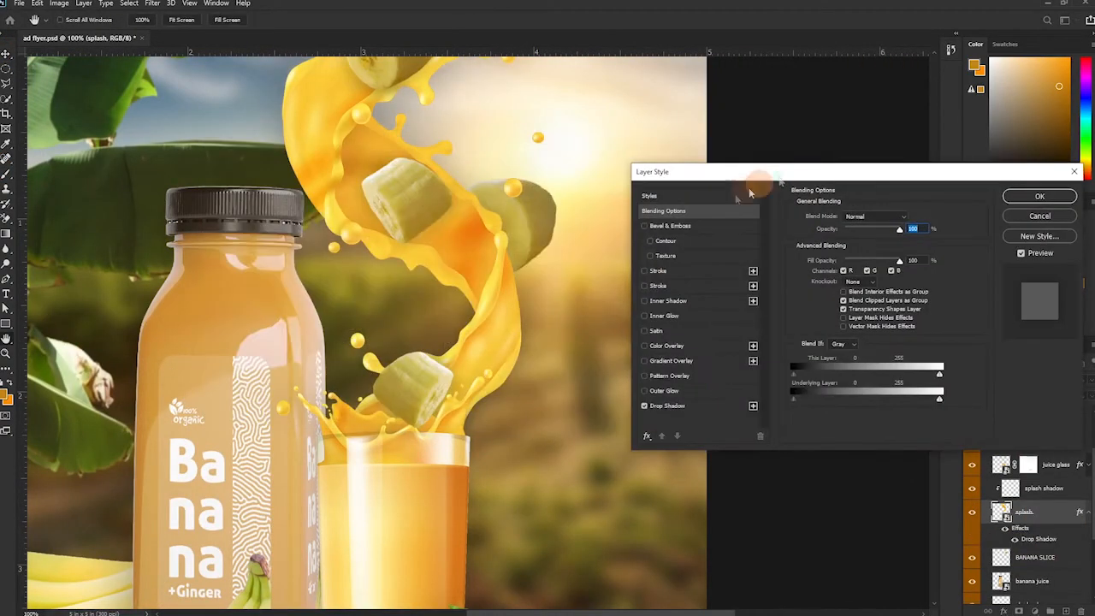
{"action": "left_click", "coordinate": [667, 405]}
{"action": "left_click_drag", "start_coordinate": [850, 295], "coordinate": [850, 301]}
{"action": "left_click_drag", "start_coordinate": [849, 301], "coordinate": [851, 298]}
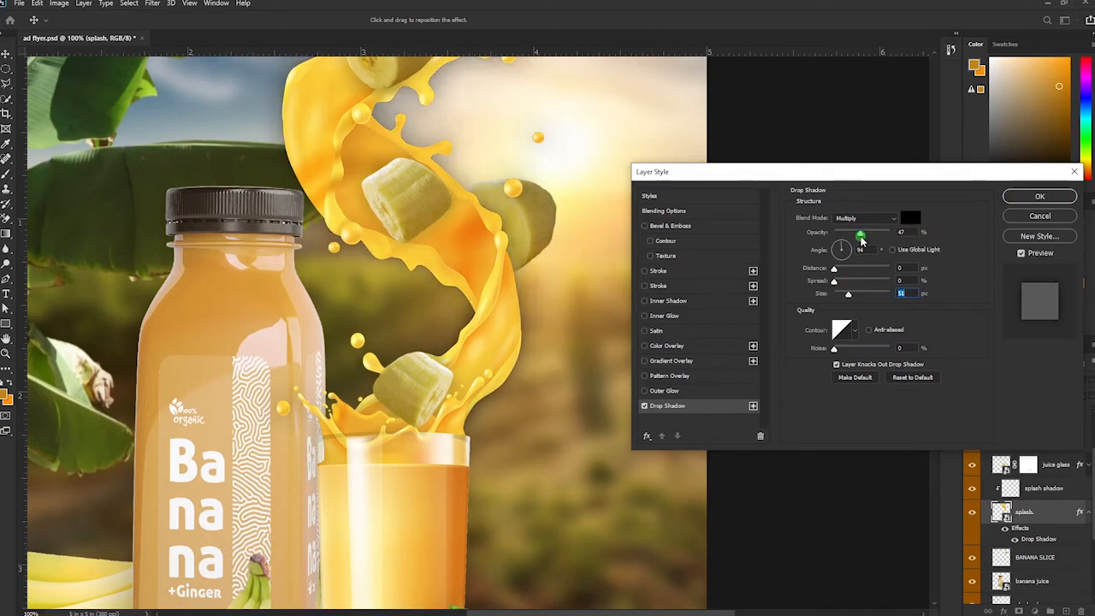
{"action": "left_click_drag", "start_coordinate": [860, 234], "coordinate": [851, 234]}
{"action": "key", "text": "ctrl+minus"}
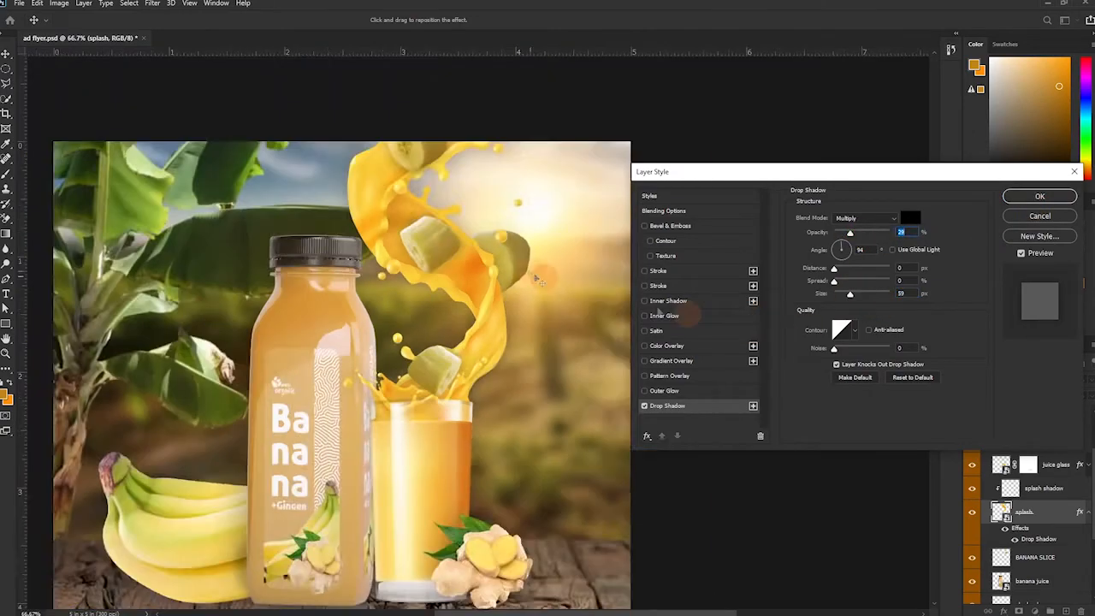
{"action": "left_click_drag", "start_coordinate": [590, 304], "coordinate": [623, 240]}
{"action": "left_click", "coordinate": [1040, 197]}
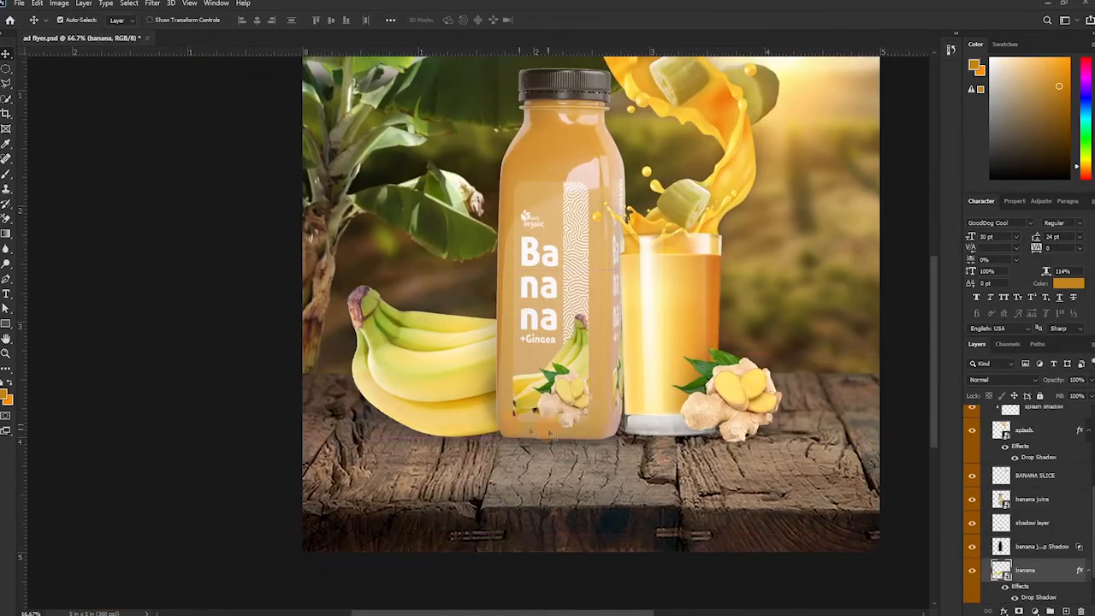
- Scale the banana bunch down slightly and reposition it tucked behind the bottle
{"action": "key", "text": "ctrl+t"}
{"action": "left_click_drag", "start_coordinate": [602, 417], "coordinate": [602, 415]}
{"action": "key", "text": "Return"}
{"action": "key", "text": "ctrl+t"}
{"action": "left_click_drag", "start_coordinate": [640, 367], "coordinate": [608, 362]}
{"action": "left_click_drag", "start_coordinate": [466, 365], "coordinate": [484, 367]}
{"action": "left_click", "coordinate": [545, 19]}
{"action": "key", "text": "ctrl+minus"}
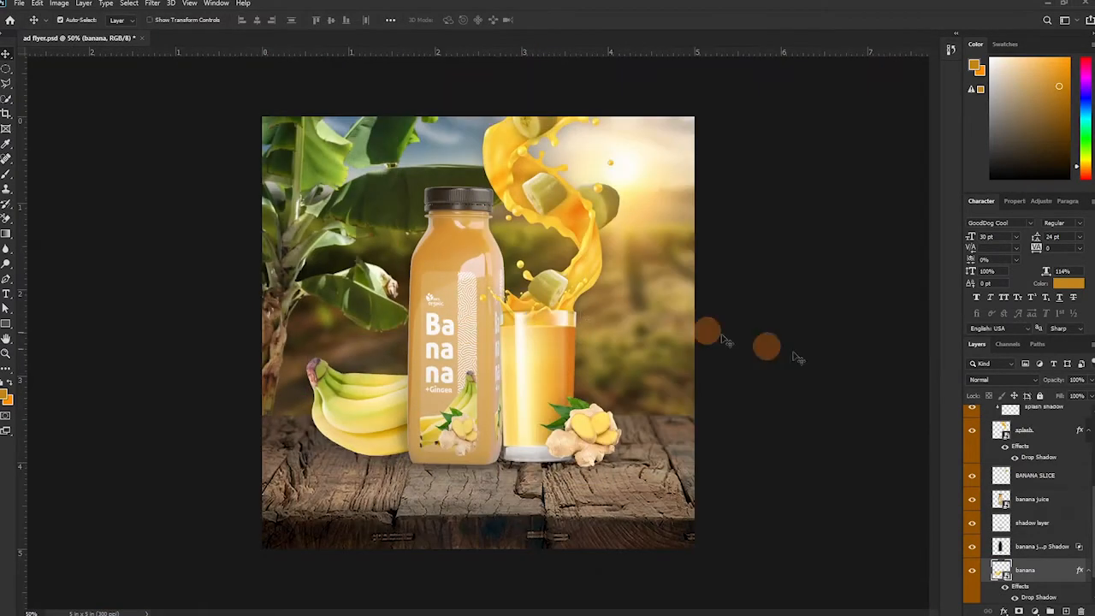
- Collapse Group 1, rename it "product group", and nudge its contents slightly to the right
{"action": "scroll", "coordinate": [993, 457], "scroll_direction": "up", "scroll_amount": 3}
{"action": "left_click", "coordinate": [986, 436]}
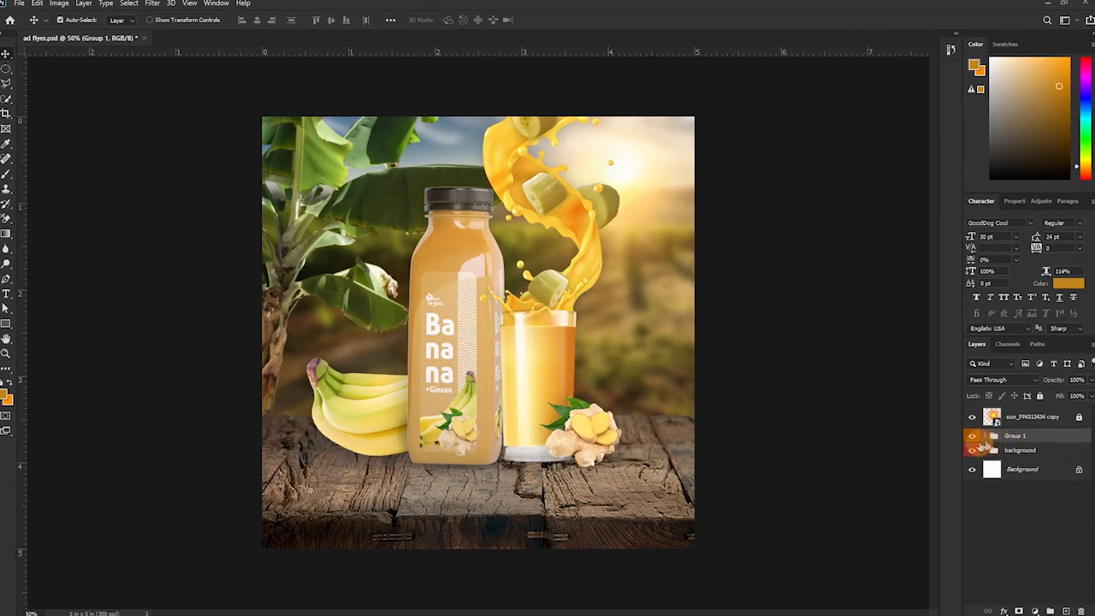
{"action": "left_click_drag", "start_coordinate": [490, 324], "coordinate": [489, 320]}
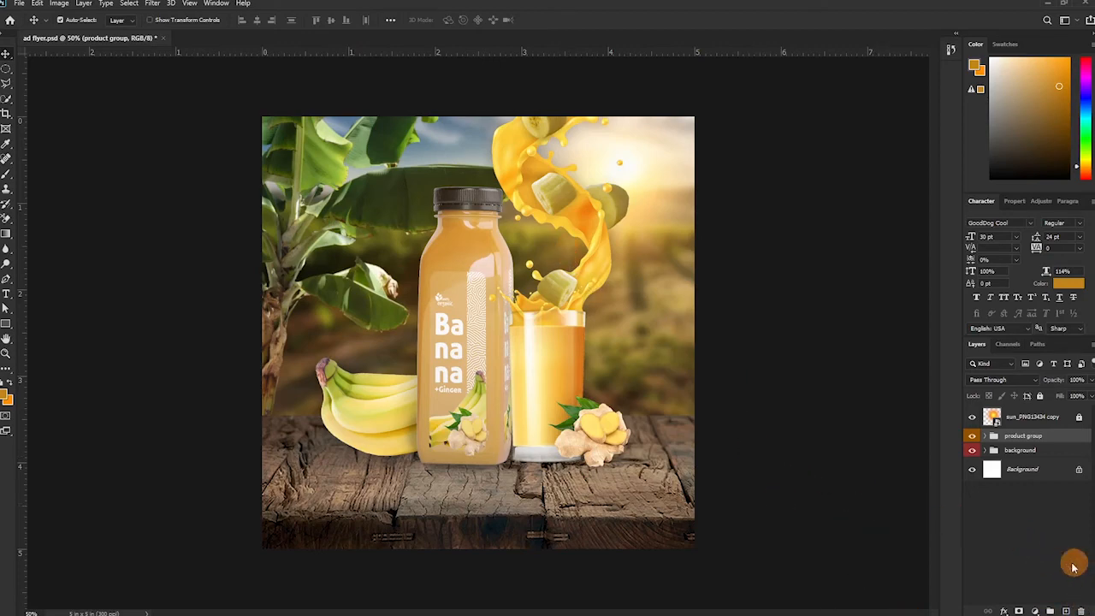
- Add a Gradient Map above the product group with a purple-to-orange gradient, placing the color stops at both ends
{"action": "left_click", "coordinate": [1039, 609]}
{"action": "left_click", "coordinate": [978, 562]}
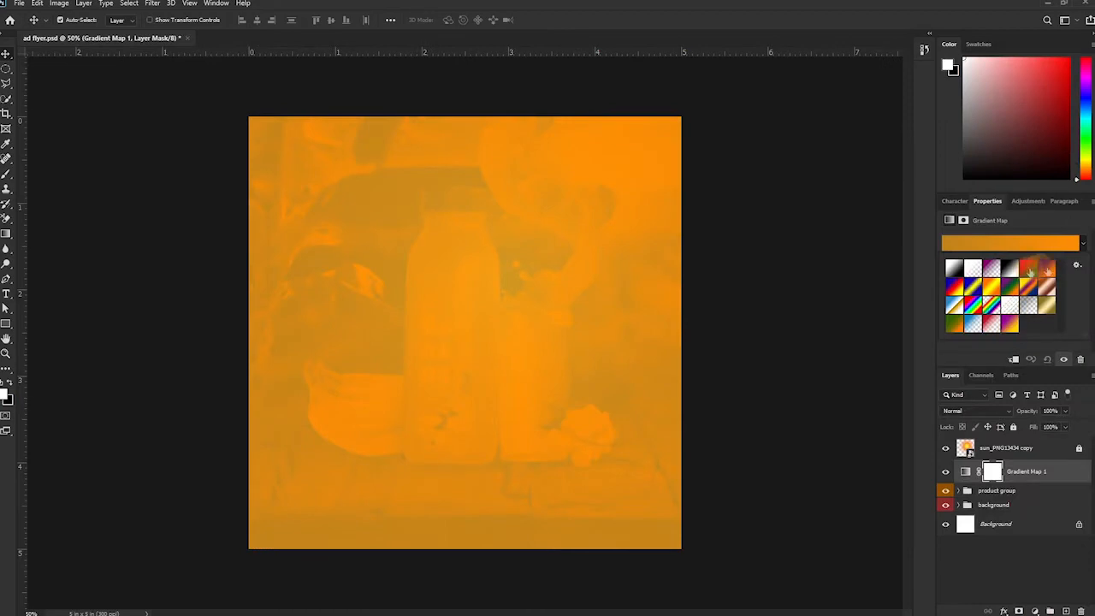
{"action": "left_click", "coordinate": [1010, 243]}
{"action": "left_click_drag", "start_coordinate": [795, 293], "coordinate": [909, 294]}
{"action": "left_click_drag", "start_coordinate": [1029, 293], "coordinate": [795, 292]}
{"action": "left_click_drag", "start_coordinate": [910, 293], "coordinate": [853, 293]}
{"action": "left_click_drag", "start_coordinate": [795, 293], "coordinate": [1028, 292]}
{"action": "left_click_drag", "start_coordinate": [853, 293], "coordinate": [773, 295]}
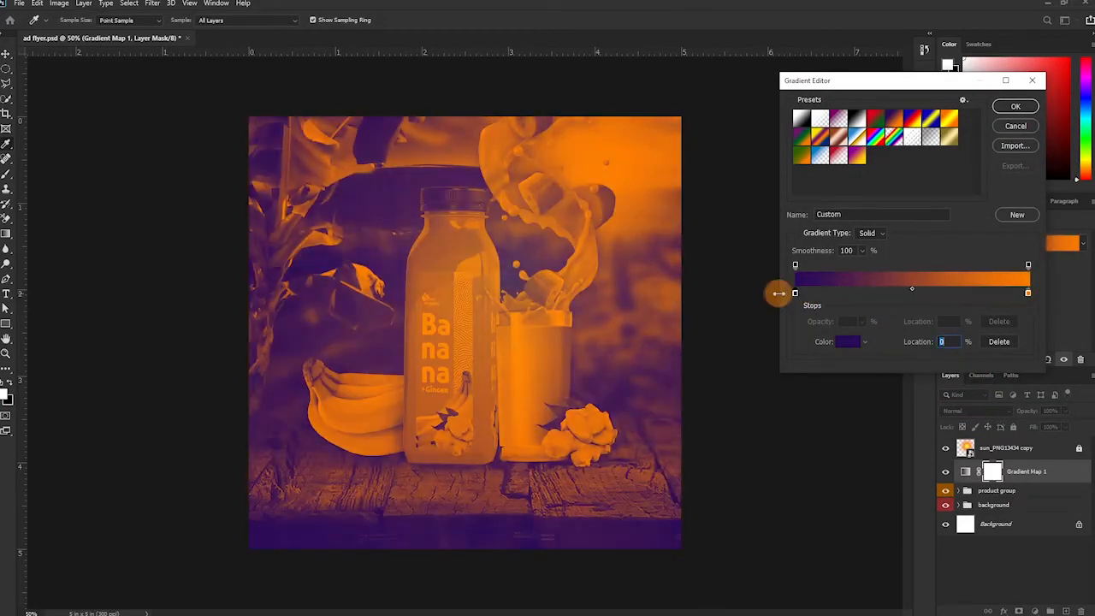
- Change the gradient's purple color stop to black (000000) and apply the black-to-orange gradient
{"action": "left_click", "coordinate": [850, 341]}
{"action": "left_click", "coordinate": [696, 313]}
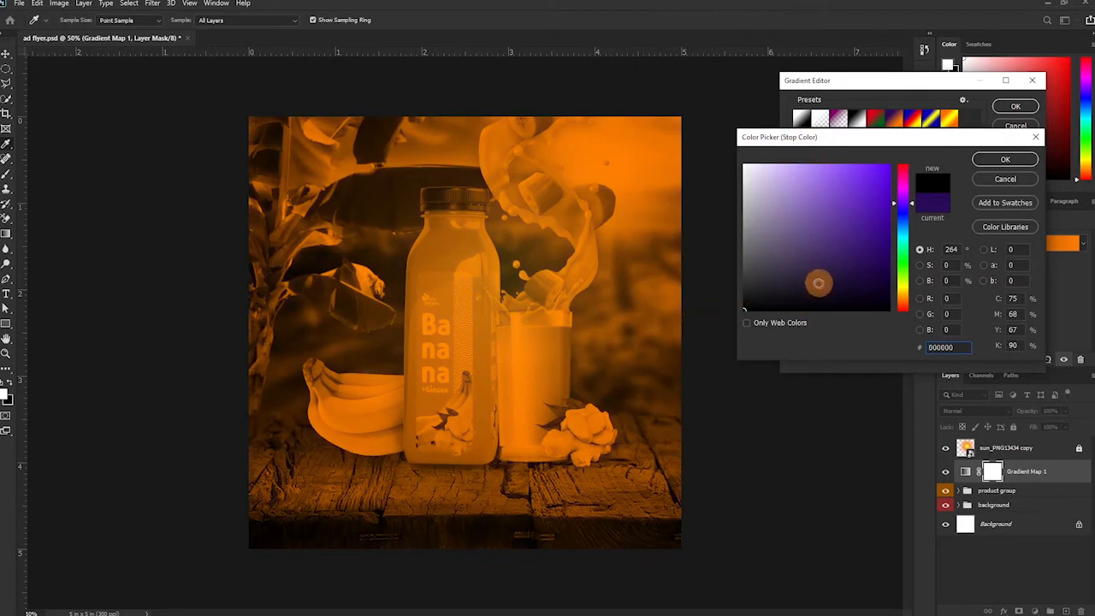
{"action": "left_click", "coordinate": [1005, 159]}
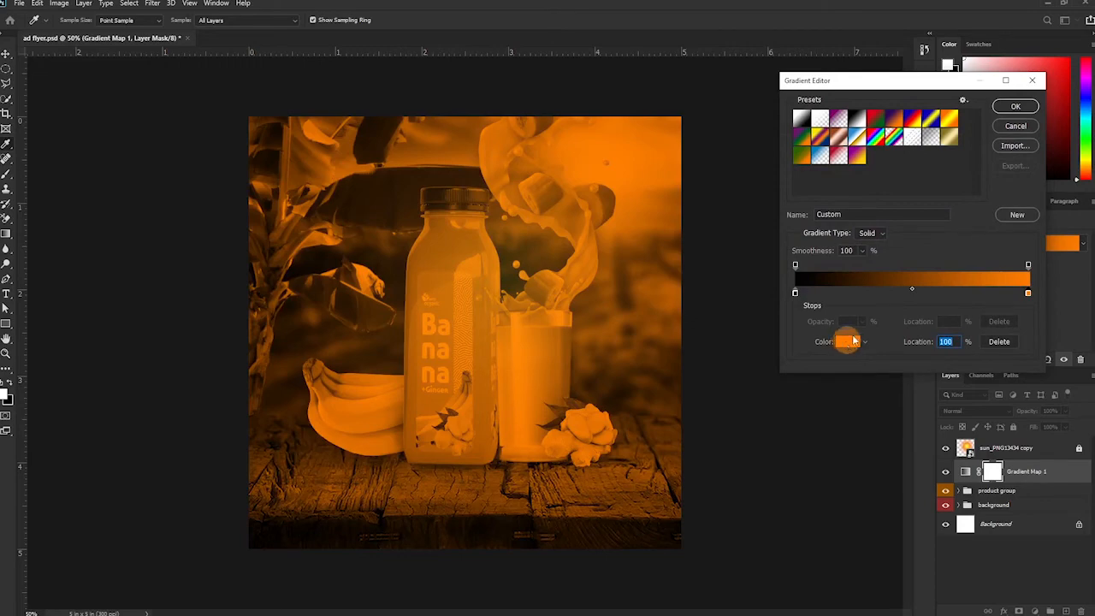
{"action": "left_click", "coordinate": [1015, 104]}
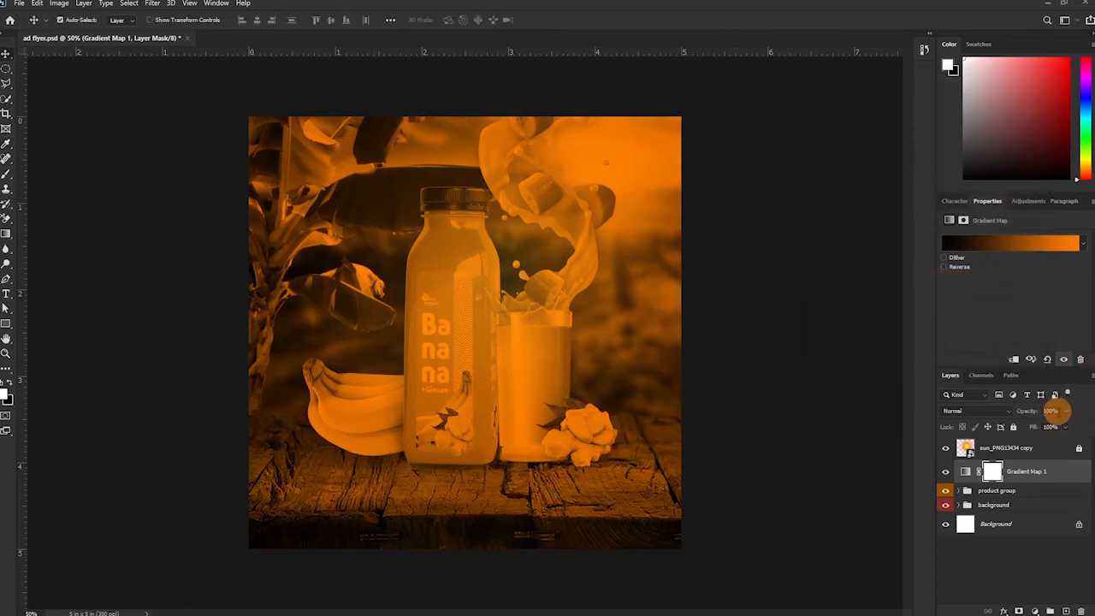
- Try the Gradient Map layer at 23% and 59% opacity
{"action": "left_click_drag", "start_coordinate": [1030, 411], "coordinate": [990, 416]}
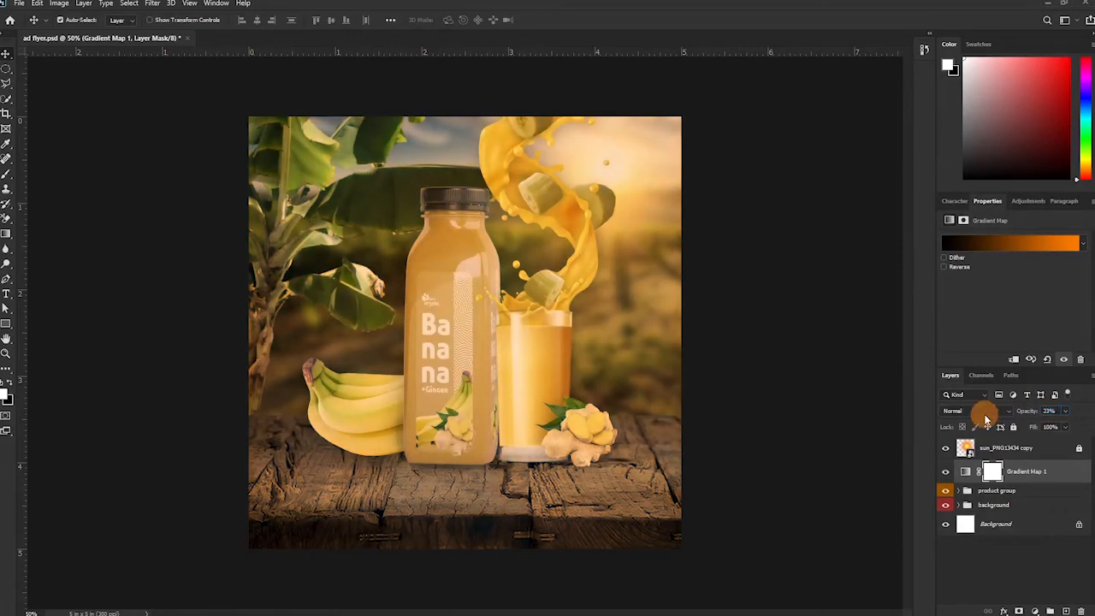
{"action": "key", "text": "ctrl+plus"}
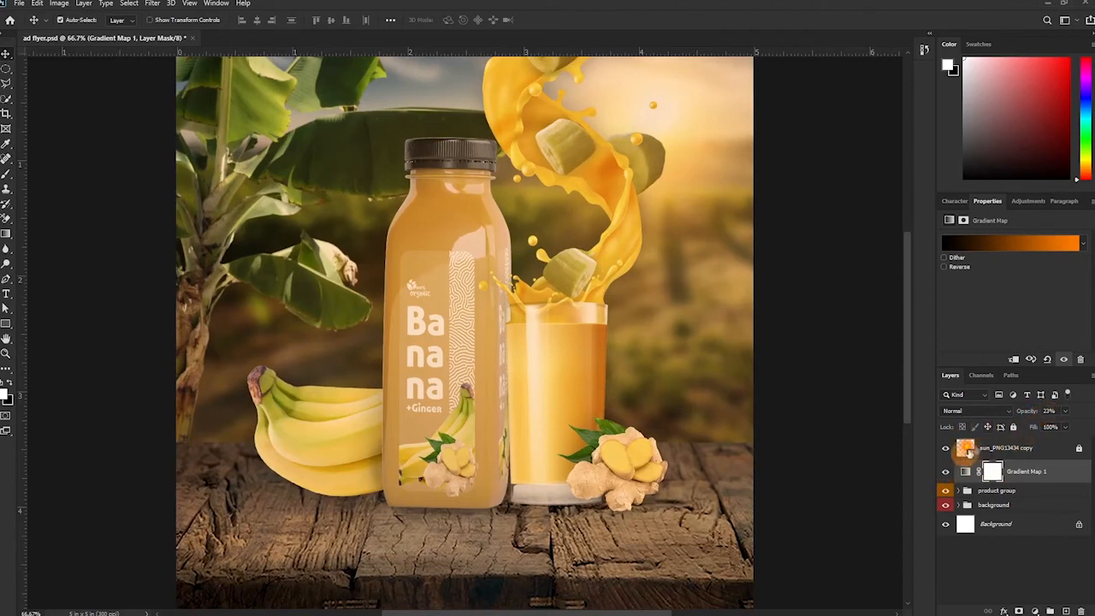
{"action": "type", "text": "59"}
{"action": "key", "text": "Return"}
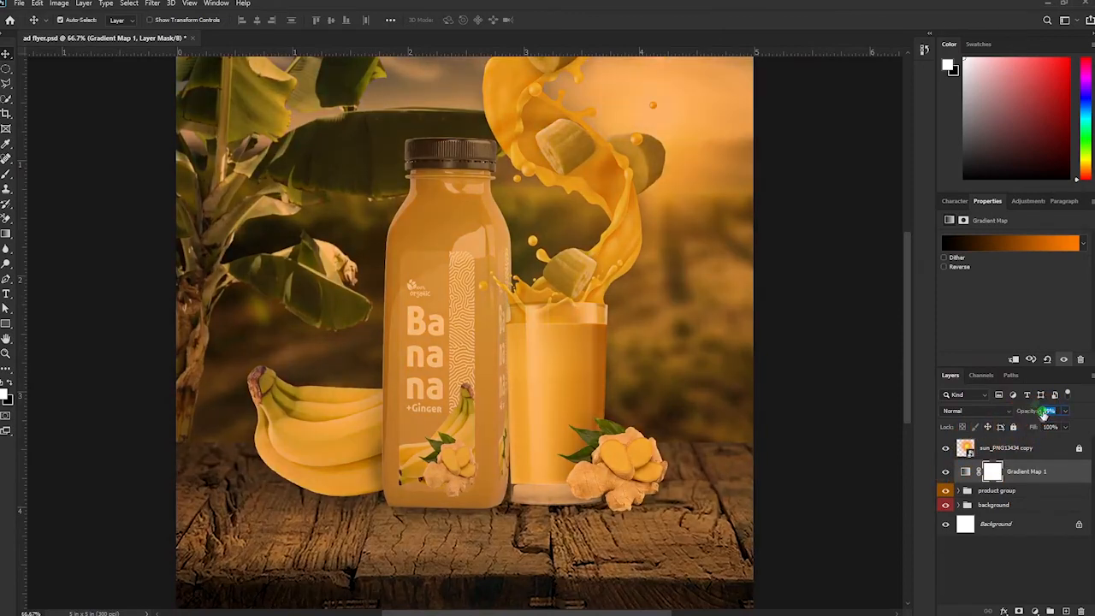
- Toggle the Gradient Map layer's visibility repeatedly to compare the flyer with and without the orange tint
{"action": "key", "text": "ctrl+minus"}
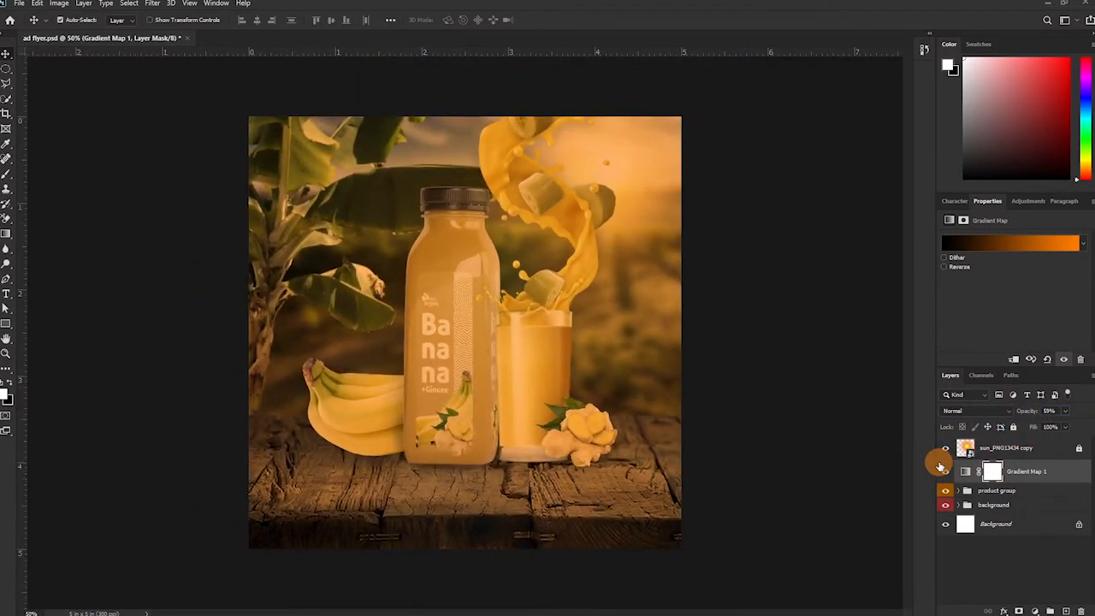
{"action": "left_click", "coordinate": [945, 473]}
{"action": "left_click", "coordinate": [946, 473]}
{"action": "left_click", "coordinate": [945, 473]}
{"action": "left_click", "coordinate": [946, 473]}
{"action": "left_click", "coordinate": [946, 473]}
{"action": "left_click", "coordinate": [945, 474]}
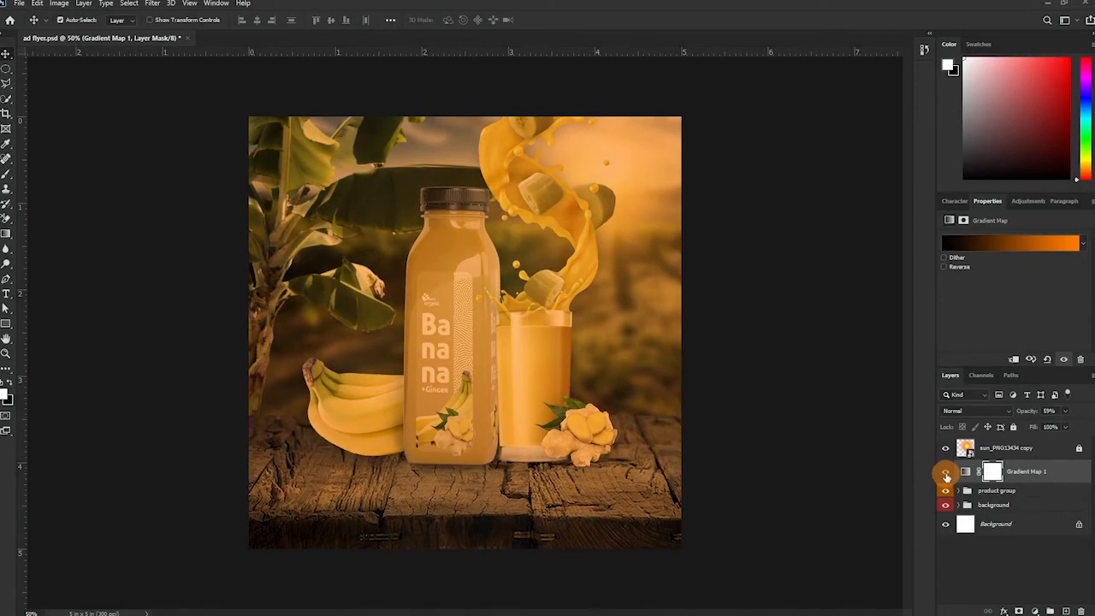
{"action": "left_click", "coordinate": [945, 473]}
{"action": "left_click", "coordinate": [945, 473]}
{"action": "left_click", "coordinate": [945, 473]}
{"action": "left_click", "coordinate": [946, 474]}
{"action": "left_click", "coordinate": [946, 473]}
{"action": "left_click", "coordinate": [945, 473]}
{"action": "left_click", "coordinate": [945, 474]}
{"action": "left_click", "coordinate": [946, 473]}
{"action": "left_click", "coordinate": [945, 473]}
{"action": "left_click", "coordinate": [946, 473]}
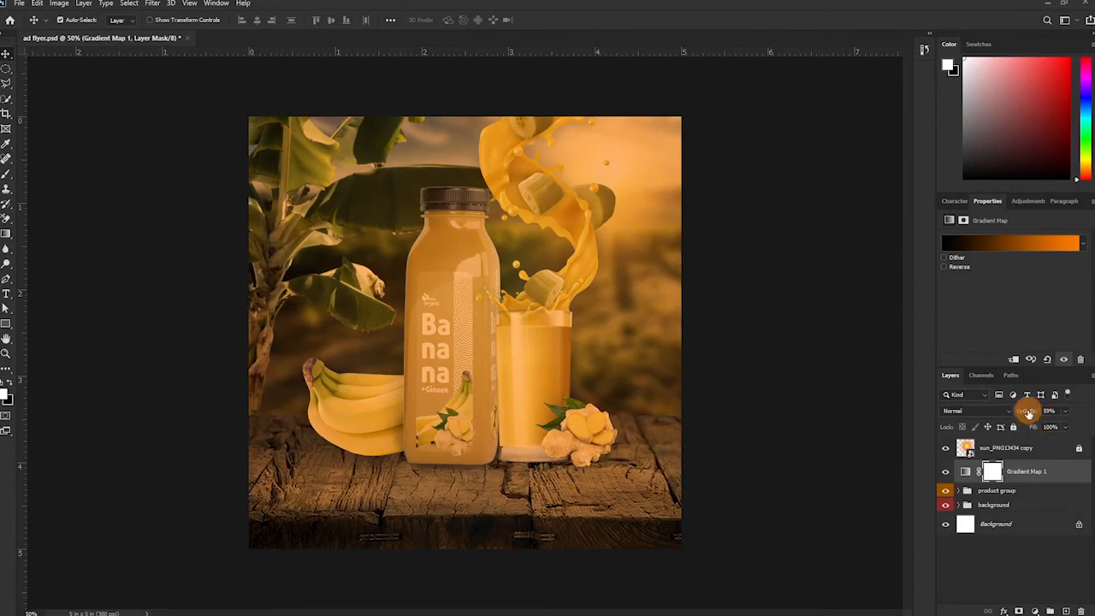
- Set the Gradient Map layer's opacity to 9%
{"action": "left_click_drag", "start_coordinate": [1017, 413], "coordinate": [994, 414]}
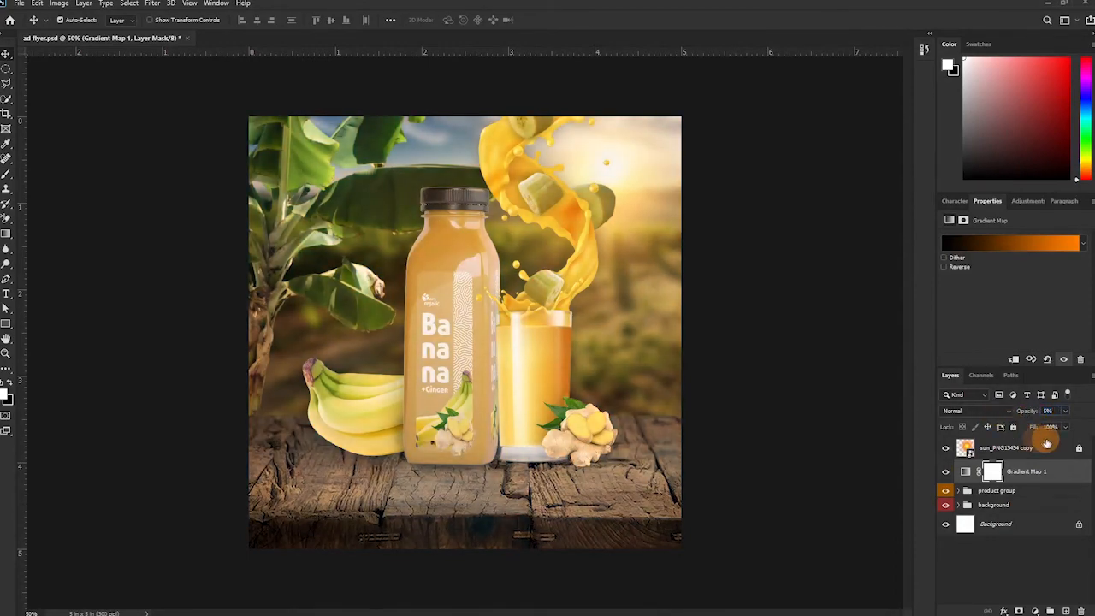
{"action": "left_click_drag", "start_coordinate": [1022, 415], "coordinate": [1034, 429]}
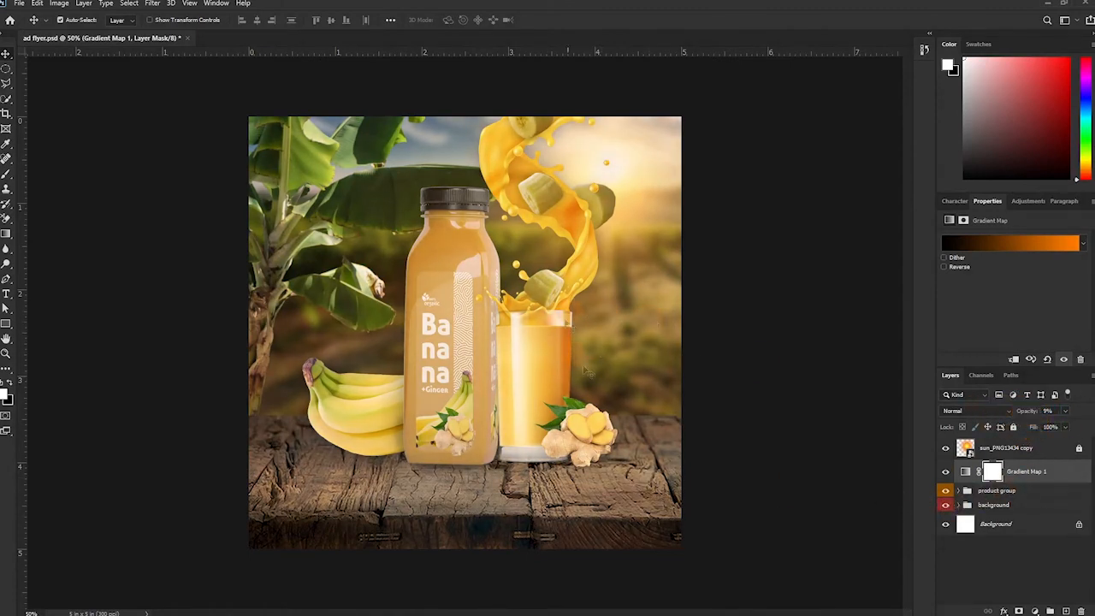
- Adjust the opacity, distance and size of the ginger layer's drop shadow
{"action": "left_click", "coordinate": [580, 438]}
{"action": "double_click", "coordinate": [951, 535]}
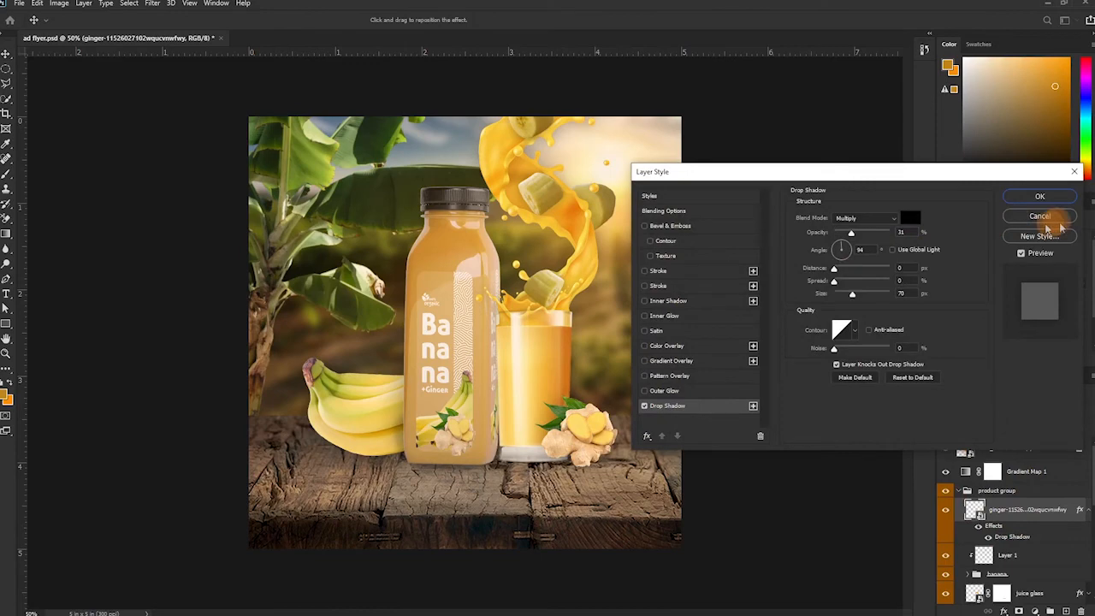
{"action": "left_click_drag", "start_coordinate": [710, 171], "coordinate": [659, 76]}
{"action": "left_click_drag", "start_coordinate": [787, 176], "coordinate": [794, 199]}
{"action": "left_click_drag", "start_coordinate": [800, 137], "coordinate": [802, 137]}
{"action": "left_click_drag", "start_coordinate": [800, 175], "coordinate": [796, 175]}
{"action": "left_click_drag", "start_coordinate": [794, 198], "coordinate": [792, 199]}
{"action": "left_click_drag", "start_coordinate": [803, 138], "coordinate": [799, 137]}
{"action": "left_click", "coordinate": [988, 102]}
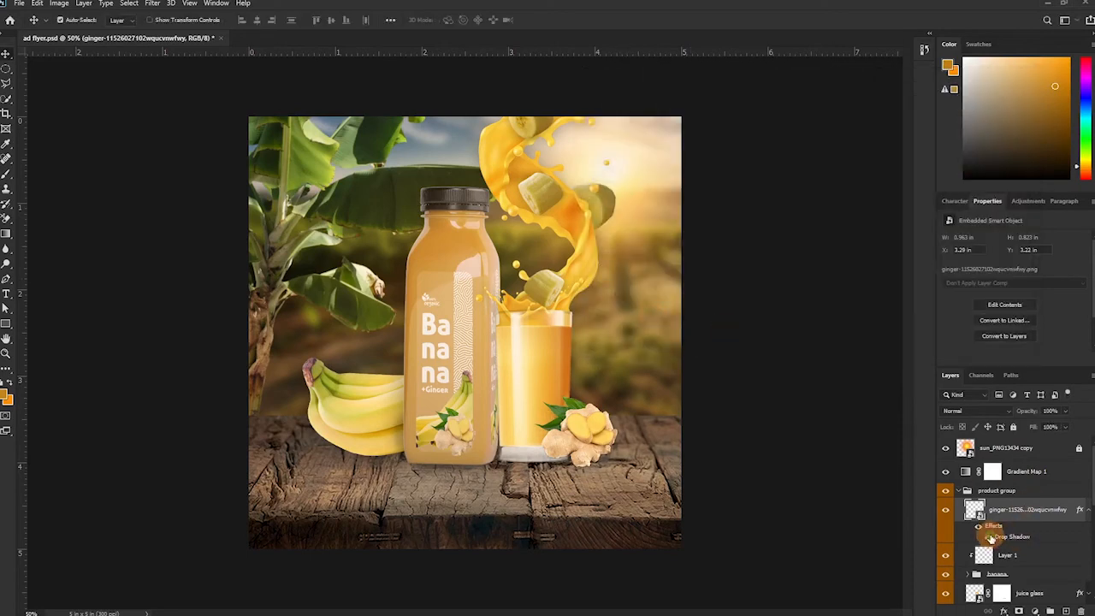
- Add a new layer directly below the ginger layer and set the brush color to black
{"action": "left_click", "coordinate": [1087, 512]}
{"action": "left_click", "coordinate": [1066, 610]}
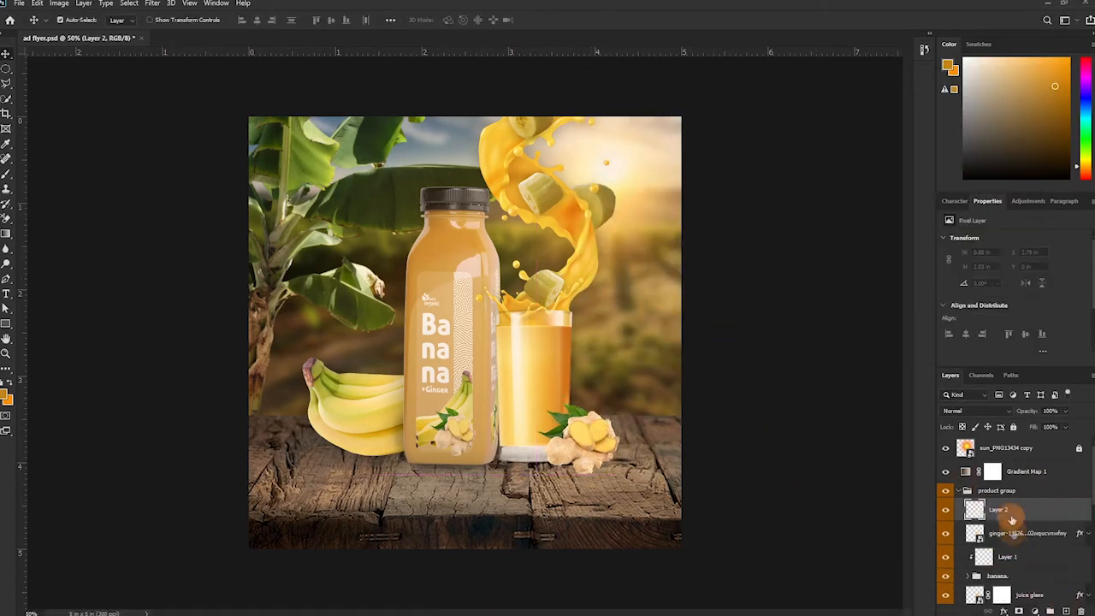
{"action": "left_click_drag", "start_coordinate": [1013, 516], "coordinate": [1015, 541]}
{"action": "left_click", "coordinate": [6, 173]}
{"action": "left_click", "coordinate": [4, 393]}
{"action": "left_click", "coordinate": [746, 310]}
{"action": "left_click", "coordinate": [1003, 160]}
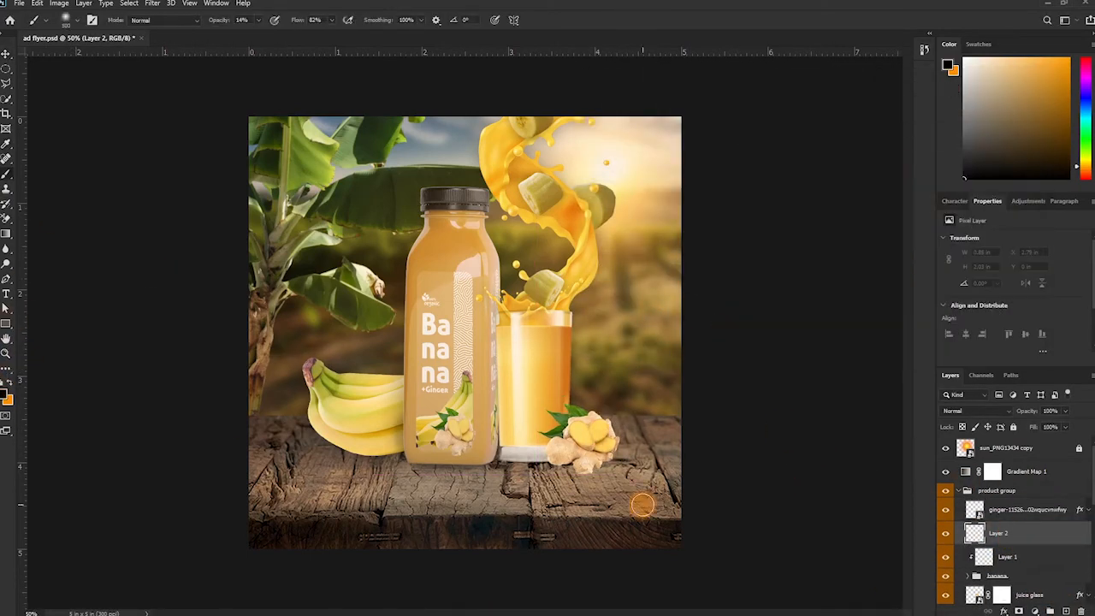
- Paint a faint shadow beneath the ginger with a 180 px brush at 5% opacity, and collapse the product group
{"action": "key", "text": "ctrl+plus"}
{"action": "key", "text": "ctrl+plus"}
{"action": "left_click_drag", "start_coordinate": [773, 567], "coordinate": [505, 287]}
{"action": "key", "text": "bracketright"}
{"action": "key", "text": "bracketright"}
{"action": "key", "text": "bracketright"}
{"action": "key", "text": "bracketright"}
{"action": "key", "text": "bracketright"}
{"action": "left_click", "coordinate": [471, 293]}
{"action": "key", "text": "0"}
{"action": "key", "text": "5"}
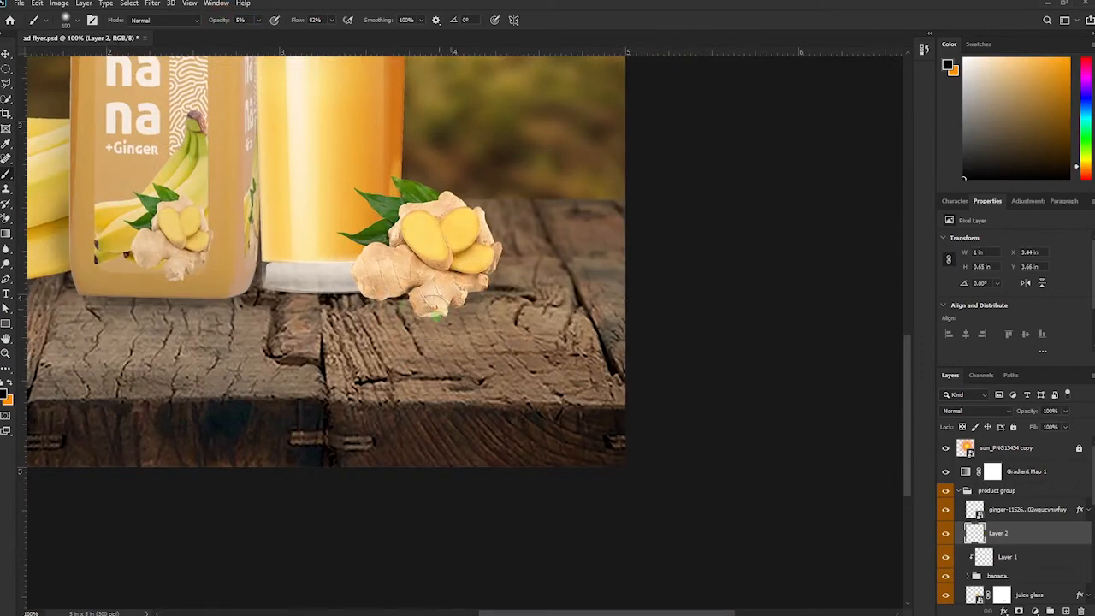
{"action": "mouse_move", "coordinate": [425, 310]}
{"action": "left_mouse_down"}
{"action": "mouse_move", "coordinate": [373, 252]}
{"action": "mouse_move", "coordinate": [495, 245]}
{"action": "mouse_move", "coordinate": [384, 323]}
{"action": "left_mouse_up"}
{"action": "key", "text": "ctrl+minus"}
{"action": "key", "text": "ctrl+minus"}
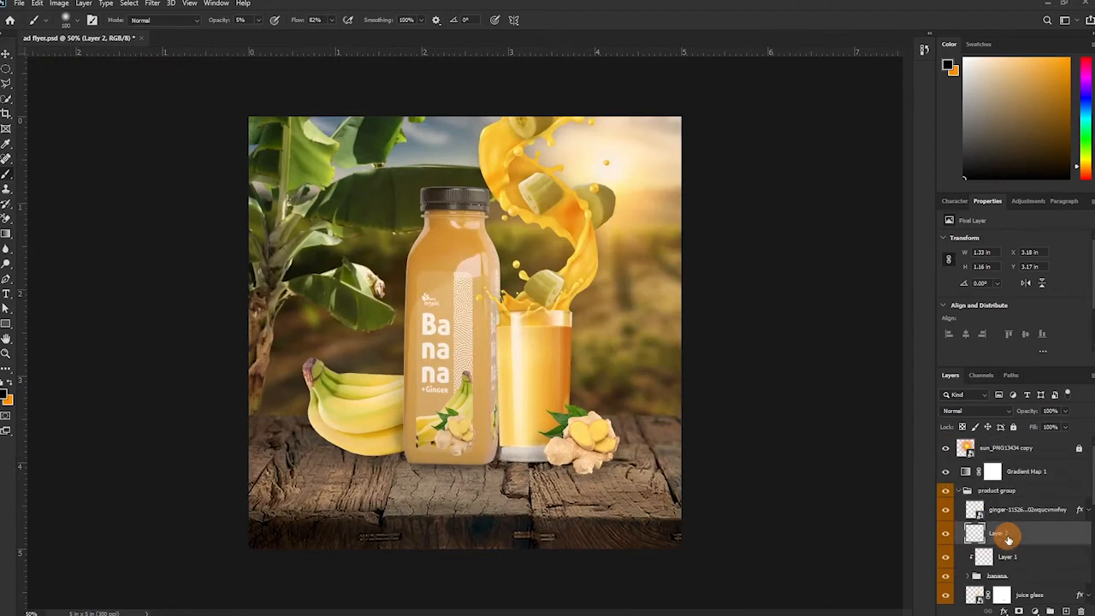
{"action": "left_click", "coordinate": [962, 496]}
{"action": "left_click", "coordinate": [960, 492]}
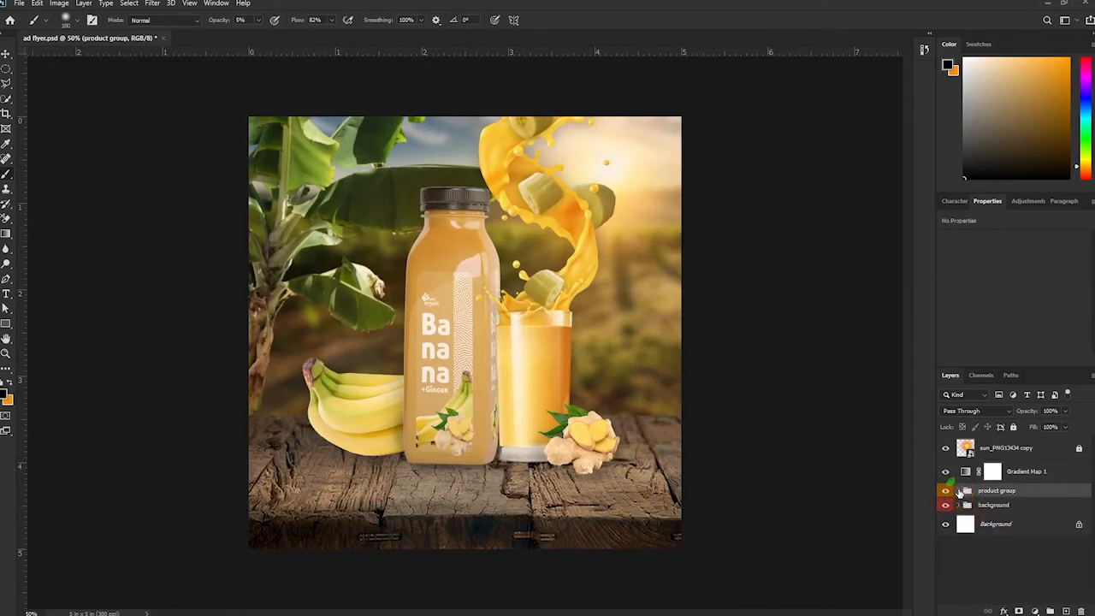
- Group the ginger layer with Layer 1 and Layer 2 and name the group ginger
{"action": "left_click", "coordinate": [960, 491]}
{"action": "left_click", "coordinate": [1012, 511]}
{"action": "scroll", "coordinate": [1023, 539], "scroll_direction": "down", "scroll_amount": 2}
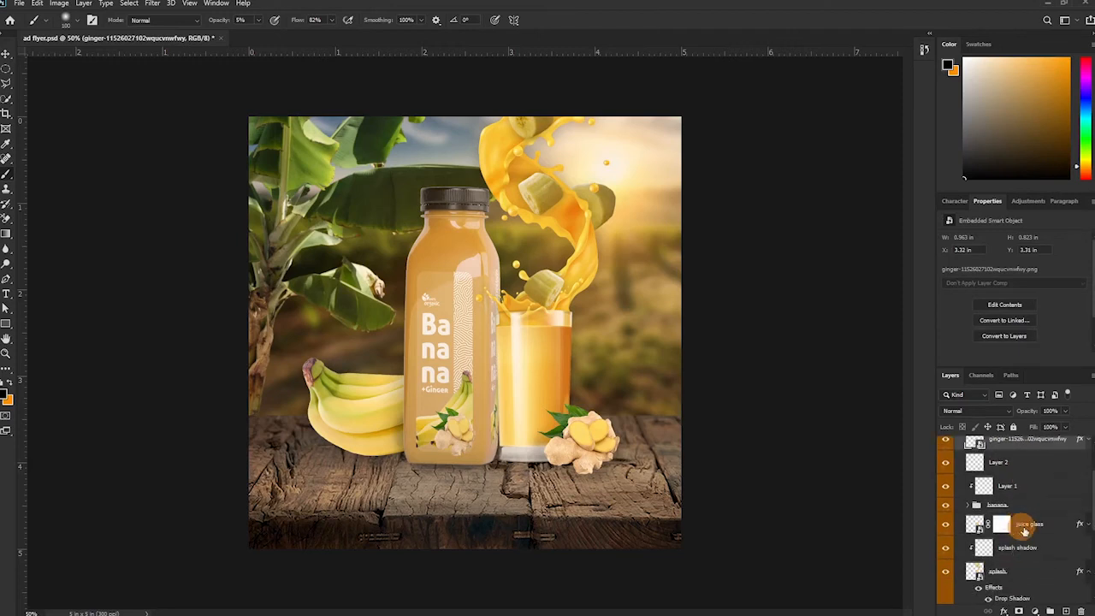
{"action": "scroll", "coordinate": [1033, 496], "scroll_direction": "up", "scroll_amount": 1}
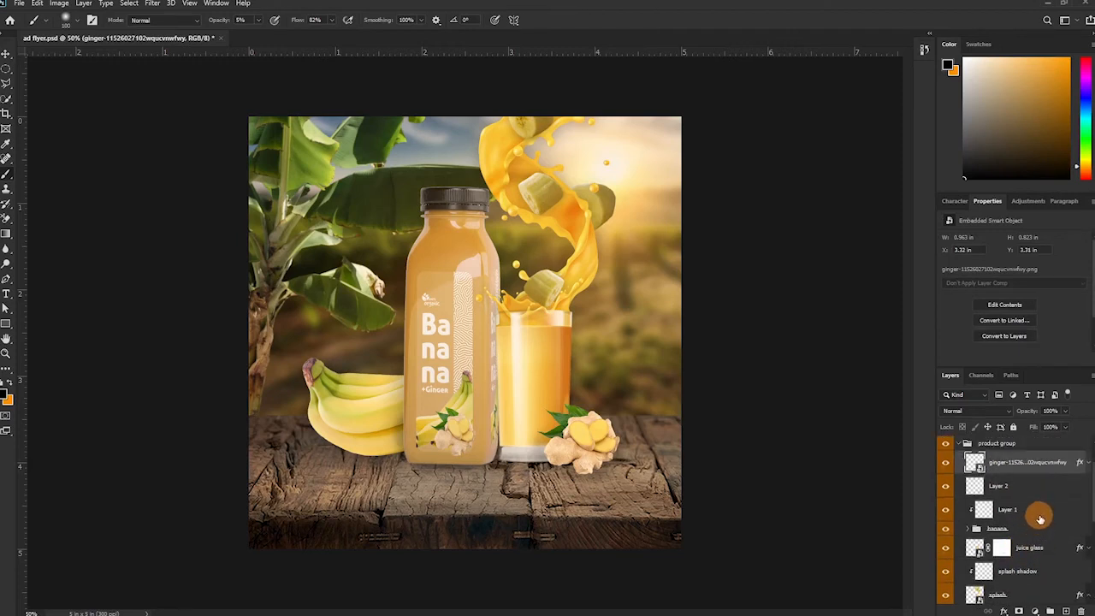
{"action": "left_click", "coordinate": [1041, 512], "text": "shift"}
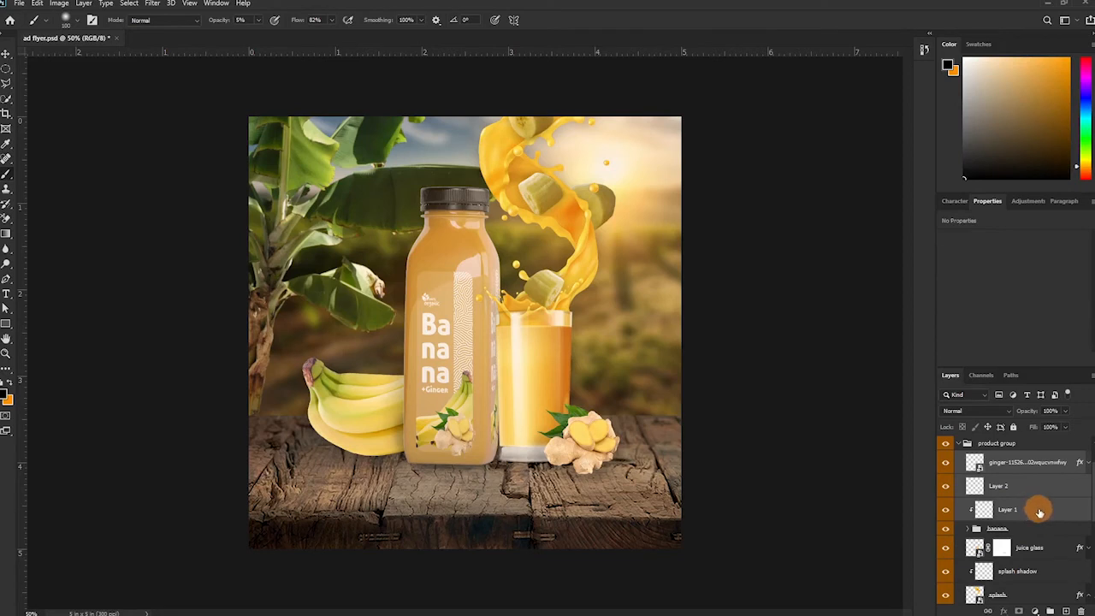
{"action": "key", "text": "ctrl+g"}
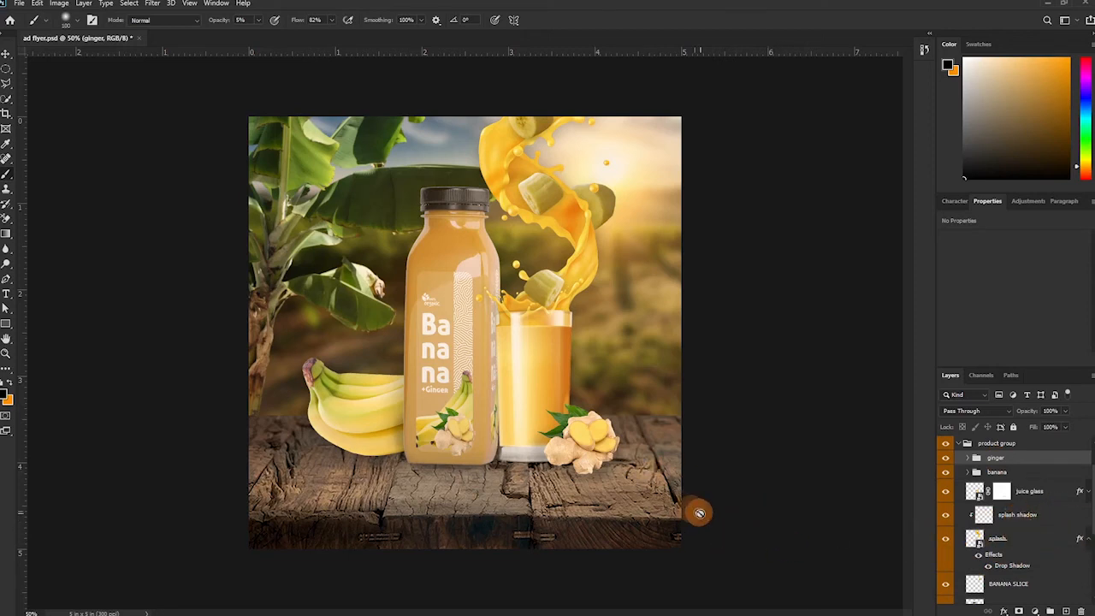
- Compare the image with and without the Gradient Map, review the product group's layers, and collapse the group
{"action": "scroll", "coordinate": [972, 508], "scroll_direction": "up", "scroll_amount": 2}
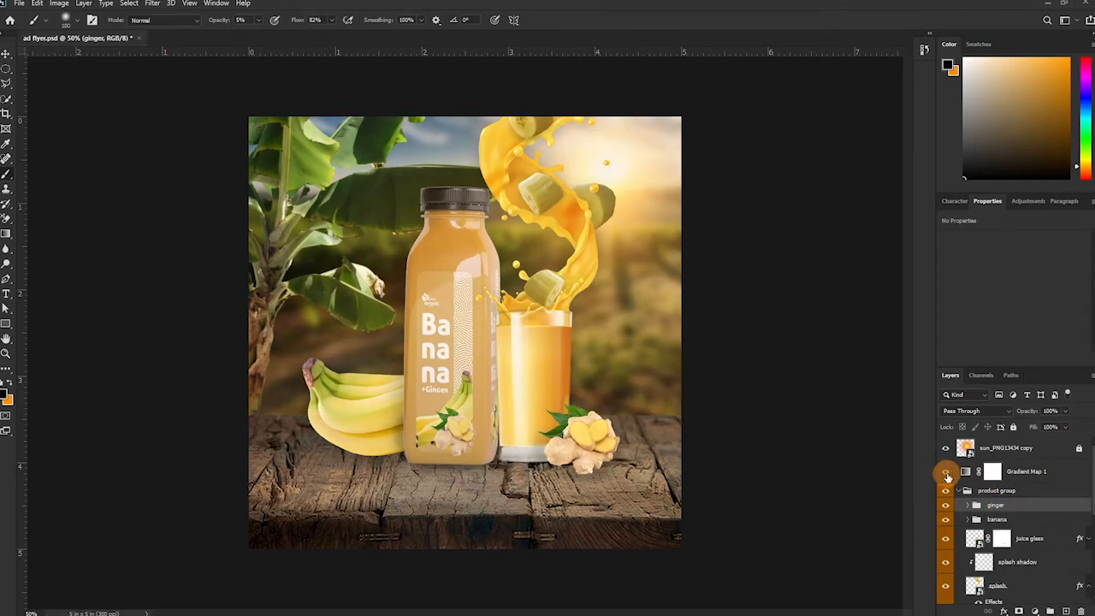
{"action": "left_click", "coordinate": [946, 474]}
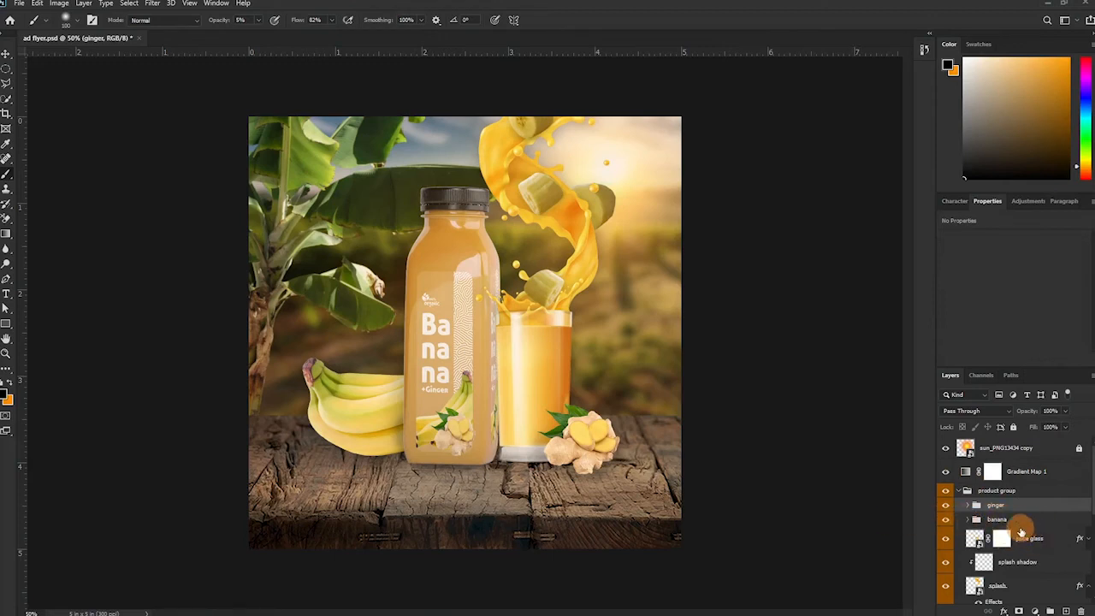
{"action": "scroll", "coordinate": [1020, 523], "scroll_direction": "down", "scroll_amount": 5}
{"action": "scroll", "coordinate": [1012, 532], "scroll_direction": "up", "scroll_amount": 2}
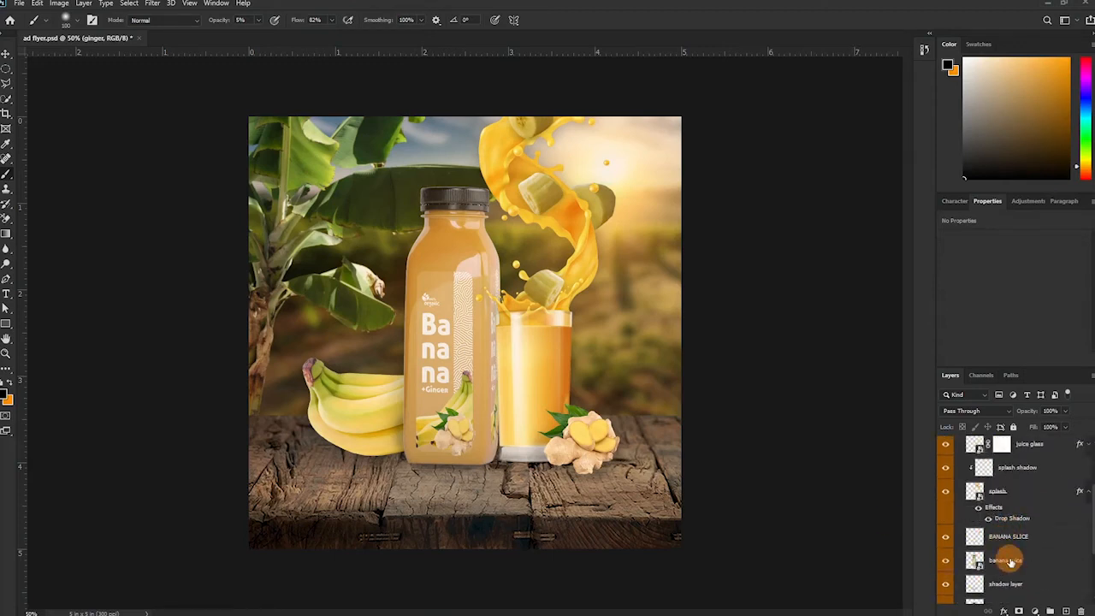
{"action": "scroll", "coordinate": [1013, 559], "scroll_direction": "down", "scroll_amount": 1}
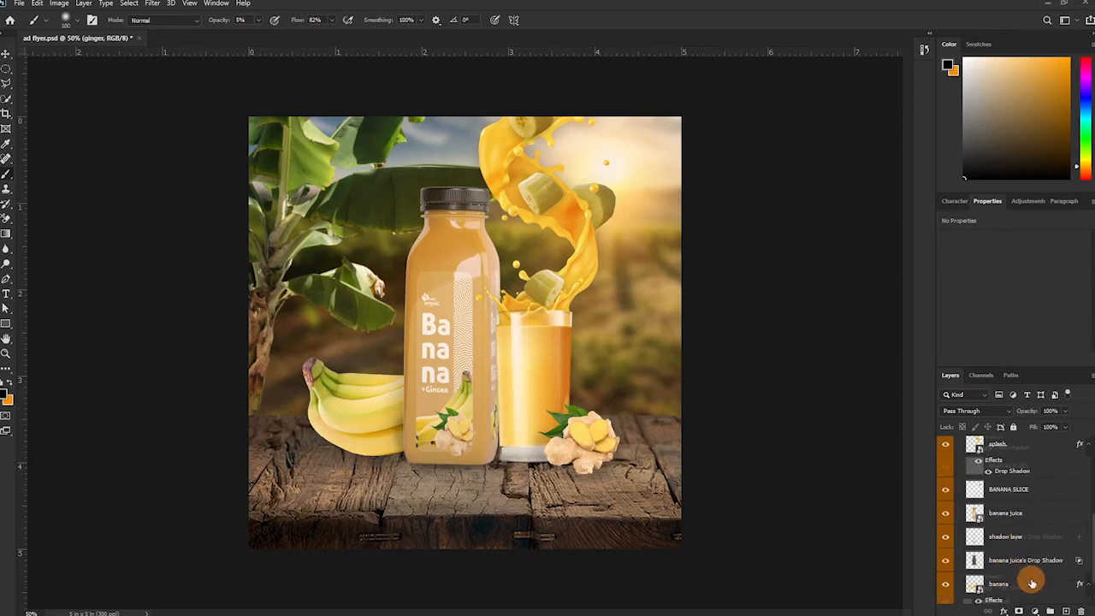
{"action": "scroll", "coordinate": [1030, 575], "scroll_direction": "down", "scroll_amount": 2}
{"action": "scroll", "coordinate": [984, 521], "scroll_direction": "up", "scroll_amount": 3}
{"action": "scroll", "coordinate": [978, 510], "scroll_direction": "up", "scroll_amount": 3}
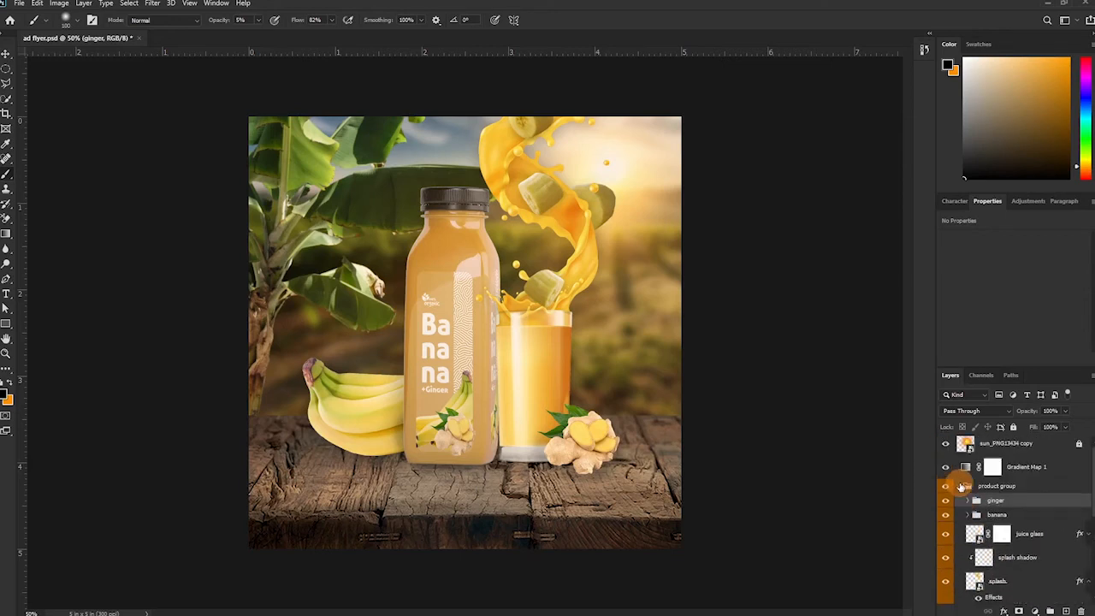
{"action": "left_click", "coordinate": [964, 487]}
{"action": "left_click", "coordinate": [965, 487]}
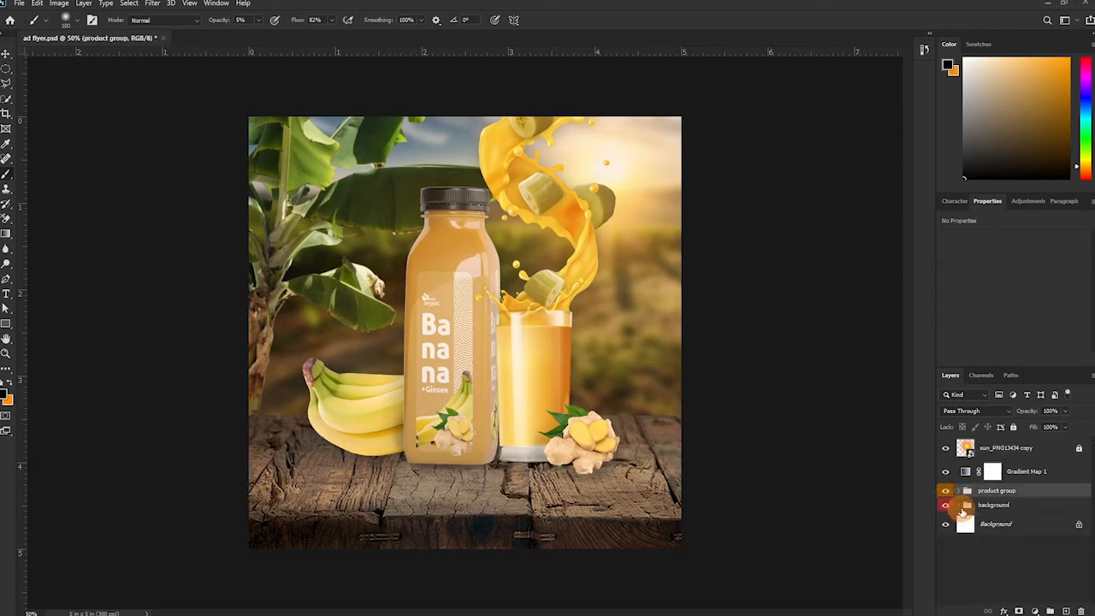
- Darken the right end of the wooden platform on the plat shdw layer with a 600 px black brush at 5% opacity
{"action": "left_click", "coordinate": [959, 506]}
{"action": "scroll", "coordinate": [990, 527], "scroll_direction": "down", "scroll_amount": 3}
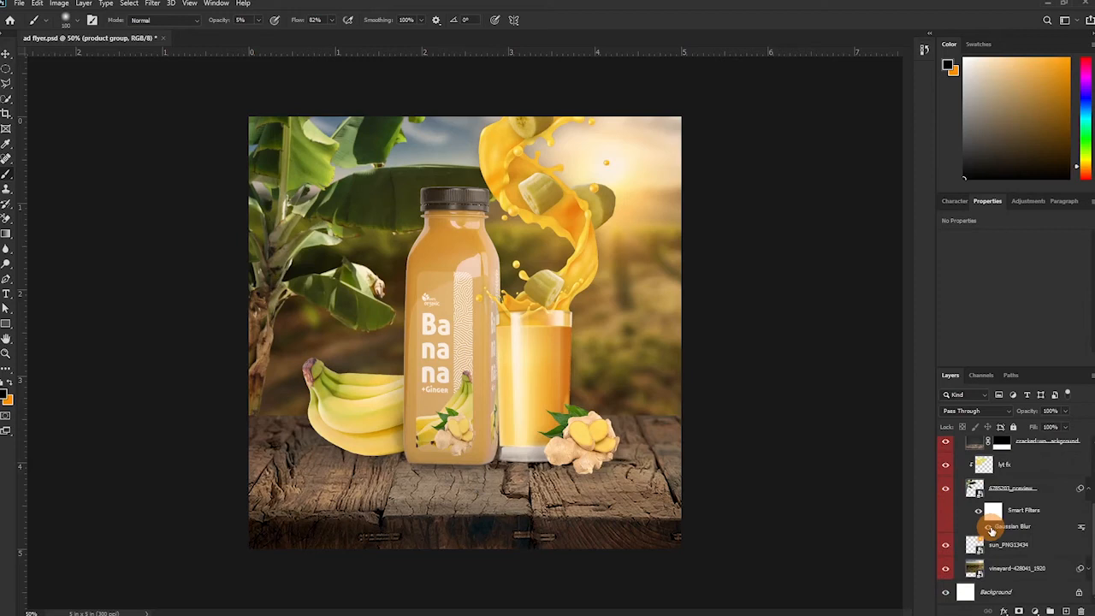
{"action": "scroll", "coordinate": [997, 488], "scroll_direction": "up", "scroll_amount": 3}
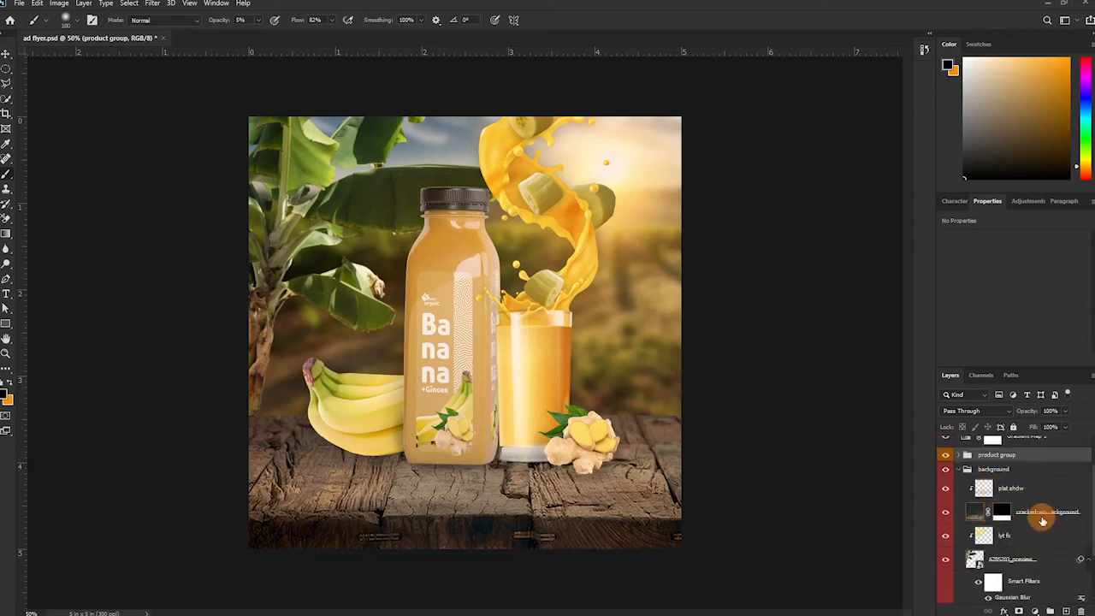
{"action": "left_click", "coordinate": [984, 490]}
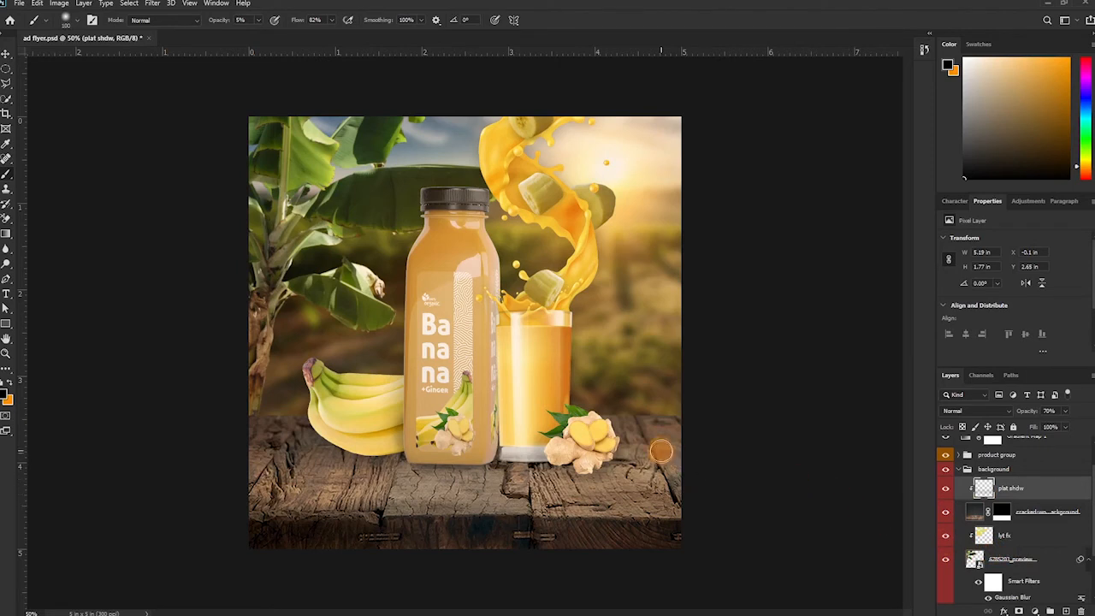
{"action": "key", "text": "]"}
{"action": "key", "text": "]"}
{"action": "key", "text": "]"}
{"action": "key", "text": "]"}
{"action": "key", "text": "]"}
{"action": "key", "text": "]"}
{"action": "key", "text": "]"}
{"action": "key", "text": "]"}
{"action": "key", "text": "]"}
{"action": "key", "text": "]"}
{"action": "key", "text": "]"}
{"action": "key", "text": "]"}
{"action": "key", "text": "]"}
{"action": "key", "text": "]"}
{"action": "key", "text": "]"}
{"action": "key", "text": "]"}
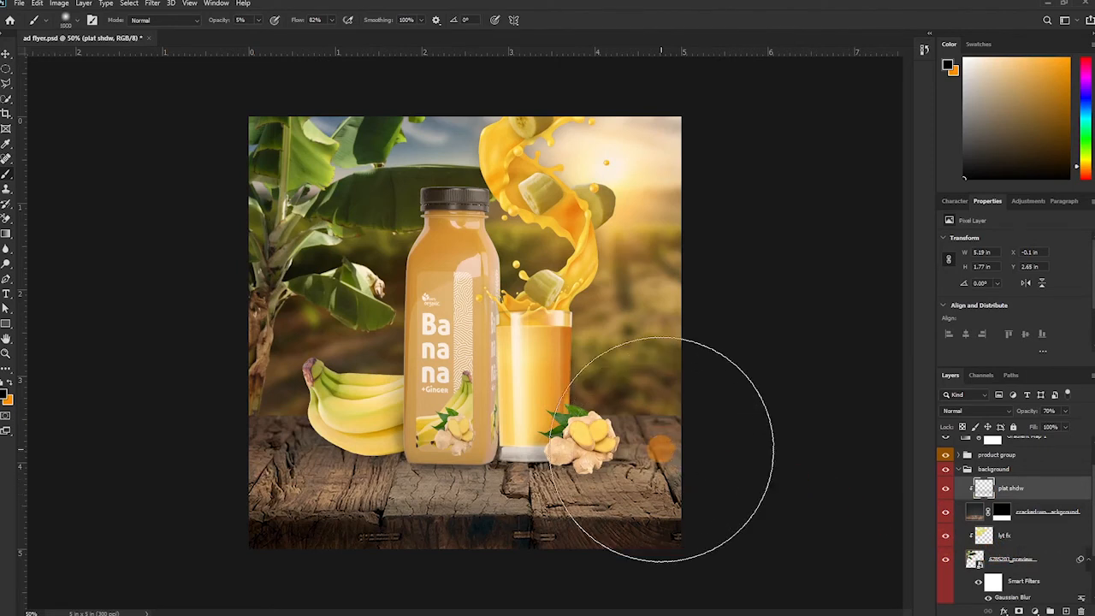
{"action": "left_click", "coordinate": [660, 449]}
{"action": "key", "text": "["}
{"action": "key", "text": "["}
{"action": "key", "text": "["}
{"action": "key", "text": "["}
{"action": "left_click", "coordinate": [684, 442]}
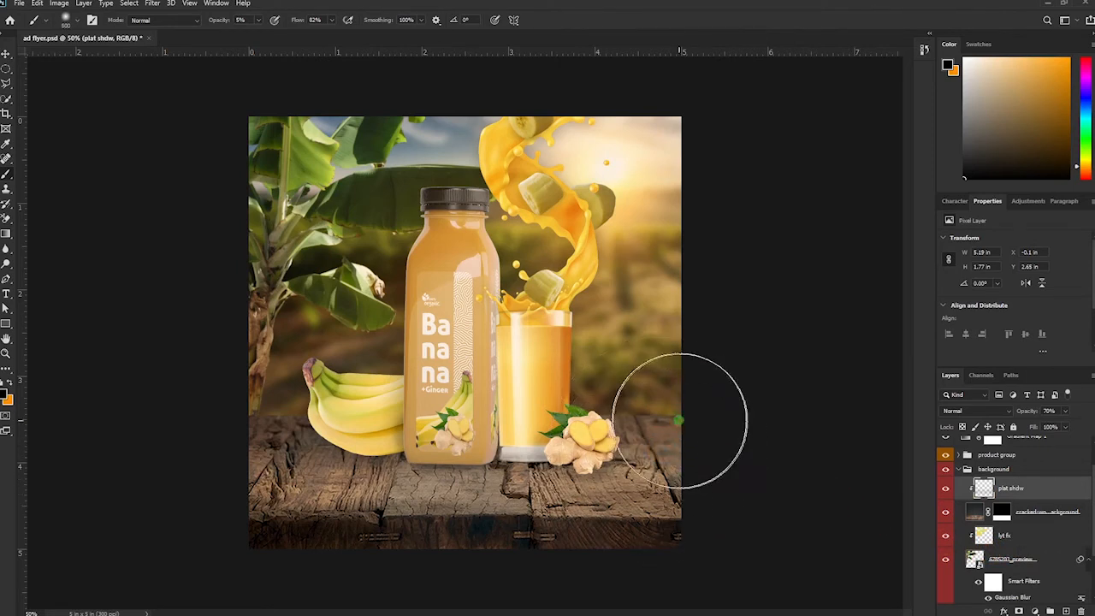
{"action": "mouse_move", "coordinate": [707, 480]}
{"action": "left_mouse_down"}
{"action": "mouse_move", "coordinate": [670, 433]}
{"action": "mouse_move", "coordinate": [721, 481]}
{"action": "mouse_move", "coordinate": [653, 440]}
{"action": "mouse_move", "coordinate": [707, 491]}
{"action": "mouse_move", "coordinate": [652, 407]}
{"action": "mouse_move", "coordinate": [727, 486]}
{"action": "mouse_move", "coordinate": [677, 462]}
{"action": "mouse_move", "coordinate": [657, 424]}
{"action": "left_mouse_up"}
- Darken the left end of the wooden platform with the same soft black brush
{"action": "left_click_drag", "start_coordinate": [255, 418], "coordinate": [286, 402]}
{"action": "left_click_drag", "start_coordinate": [252, 462], "coordinate": [287, 437]}
{"action": "left_click_drag", "start_coordinate": [209, 509], "coordinate": [308, 393]}
{"action": "left_click_drag", "start_coordinate": [212, 470], "coordinate": [288, 414]}
{"action": "left_click_drag", "start_coordinate": [187, 497], "coordinate": [221, 465]}
- Reduce the brush to about 250 px and paint faint shading across the platform's planks below the products
{"action": "key", "text": "bracketleft"}
{"action": "key", "text": "bracketleft"}
{"action": "key", "text": "bracketleft"}
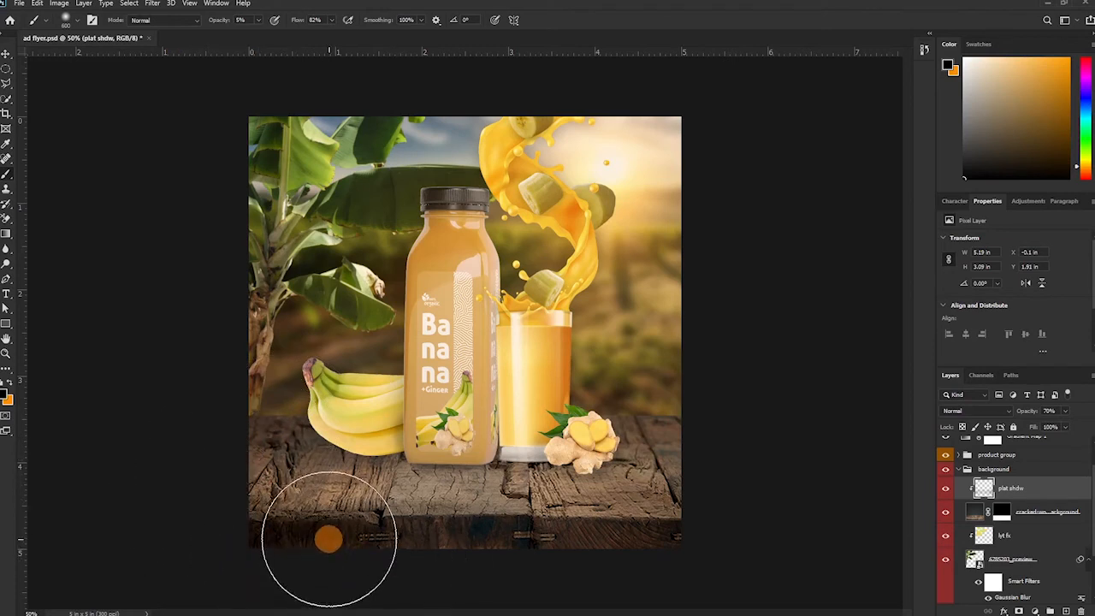
{"action": "key", "text": "bracketleft"}
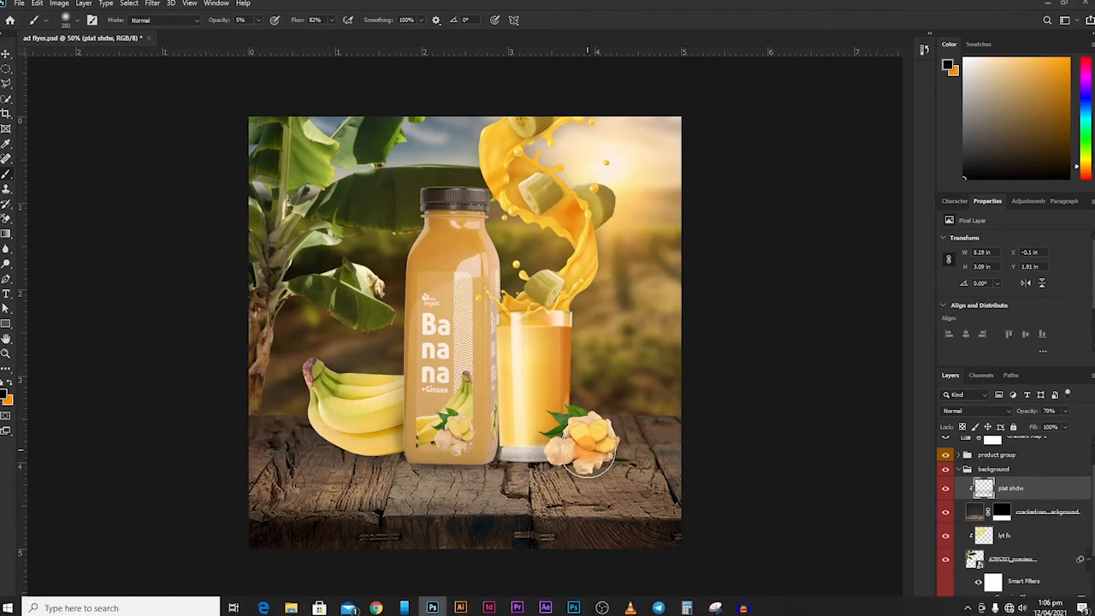
{"action": "mouse_move", "coordinate": [202, 462]}
{"action": "left_mouse_down"}
{"action": "mouse_move", "coordinate": [254, 424]}
{"action": "mouse_move", "coordinate": [274, 472]}
{"action": "left_mouse_up"}
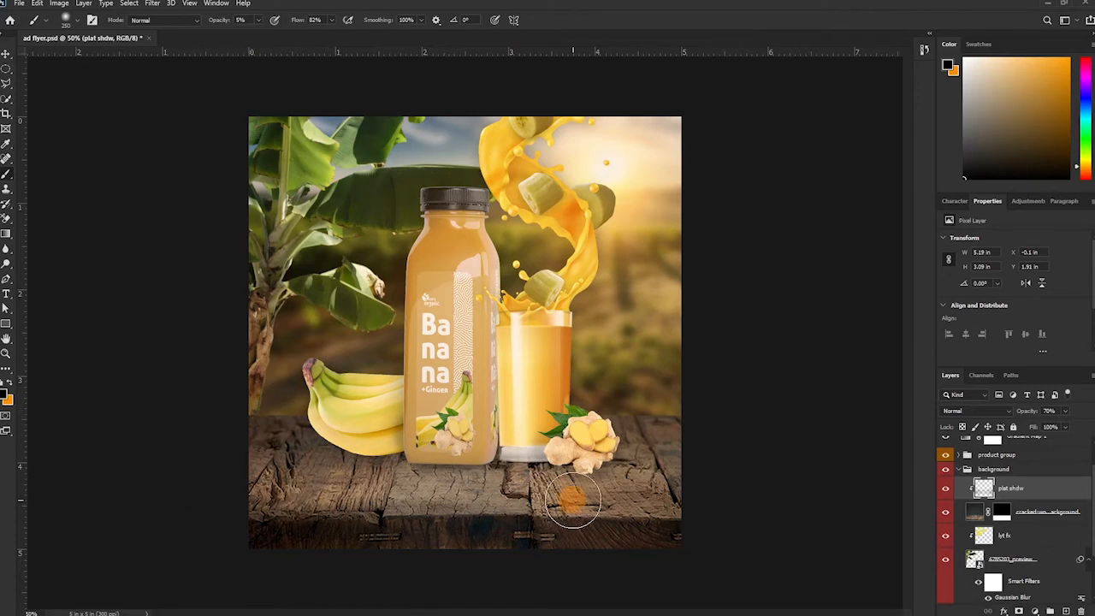
{"action": "mouse_move", "coordinate": [718, 514]}
{"action": "left_mouse_down"}
{"action": "mouse_move", "coordinate": [690, 484]}
{"action": "mouse_move", "coordinate": [470, 549]}
{"action": "mouse_move", "coordinate": [672, 493]}
{"action": "mouse_move", "coordinate": [225, 483]}
{"action": "mouse_move", "coordinate": [660, 543]}
{"action": "mouse_move", "coordinate": [499, 521]}
{"action": "mouse_move", "coordinate": [449, 484]}
{"action": "mouse_move", "coordinate": [574, 518]}
{"action": "mouse_move", "coordinate": [691, 429]}
{"action": "mouse_move", "coordinate": [439, 391]}
{"action": "left_mouse_up"}
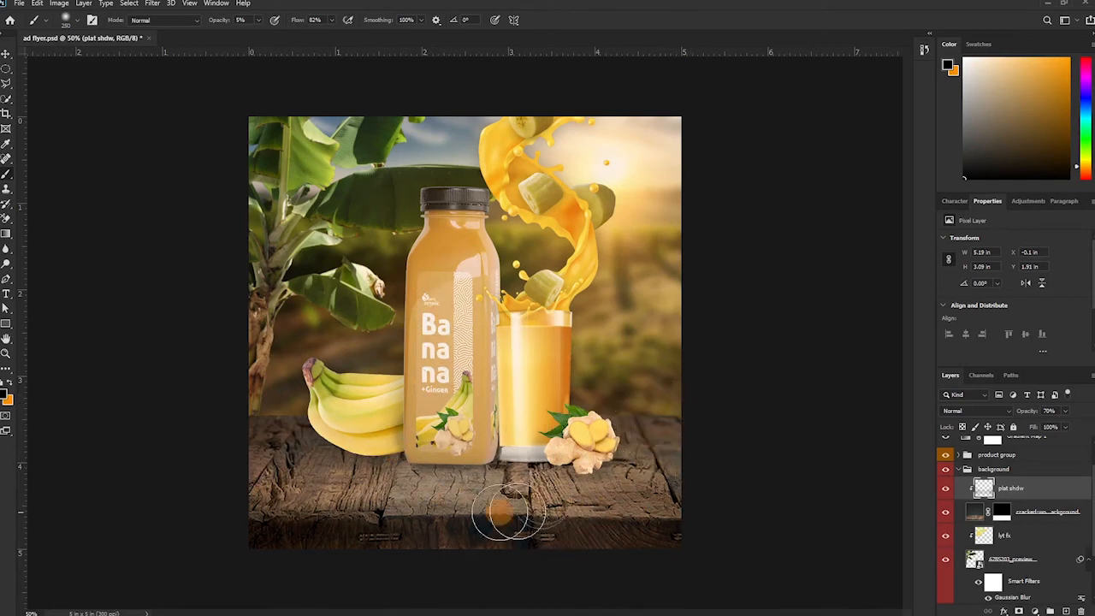
- Shade the platform's front edge with a 600 px brush and the wood below the bottle with a 200 px brush
{"action": "key", "text": "bracketright"}
{"action": "key", "text": "bracketright"}
{"action": "key", "text": "bracketright"}
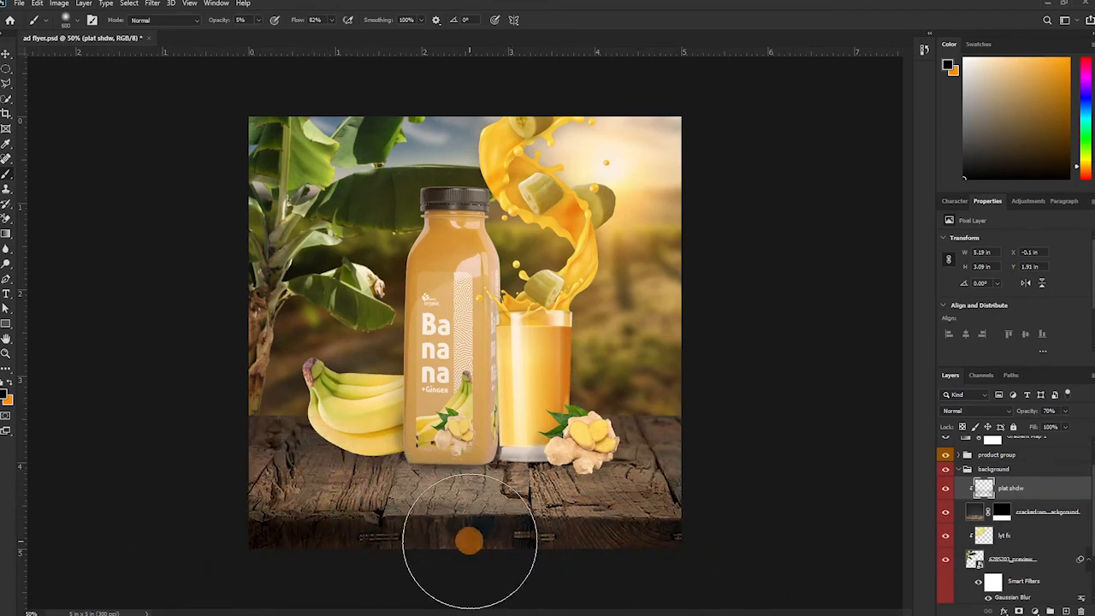
{"action": "key", "text": "bracketleft"}
{"action": "key", "text": "bracketleft"}
{"action": "key", "text": "bracketleft"}
{"action": "key", "text": "bracketleft"}
{"action": "key", "text": "bracketleft"}
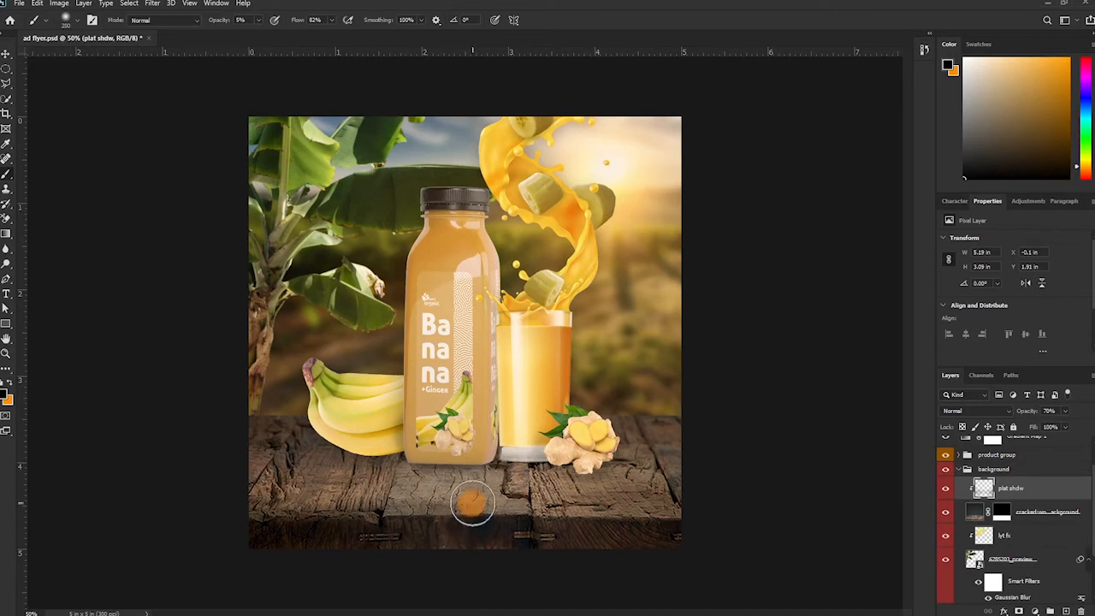
{"action": "mouse_move", "coordinate": [474, 495]}
{"action": "left_mouse_down"}
{"action": "mouse_move", "coordinate": [458, 478]}
{"action": "mouse_move", "coordinate": [415, 482]}
{"action": "mouse_move", "coordinate": [479, 479]}
{"action": "mouse_move", "coordinate": [391, 476]}
{"action": "mouse_move", "coordinate": [489, 468]}
{"action": "left_mouse_up"}
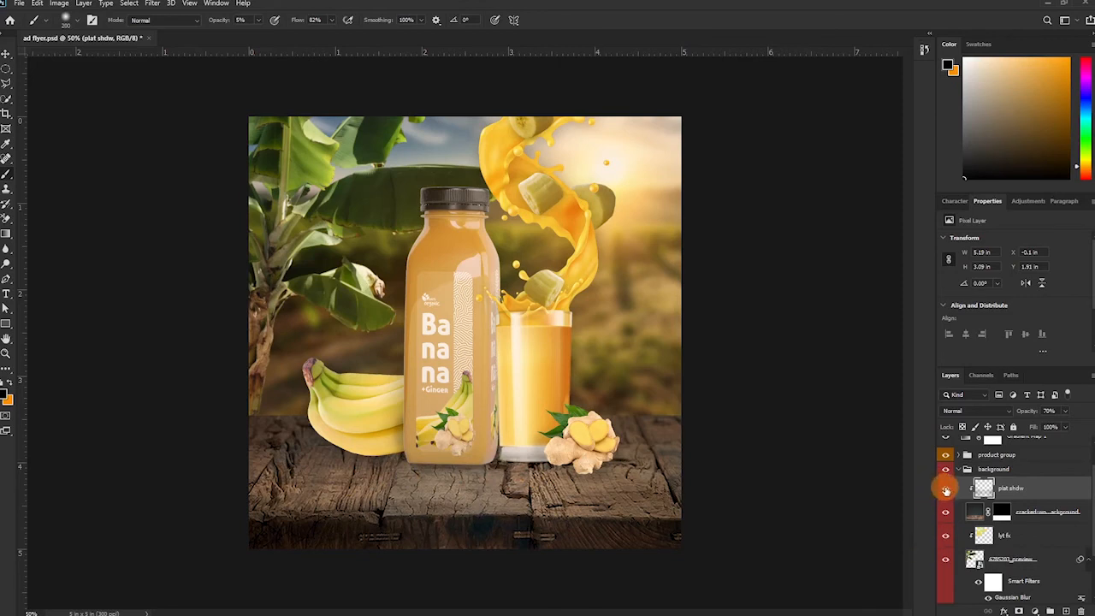
- Compare the platform with and without the plat shdw layer, and check the composition at reduced and enlarged view
{"action": "left_click", "coordinate": [947, 491]}
{"action": "left_click", "coordinate": [947, 491]}
{"action": "left_click", "coordinate": [946, 491]}
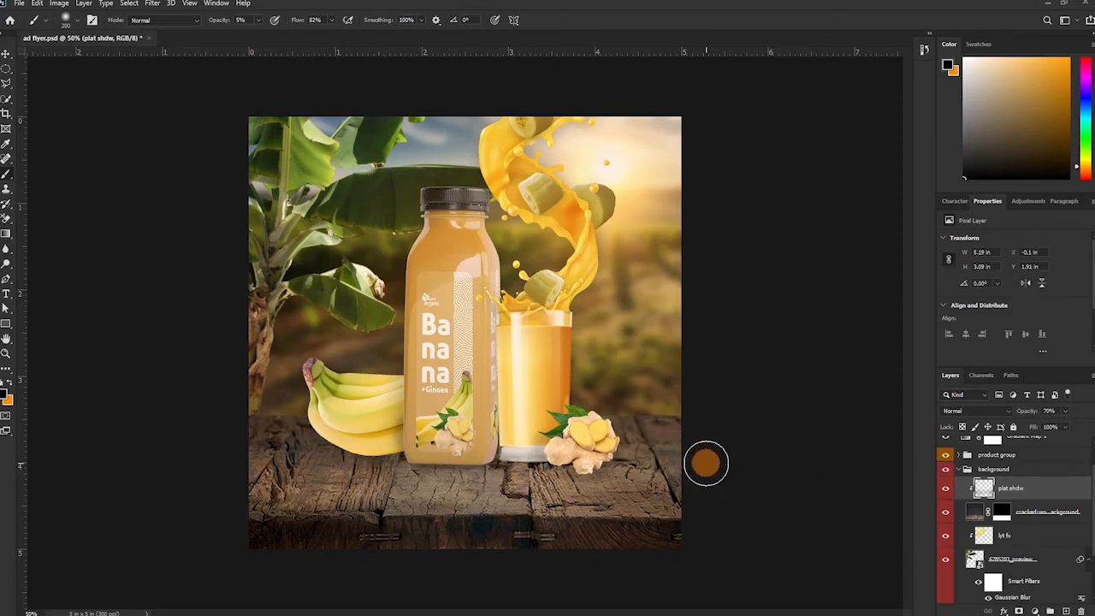
{"action": "key", "text": "ctrl+minus"}
{"action": "key", "text": "ctrl+minus"}
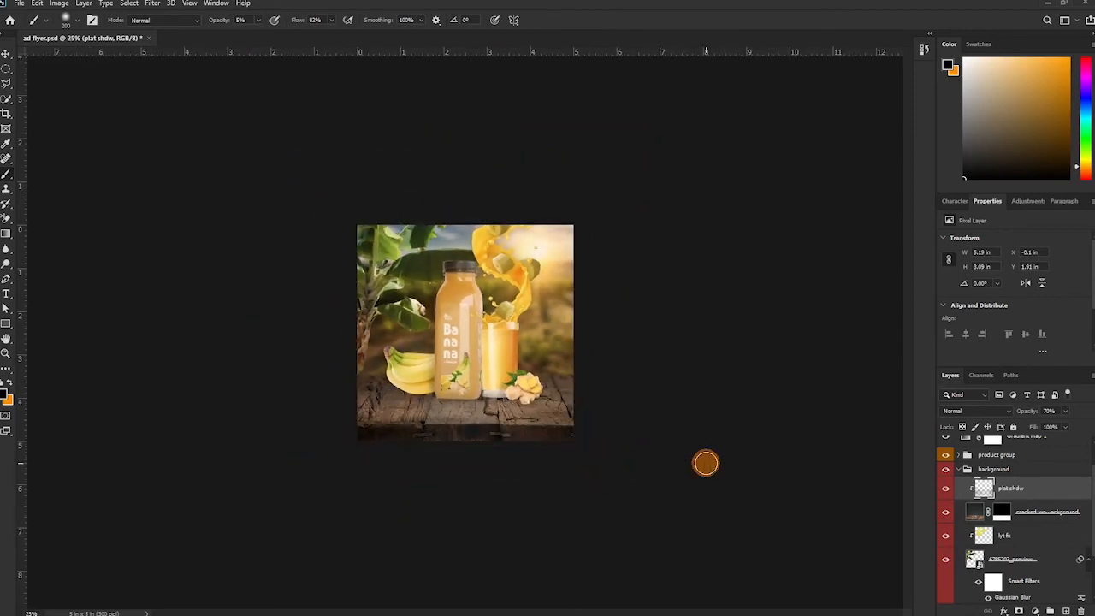
{"action": "key", "text": "ctrl+plus"}
{"action": "key", "text": "ctrl+plus"}
{"action": "key", "text": "ctrl+plus"}
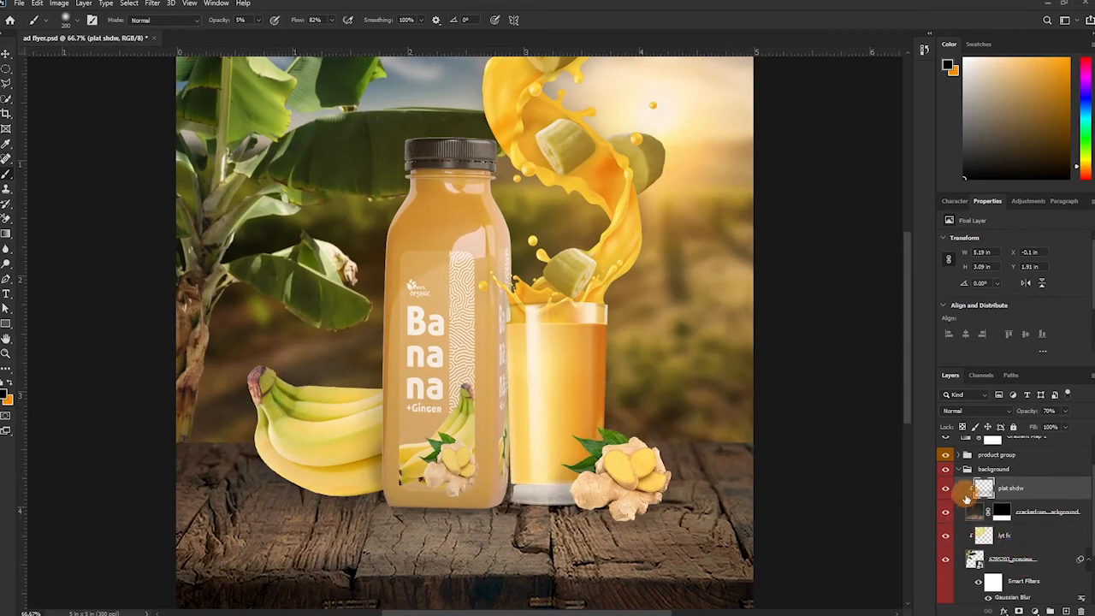
- Collapse the background group and add a new layer directly above the banana layer
{"action": "left_click", "coordinate": [964, 472]}
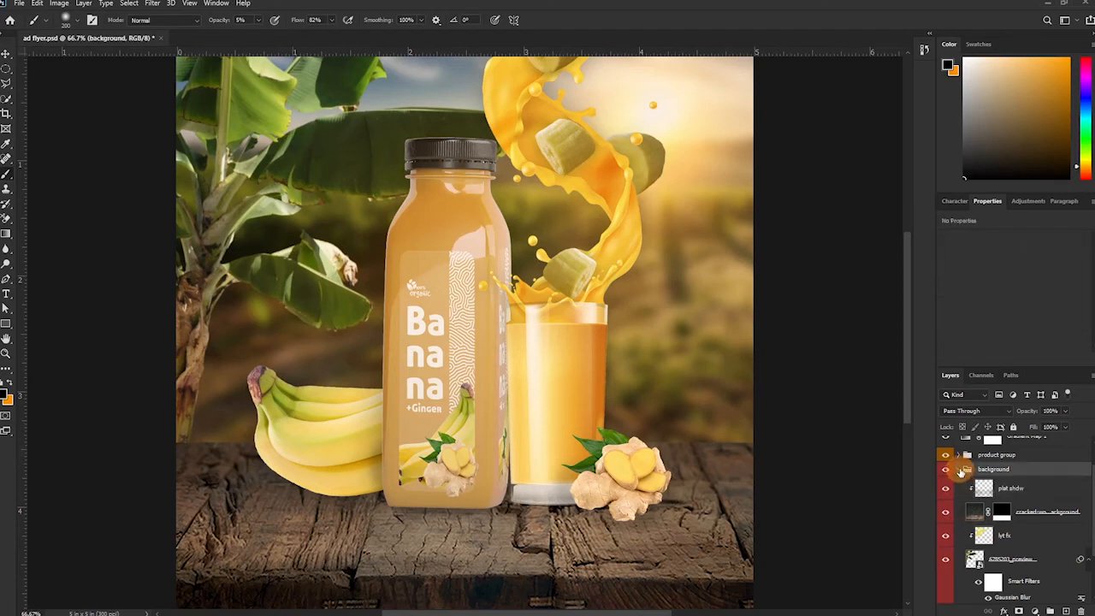
{"action": "left_click", "coordinate": [960, 470]}
{"action": "key", "text": "v"}
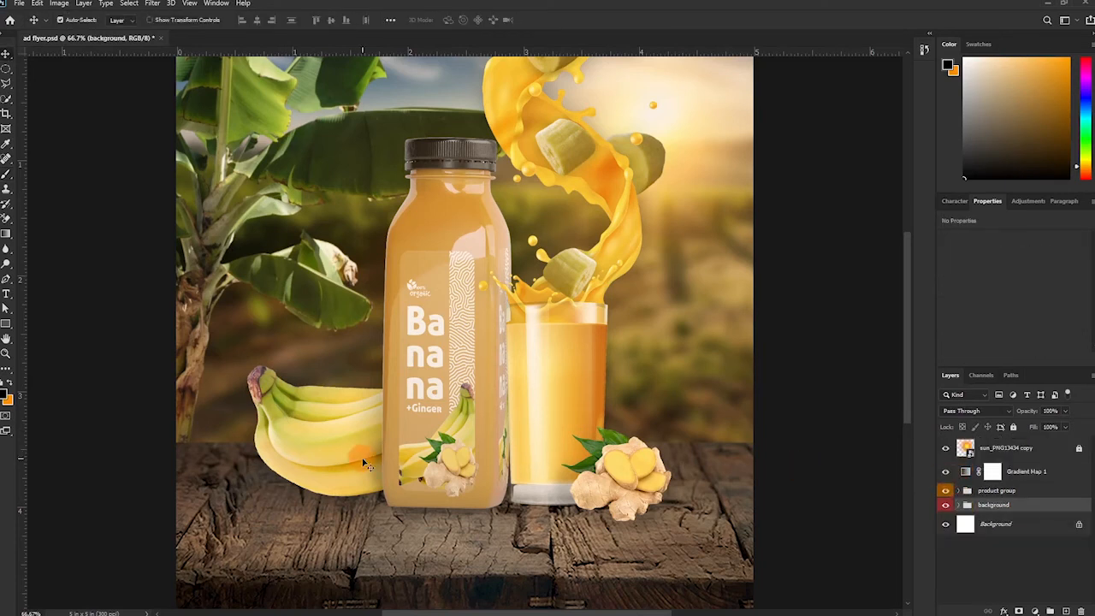
{"action": "left_click", "coordinate": [278, 414]}
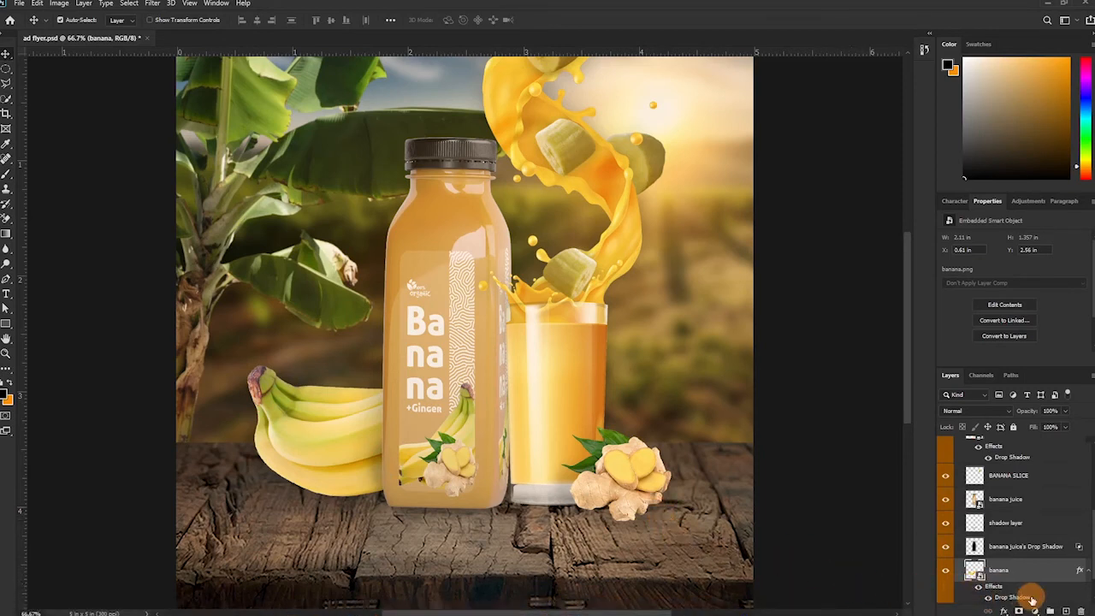
{"action": "left_click", "coordinate": [1064, 609]}
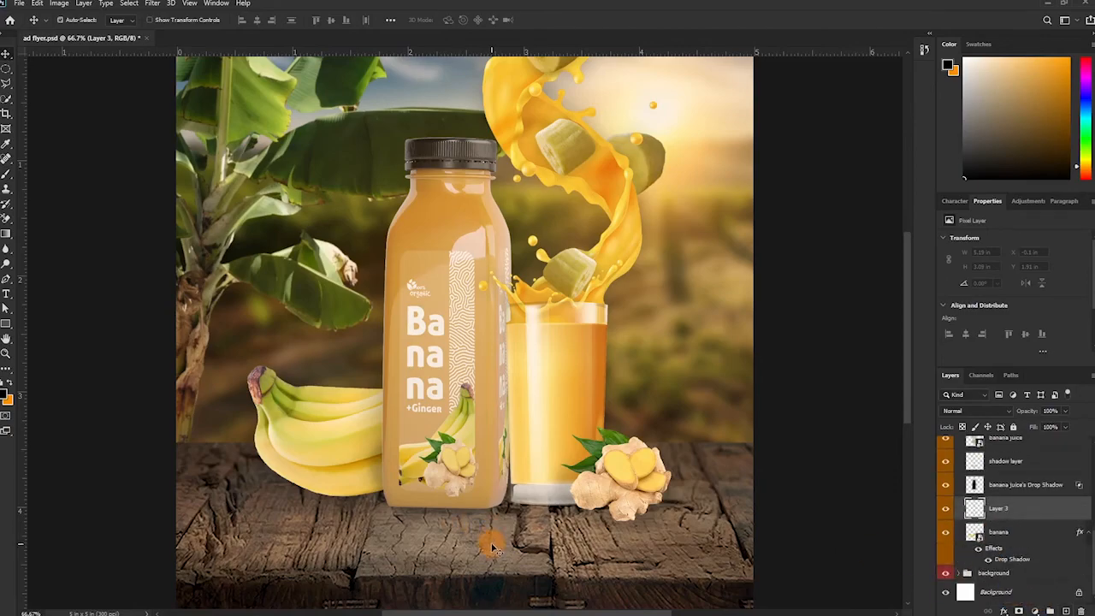
- Paint a faint orange (ff8e03) tint over the banana bunch on the new layer with a 5% opacity brush
{"action": "key", "text": "ctrl+plus"}
{"action": "left_click_drag", "start_coordinate": [438, 548], "coordinate": [609, 329]}
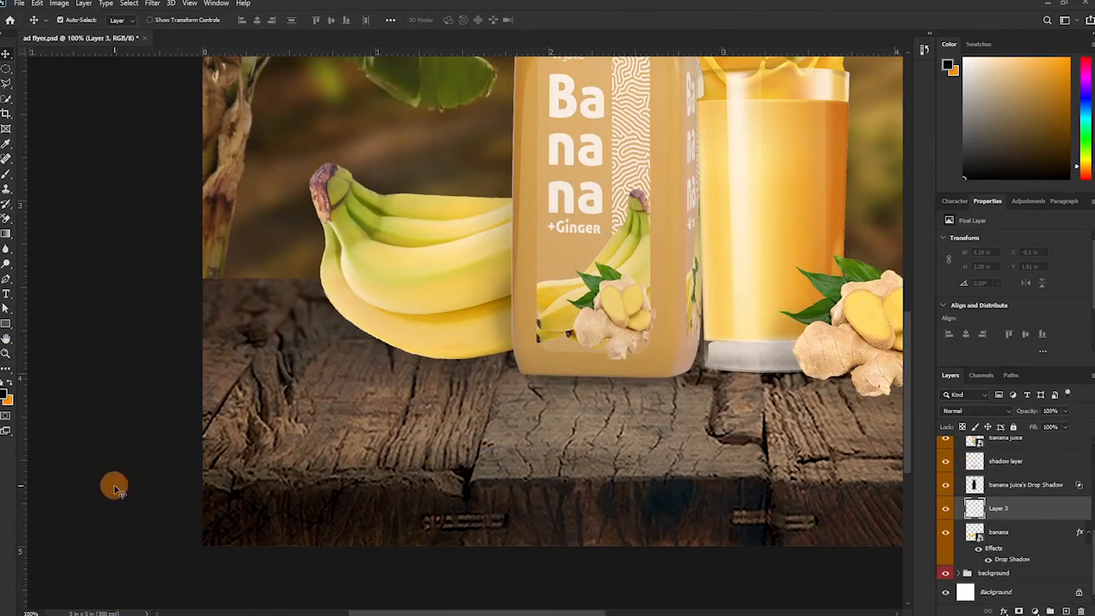
{"action": "key", "text": "b"}
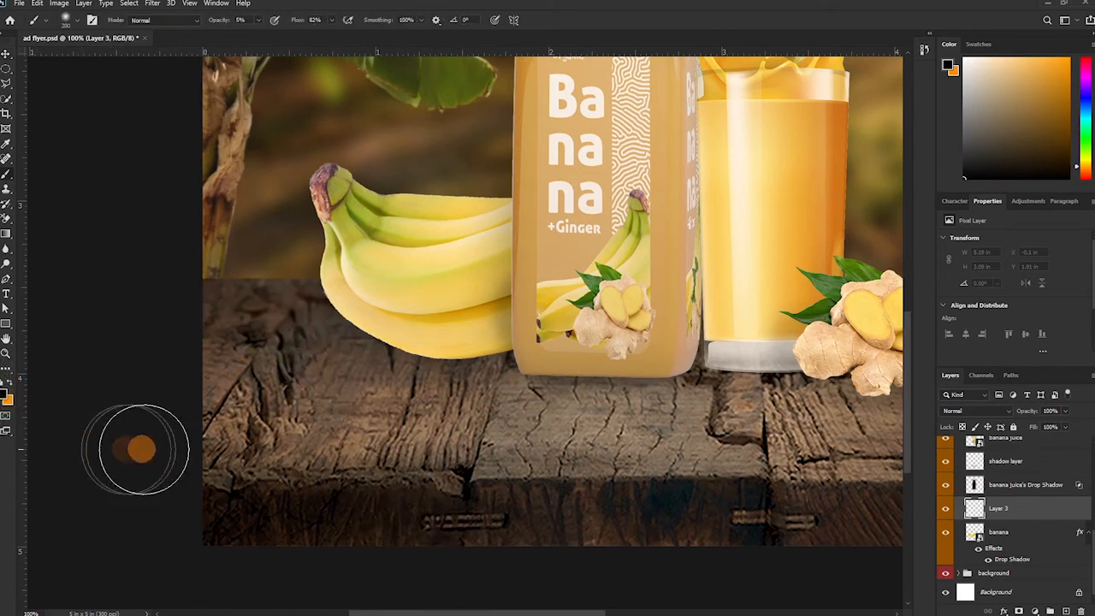
{"action": "left_click", "coordinate": [9, 405]}
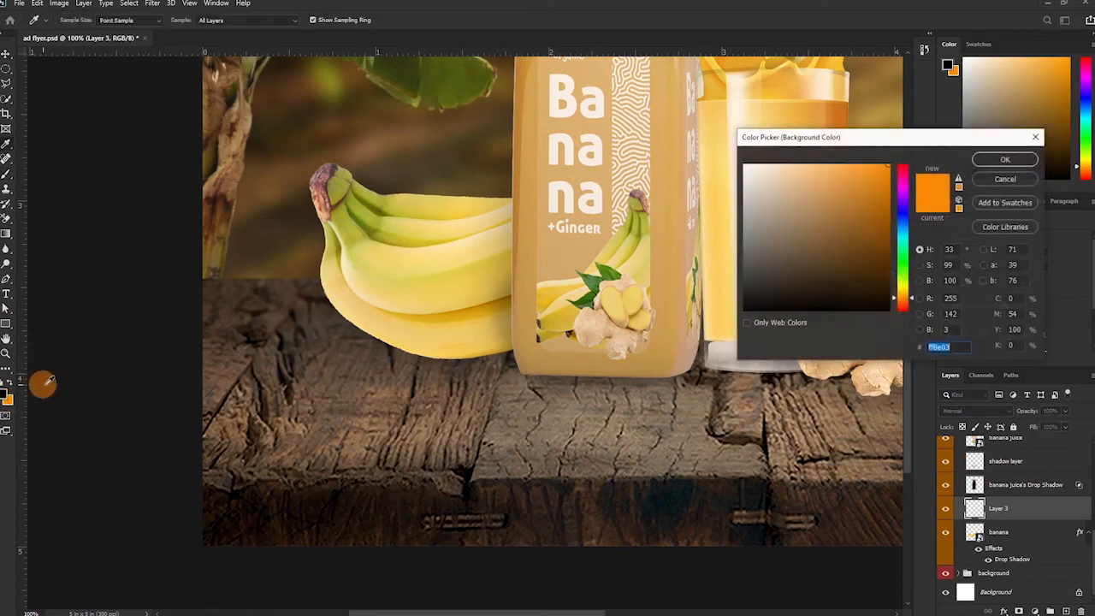
{"action": "left_click", "coordinate": [1006, 164]}
{"action": "key", "text": "b"}
{"action": "key", "text": "x"}
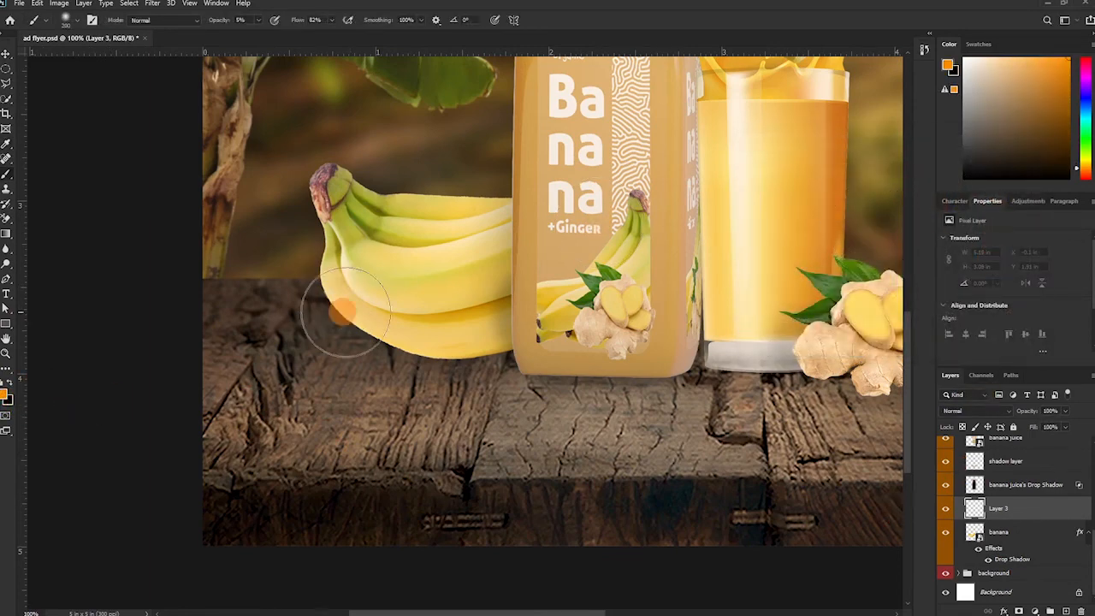
{"action": "mouse_move", "coordinate": [356, 297]}
{"action": "left_mouse_down"}
{"action": "mouse_move", "coordinate": [333, 282]}
{"action": "mouse_move", "coordinate": [338, 238]}
{"action": "left_mouse_up"}
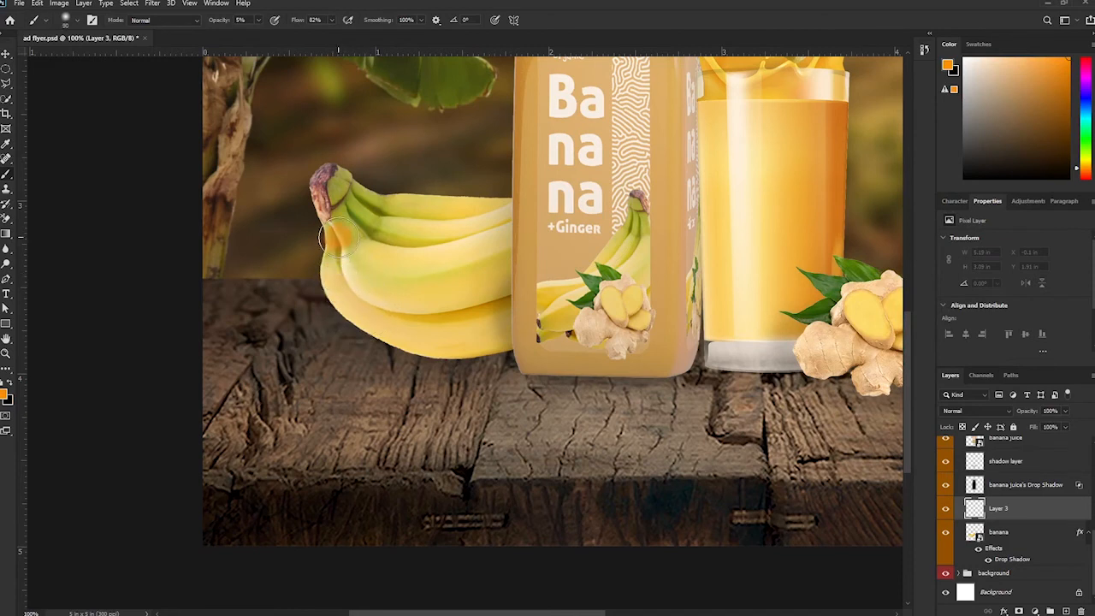
{"action": "left_click_drag", "start_coordinate": [367, 287], "coordinate": [387, 291]}
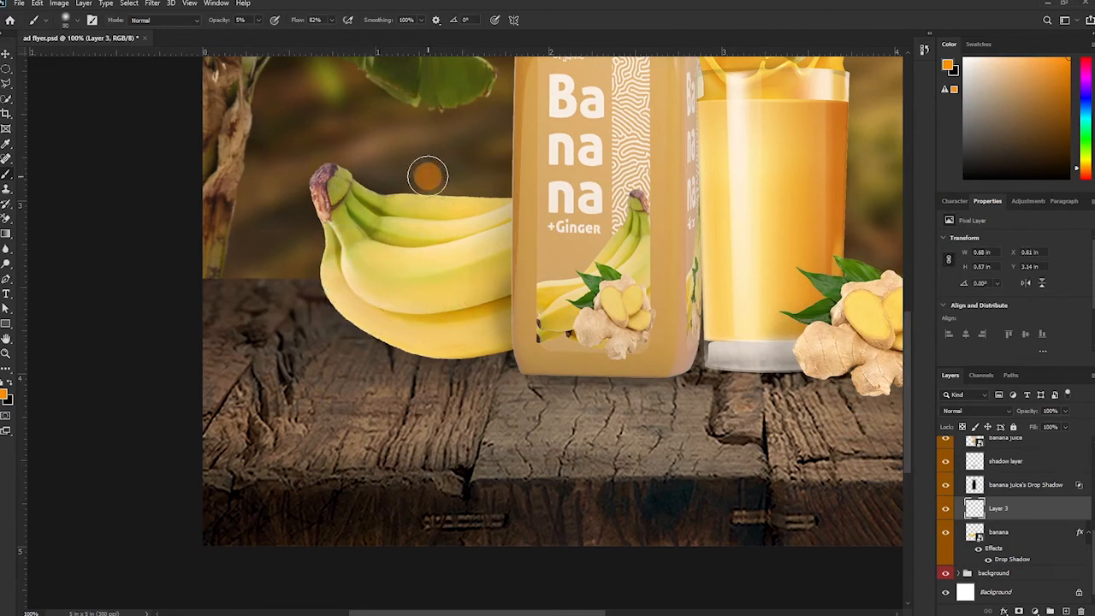
{"action": "left_click_drag", "start_coordinate": [489, 211], "coordinate": [405, 196]}
{"action": "mouse_move", "coordinate": [500, 234]}
{"action": "left_mouse_down"}
{"action": "mouse_move", "coordinate": [431, 264]}
{"action": "mouse_move", "coordinate": [410, 259]}
{"action": "mouse_move", "coordinate": [490, 274]}
{"action": "mouse_move", "coordinate": [456, 344]}
{"action": "mouse_move", "coordinate": [500, 354]}
{"action": "mouse_move", "coordinate": [330, 318]}
{"action": "mouse_move", "coordinate": [392, 335]}
{"action": "mouse_move", "coordinate": [349, 300]}
{"action": "mouse_move", "coordinate": [315, 239]}
{"action": "mouse_move", "coordinate": [315, 201]}
{"action": "mouse_move", "coordinate": [319, 252]}
{"action": "mouse_move", "coordinate": [318, 179]}
{"action": "mouse_move", "coordinate": [342, 259]}
{"action": "mouse_move", "coordinate": [337, 212]}
{"action": "mouse_move", "coordinate": [331, 243]}
{"action": "left_mouse_up"}
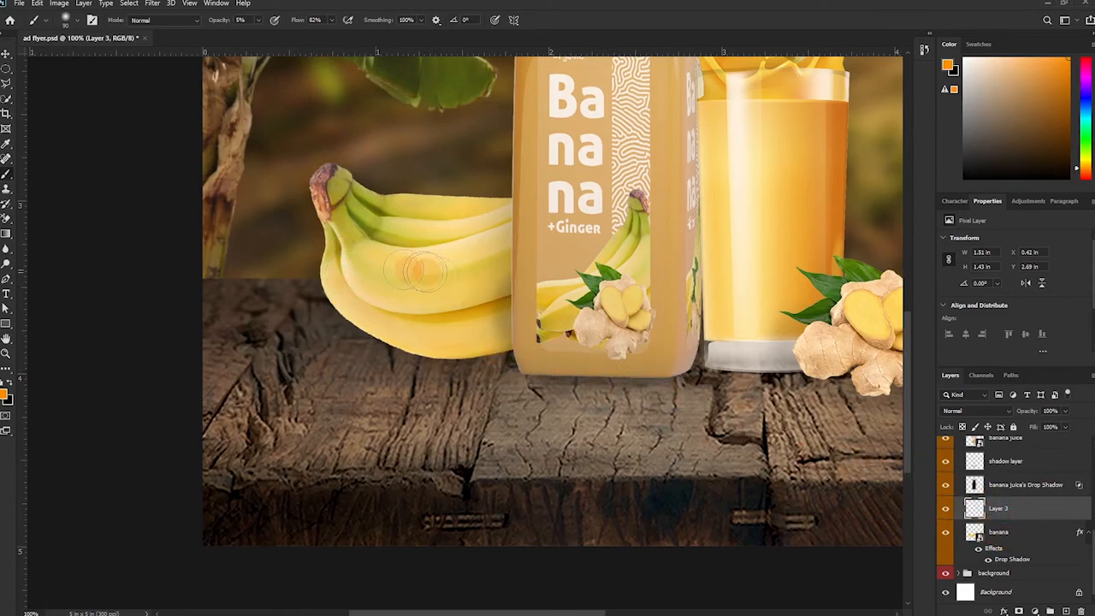
- Rasterize the banana smart object layer for use with the Blur tool
{"action": "key", "text": "ctrl+plus"}
{"action": "key", "text": "ctrl+plus"}
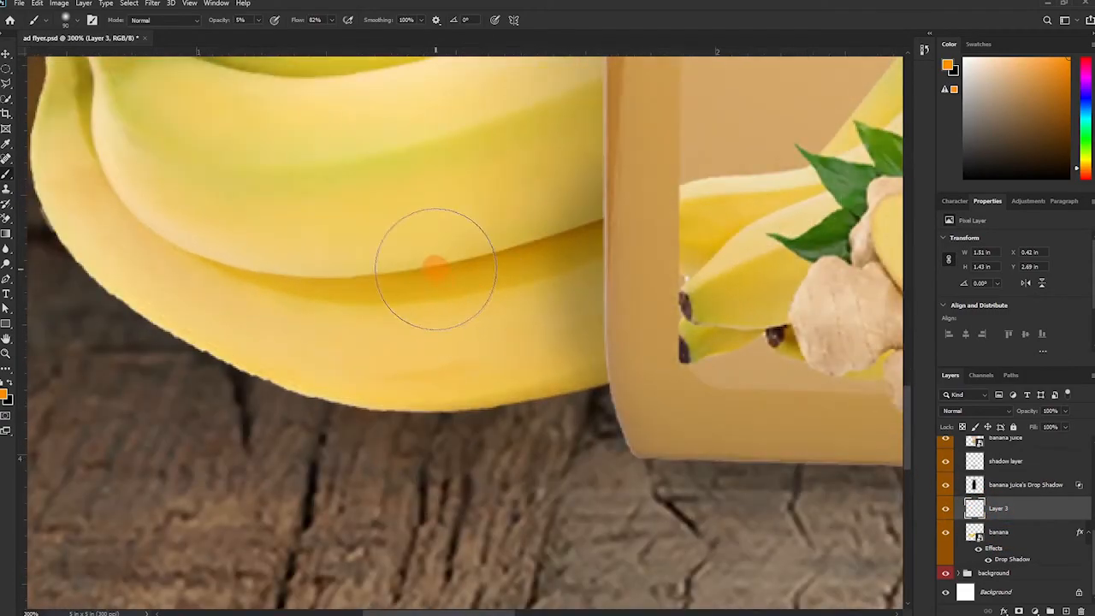
{"action": "mouse_move", "coordinate": [385, 103]}
{"action": "left_mouse_down"}
{"action": "mouse_move", "coordinate": [438, 309]}
{"action": "mouse_move", "coordinate": [452, 283]}
{"action": "left_mouse_up"}
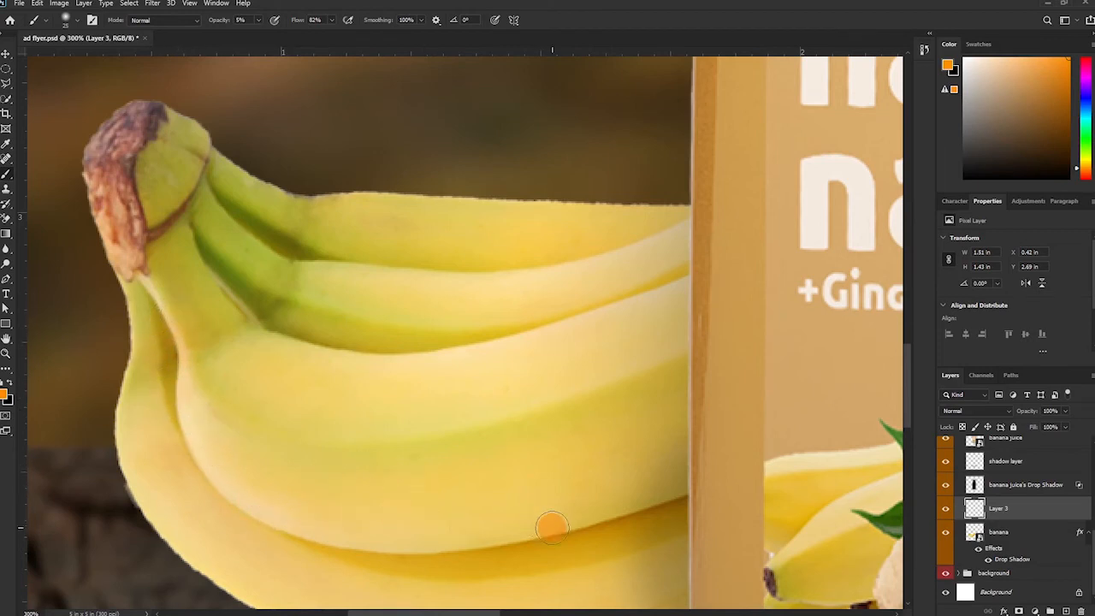
{"action": "left_click", "coordinate": [1032, 539]}
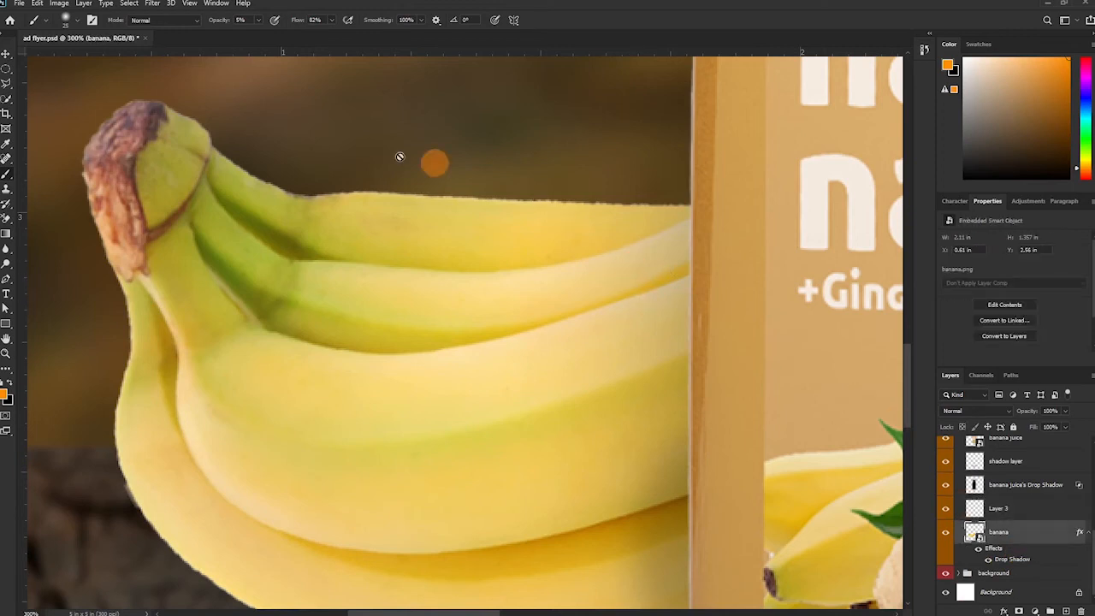
{"action": "left_click", "coordinate": [5, 253]}
{"action": "left_click", "coordinate": [5, 251]}
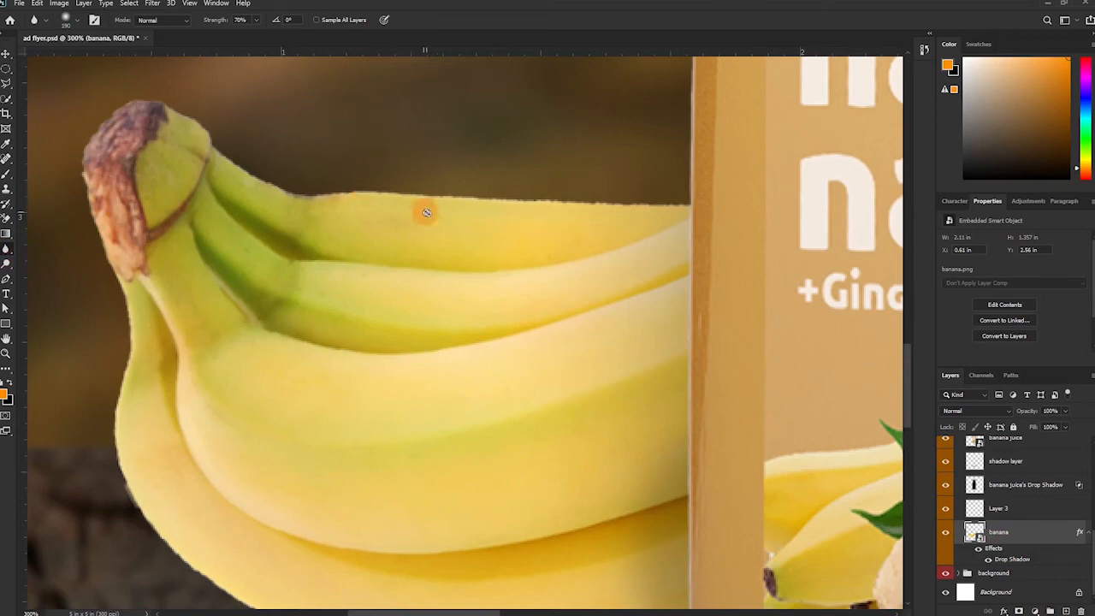
{"action": "right_click", "coordinate": [1029, 531]}
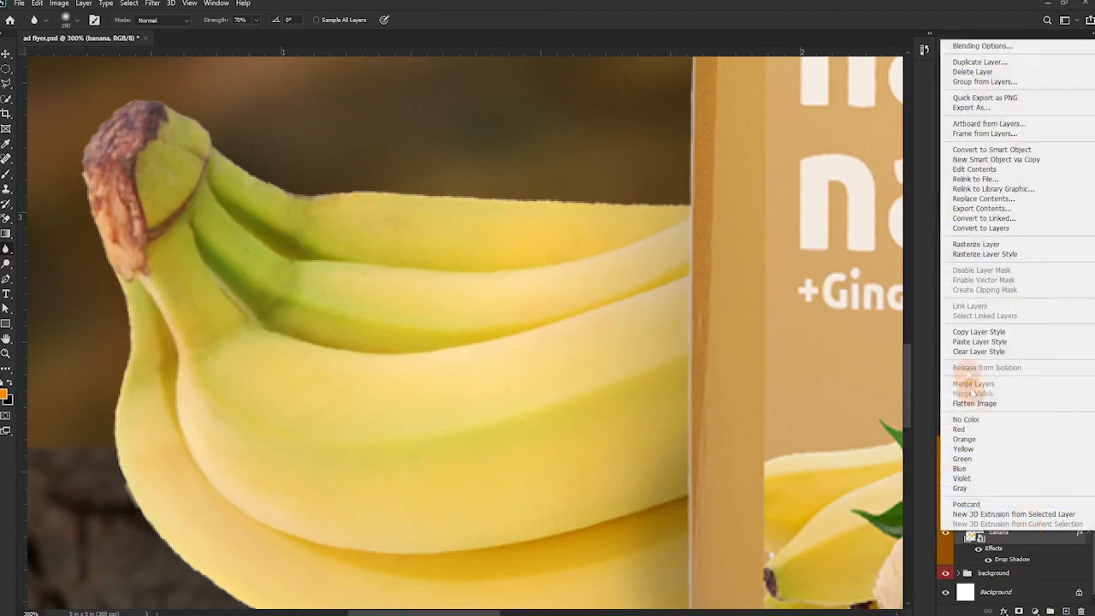
{"action": "left_click", "coordinate": [976, 244]}
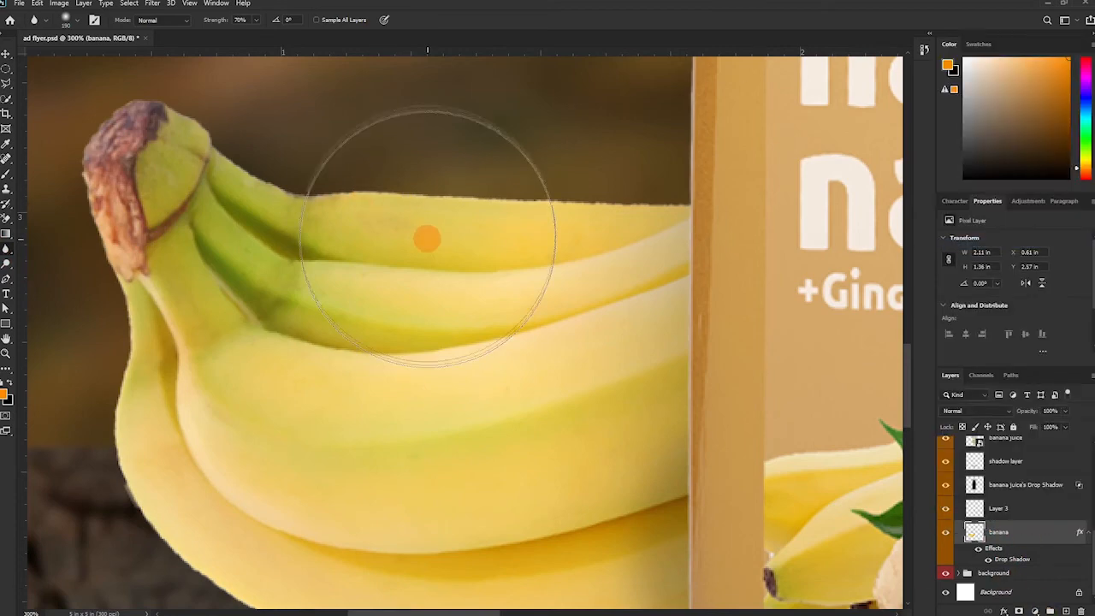
- Soften the jagged outer edges of the banana bunch using the Blur tool at 70% strength with a small brush
{"action": "key", "text": "bracketleft"}
{"action": "key", "text": "bracketleft"}
{"action": "key", "text": "bracketleft"}
{"action": "key", "text": "bracketleft"}
{"action": "key", "text": "bracketleft"}
{"action": "key", "text": "bracketleft"}
{"action": "key", "text": "bracketleft"}
{"action": "key", "text": "bracketleft"}
{"action": "key", "text": "bracketleft"}
{"action": "key", "text": "bracketleft"}
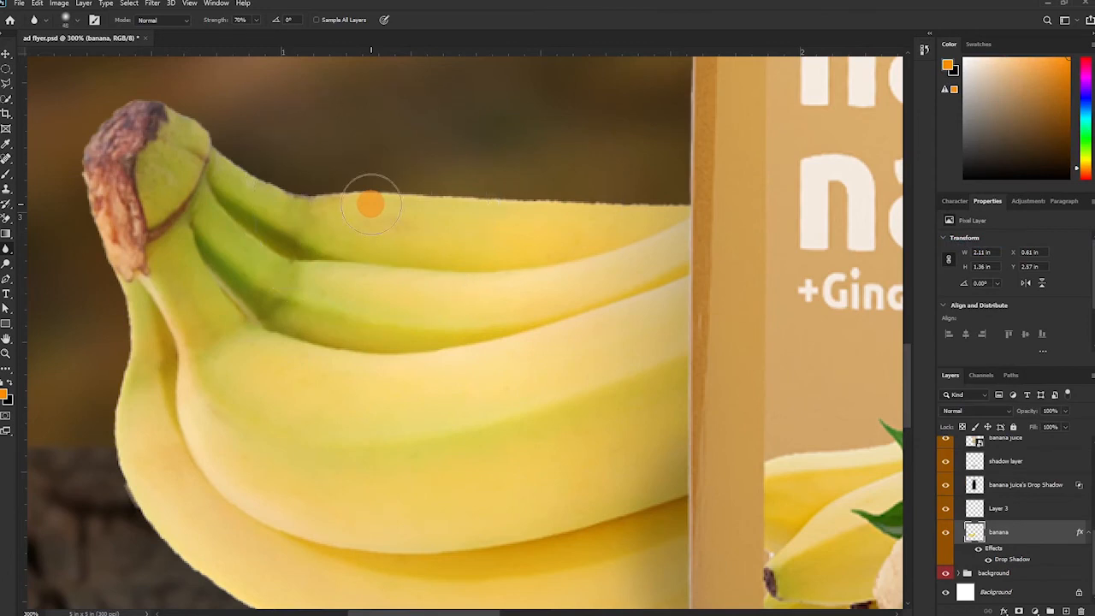
{"action": "mouse_move", "coordinate": [248, 169]}
{"action": "left_mouse_down"}
{"action": "mouse_move", "coordinate": [322, 208]}
{"action": "mouse_move", "coordinate": [259, 159]}
{"action": "mouse_move", "coordinate": [310, 196]}
{"action": "mouse_move", "coordinate": [648, 213]}
{"action": "left_mouse_up"}
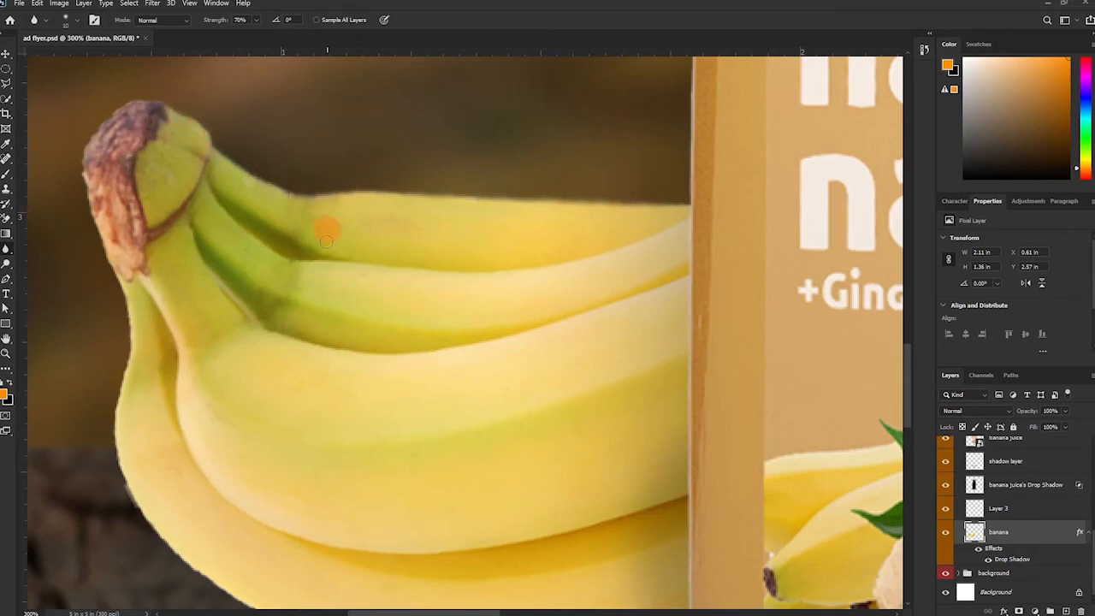
{"action": "scroll", "coordinate": [328, 226], "scroll_direction": "down", "scroll_amount": 5}
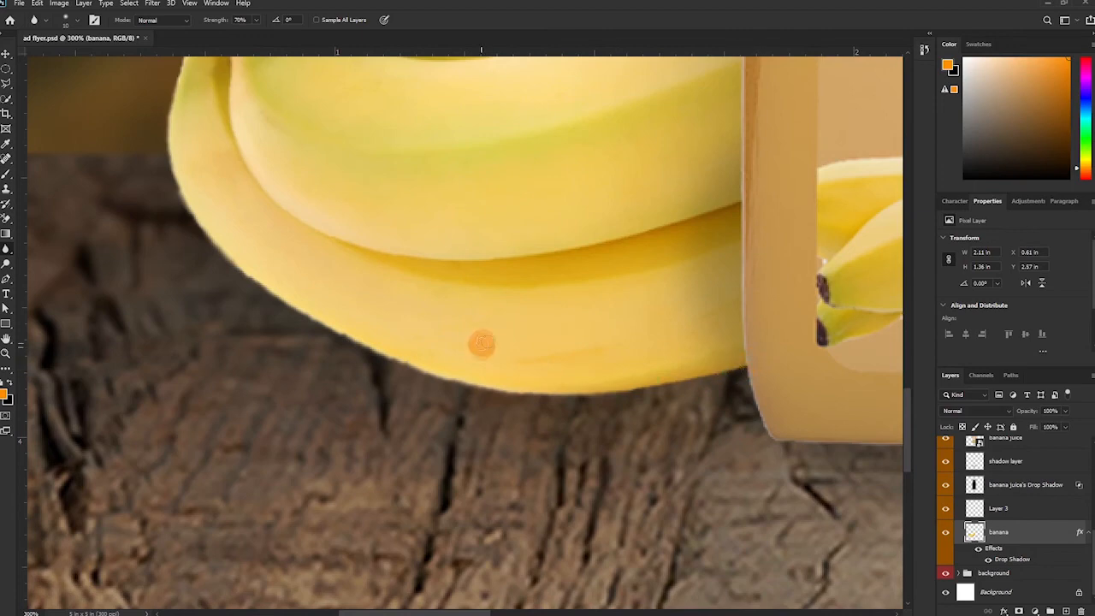
{"action": "scroll", "coordinate": [616, 385], "scroll_direction": "up", "scroll_amount": 5}
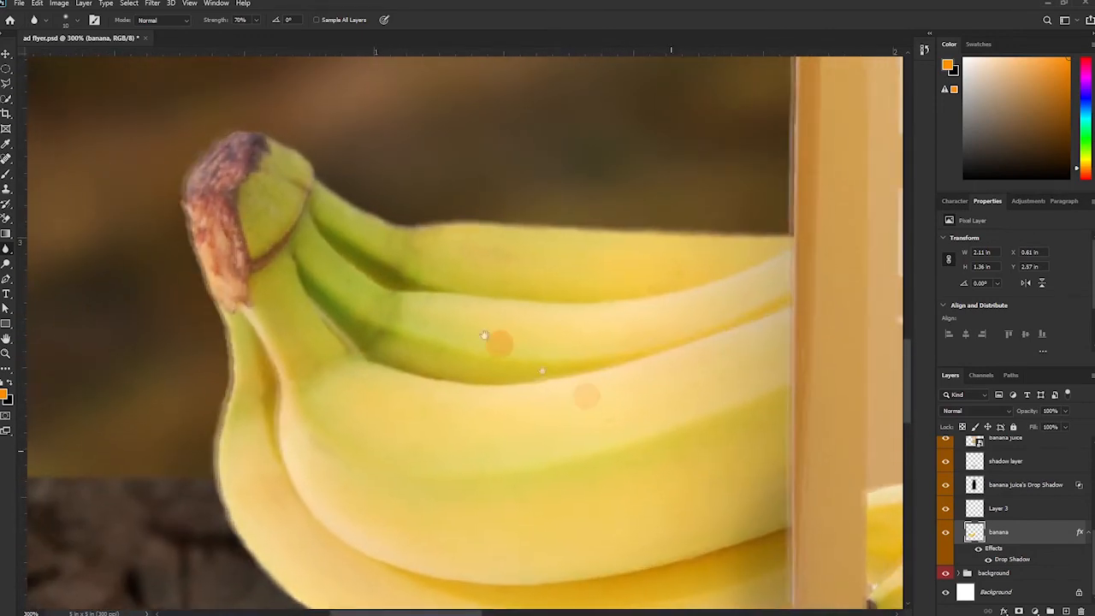
{"action": "scroll", "coordinate": [484, 336], "scroll_direction": "up", "scroll_amount": 1}
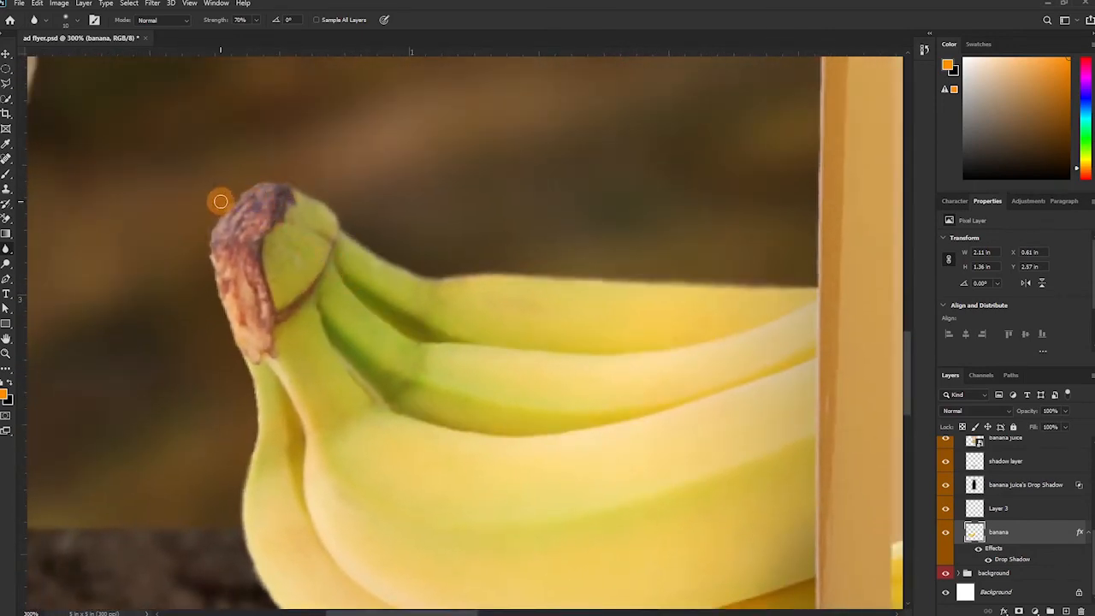
- Rename the orange tint layer bana lyt, clip it to the banana layer, and compare the bananas with and without it
{"action": "key", "text": "ctrl+minus"}
{"action": "key", "text": "ctrl+minus"}
{"action": "key", "text": "ctrl+minus"}
{"action": "key", "text": "ctrl+minus"}
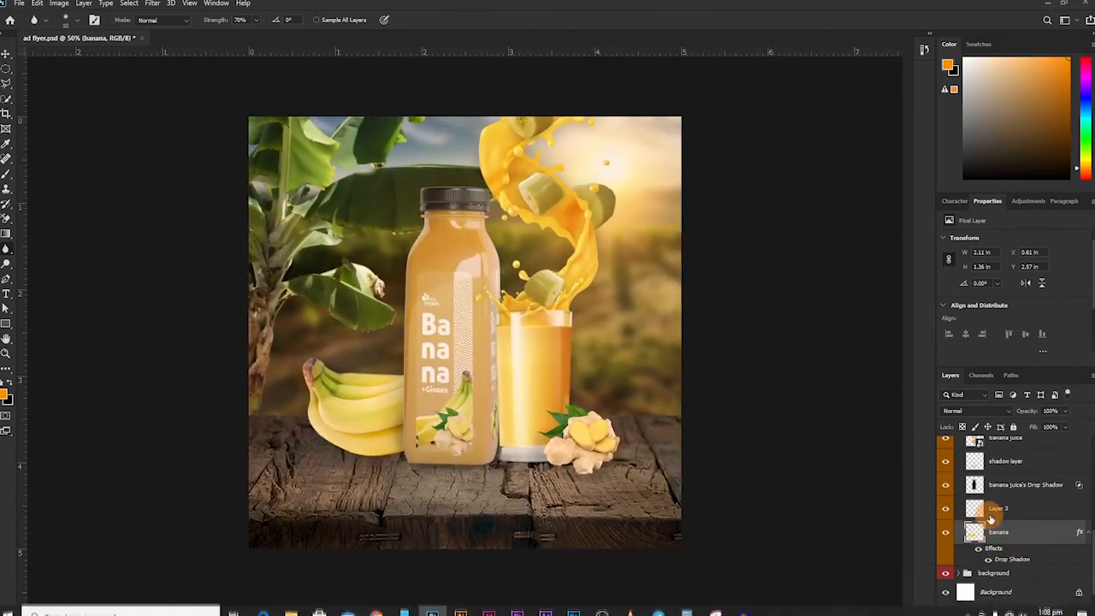
{"action": "left_click", "coordinate": [996, 509]}
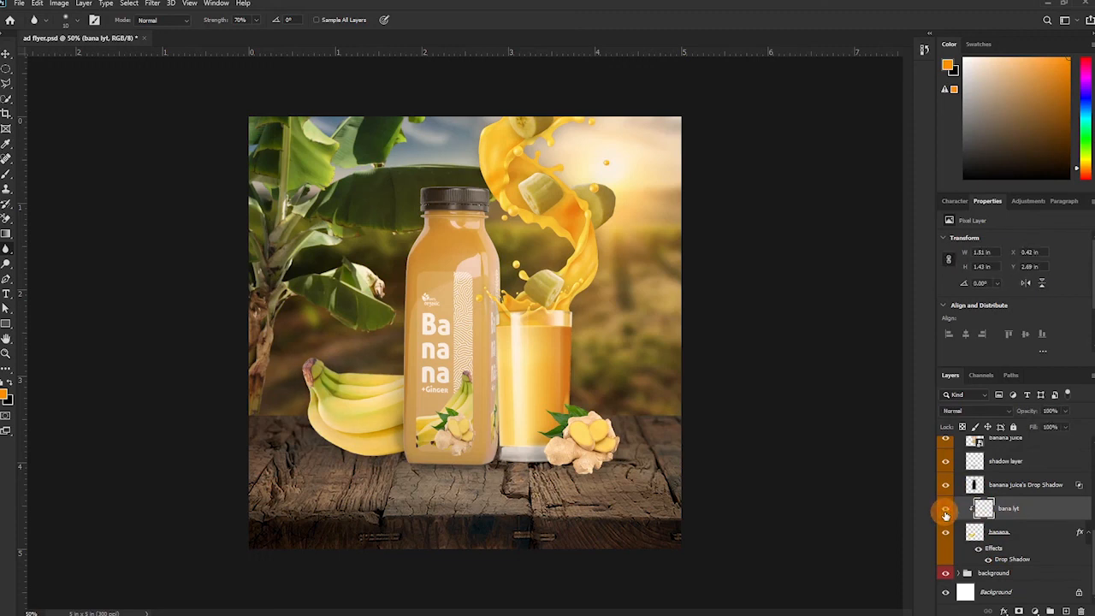
{"action": "left_click", "coordinate": [945, 512]}
{"action": "left_click", "coordinate": [944, 514]}
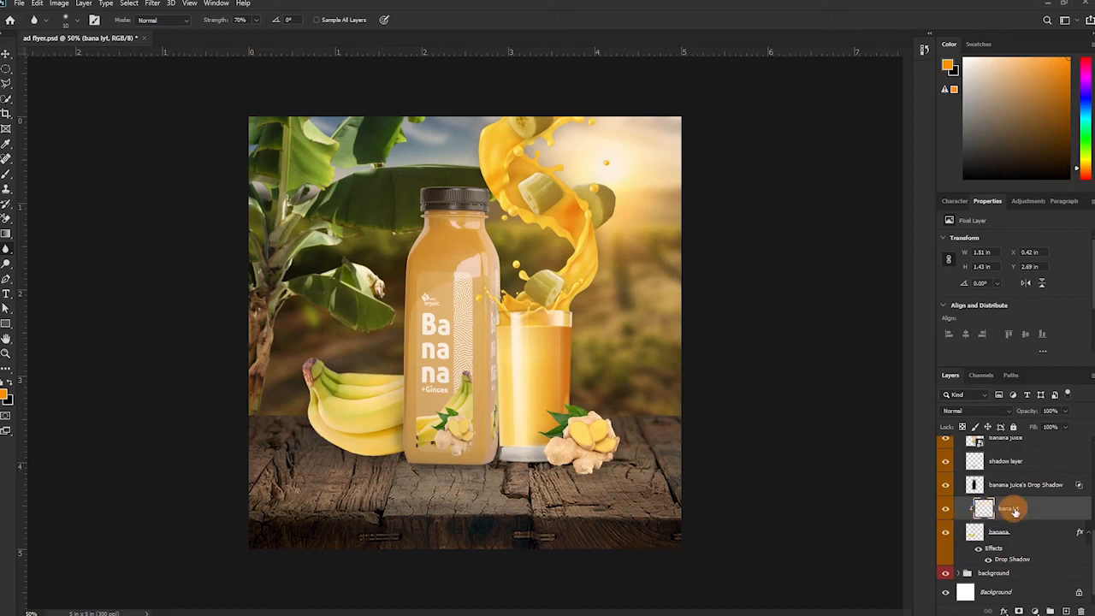
- Set the bana lyt layer's blend mode to Screen and check the whole flyer at reduced view
{"action": "left_click", "coordinate": [1007, 414]}
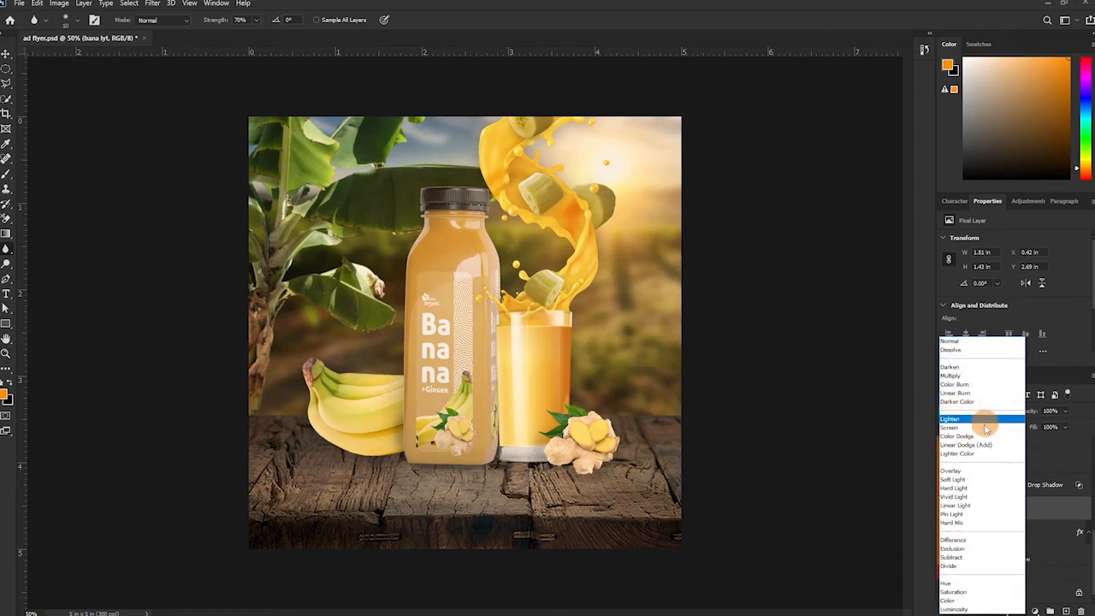
{"action": "left_click", "coordinate": [946, 430]}
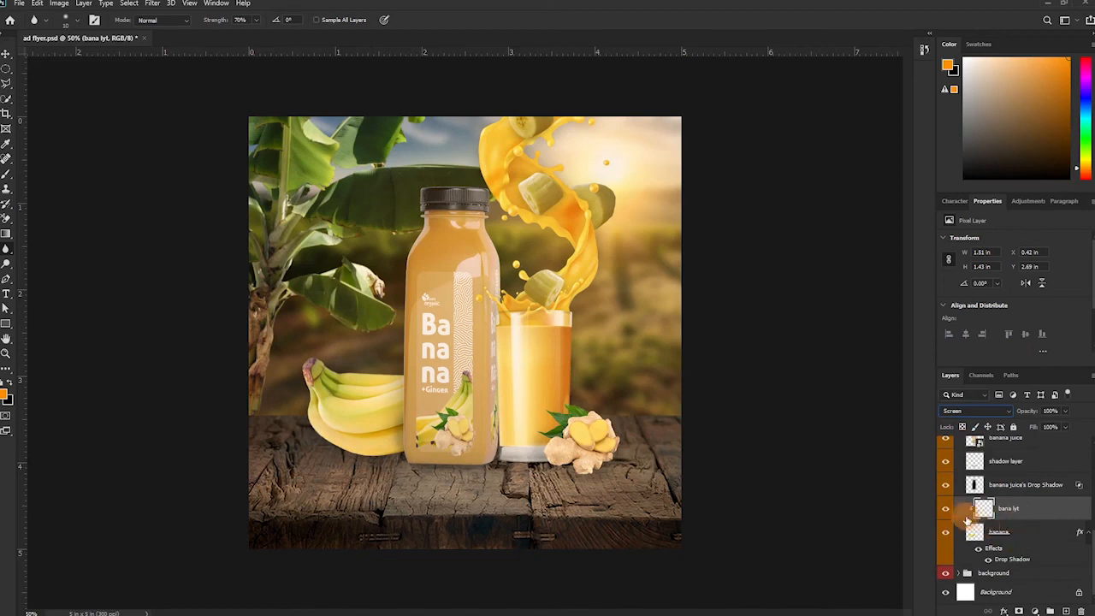
{"action": "key", "text": "ctrl+minus"}
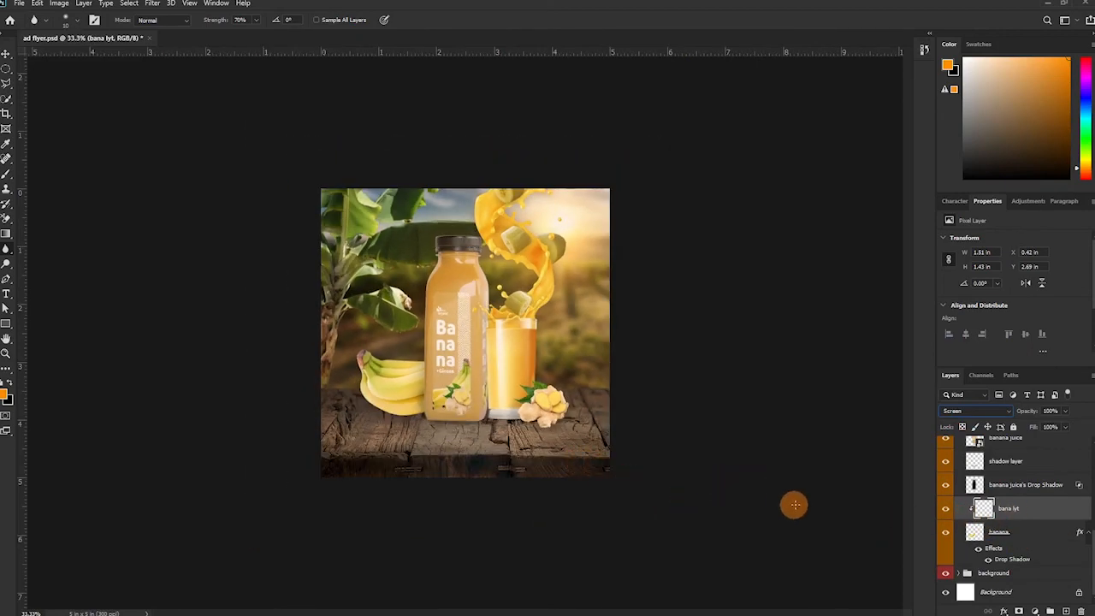
- Adjust the position of the banana tree layer 6785203_preview within the background
{"action": "scroll", "coordinate": [1021, 496], "scroll_direction": "up", "scroll_amount": 3}
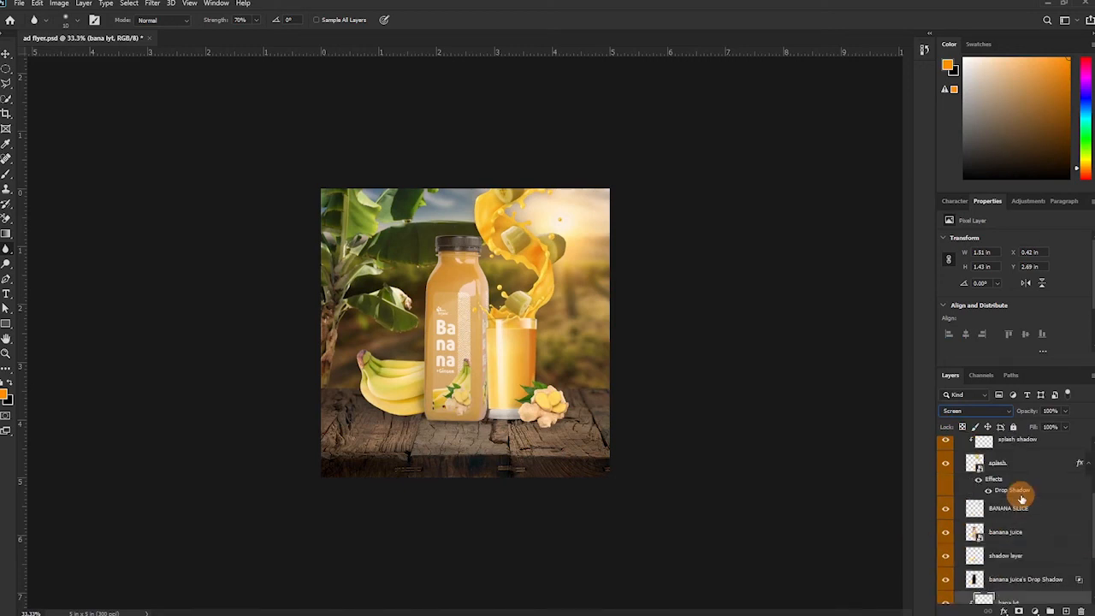
{"action": "scroll", "coordinate": [1018, 515], "scroll_direction": "up", "scroll_amount": 3}
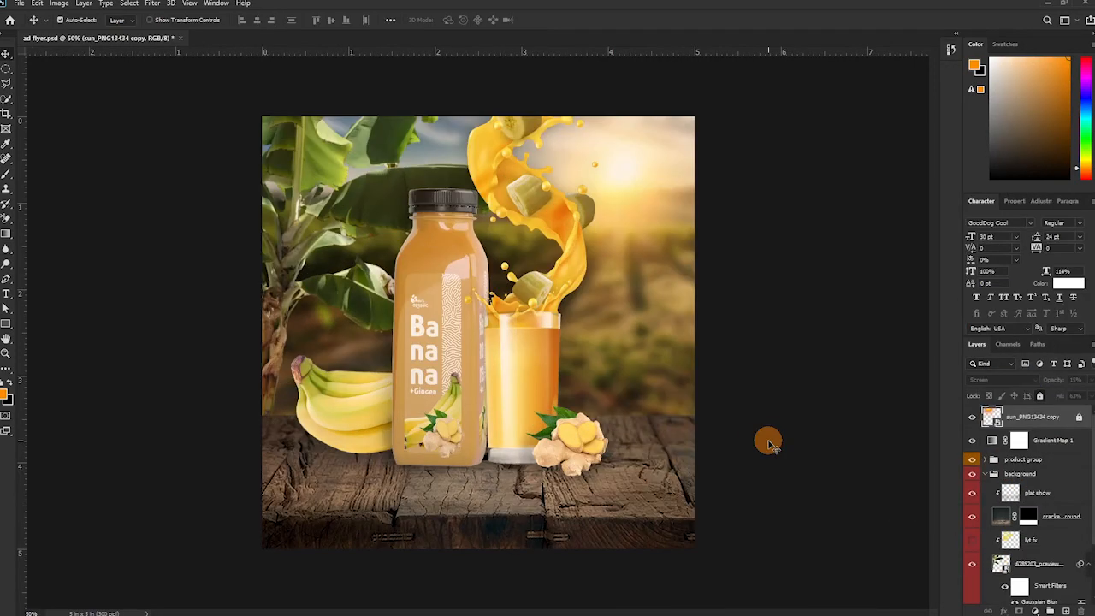
{"action": "left_click", "coordinate": [1027, 563]}
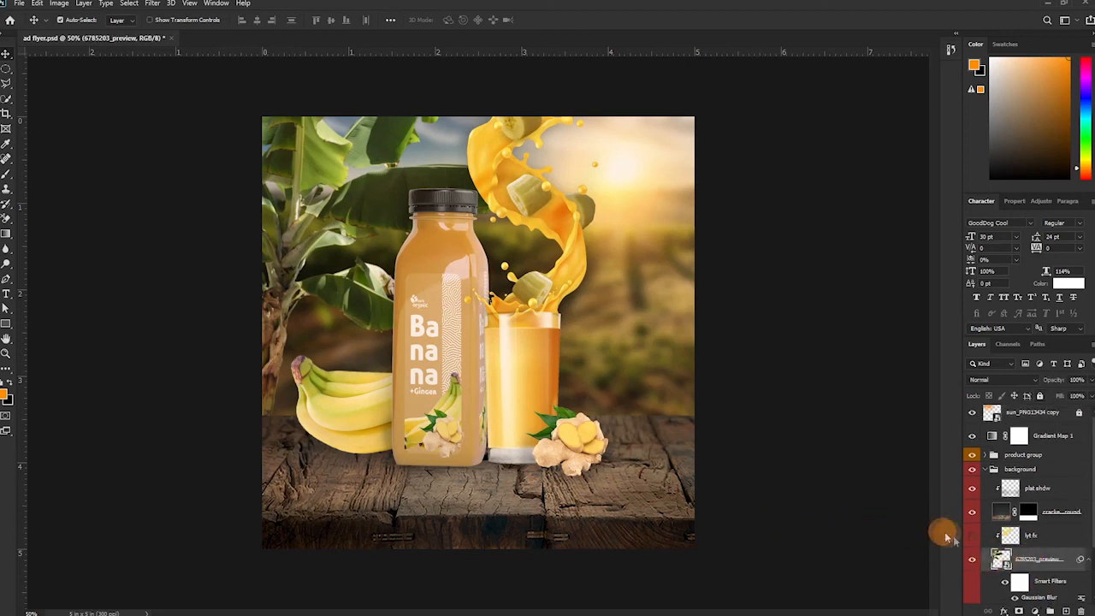
{"action": "left_click_drag", "start_coordinate": [326, 244], "coordinate": [330, 256]}
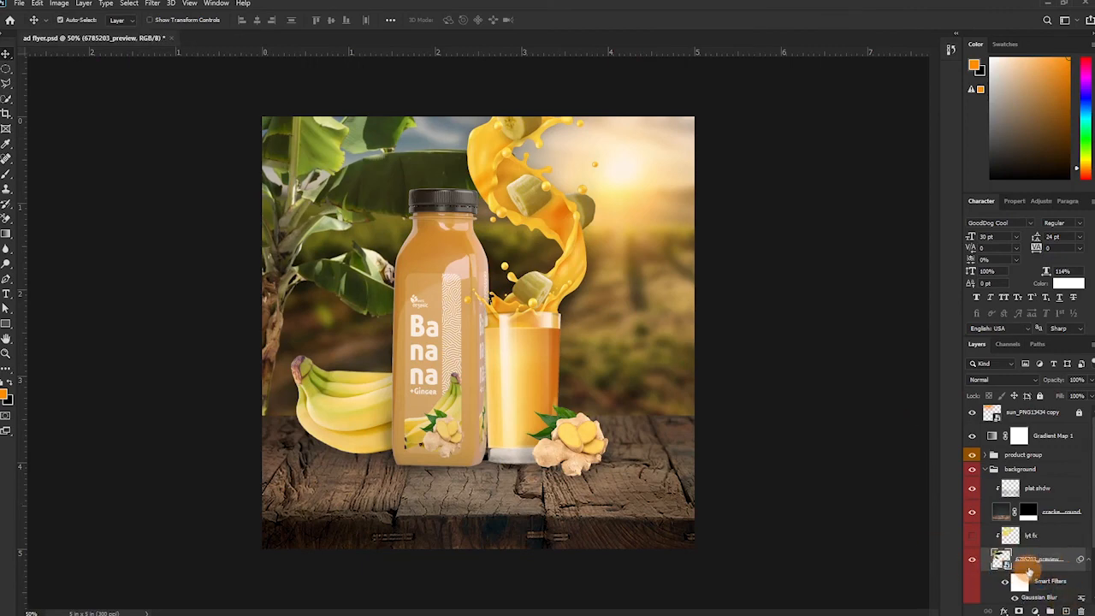
- Duplicate the banana tree layer twice and place the blurred copies as foliage at the flyer's upper-right corner and behind the bananas
{"action": "right_click", "coordinate": [1030, 571]}
{"action": "left_click", "coordinate": [993, 100]}
{"action": "key", "text": "Return"}
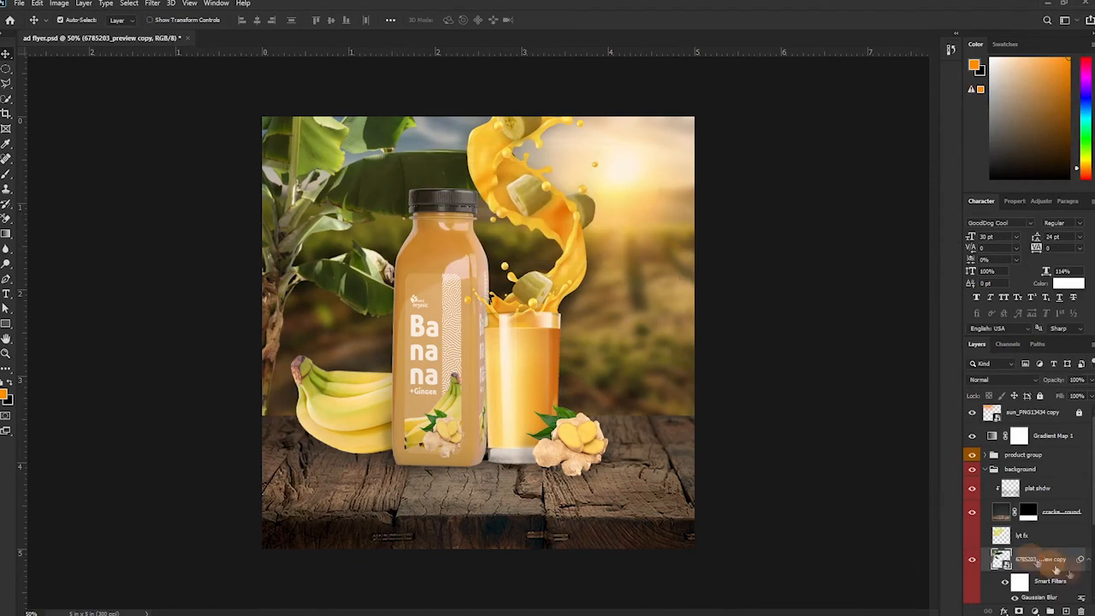
{"action": "scroll", "coordinate": [1058, 570], "scroll_direction": "down", "scroll_amount": 2}
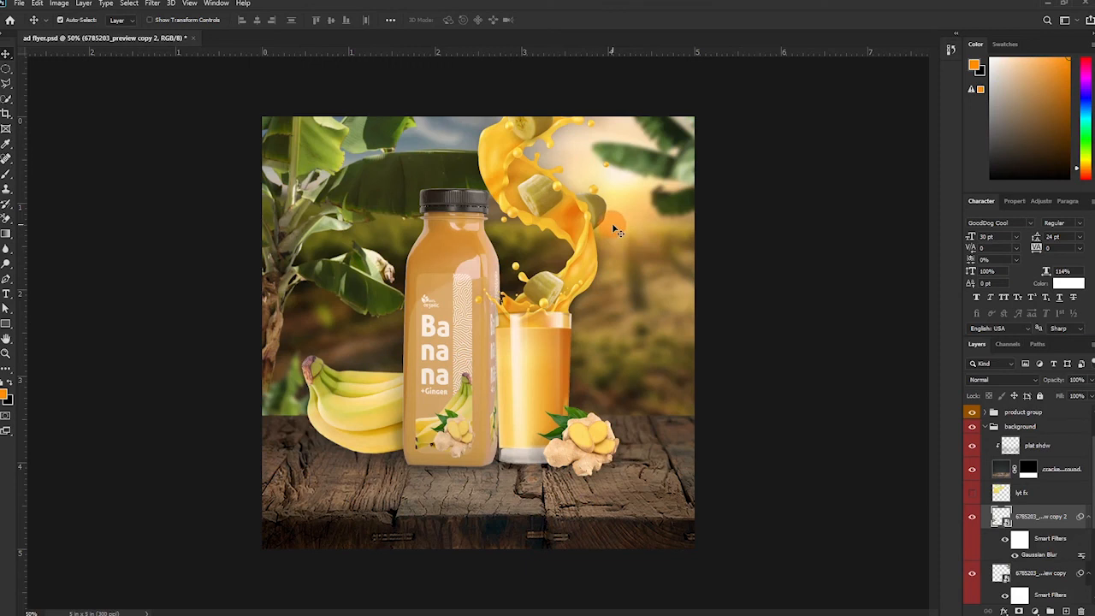
- Add the white GoodDog Cool text "100%" at 30 pt and place it beside the glass
{"action": "left_click", "coordinate": [6, 293]}
{"action": "left_click", "coordinate": [618, 291]}
{"action": "type", "text": "100%"}
{"action": "left_click", "coordinate": [545, 20]}
{"action": "key", "text": "v"}
{"action": "left_click_drag", "start_coordinate": [618, 284], "coordinate": [632, 310]}
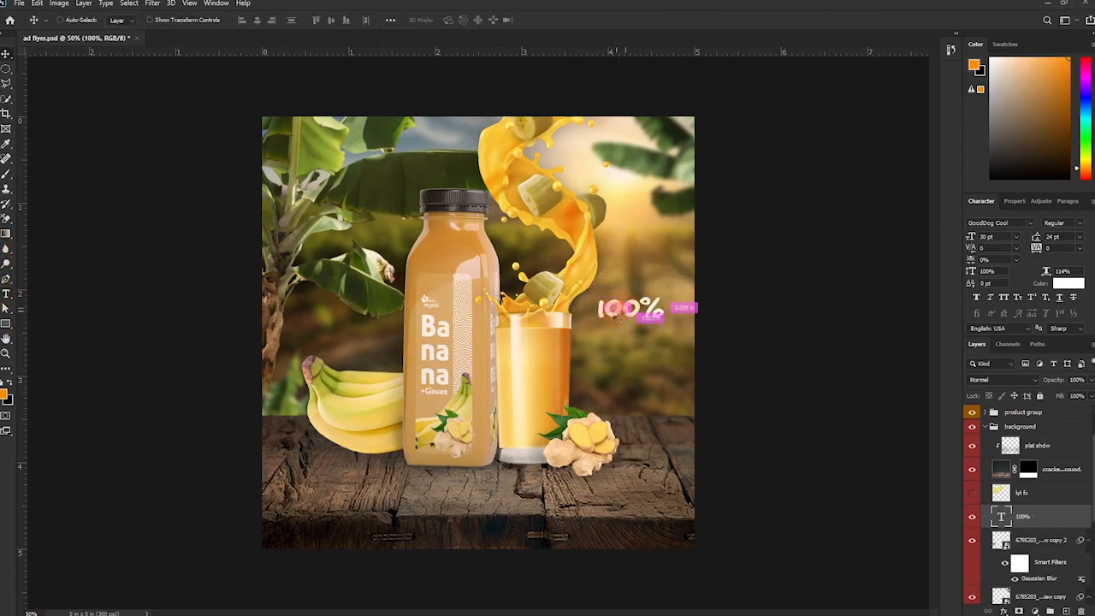
- Add "natural" as a second line below "100%" and keep it in lowercase
{"action": "key", "text": "t"}
{"action": "left_click", "coordinate": [654, 304]}
{"action": "type", "text": "natural"}
{"action": "left_click_drag", "start_coordinate": [613, 337], "coordinate": [629, 337]}
{"action": "left_click", "coordinate": [1003, 297]}
{"action": "left_click", "coordinate": [1003, 297]}
{"action": "left_click", "coordinate": [545, 19]}
- Reduce "100%" to 20 pt and adjust the line spacing so "natural" sits closely beneath it
{"action": "left_click_drag", "start_coordinate": [685, 310], "coordinate": [598, 310]}
{"action": "left_click_drag", "start_coordinate": [972, 237], "coordinate": [960, 237]}
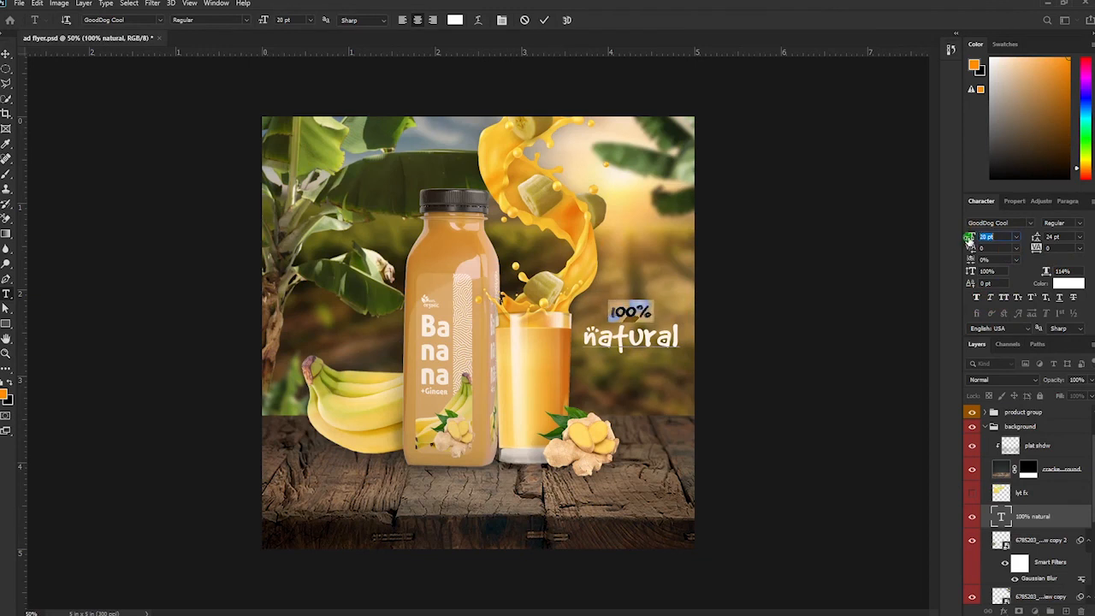
{"action": "left_click", "coordinate": [1079, 237]}
{"action": "left_click", "coordinate": [1061, 330]}
{"action": "left_click_drag", "start_coordinate": [580, 334], "coordinate": [681, 335]}
{"action": "left_click_drag", "start_coordinate": [1037, 237], "coordinate": [1026, 237]}
{"action": "left_click", "coordinate": [544, 20]}
- Position the "100% natural" text beside the glass and move its layer to the top of the layer stack
{"action": "key", "text": "v"}
{"action": "left_click_drag", "start_coordinate": [660, 336], "coordinate": [652, 352]}
{"action": "left_click_drag", "start_coordinate": [1034, 522], "coordinate": [1031, 453]}
{"action": "mouse_move", "coordinate": [665, 342]}
{"action": "left_mouse_down"}
{"action": "mouse_move", "coordinate": [666, 406]}
{"action": "mouse_move", "coordinate": [419, 503]}
{"action": "mouse_move", "coordinate": [663, 336]}
{"action": "left_mouse_up"}
{"action": "left_click_drag", "start_coordinate": [1033, 464], "coordinate": [1030, 409]}
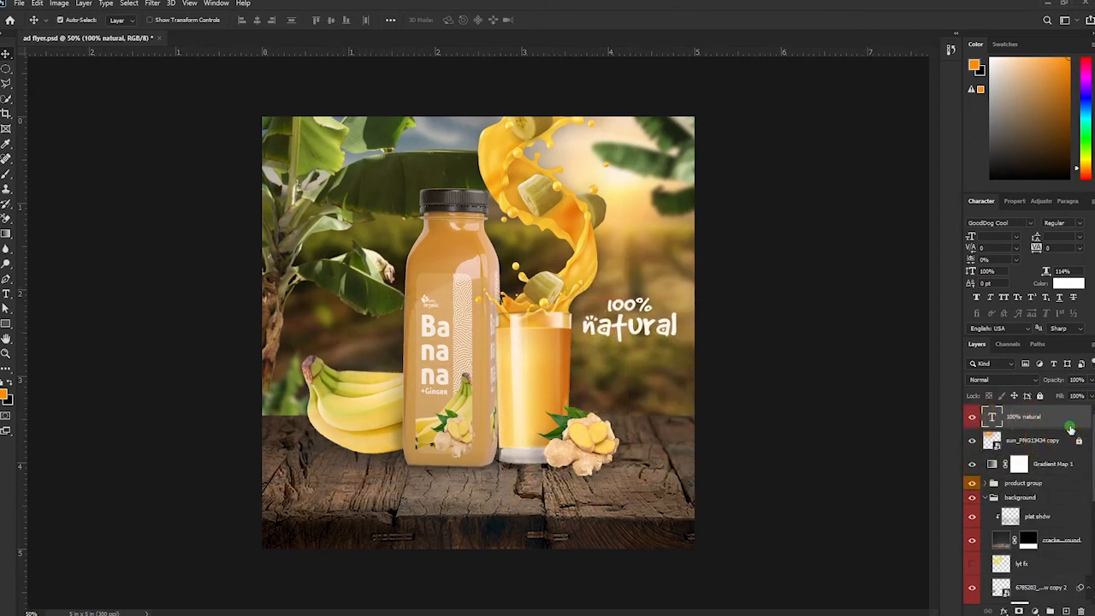
- Add a black Multiply drop shadow to the "100% natural" text and raise the shadow's opacity beyond 53%
{"action": "double_click", "coordinate": [1009, 426]}
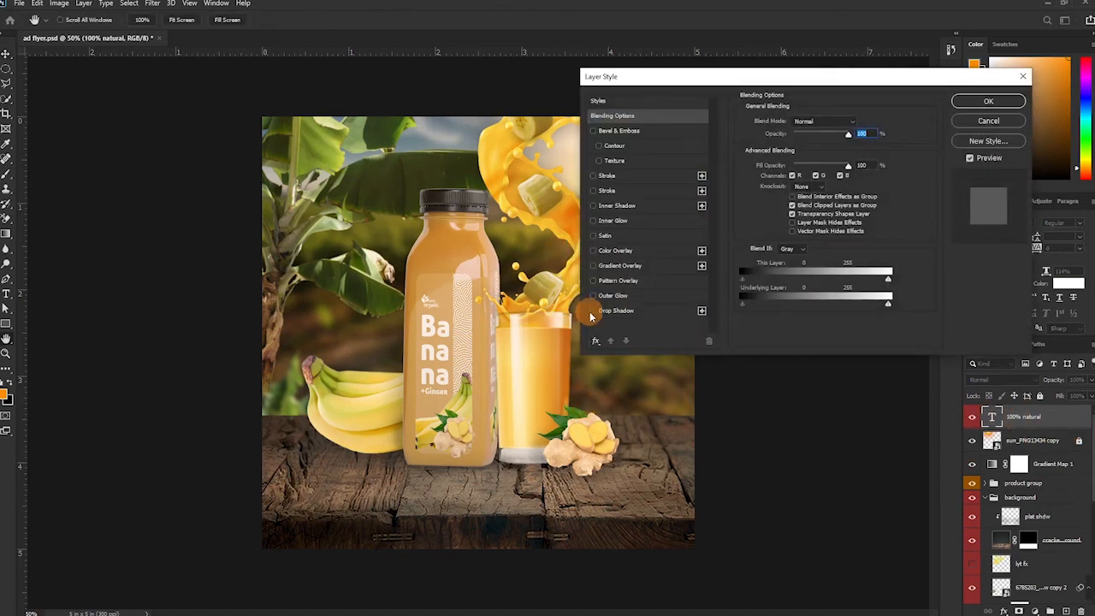
{"action": "left_click", "coordinate": [596, 311]}
{"action": "left_click_drag", "start_coordinate": [647, 78], "coordinate": [83, 86]}
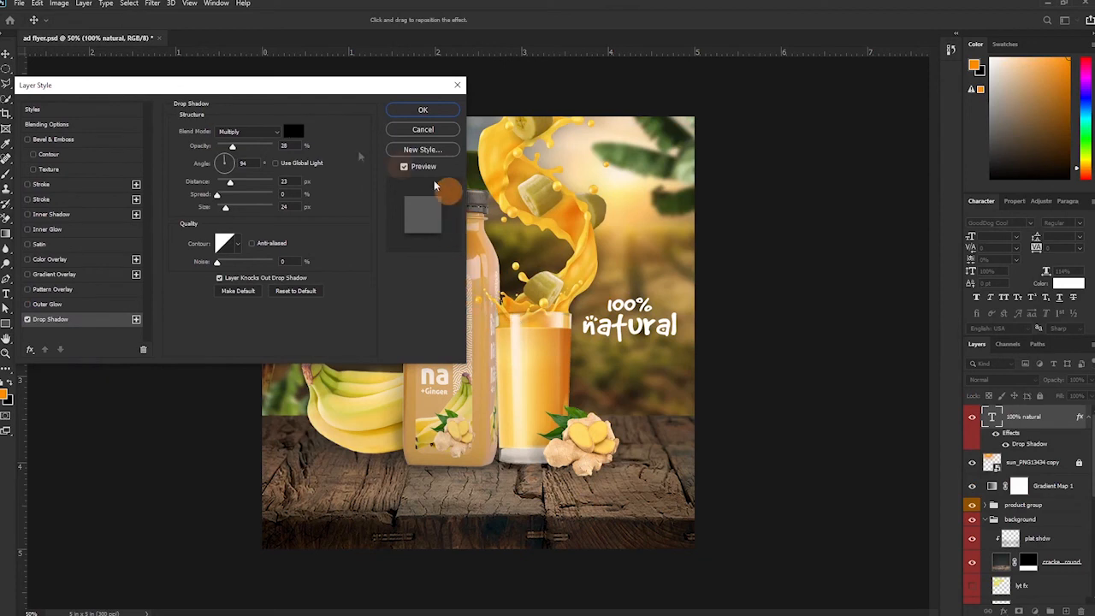
{"action": "left_click_drag", "start_coordinate": [232, 146], "coordinate": [245, 147]}
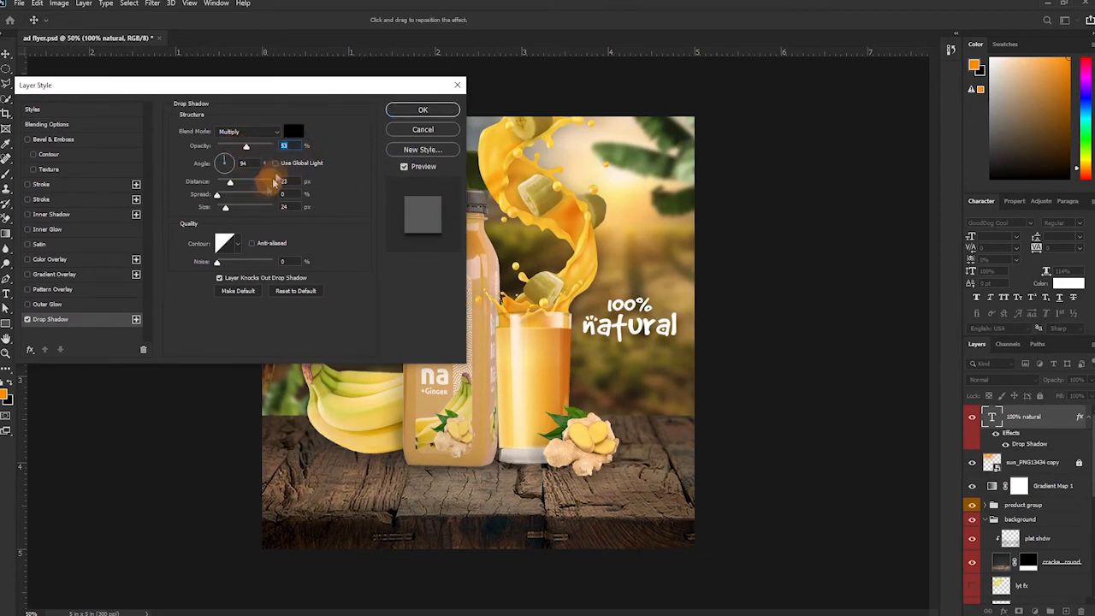
{"action": "left_click_drag", "start_coordinate": [246, 146], "coordinate": [250, 147]}
{"action": "left_click", "coordinate": [425, 110]}
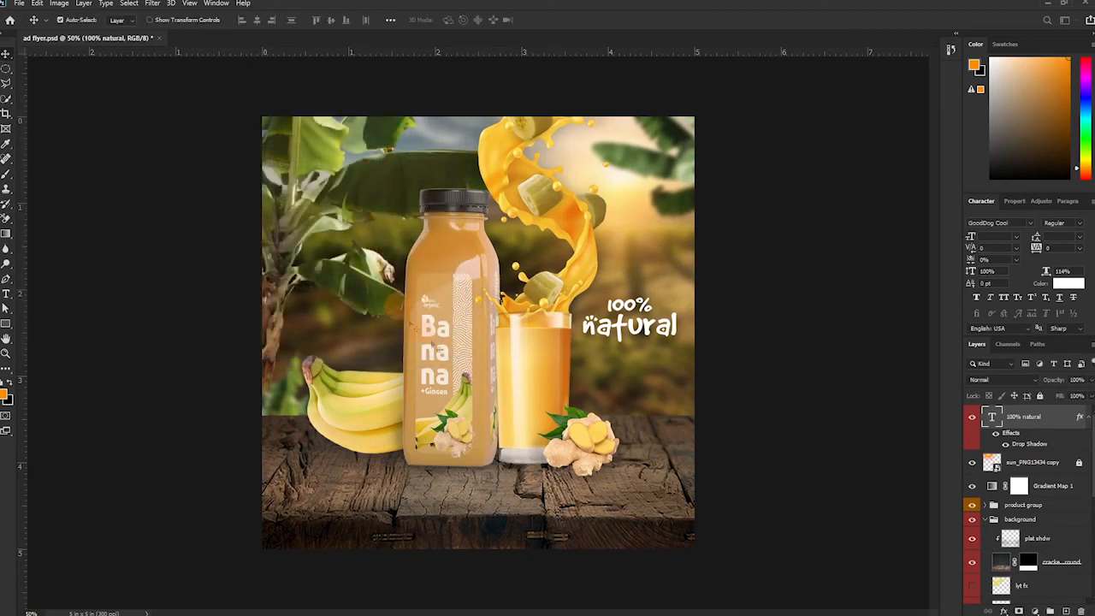